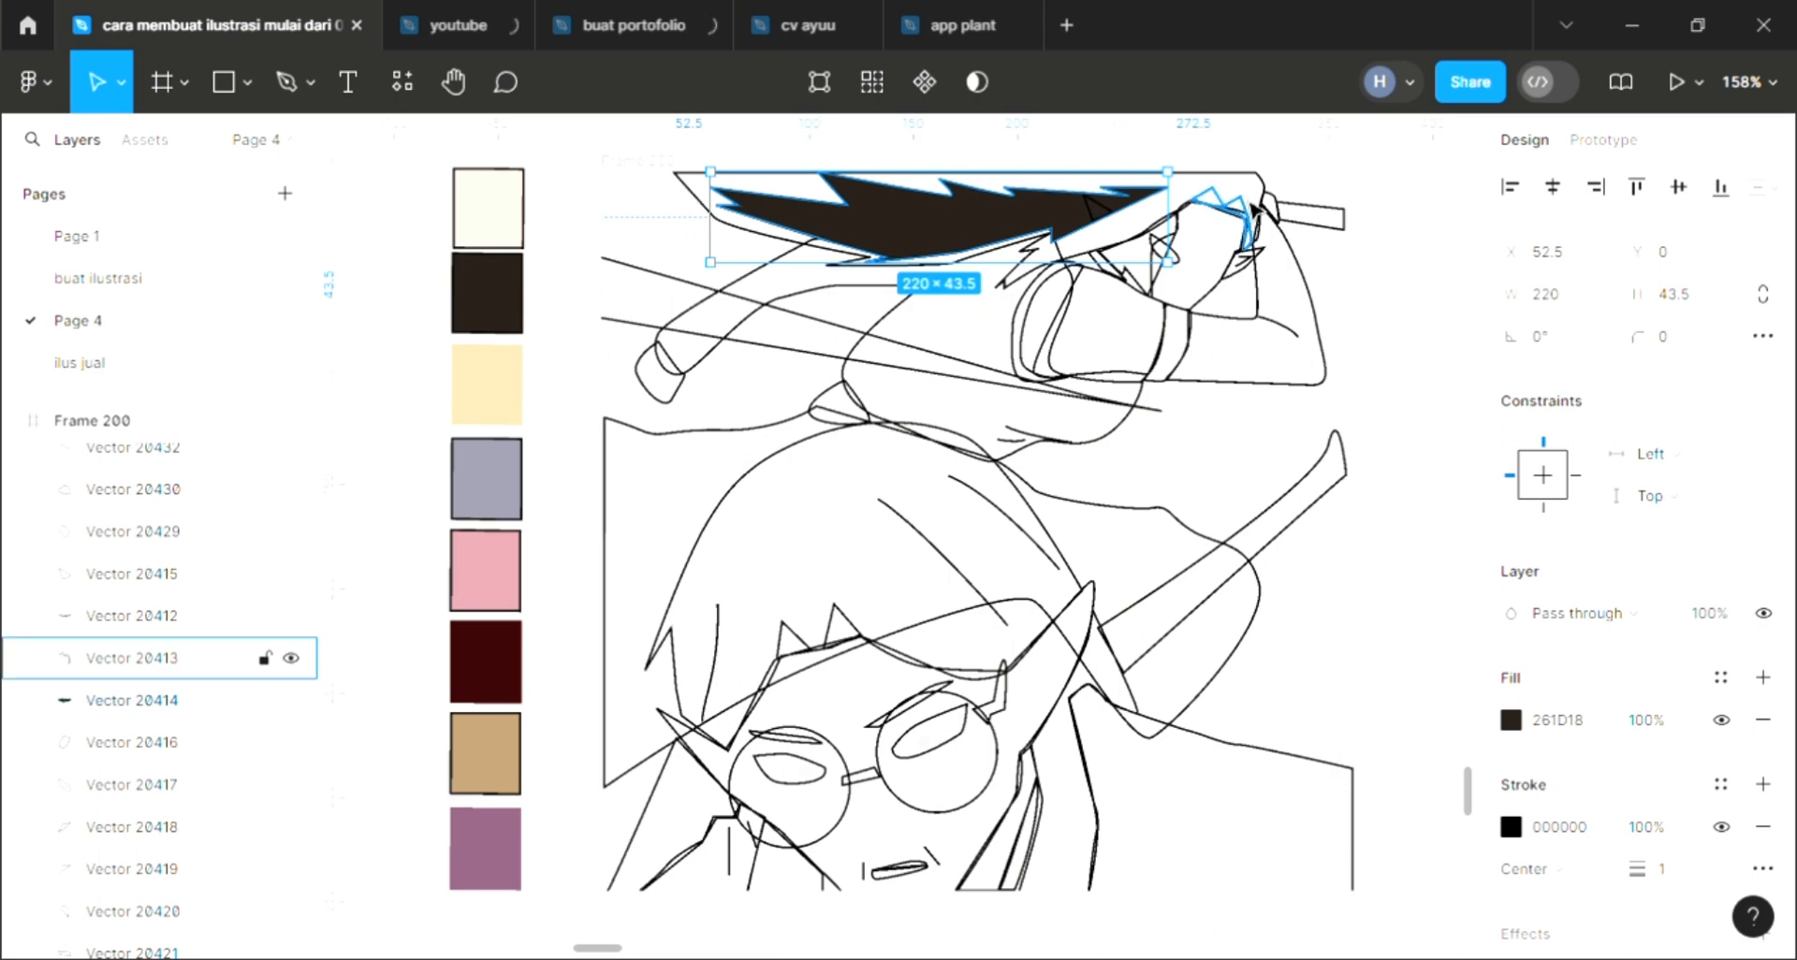
# Fill the small fringe shape Vector 20413 with the dark brown sampled from the adjacent hair section.
pyautogui.click(150, 658)
pyautogui.click(1762, 677)
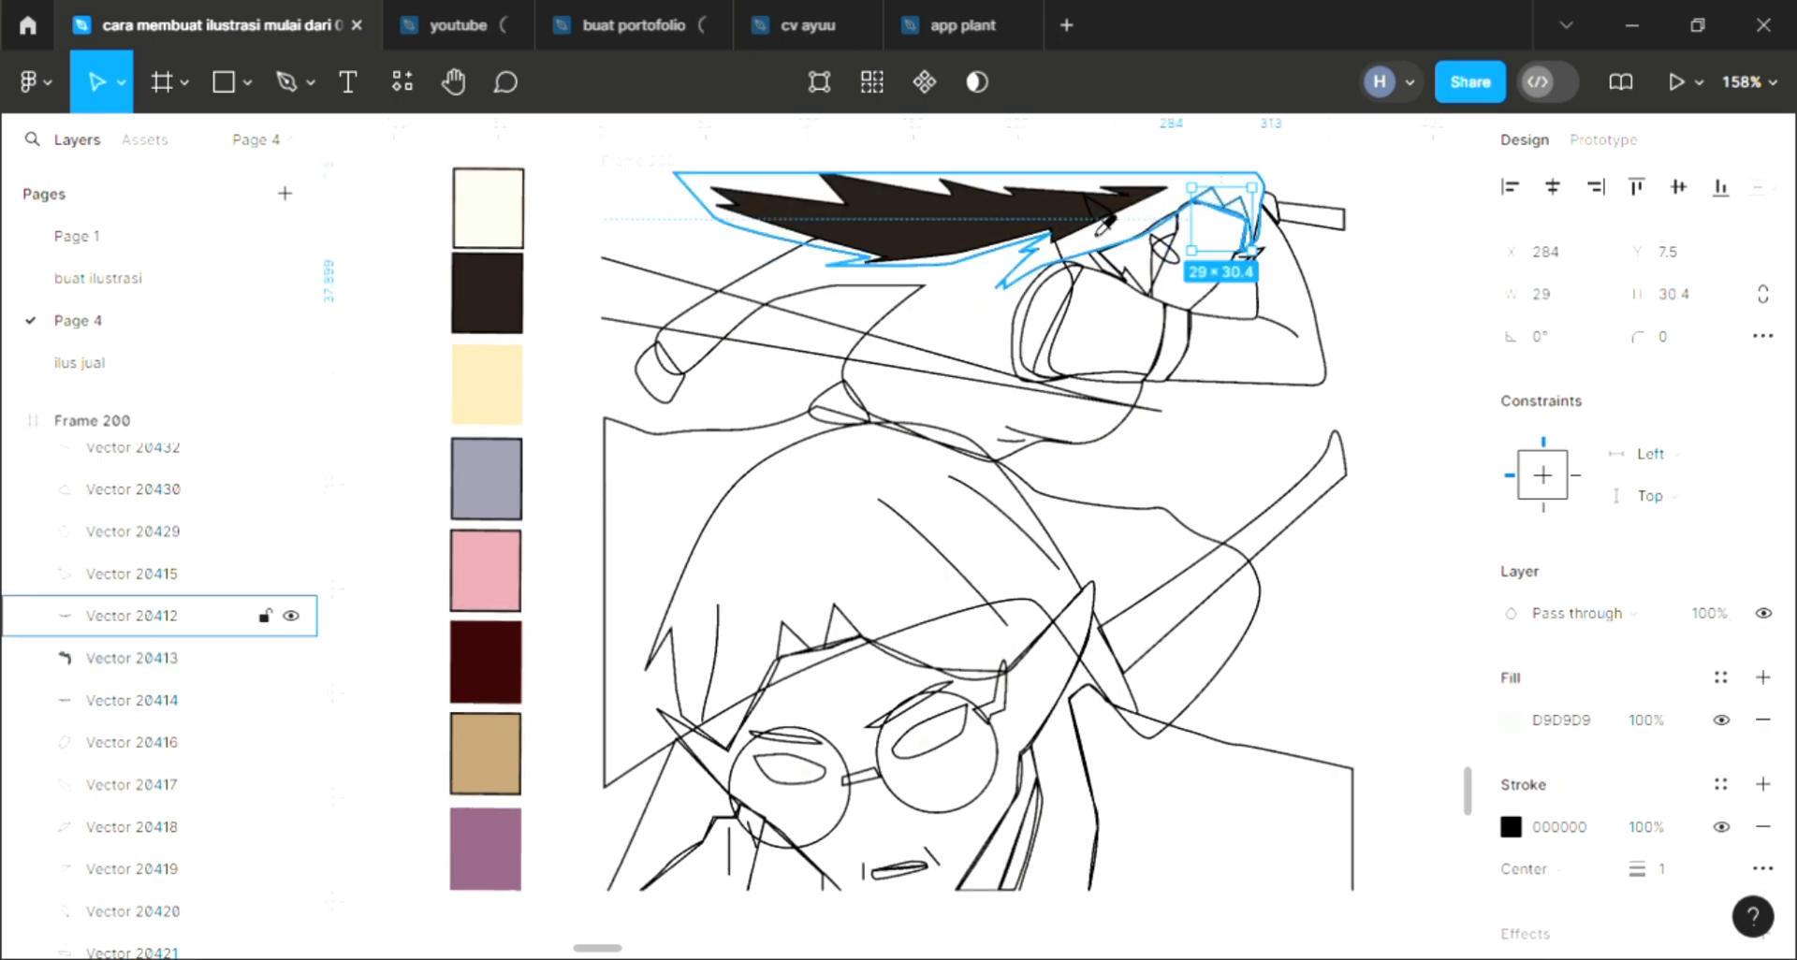
pyautogui.press('i')
pyautogui.click(1097, 213)
pyautogui.click(1272, 200)
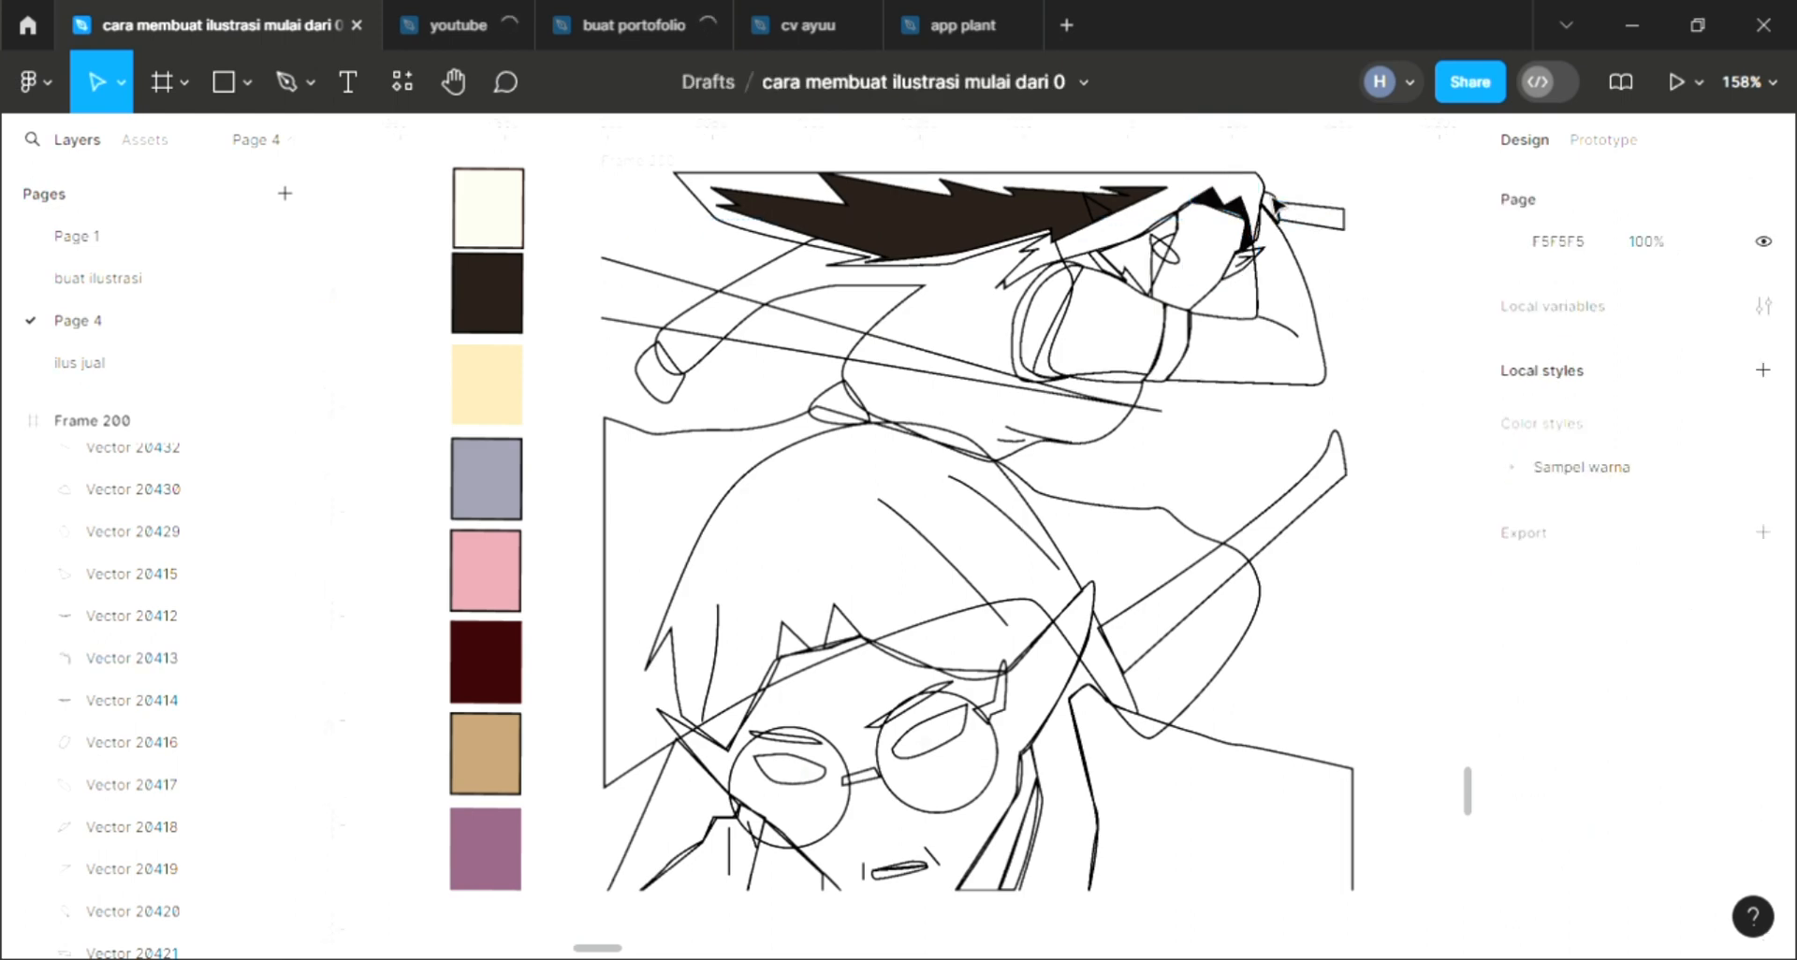
# Fill the large upper hair outline with blue 3F3FAD and send it behind the dark brown hair sections.
pyautogui.click(1270, 196)
pyautogui.click(1763, 678)
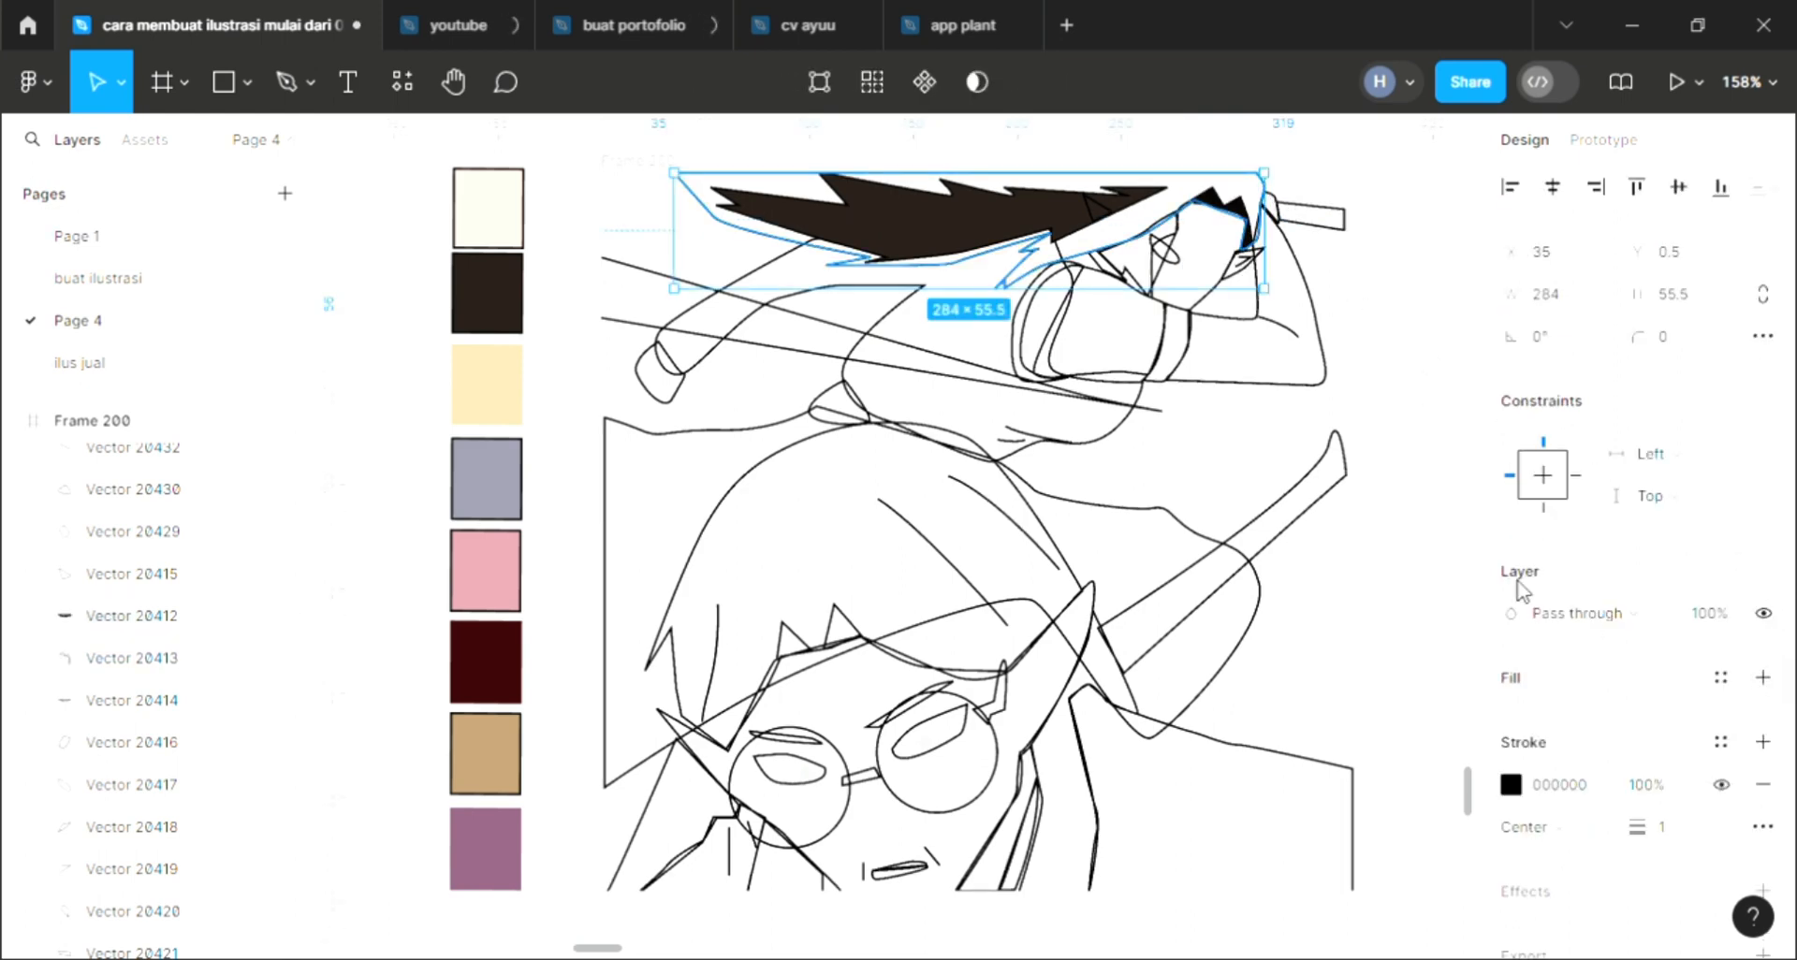
pyautogui.press('i')
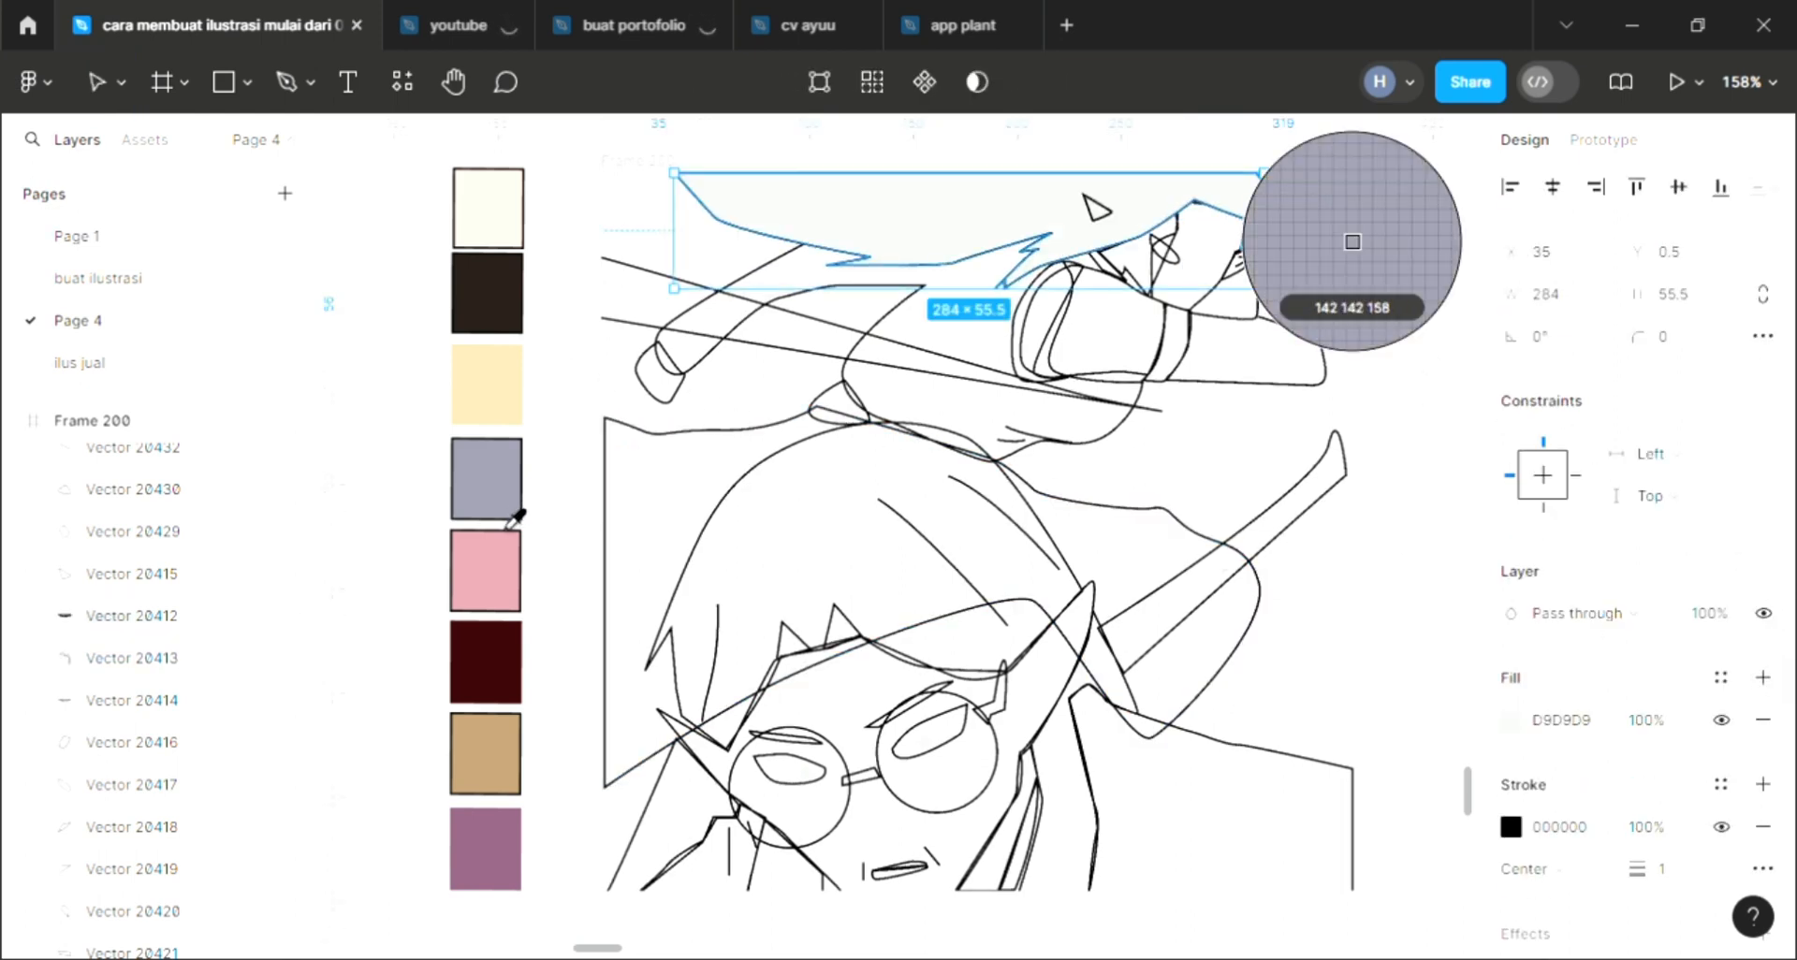
pyautogui.click(486, 477)
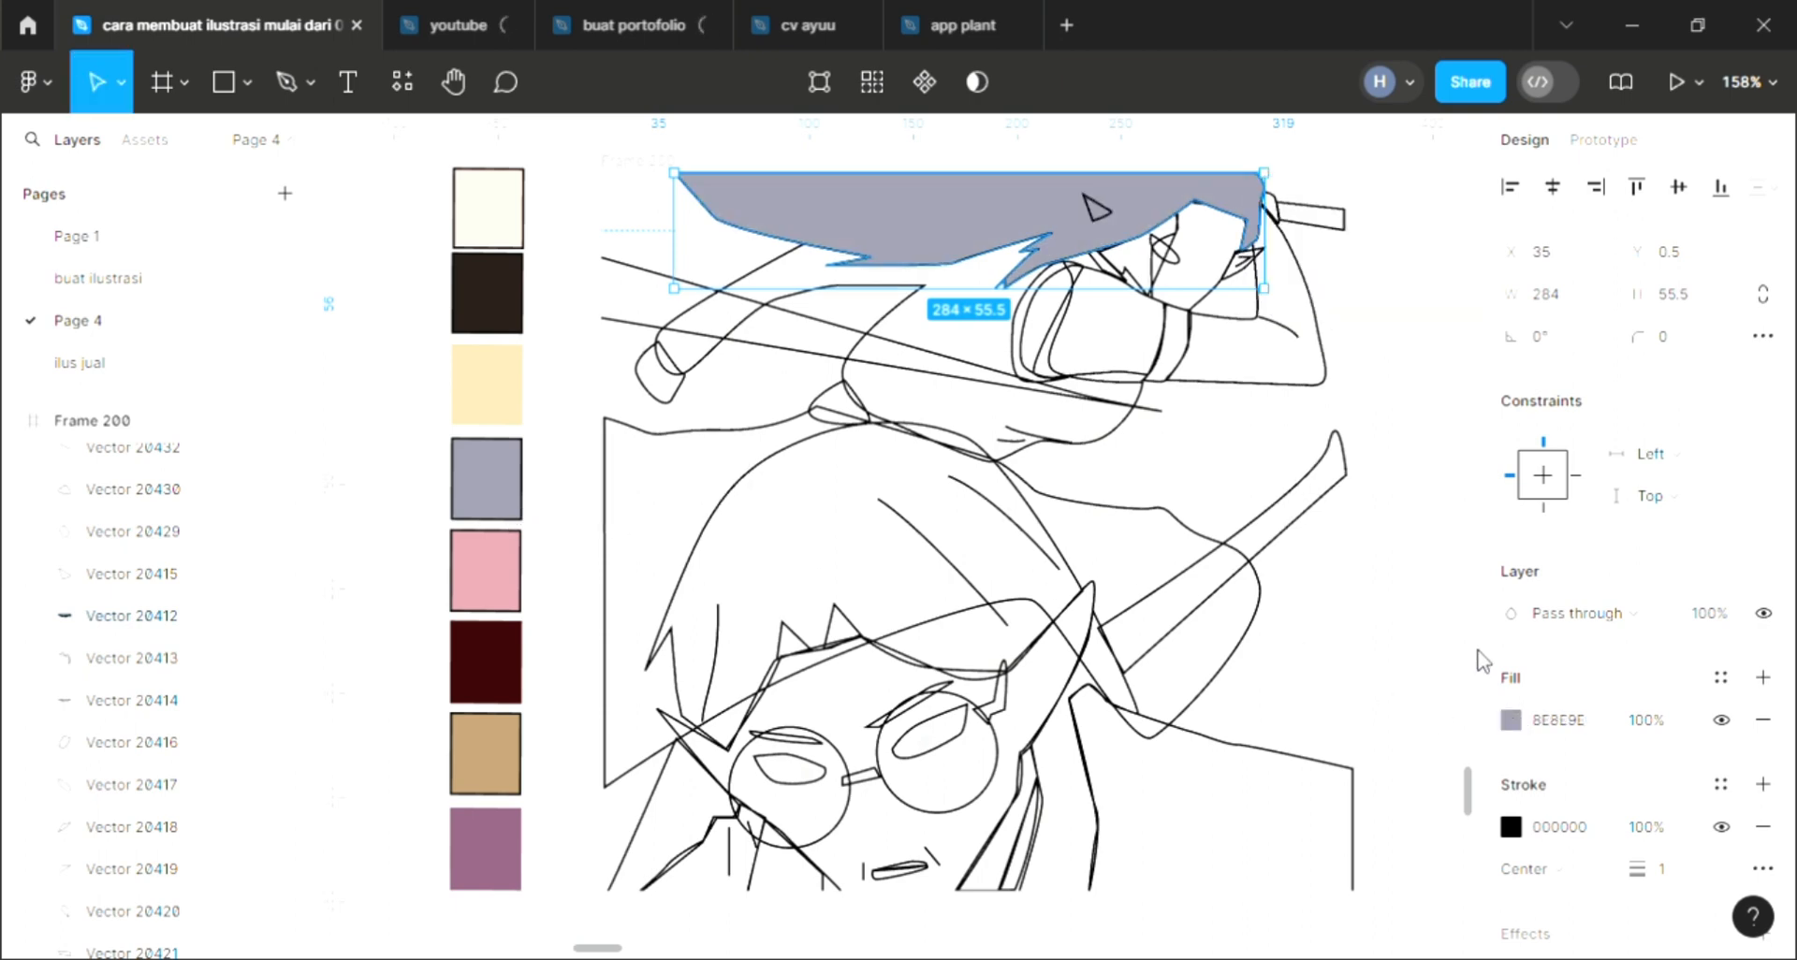
pyautogui.click(1509, 720)
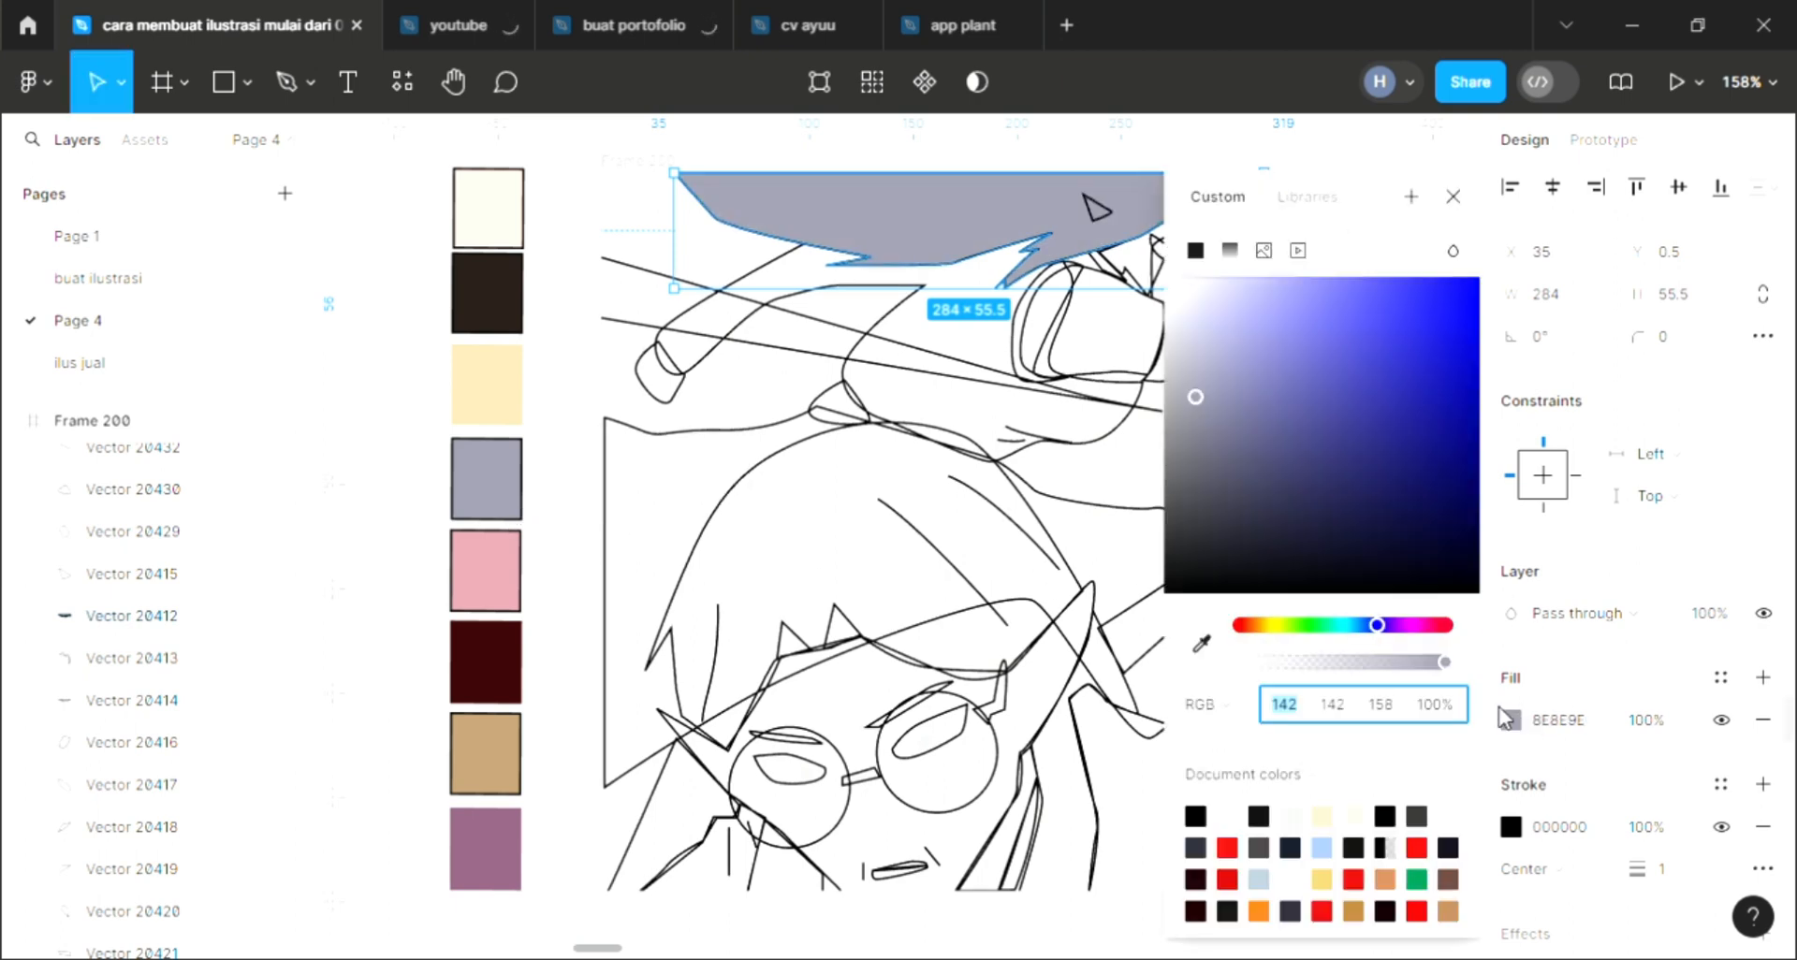
pyautogui.click(1366, 365)
pyautogui.click(1453, 197)
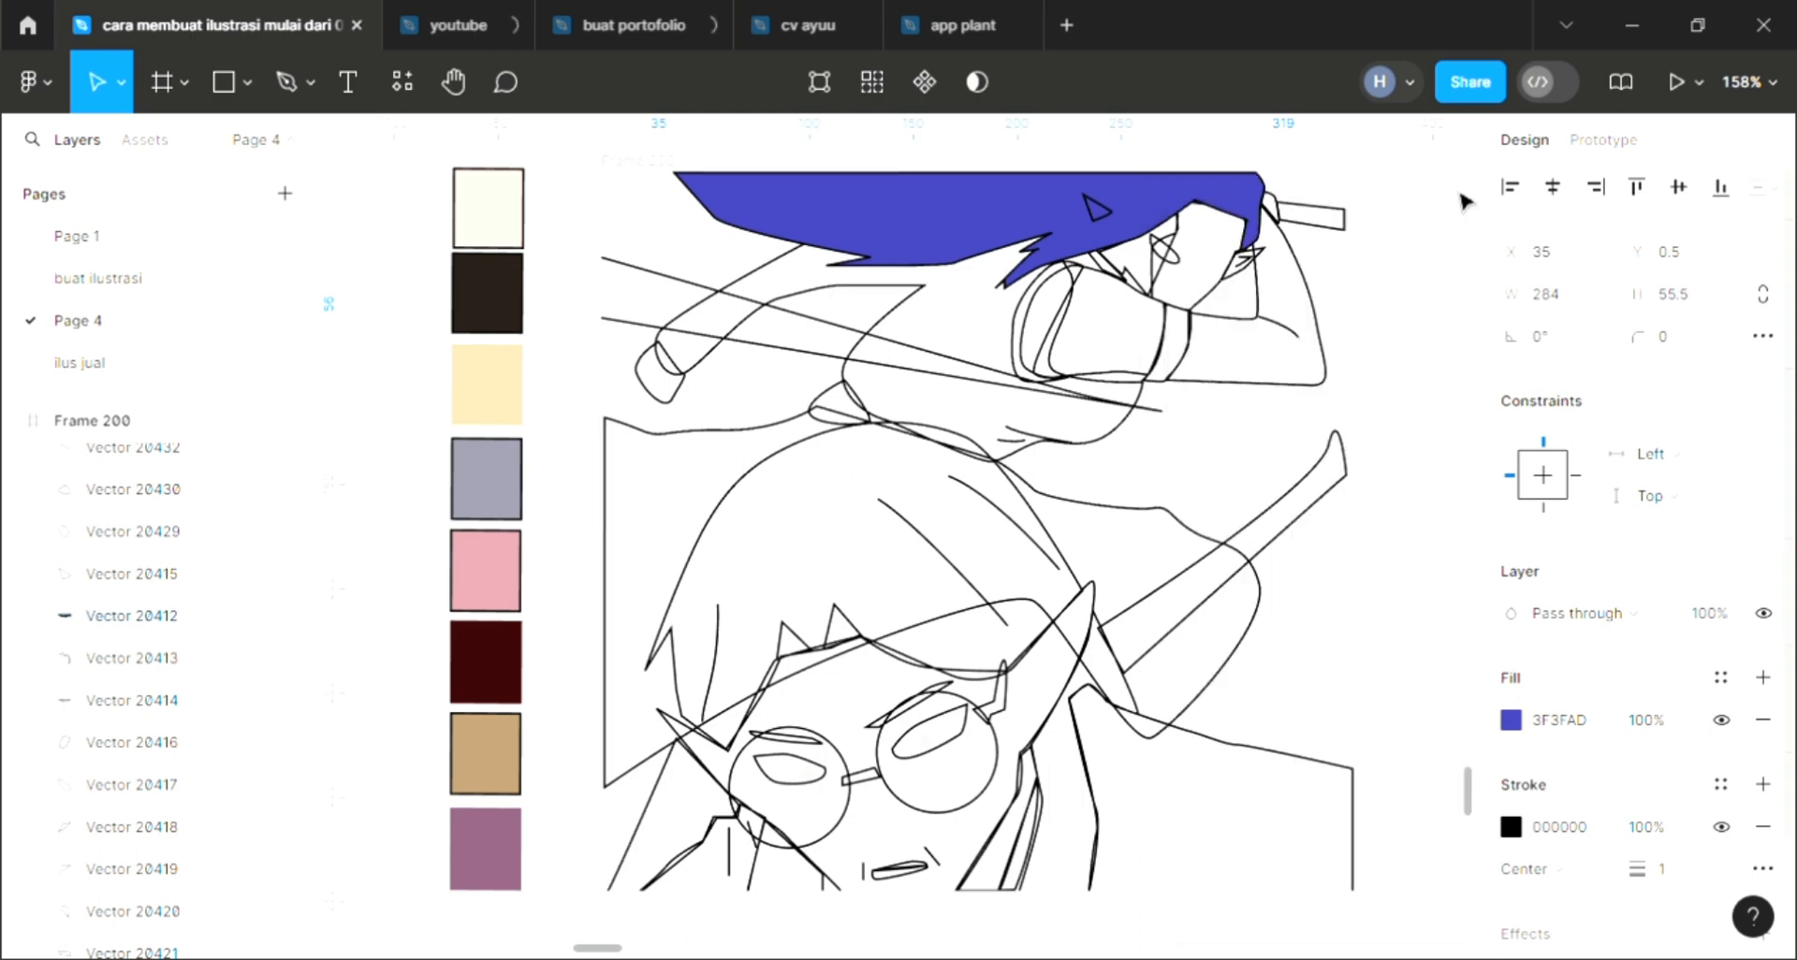
pyautogui.hotkey('ctrl', 'shift', '[')
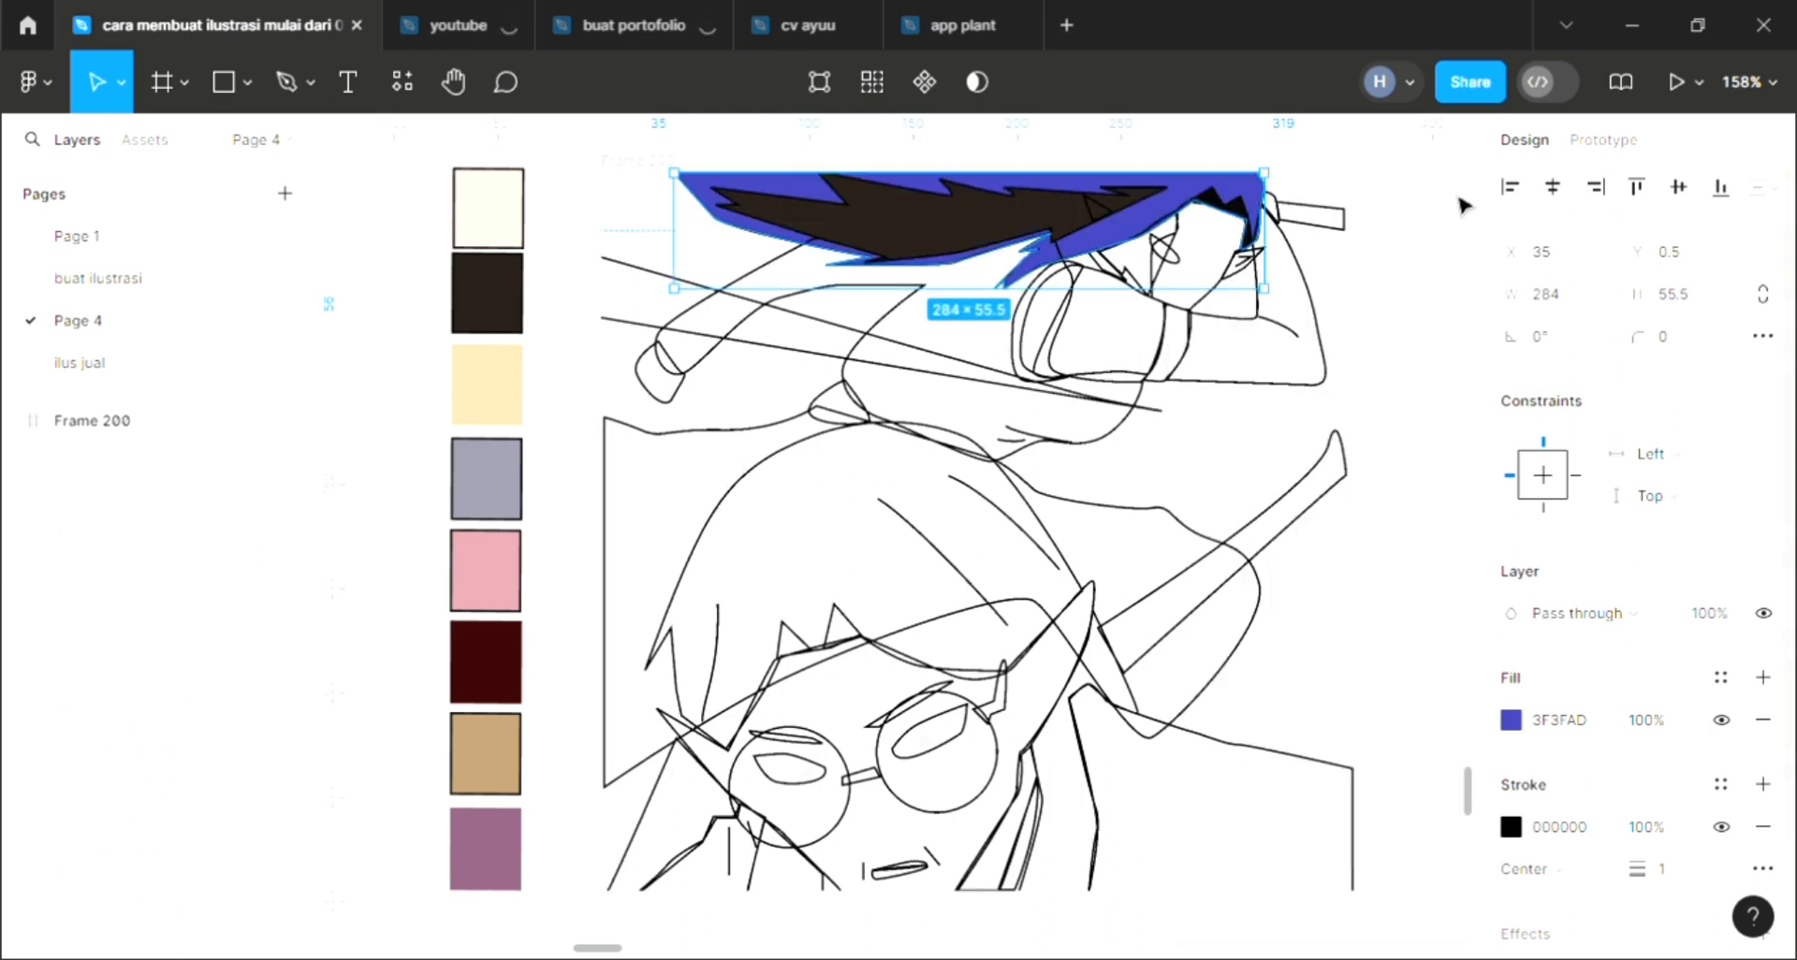
# Fill the small eye shape of the upper character with golden yellow DDAC3B.
pyautogui.click(1181, 269)
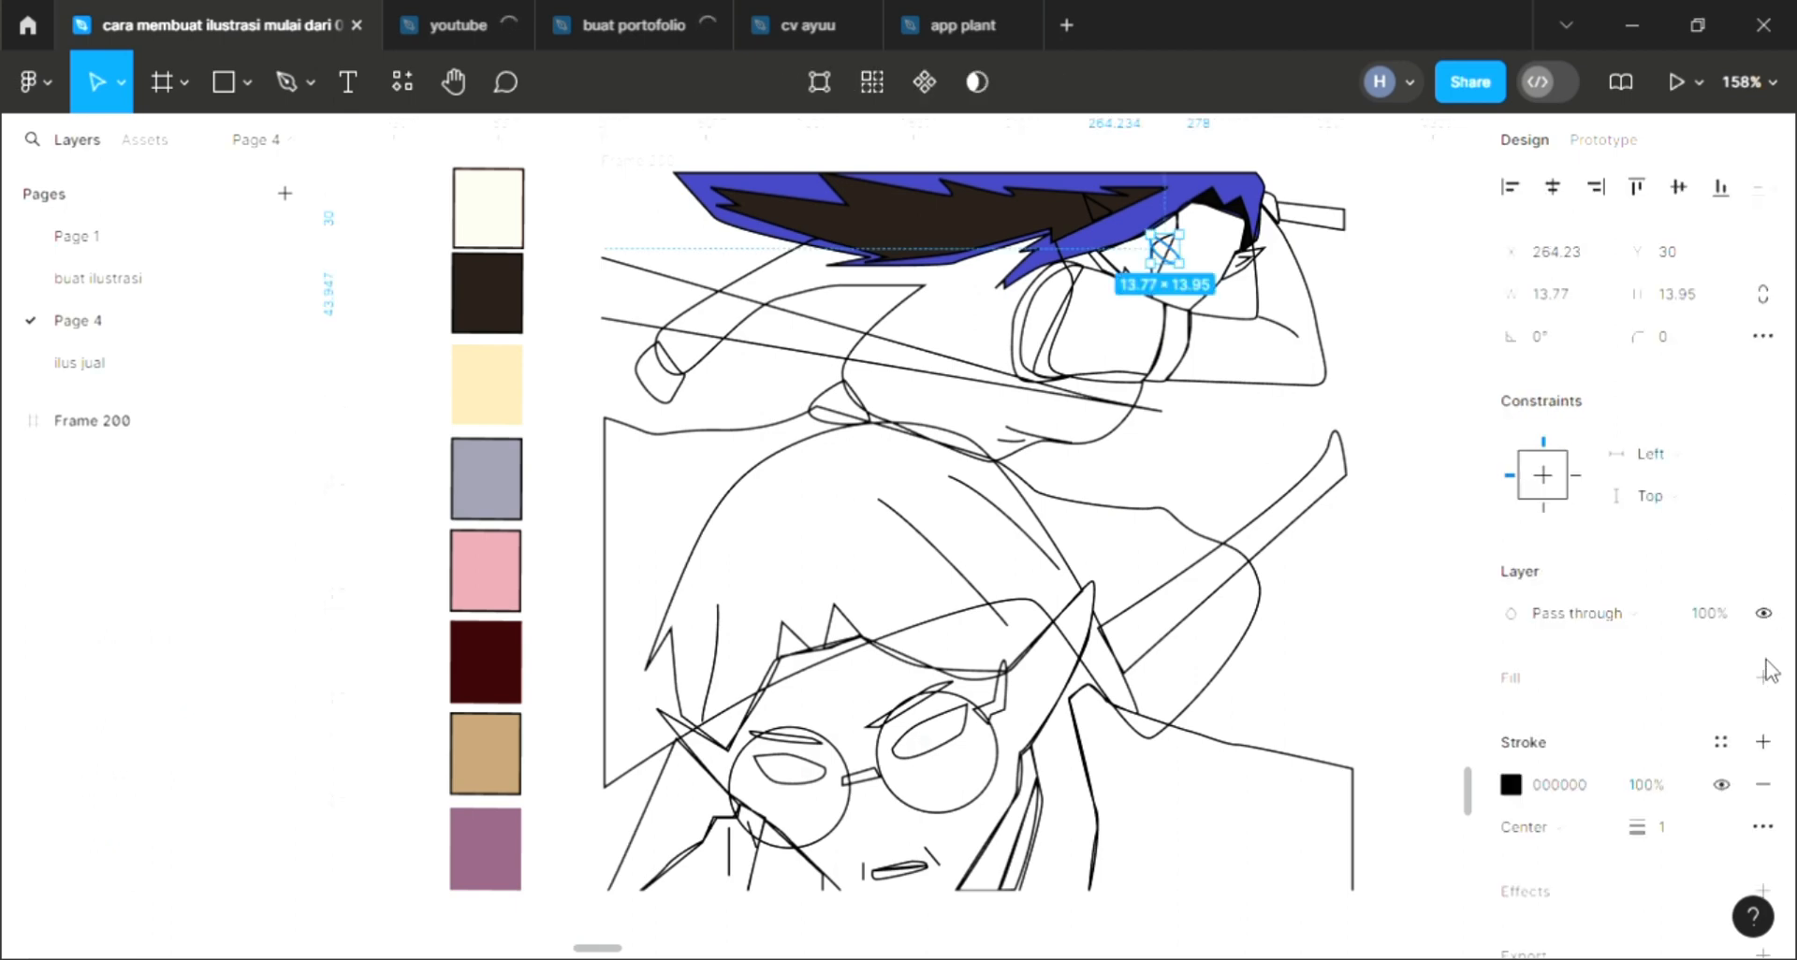
pyautogui.click(1763, 677)
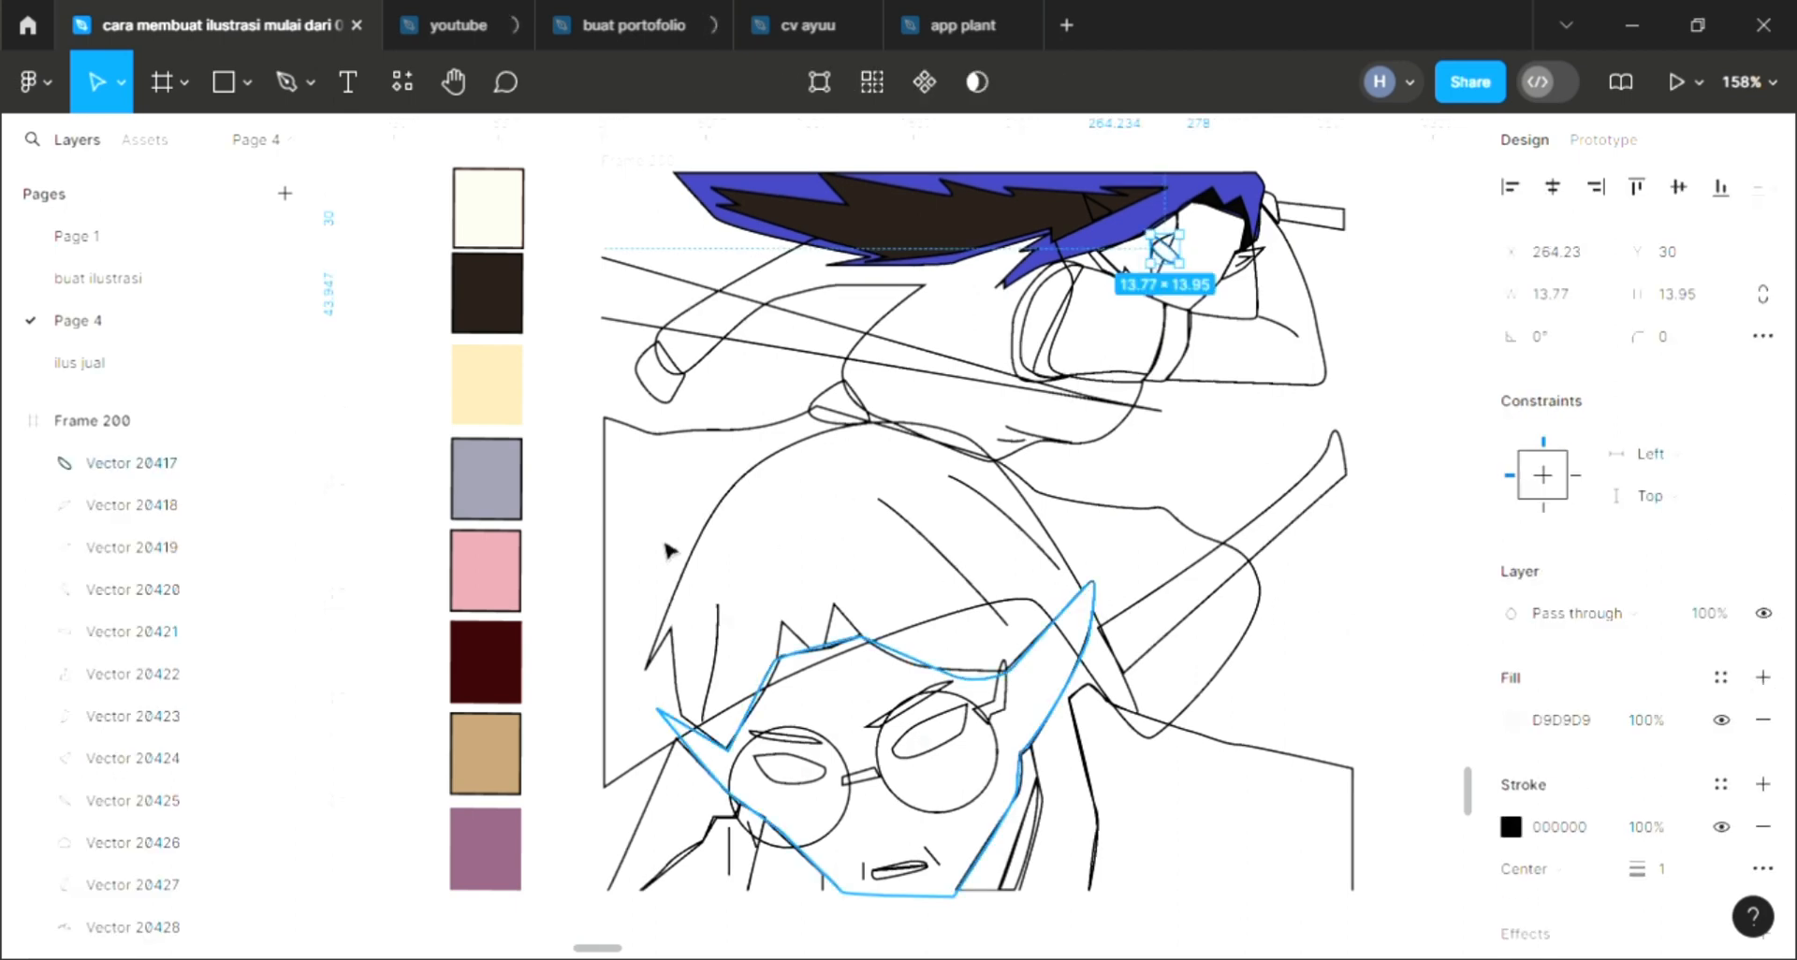
pyautogui.press('i')
pyautogui.click(505, 416)
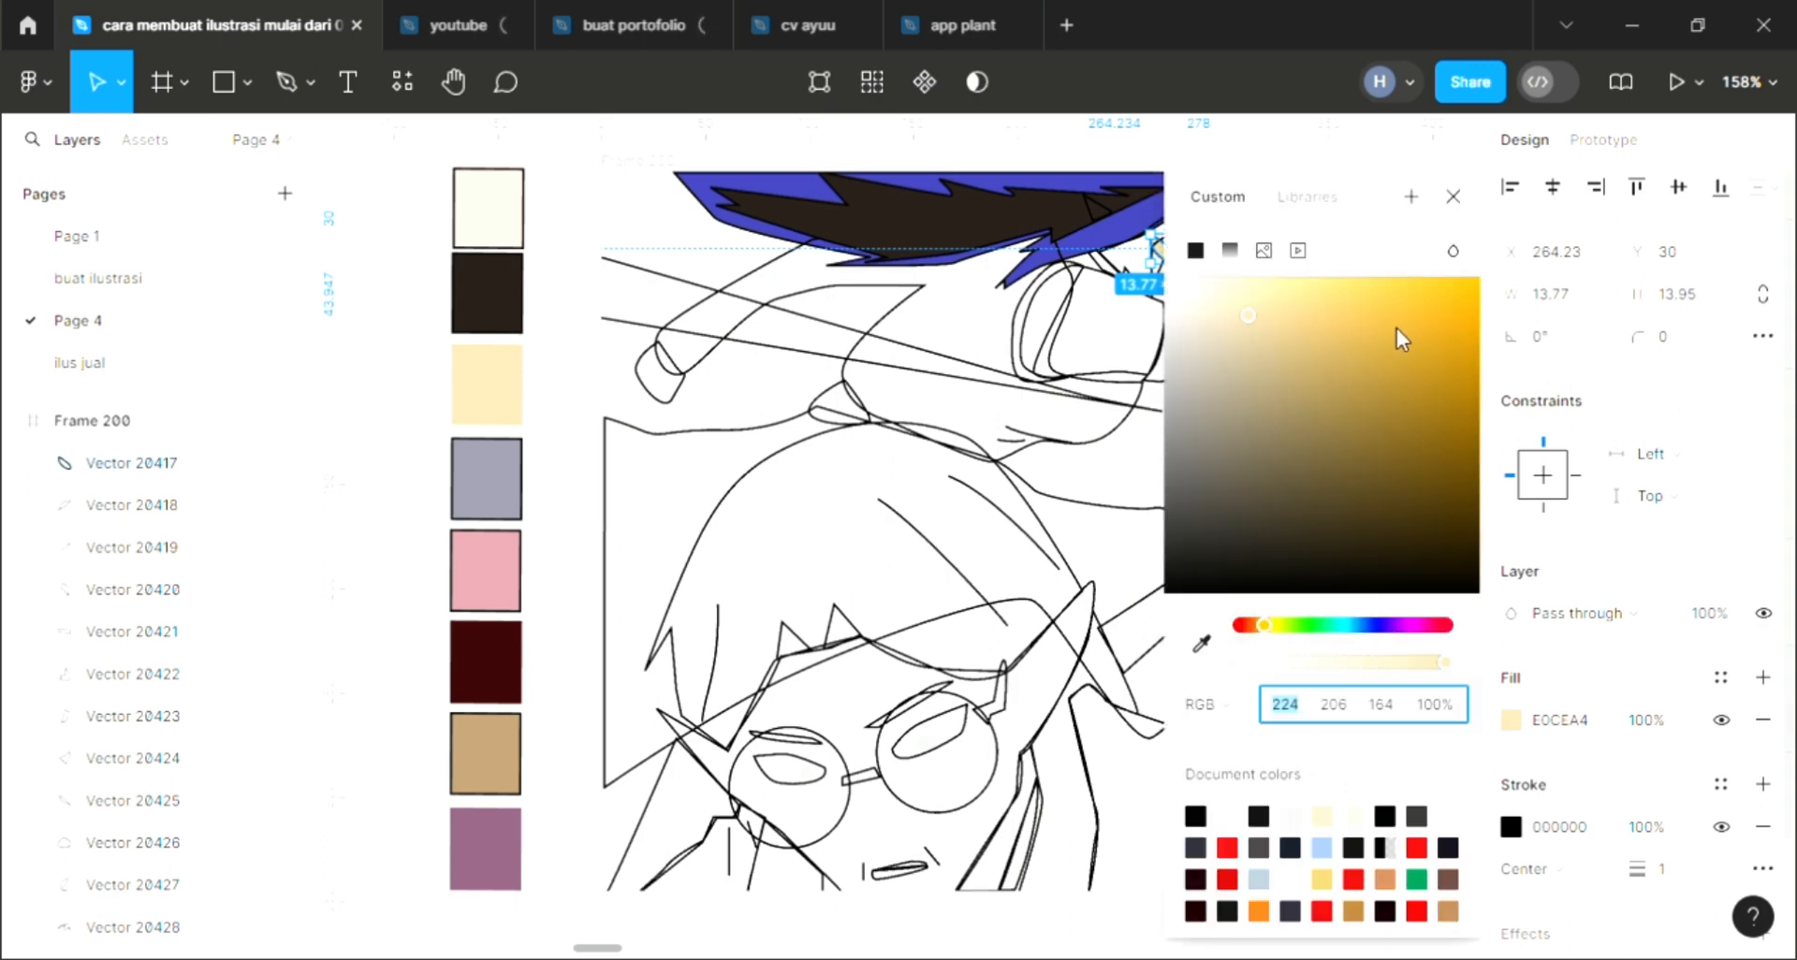
pyautogui.click(1394, 319)
pyautogui.press('Escape')
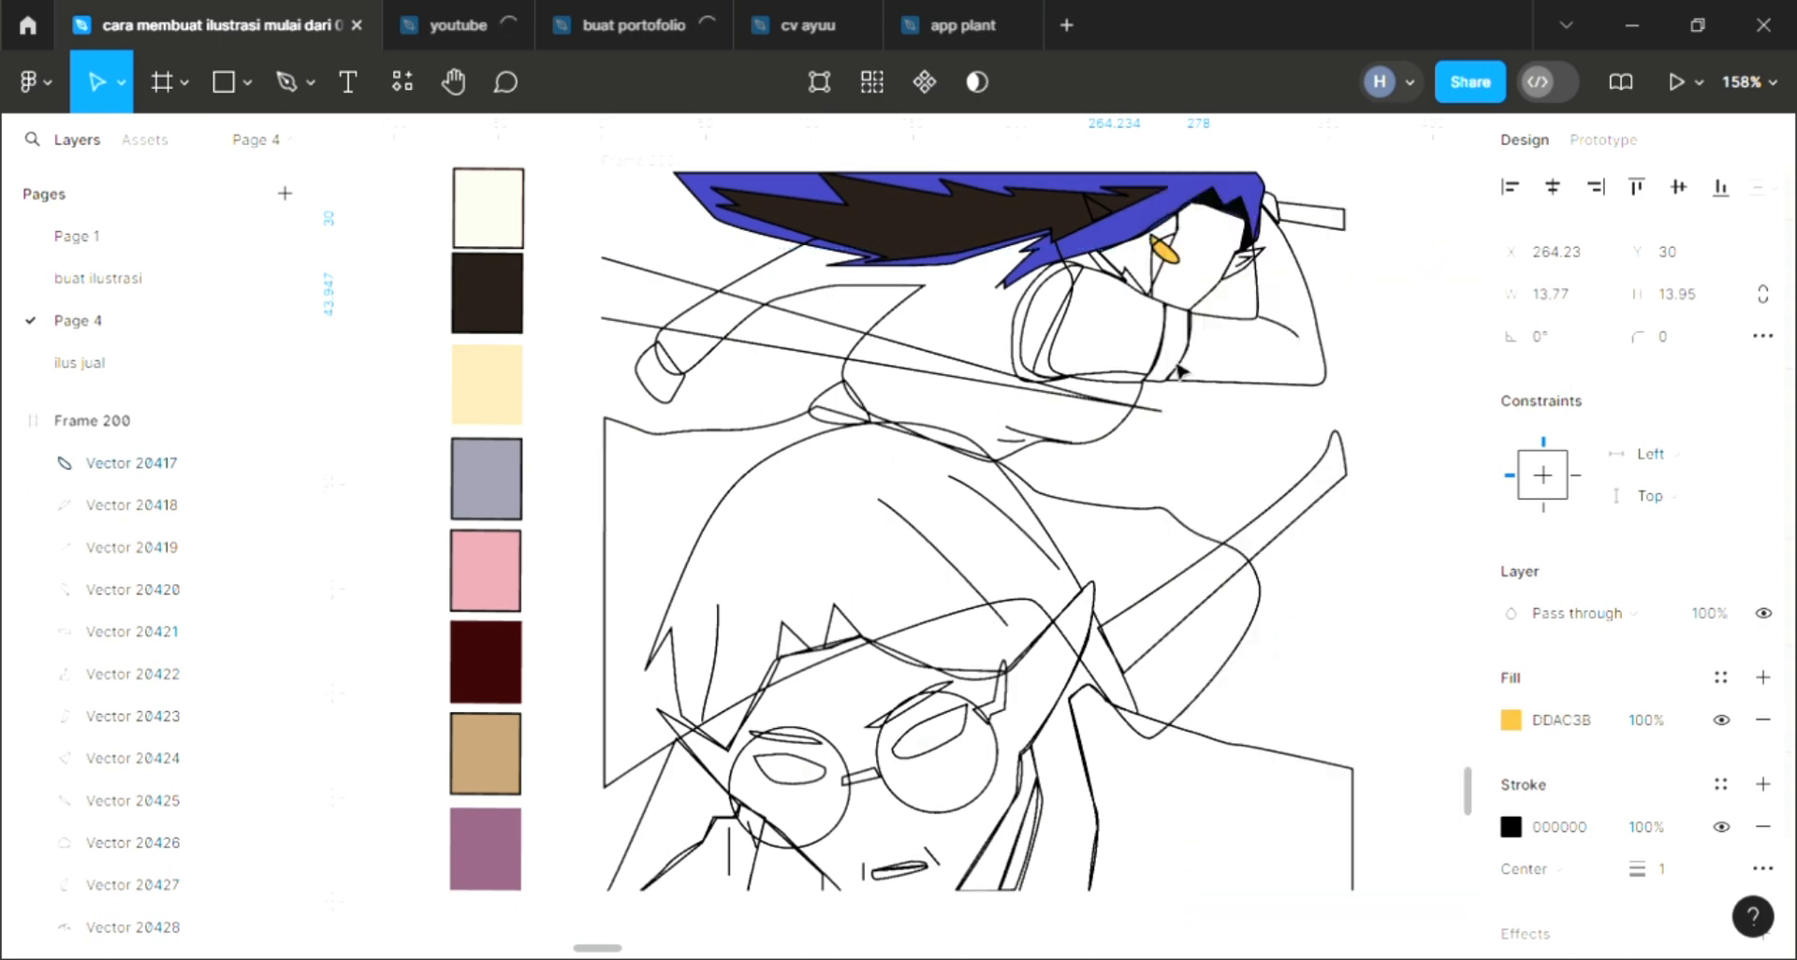
pyautogui.press('Escape')
# Fill the face section below the fringe with dark brown 261D18 sampled from the hair and send it behind the eye.
pyautogui.click(1215, 251)
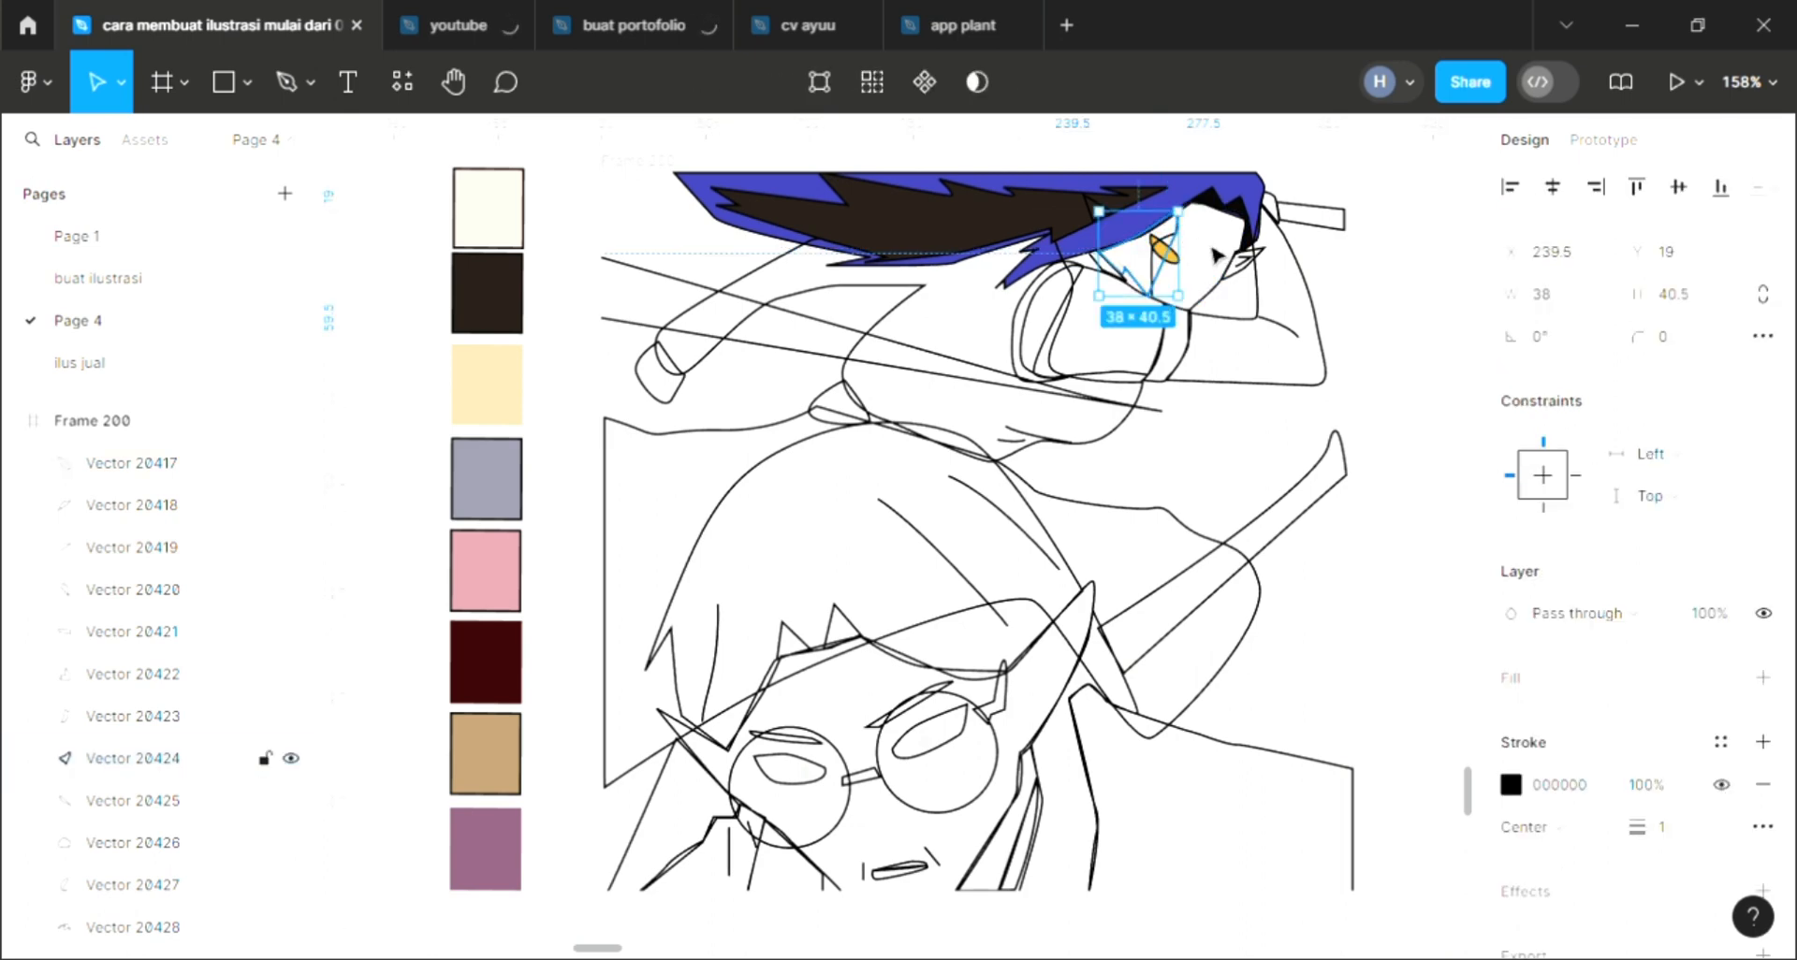
pyautogui.press('Escape')
pyautogui.click(1221, 285)
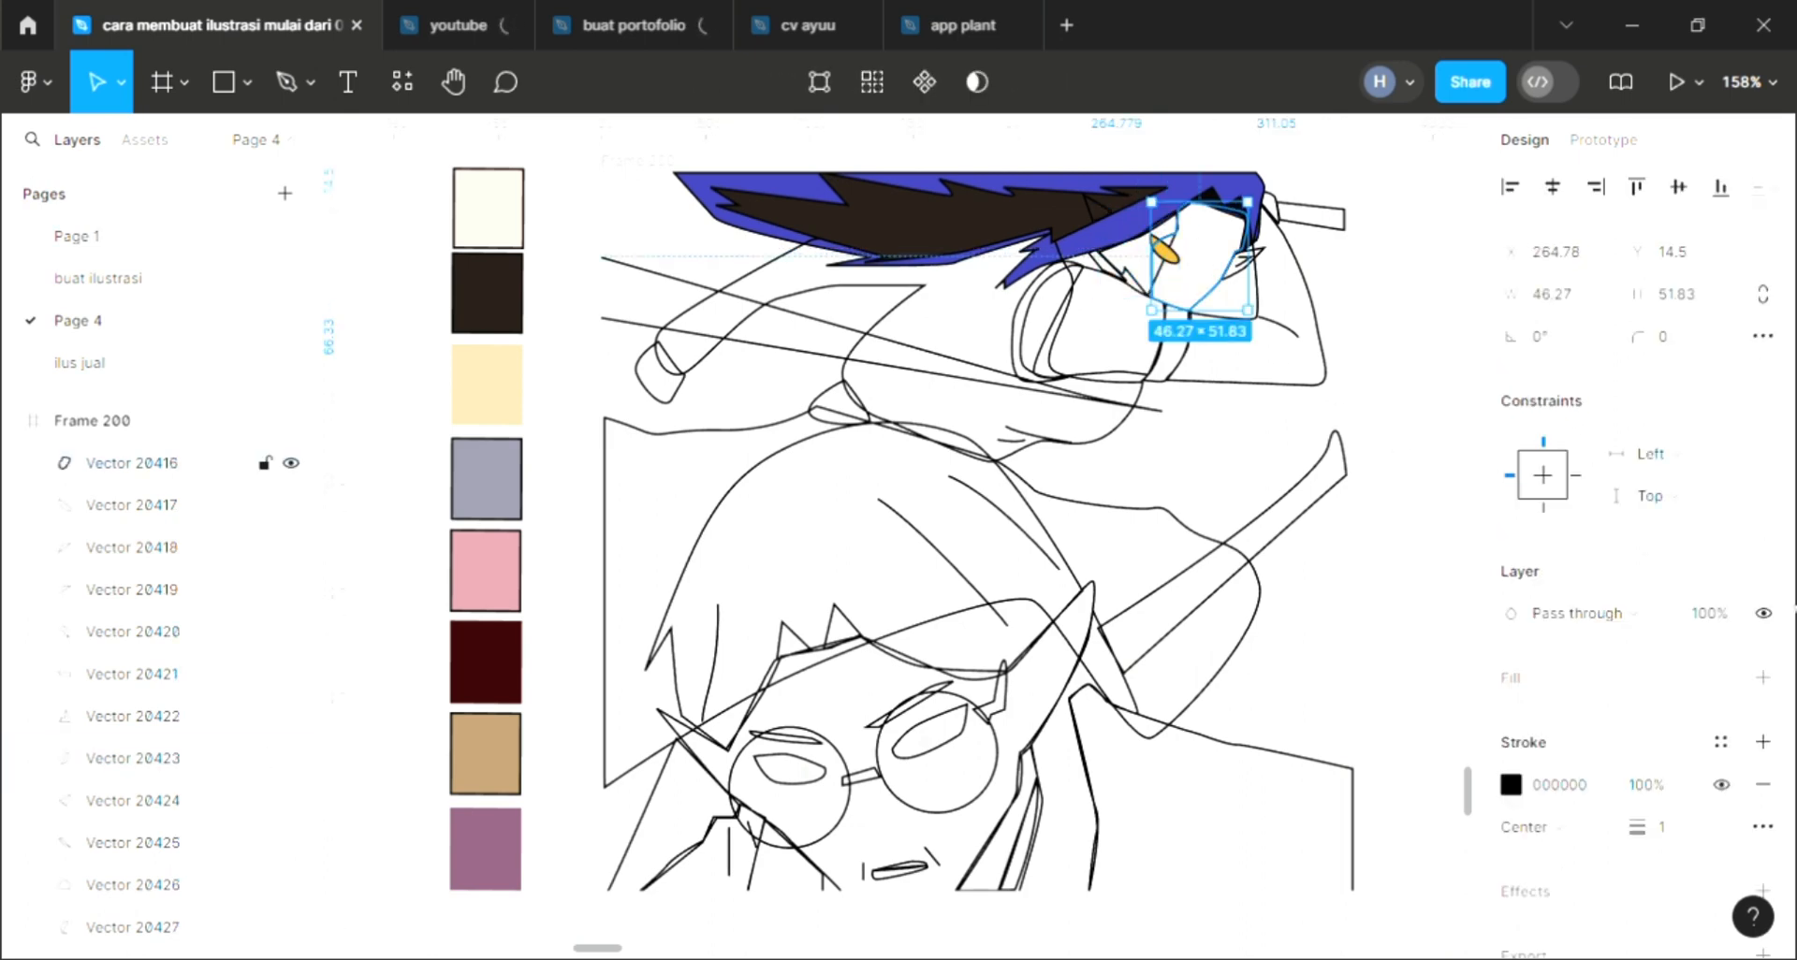
pyautogui.click(1762, 677)
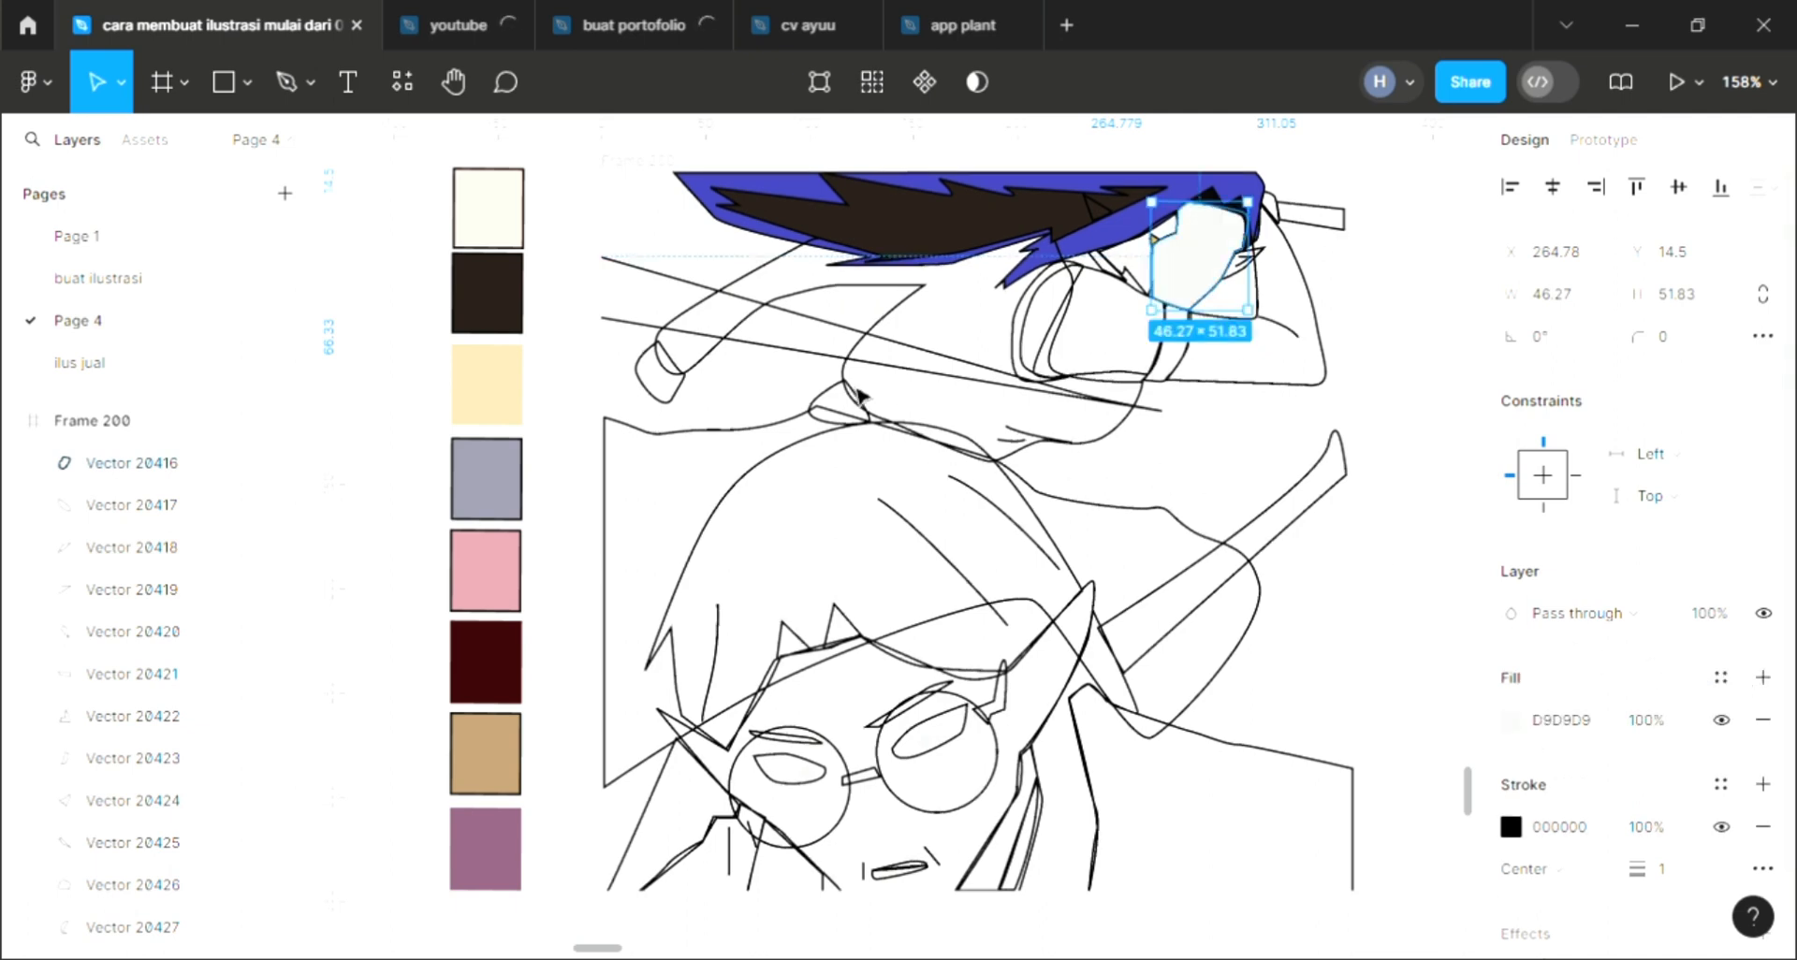
pyautogui.click(912, 238)
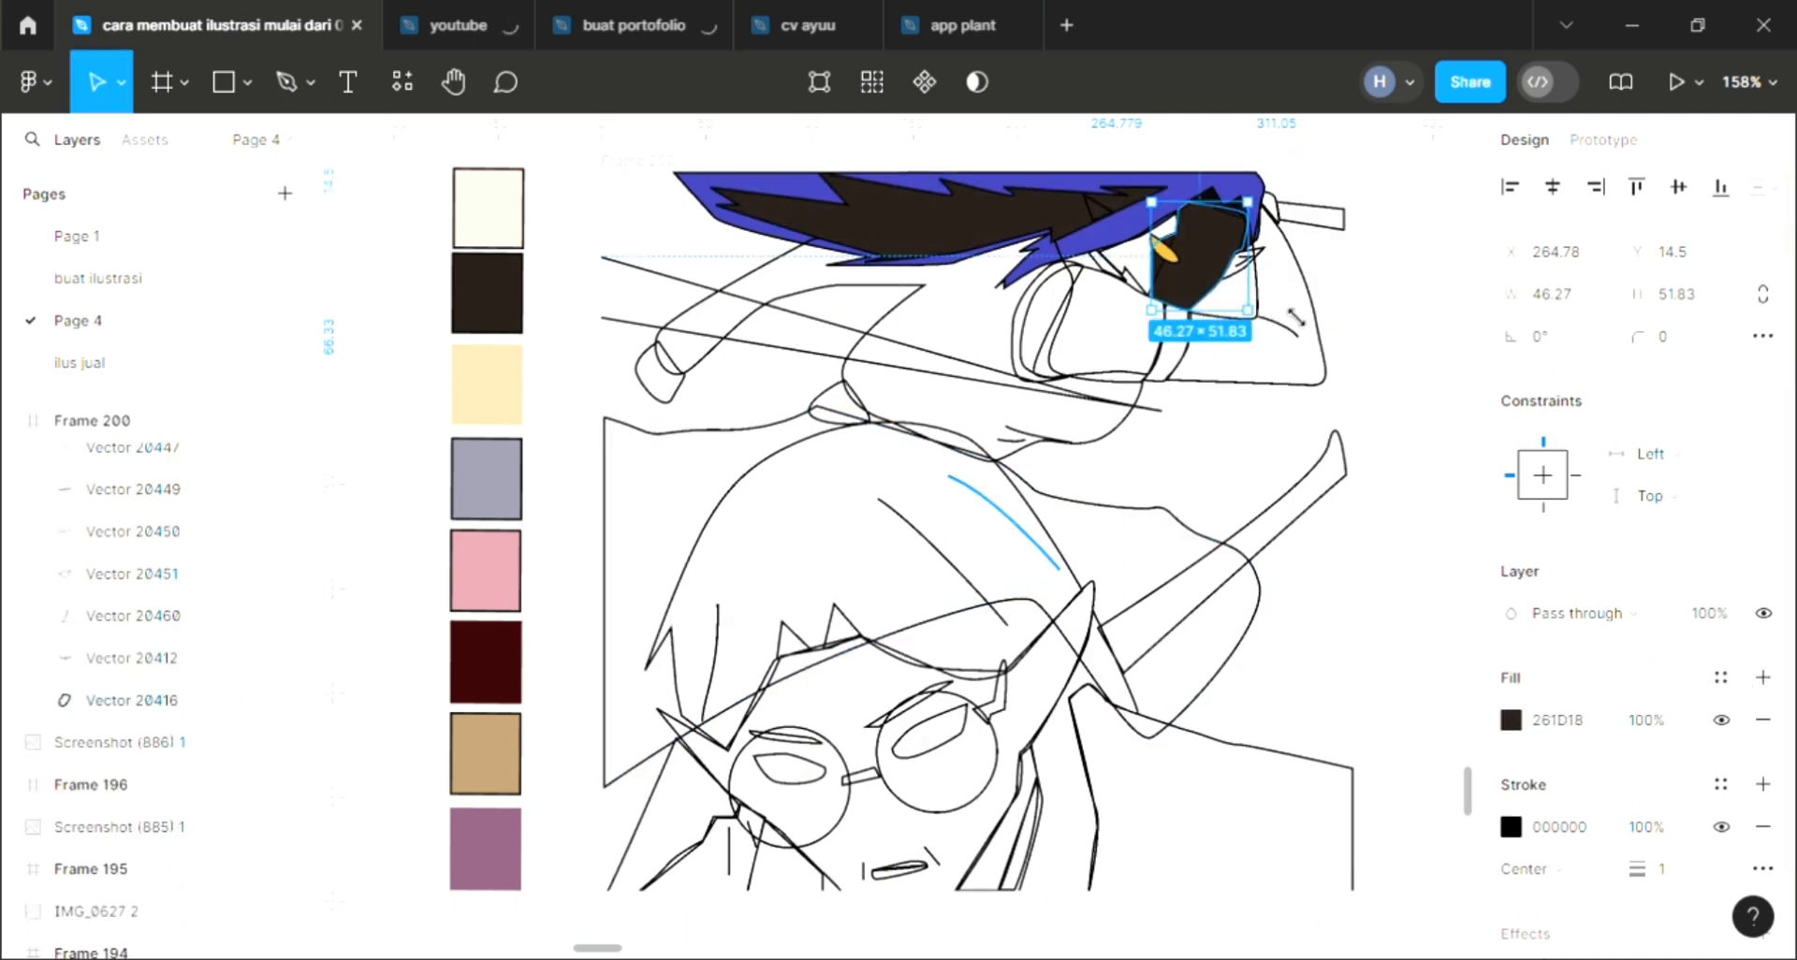
# Fill the upper character's ear with skin tone F1CDBA and move it behind its inner ear line.
pyautogui.click(1257, 288)
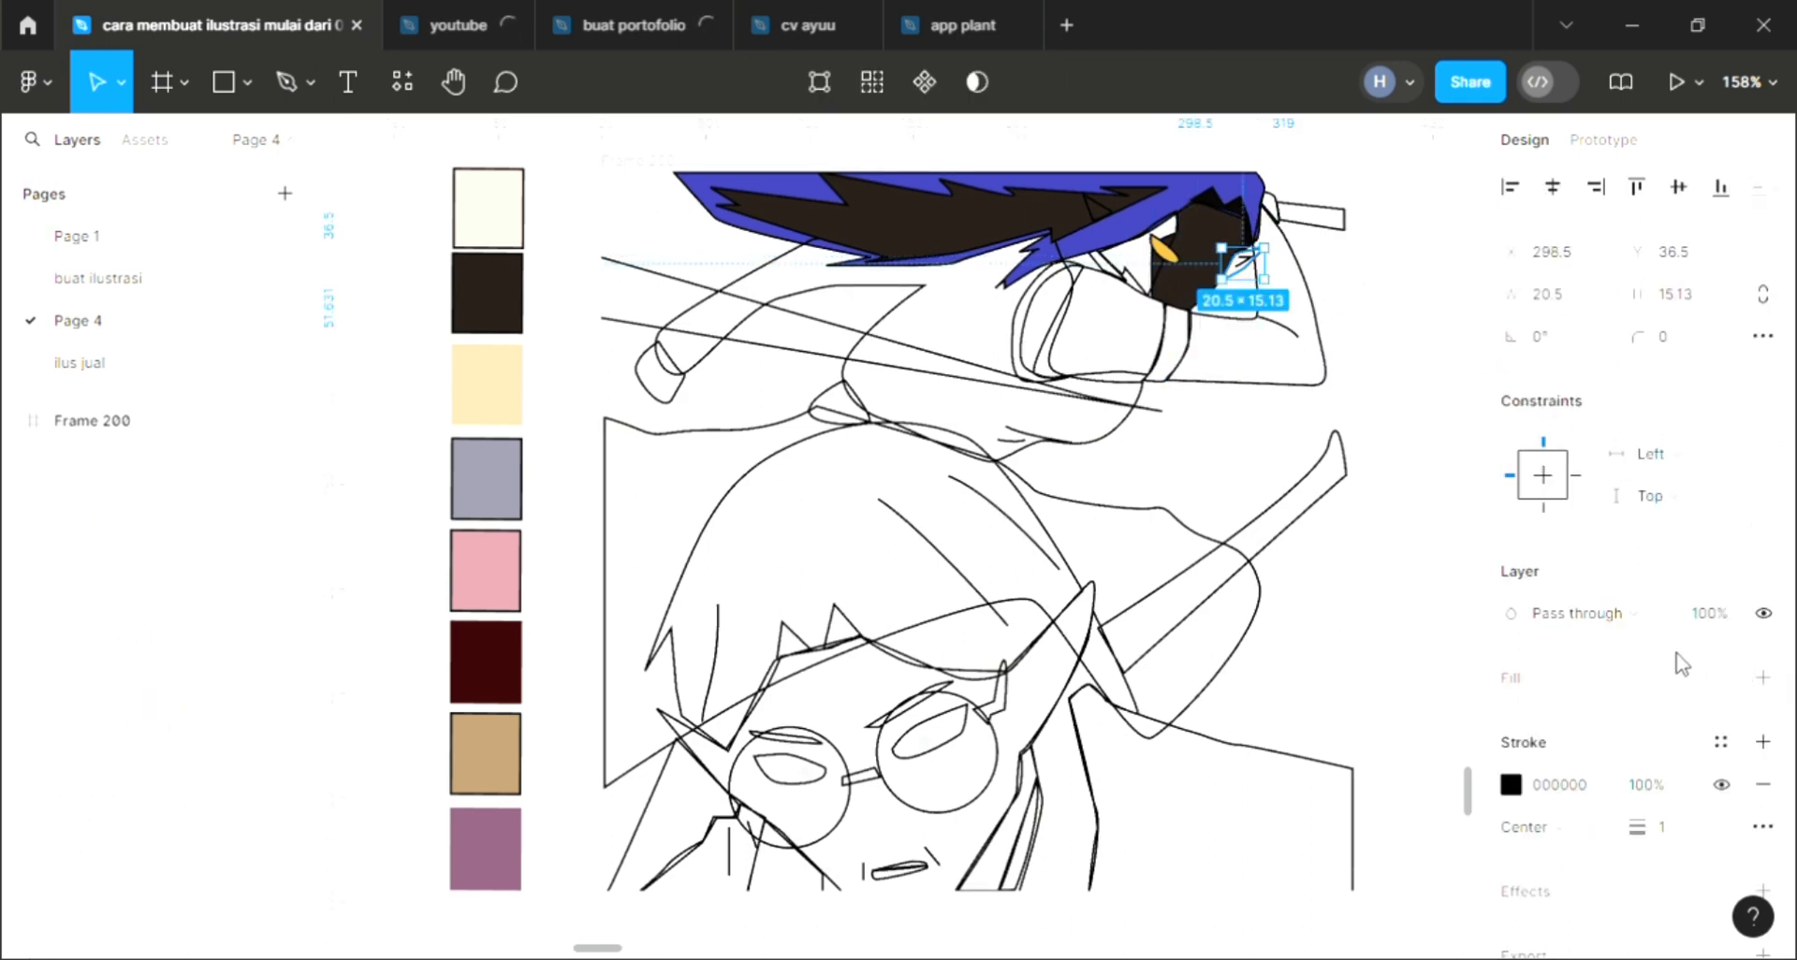
pyautogui.click(1762, 677)
pyautogui.press('i')
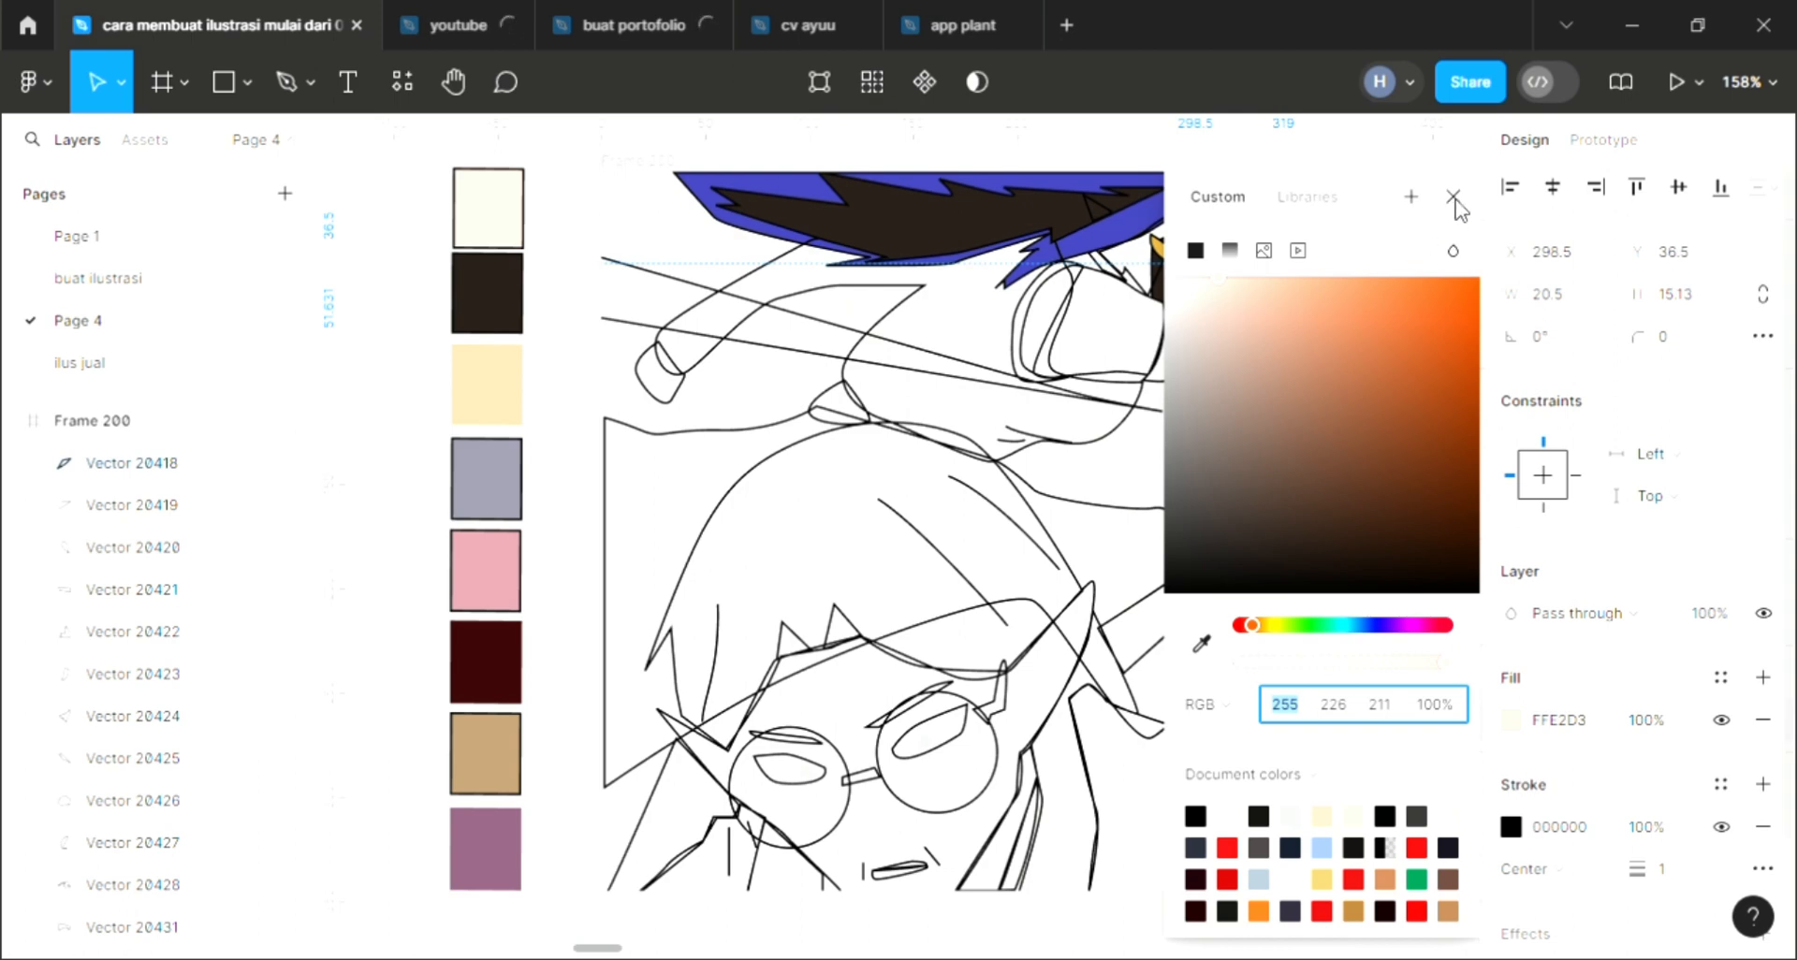
pyautogui.press('Escape')
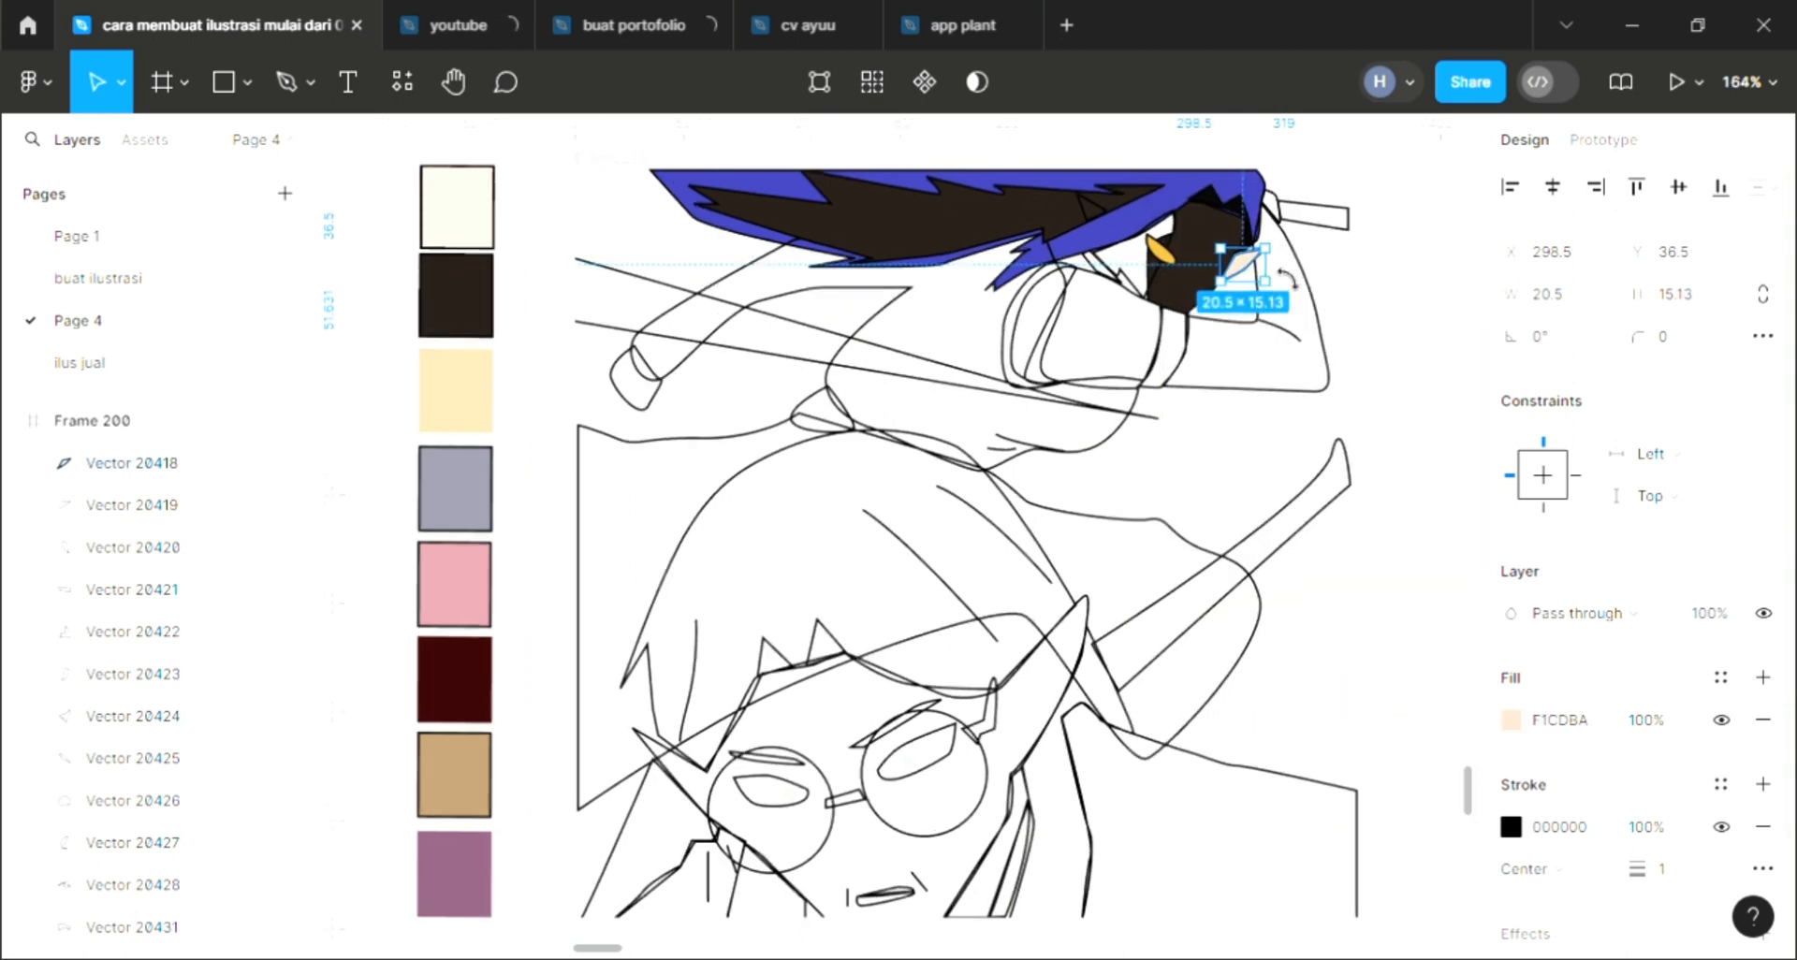
pyautogui.scroll(3, 1282, 280)
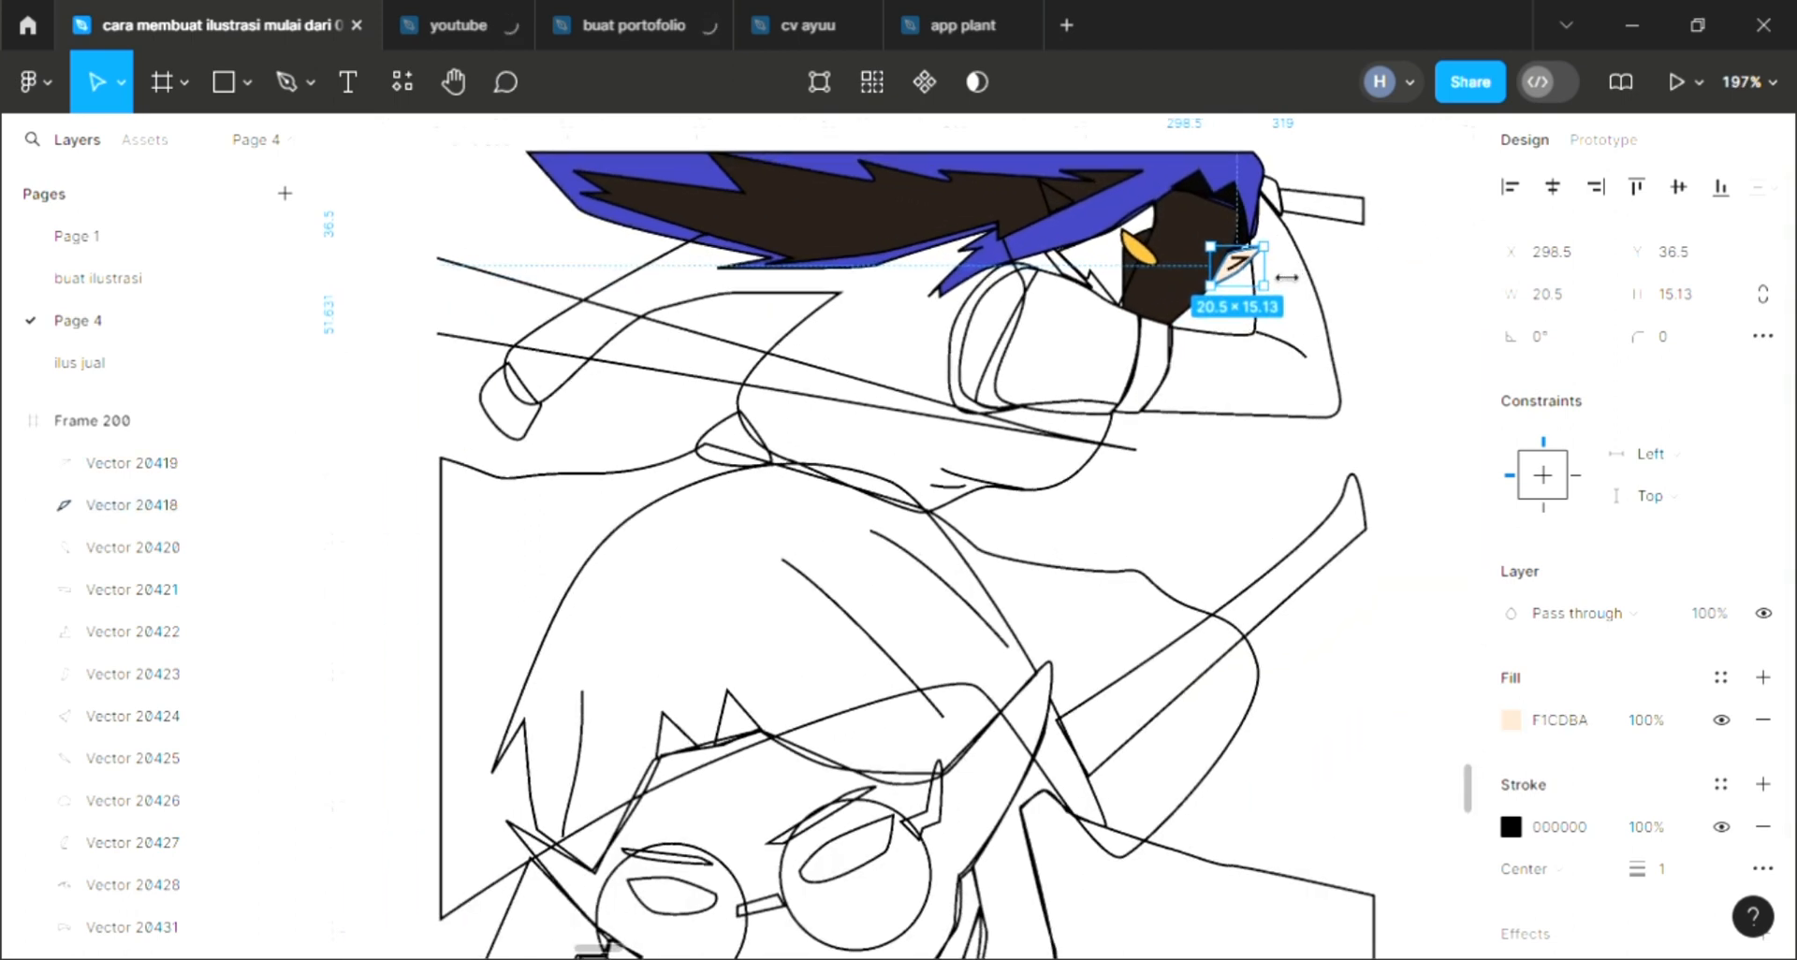
pyautogui.hotkey('ctrl', '[')
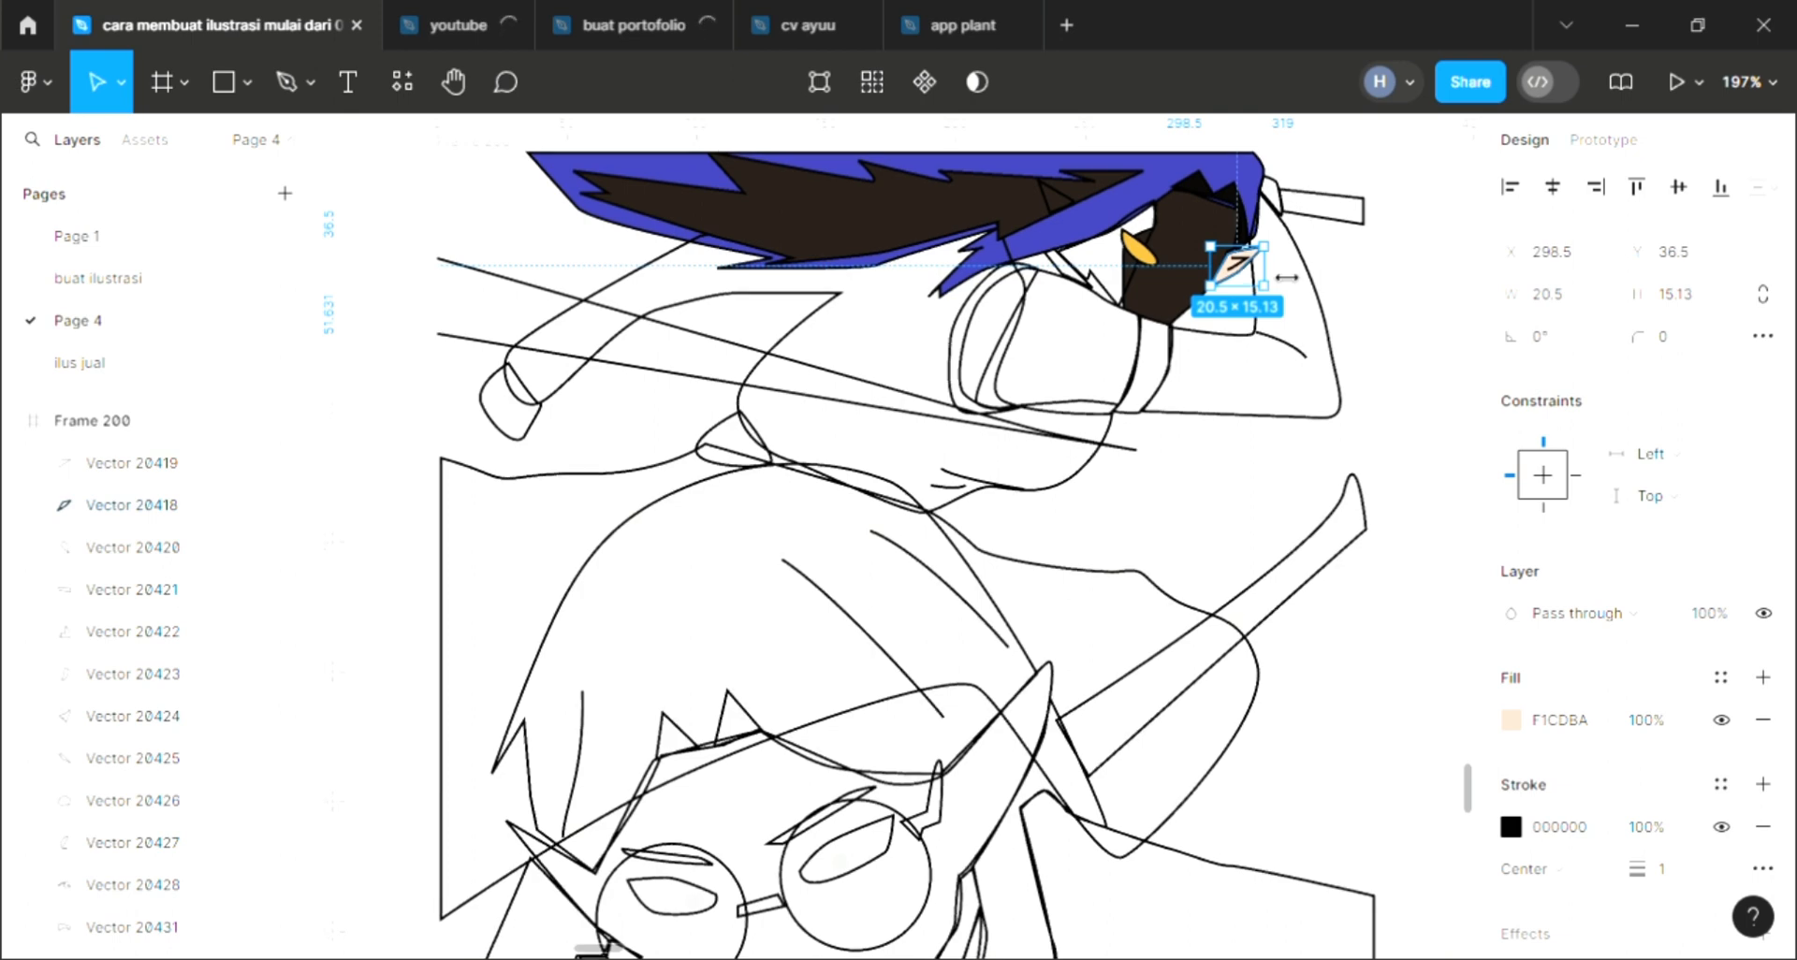
# Fill the jagged face section beside the eye with skin tone F1CDBA sampled from the ear and send it to the back.
pyautogui.click(1077, 271)
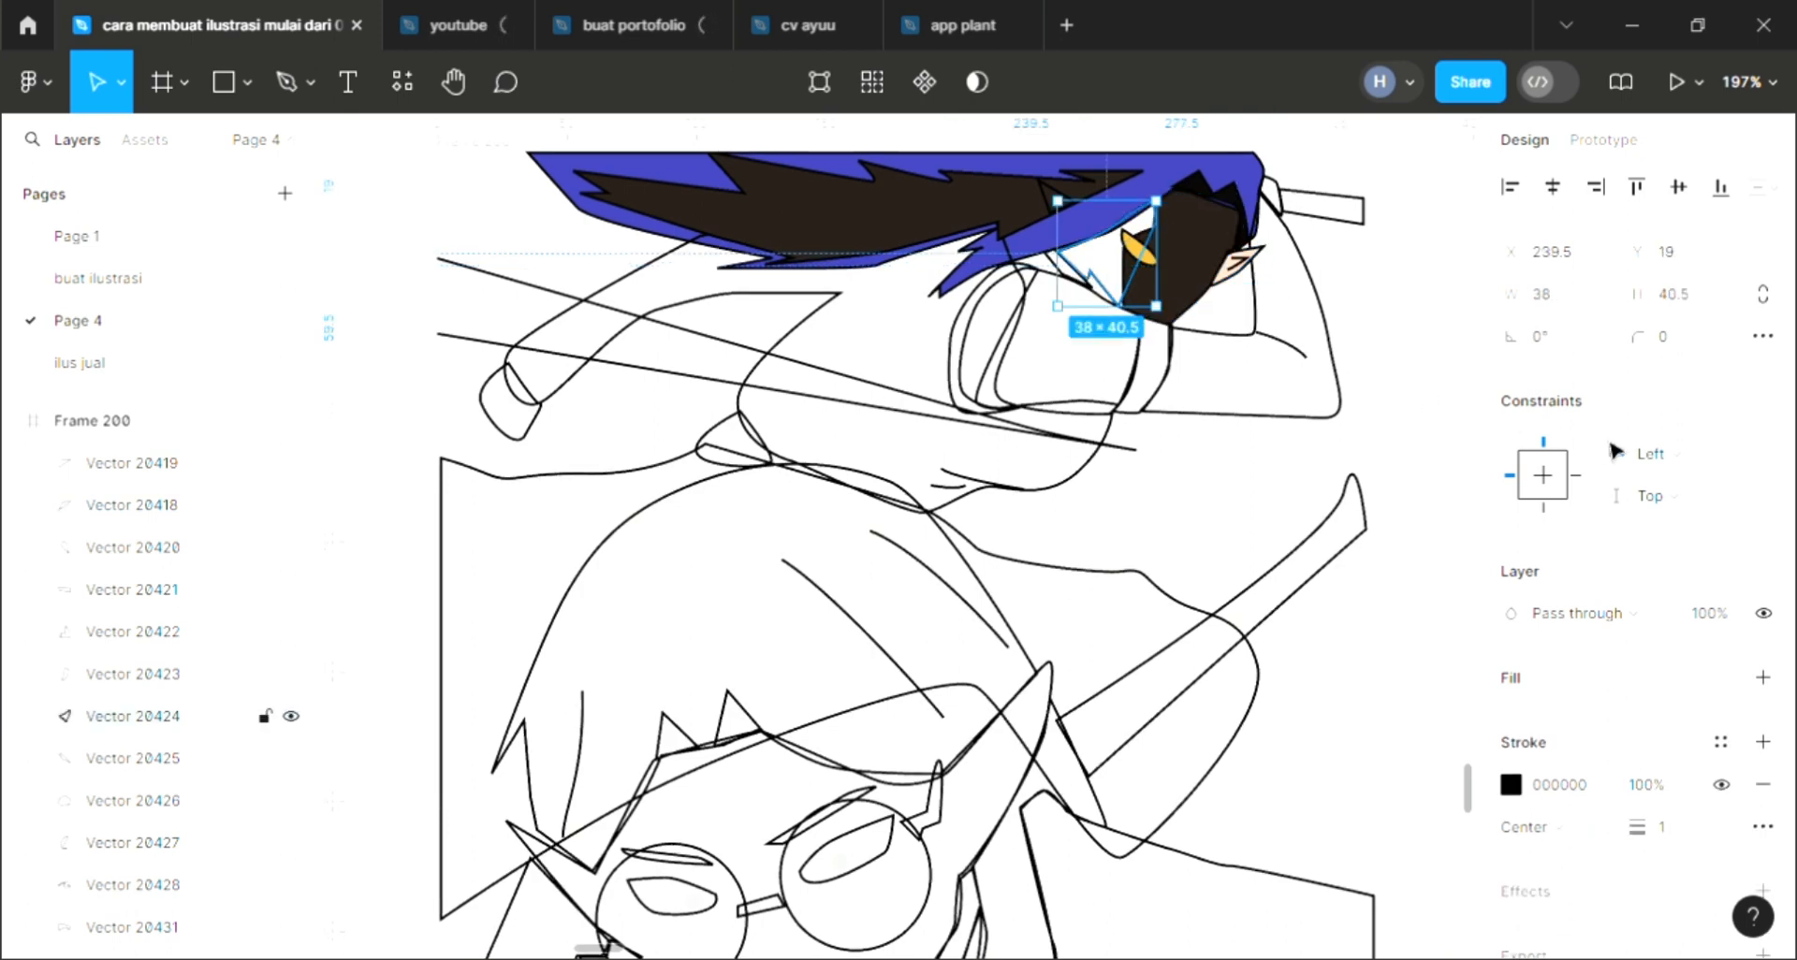
pyautogui.click(1763, 678)
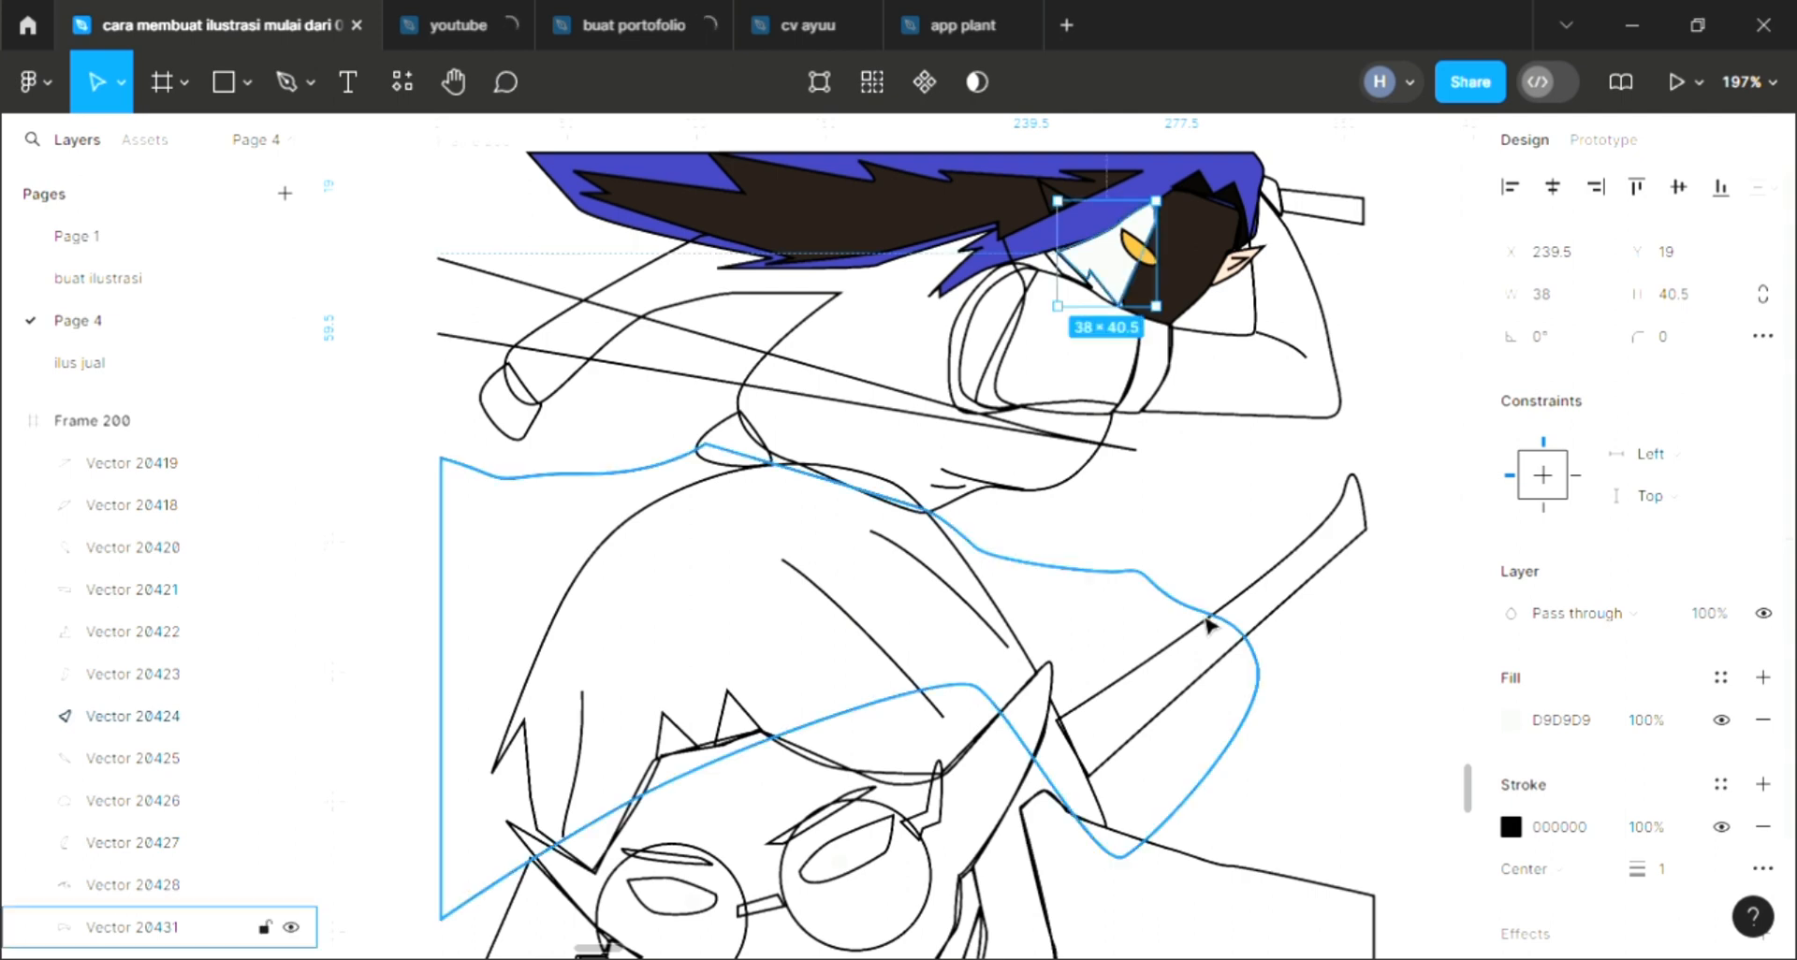
pyautogui.press('i')
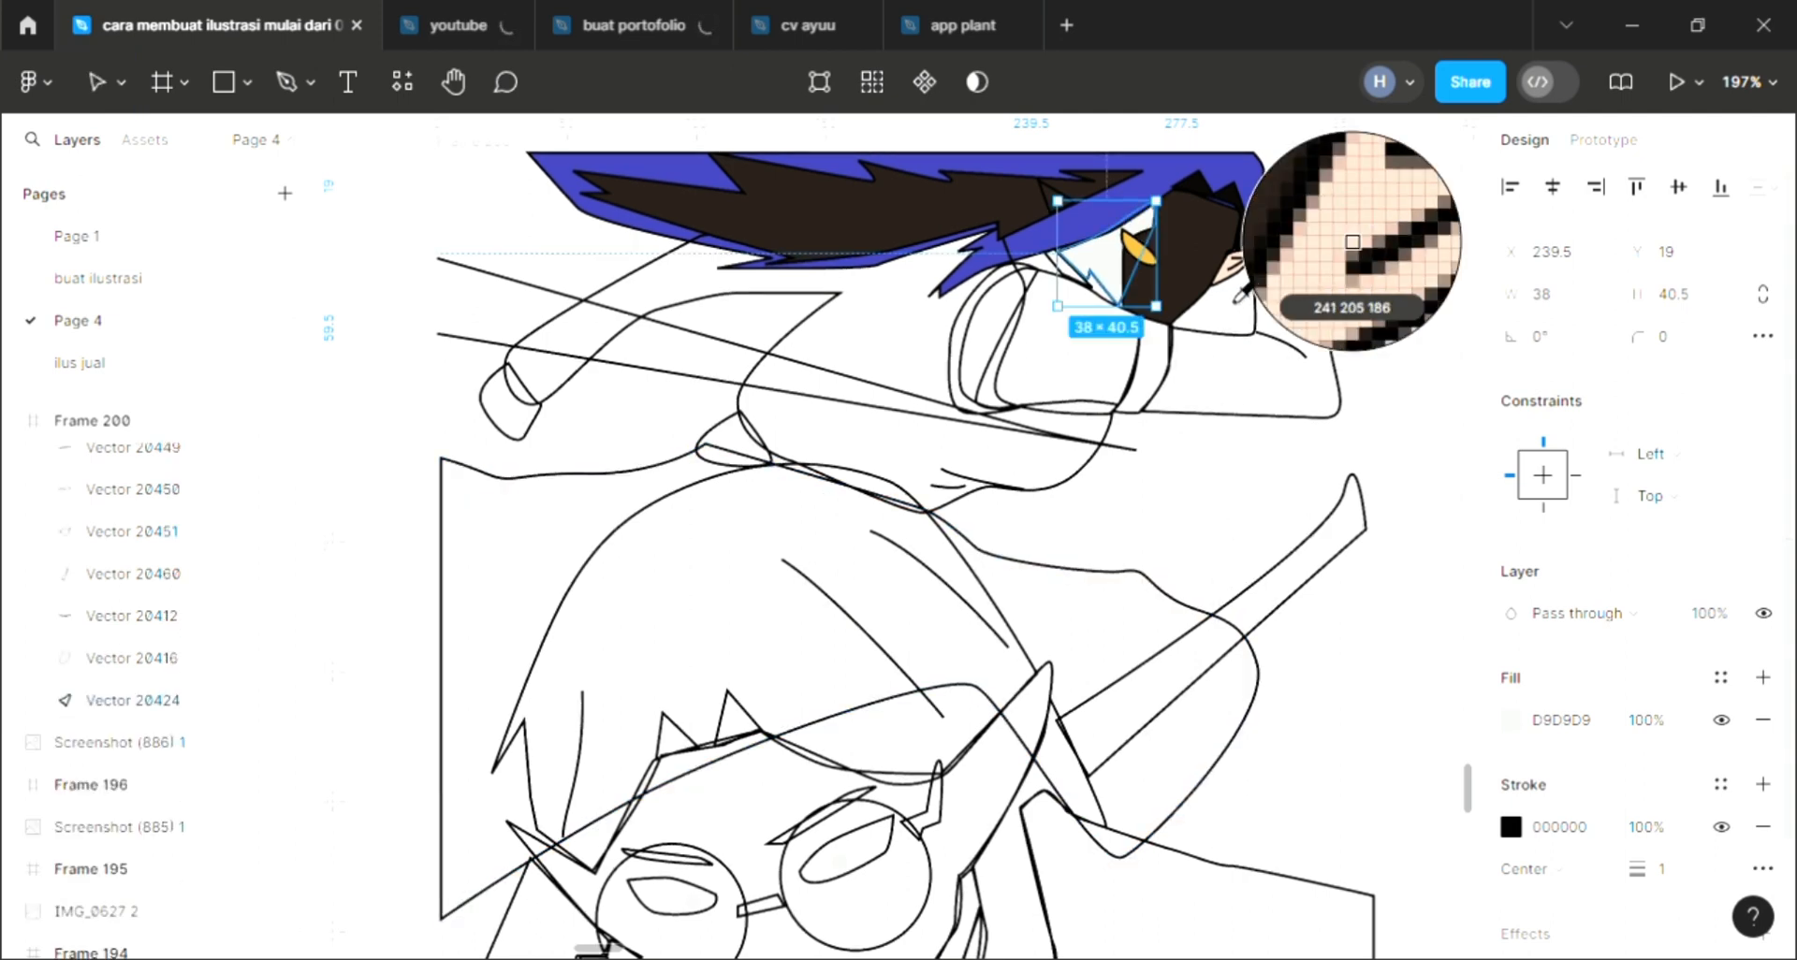
pyautogui.click(1249, 280)
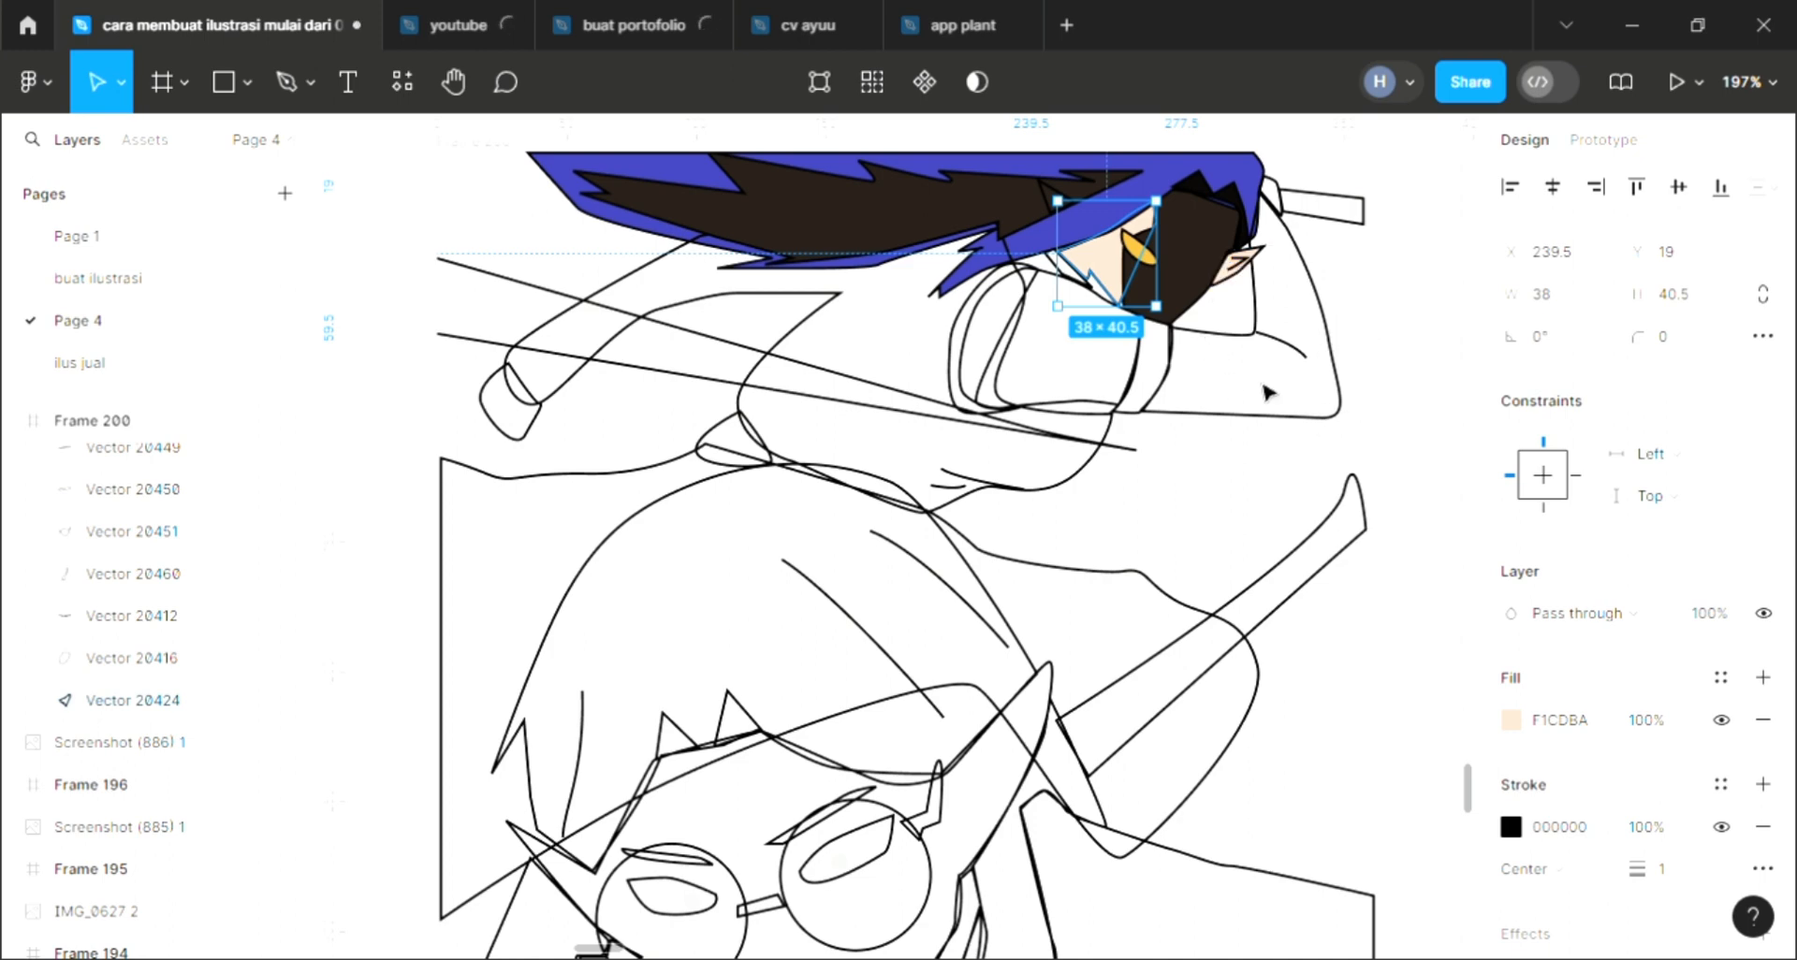
# Fill the bent arm shape beside the upper character's face with white FFFFFF.
pyautogui.click(1213, 419)
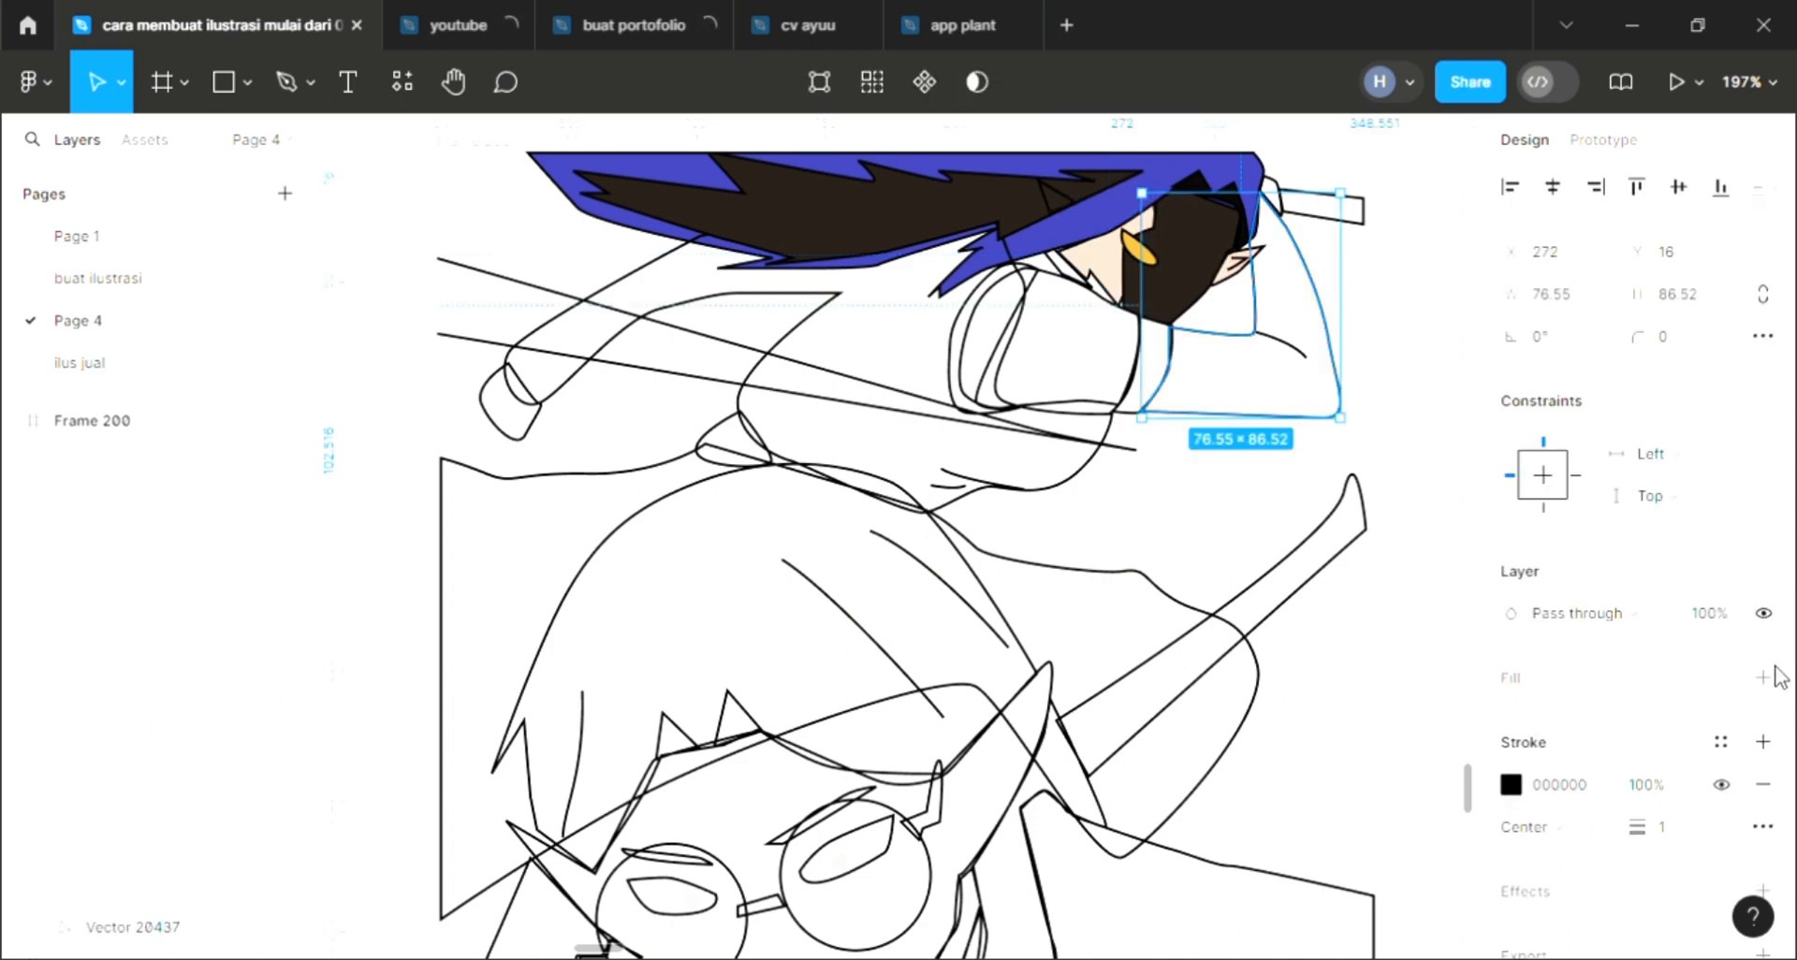
pyautogui.click(1762, 677)
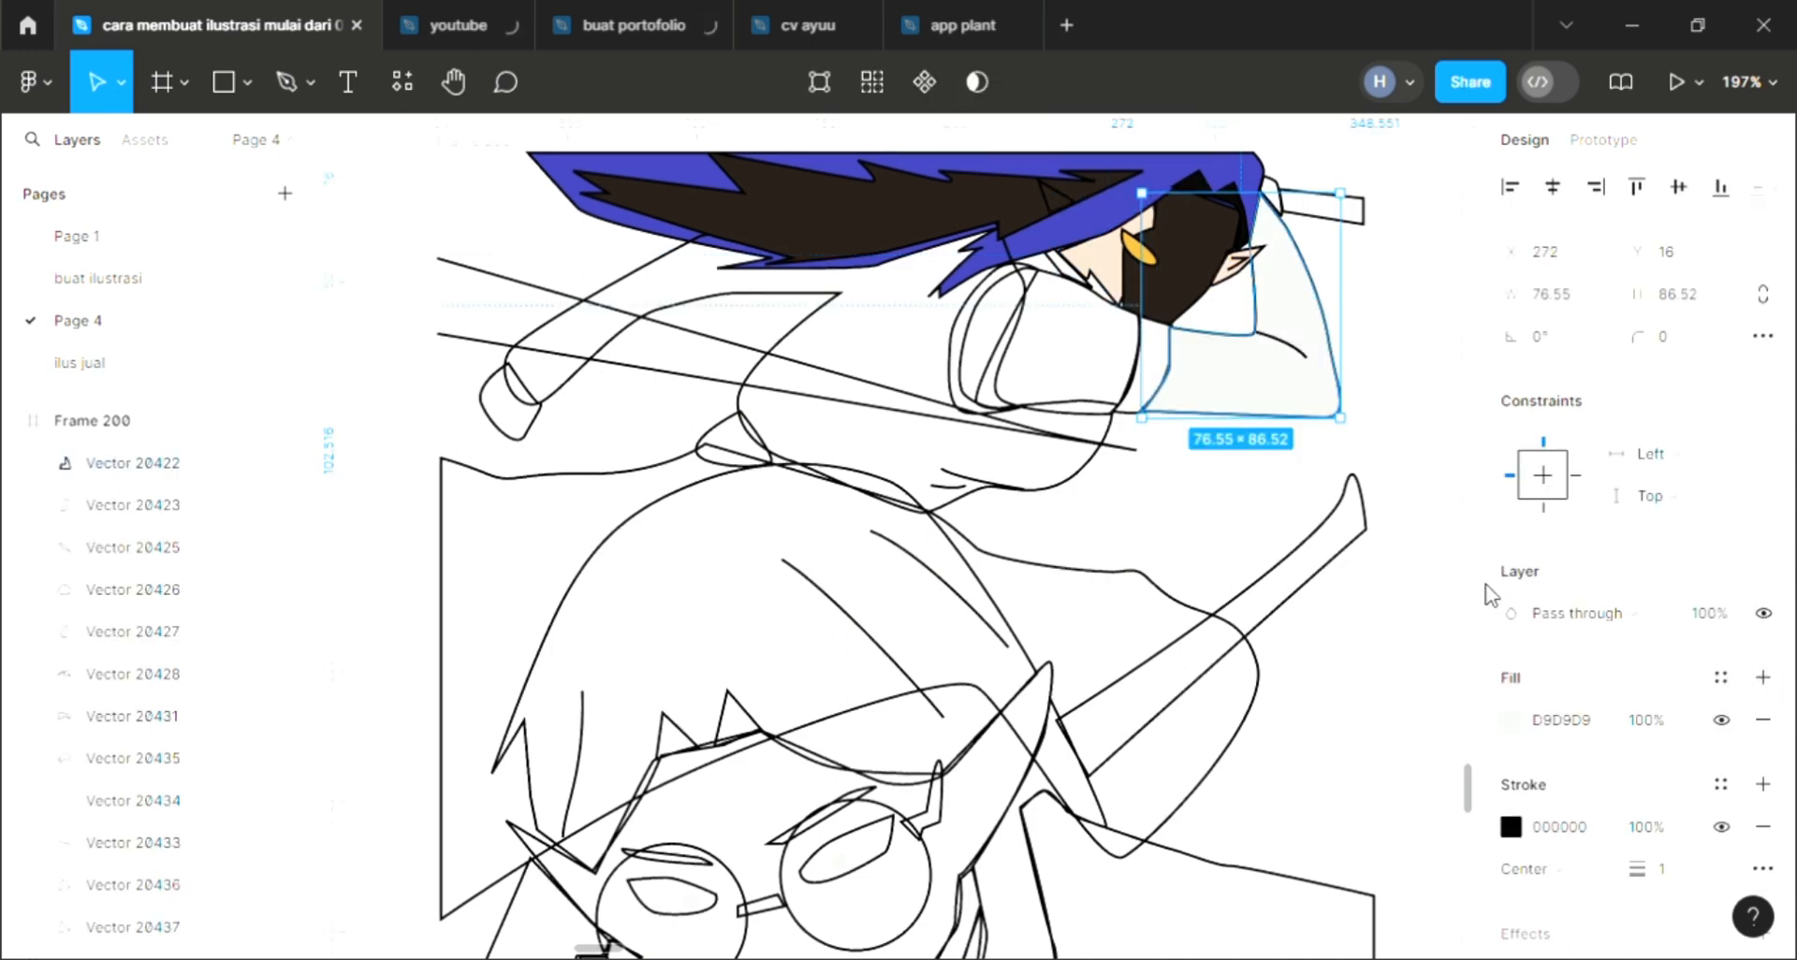
pyautogui.press('i')
pyautogui.click(1347, 429)
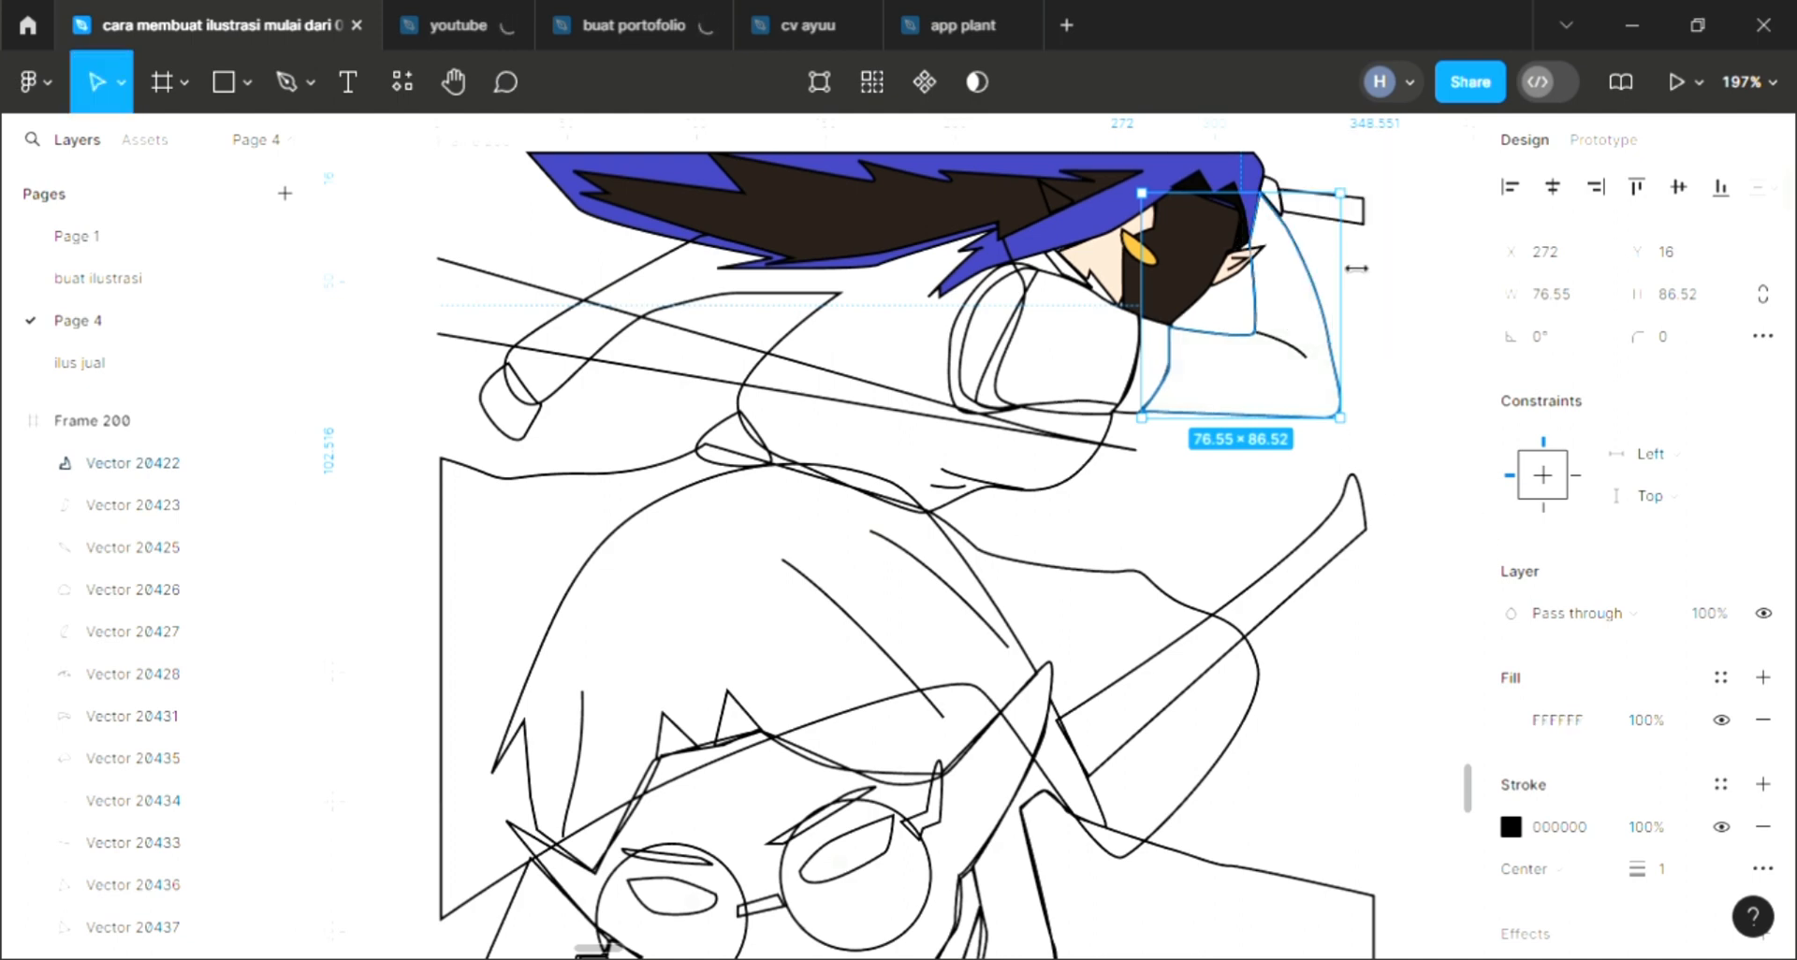
pyautogui.click(1382, 240)
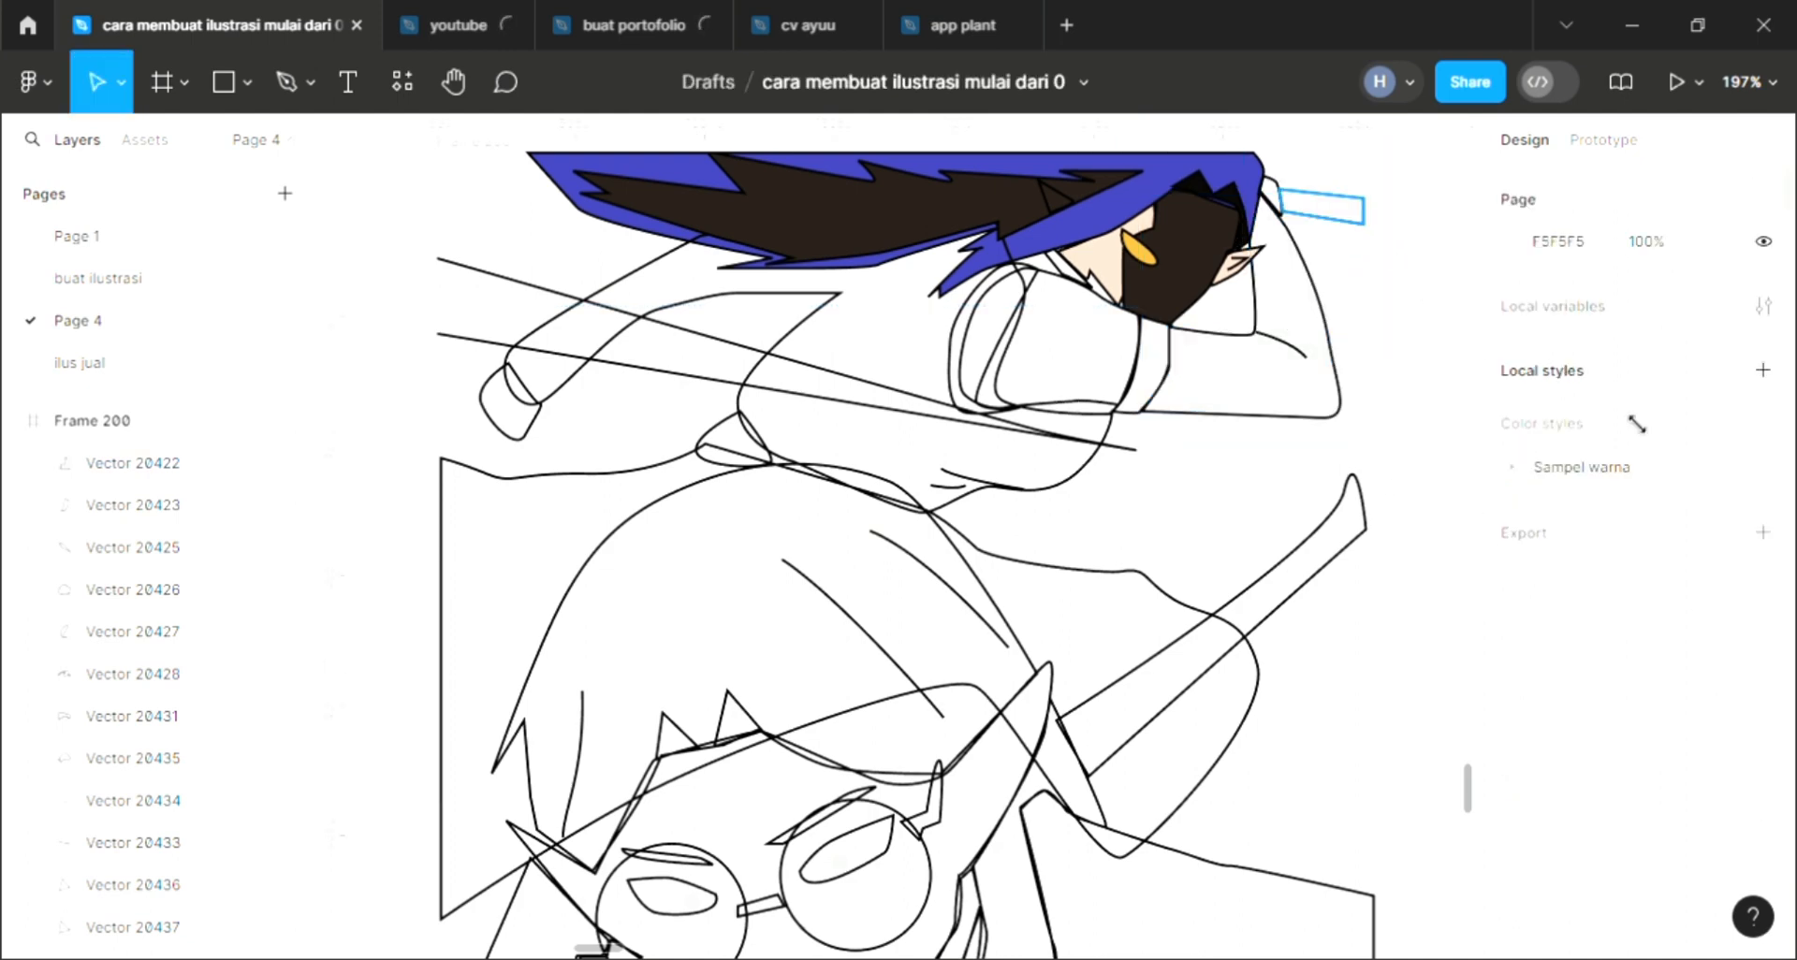
# Fill the narrow strip behind the upper character's head with white FFFFFF.
pyautogui.click(1319, 207)
pyautogui.click(1763, 676)
pyautogui.press('i')
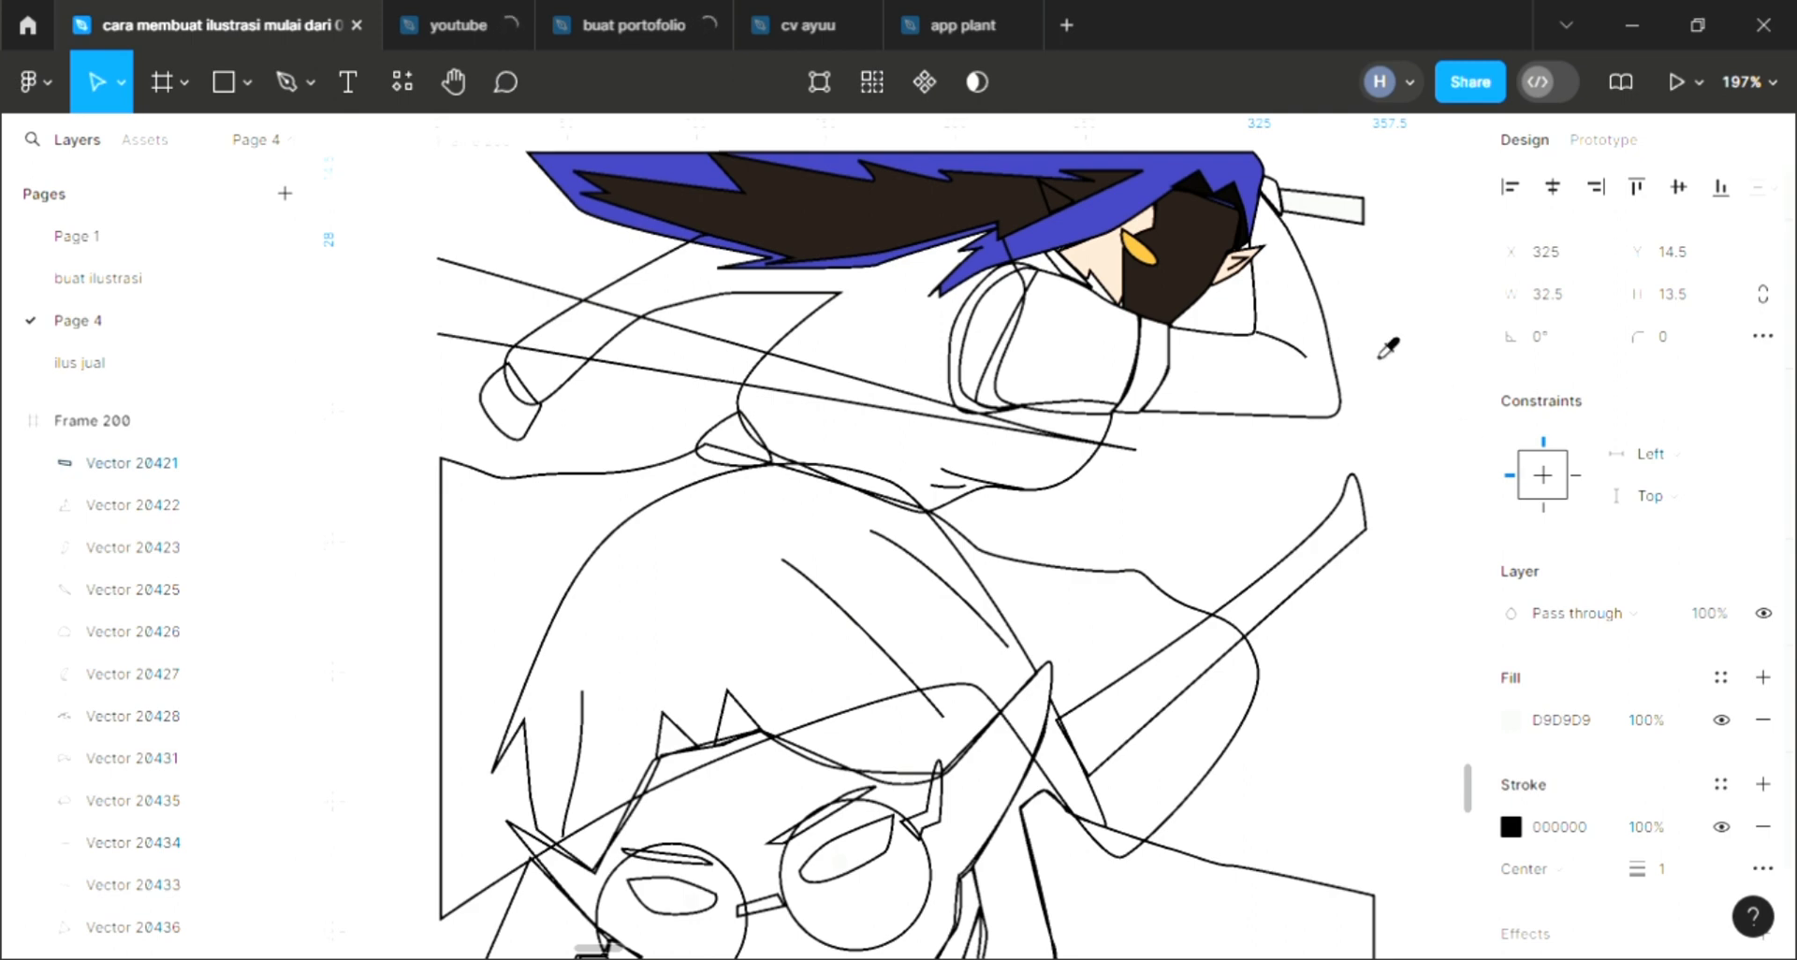
pyautogui.click(1347, 403)
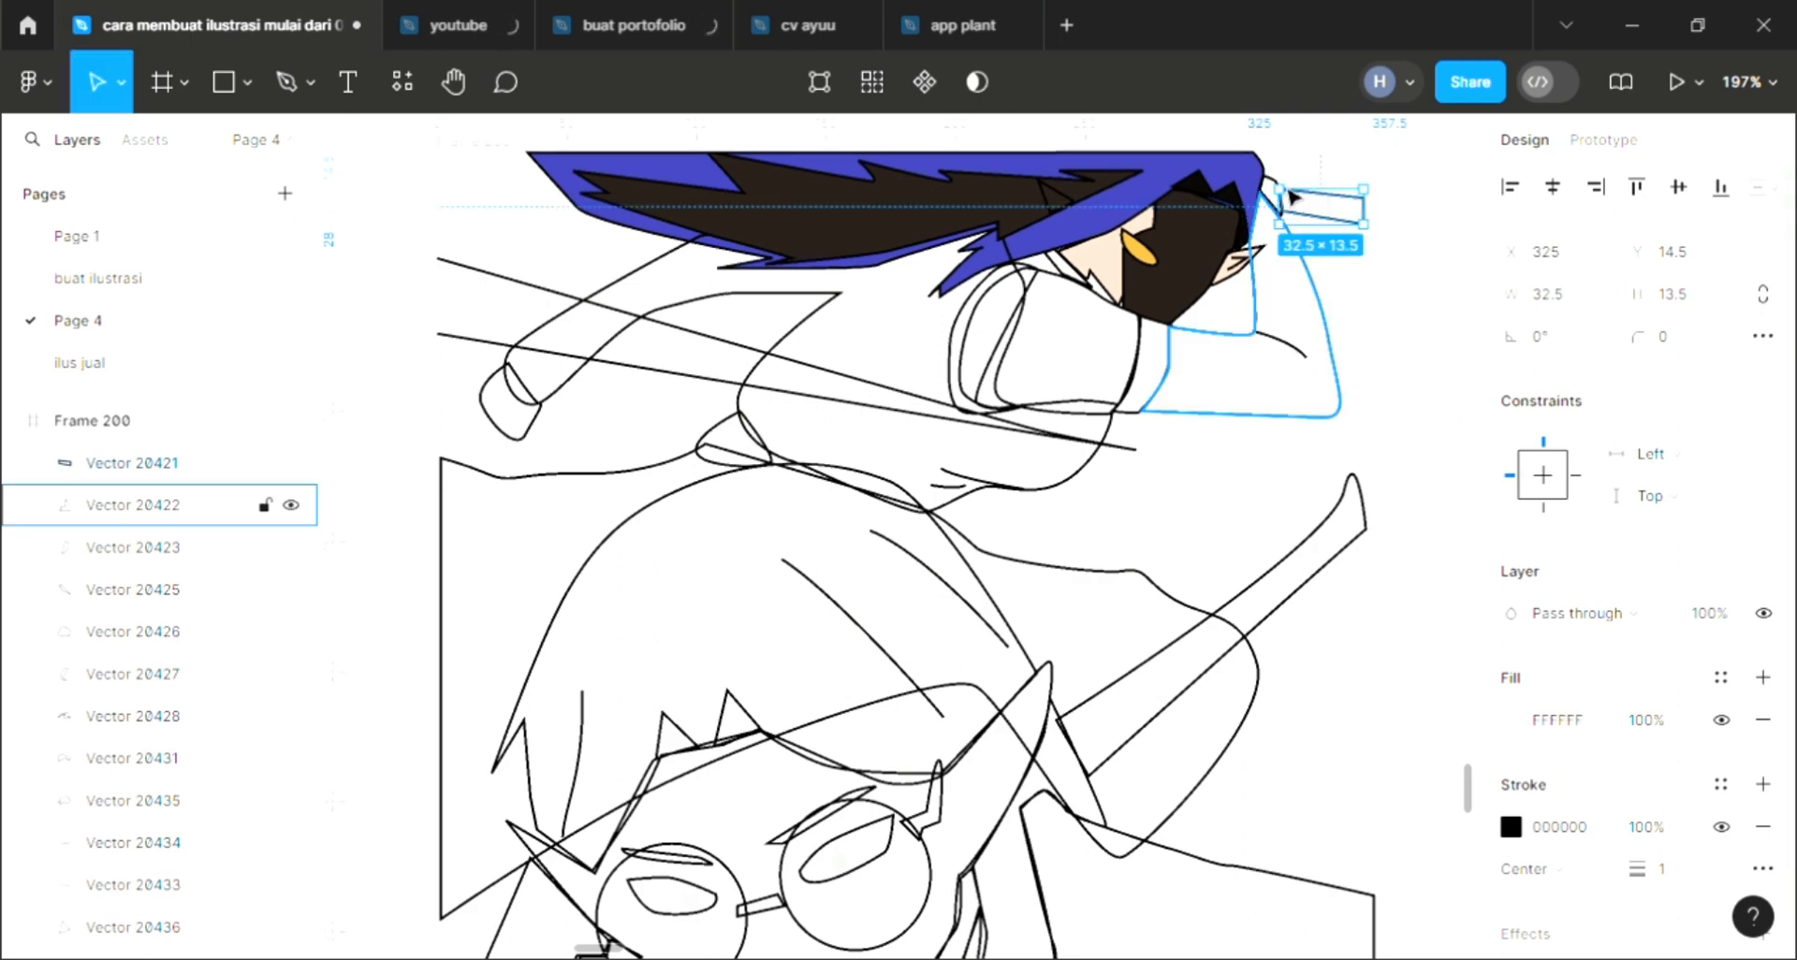
# Fill the small shape between the hair and the white strip with skin tone F1CDBA sampled from the face.
pyautogui.click(1396, 254)
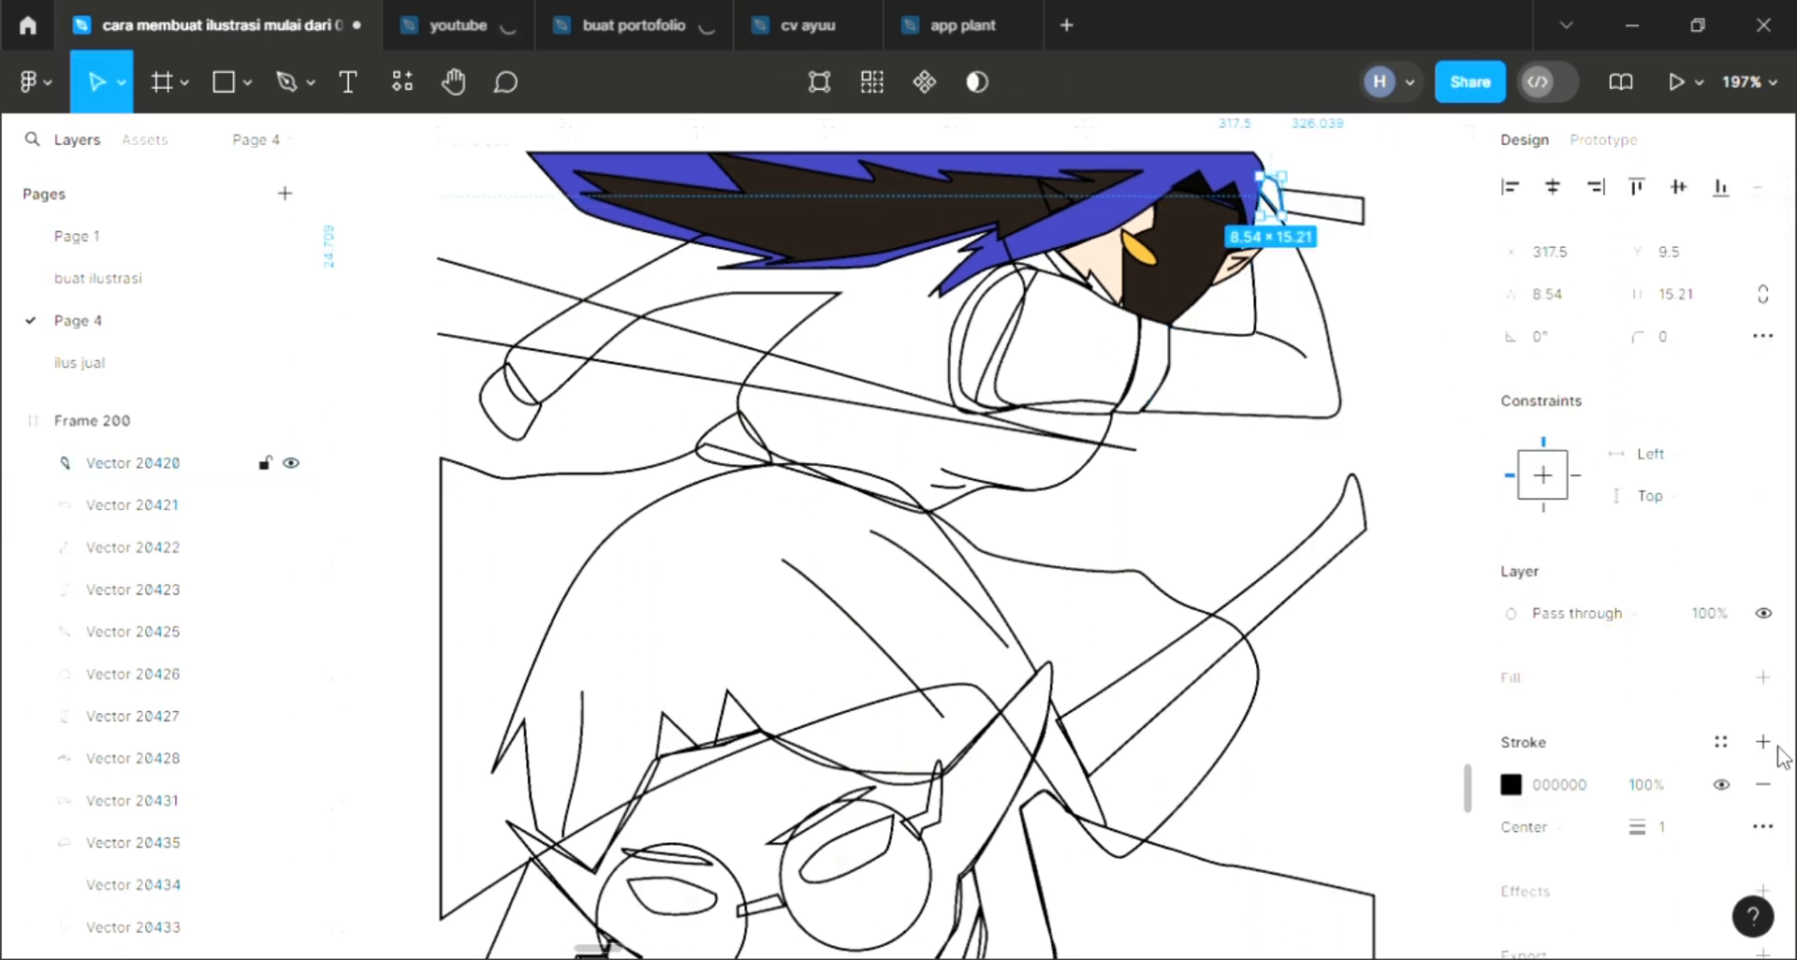
pyautogui.click(1763, 679)
pyautogui.press('i')
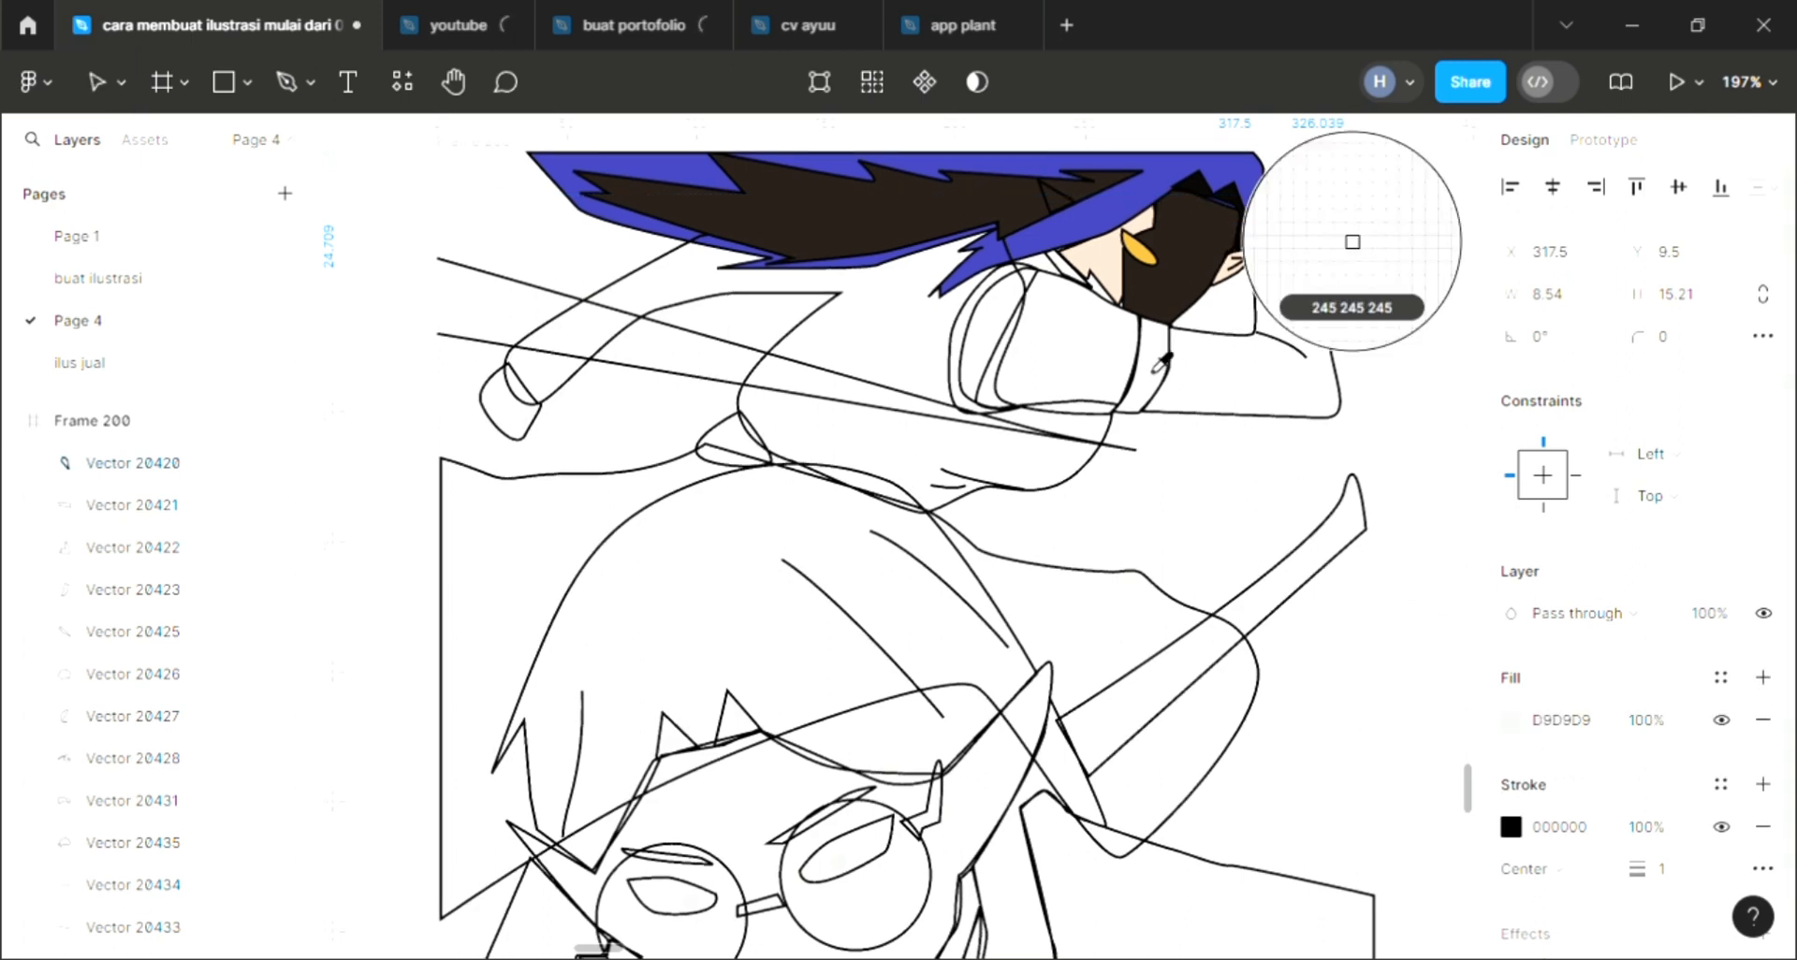
pyautogui.click(1108, 273)
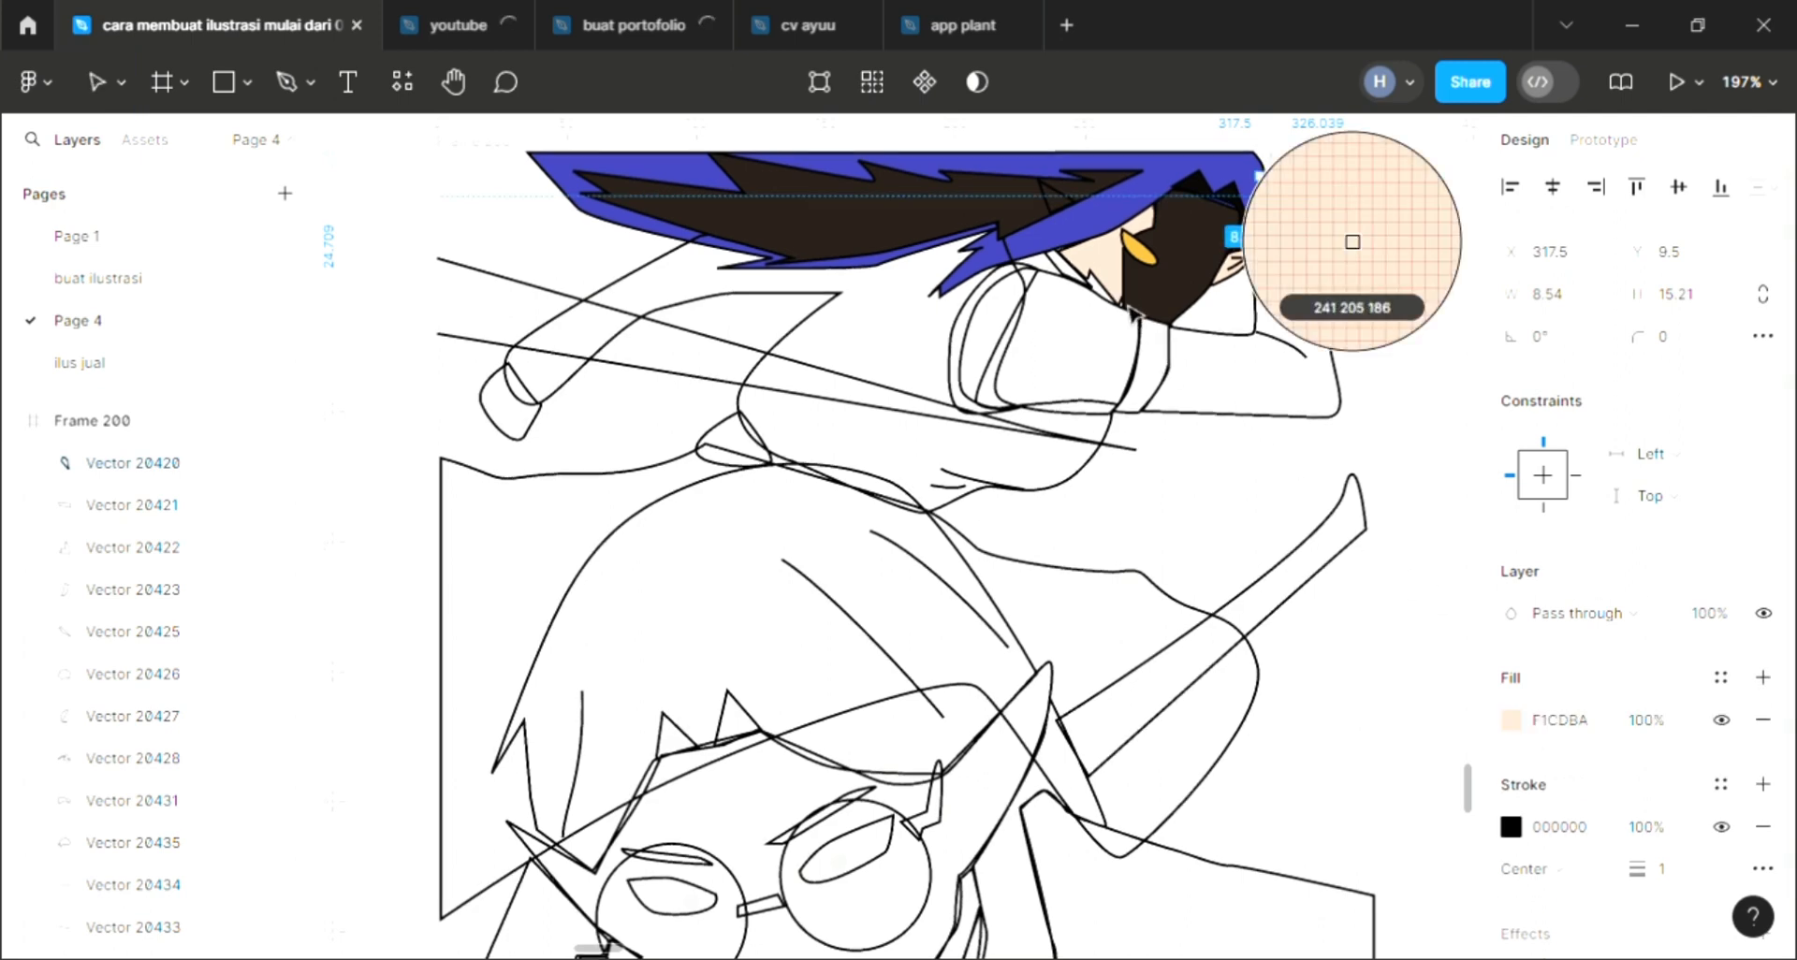
pyautogui.click(1171, 384)
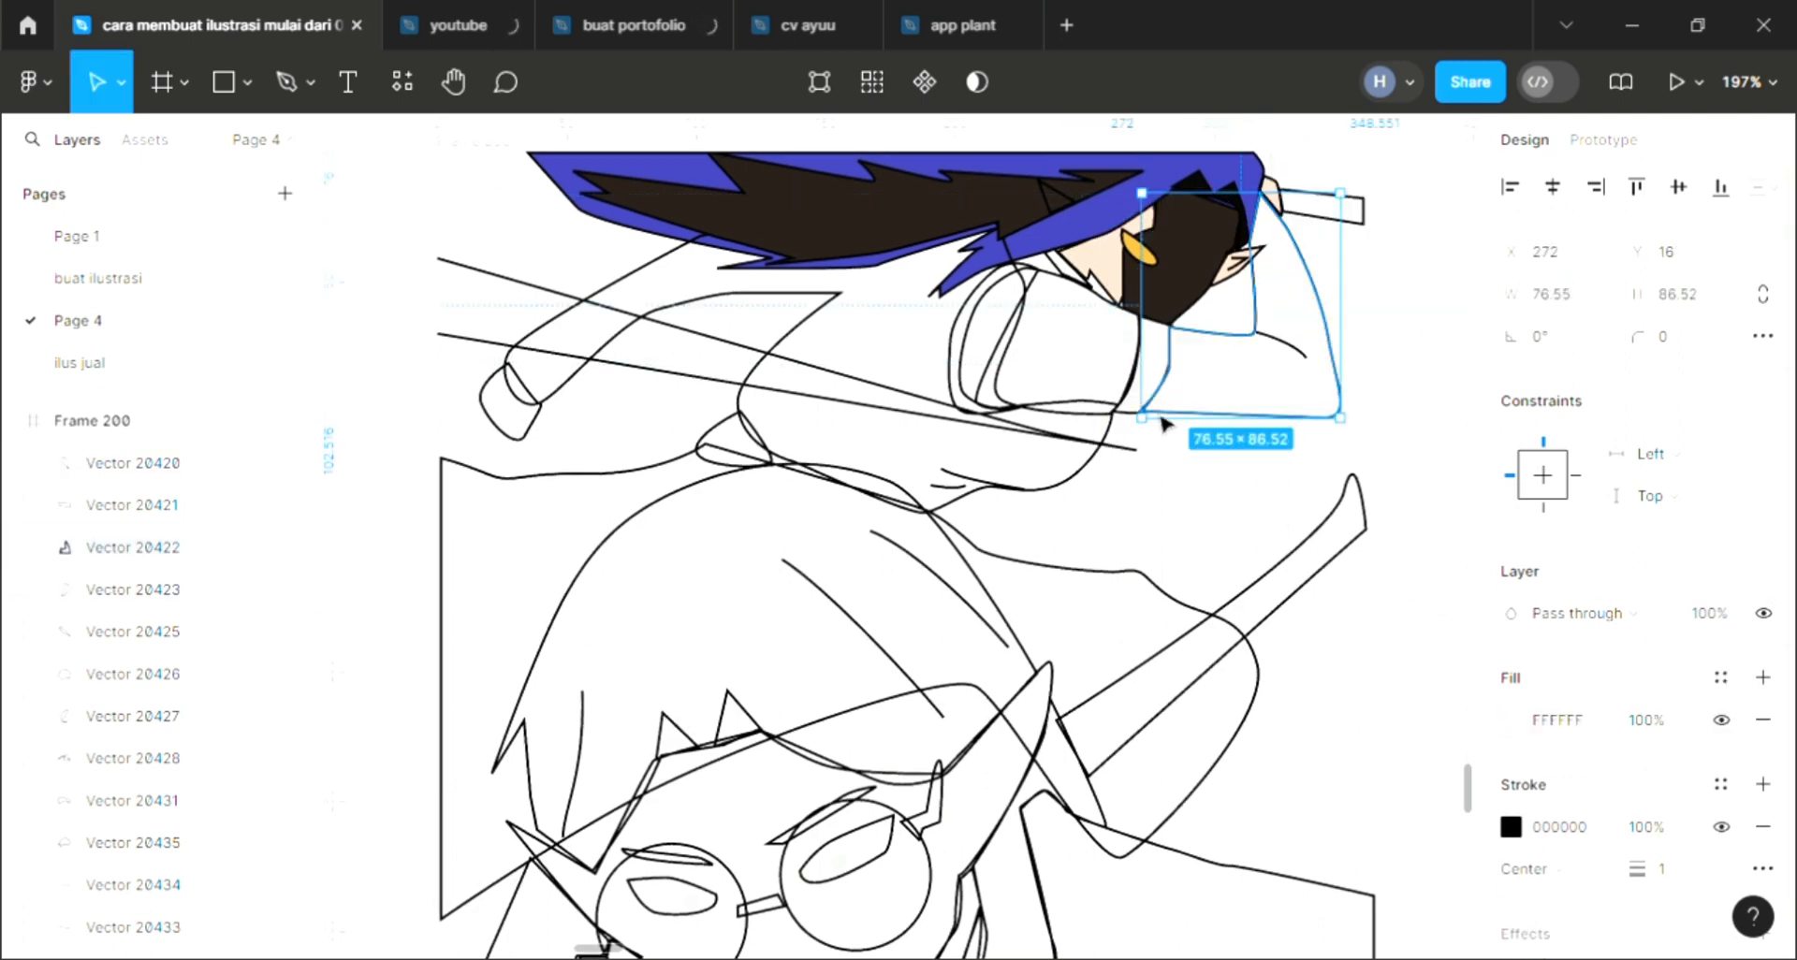
# Fill the narrow band below the upper character's dark hair with cream E0CEA4 sampled from the palette swatch.
pyautogui.press('Escape')
pyautogui.click(1143, 367)
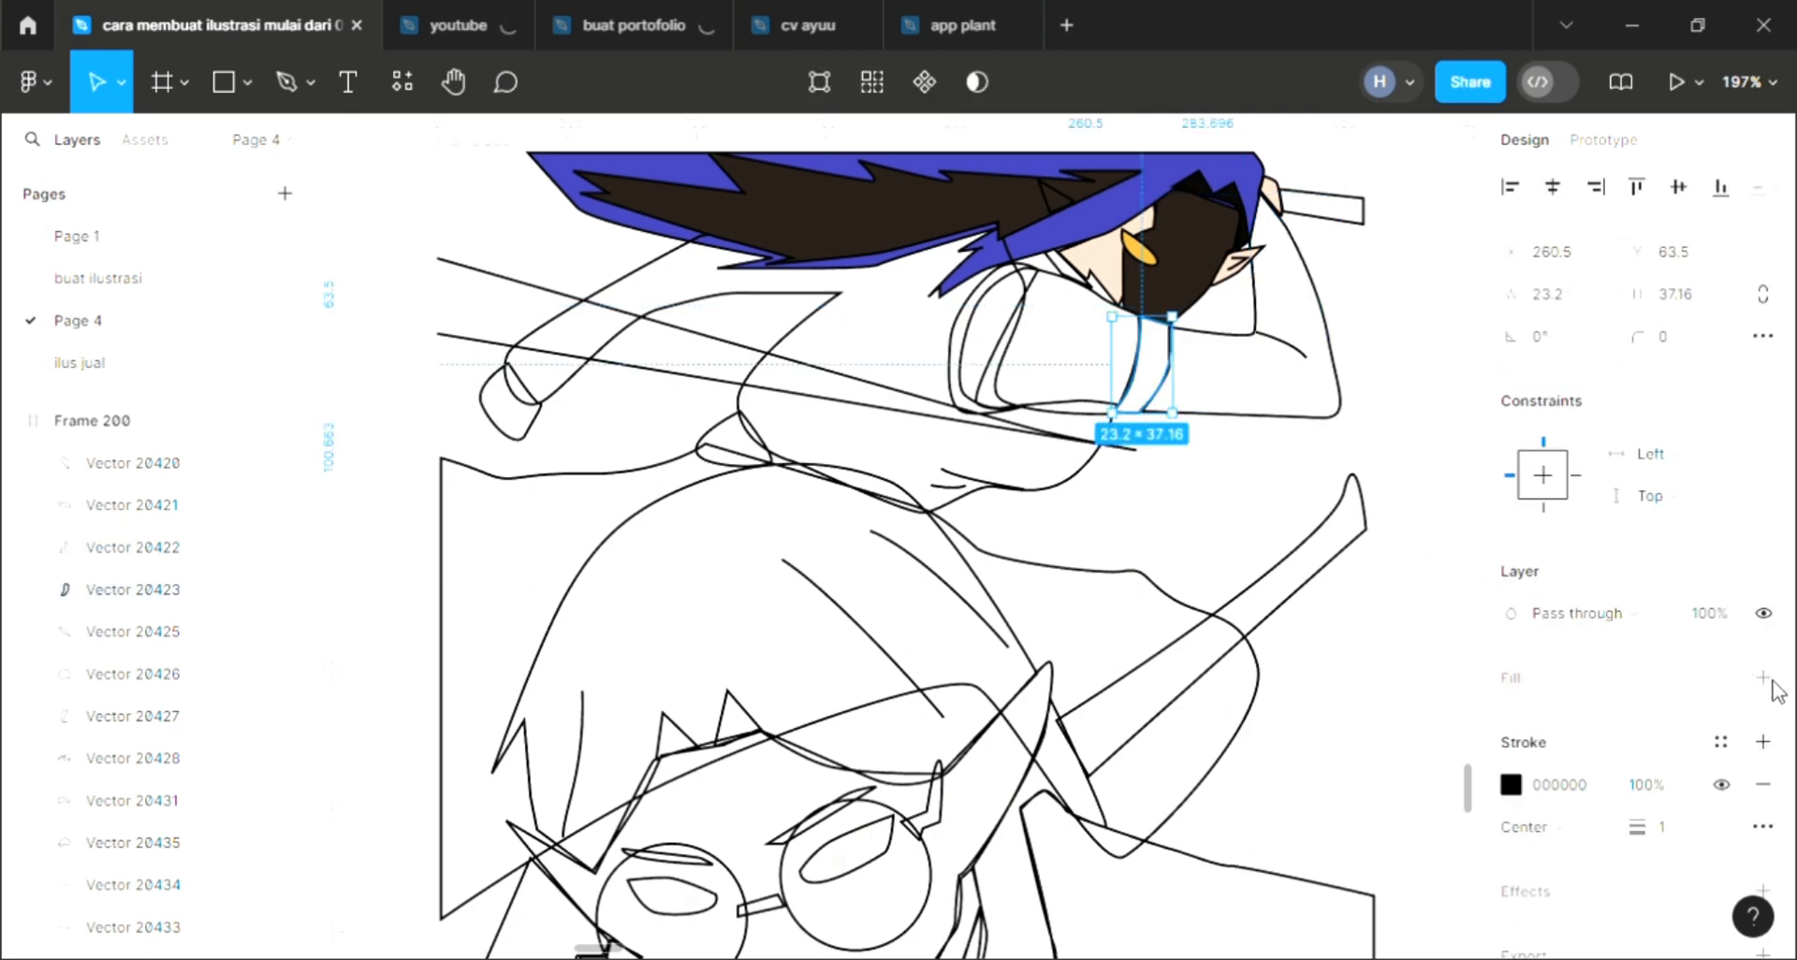
pyautogui.click(1763, 678)
pyautogui.hscroll(-1, 1033, 722)
pyautogui.scroll(-1, 1032, 722)
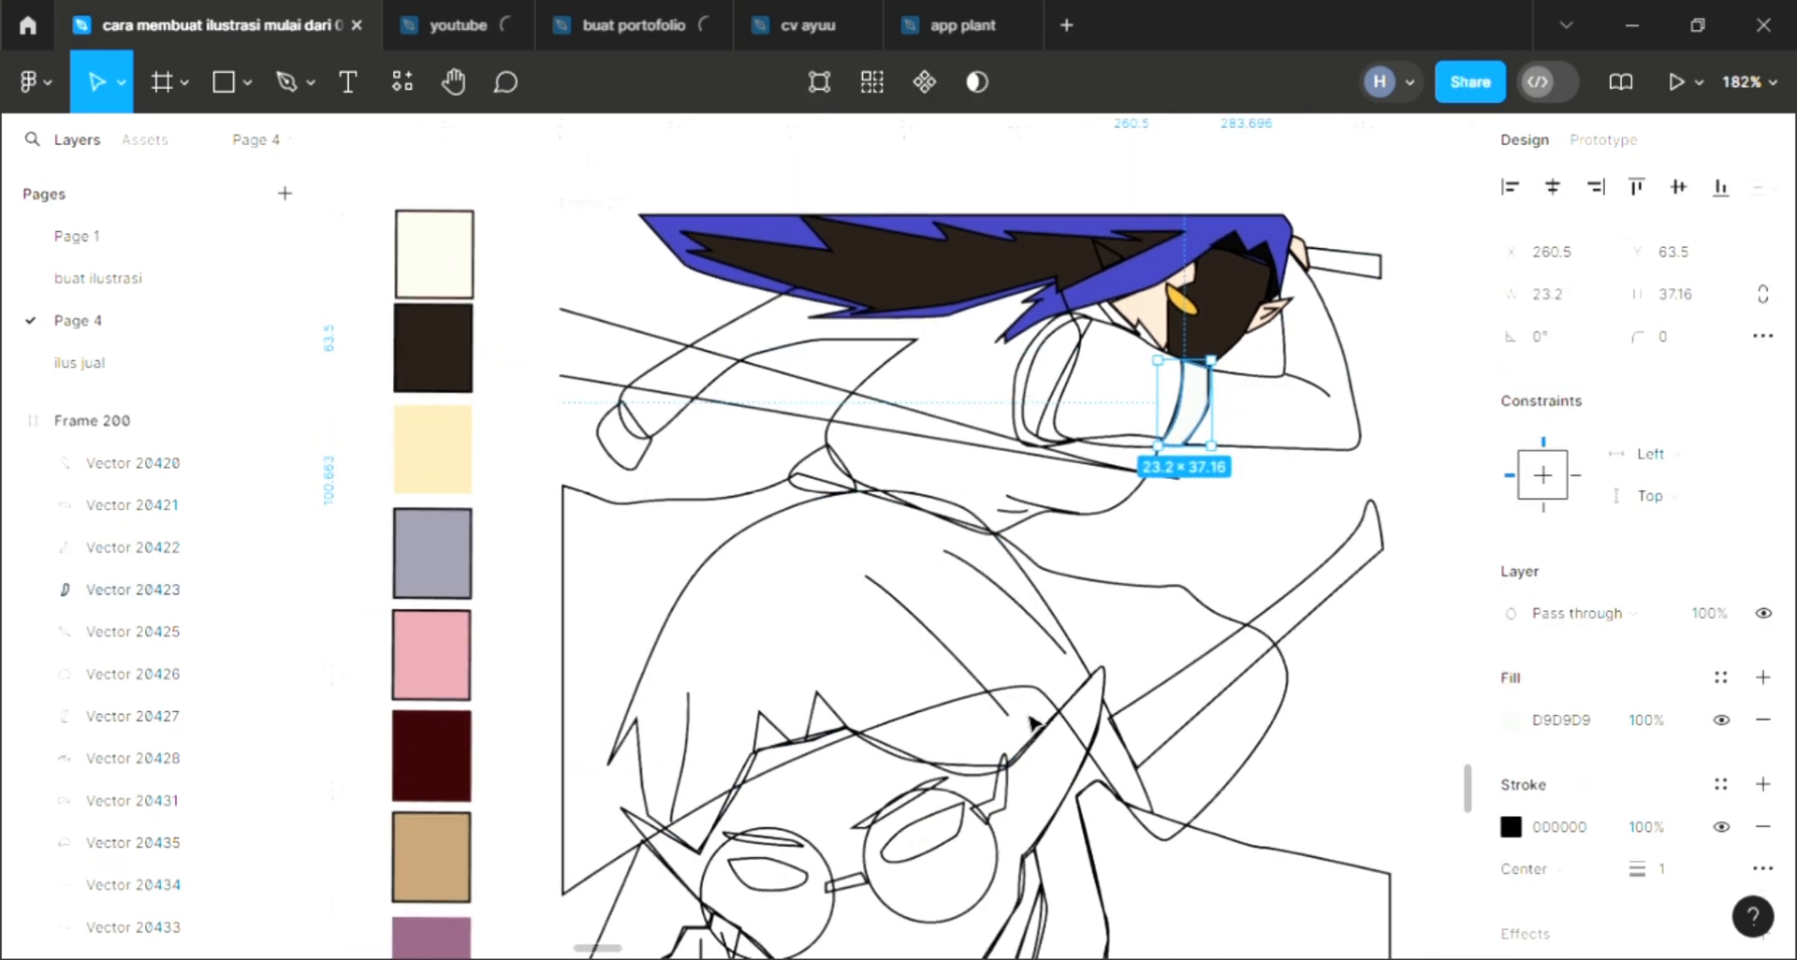
pyautogui.press('i')
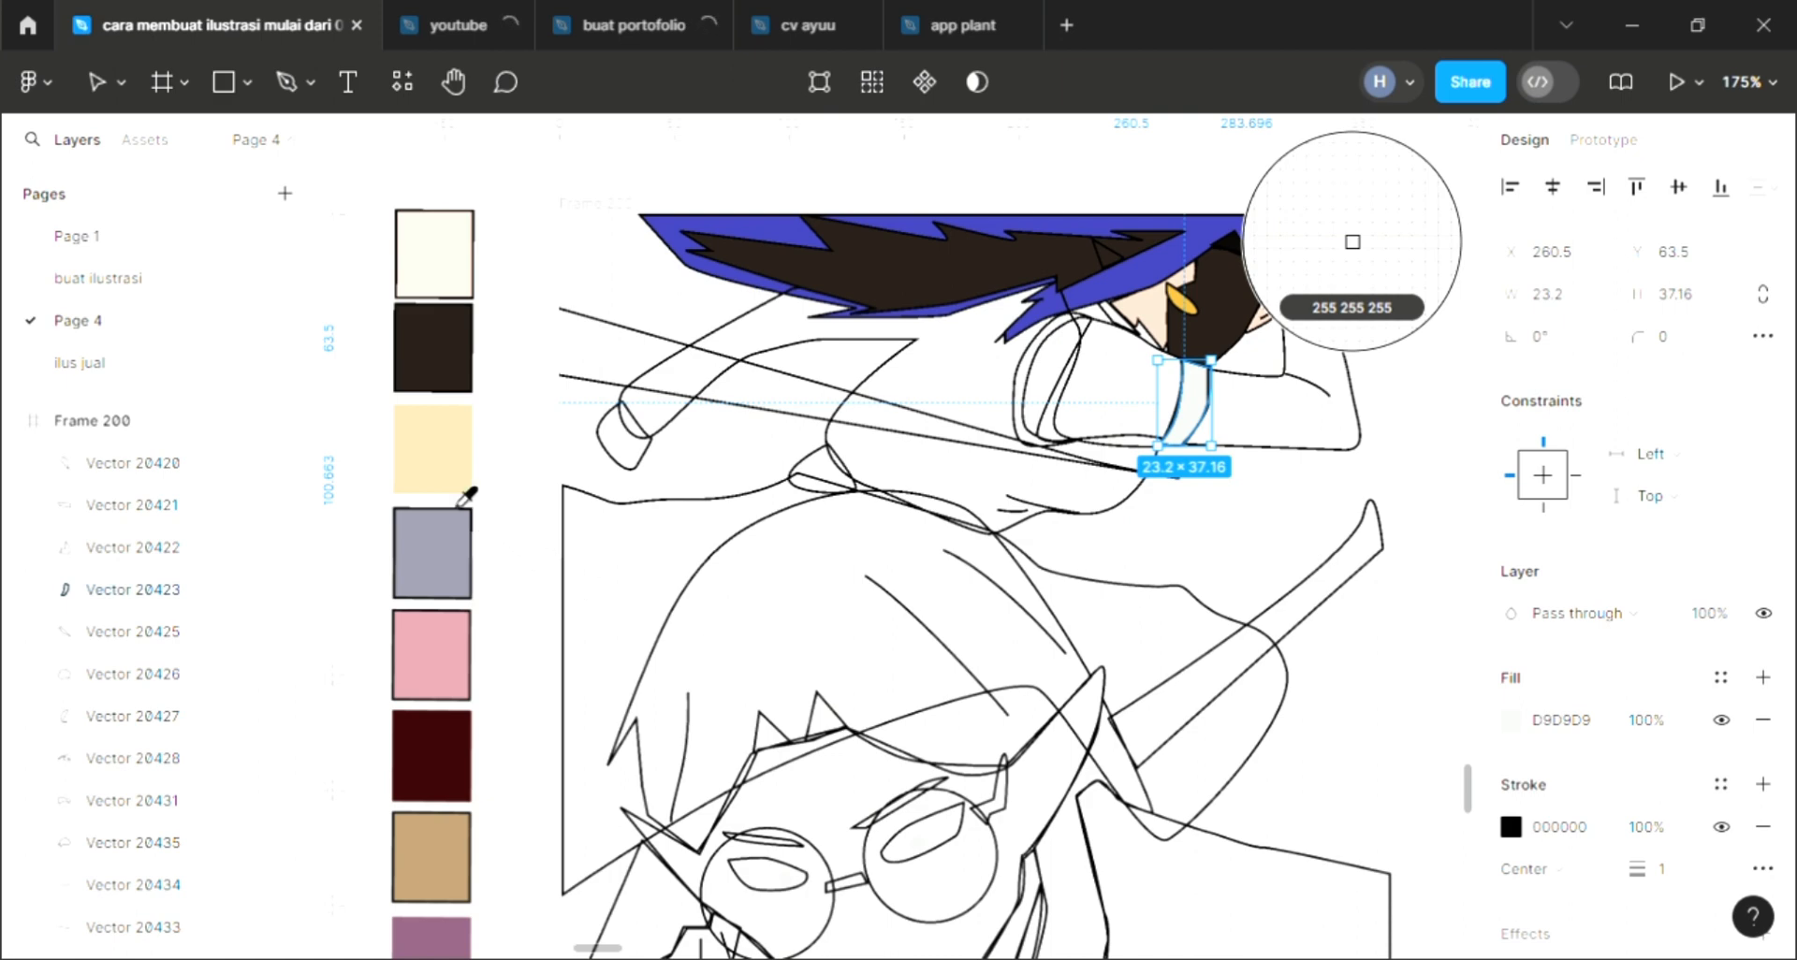
pyautogui.click(445, 477)
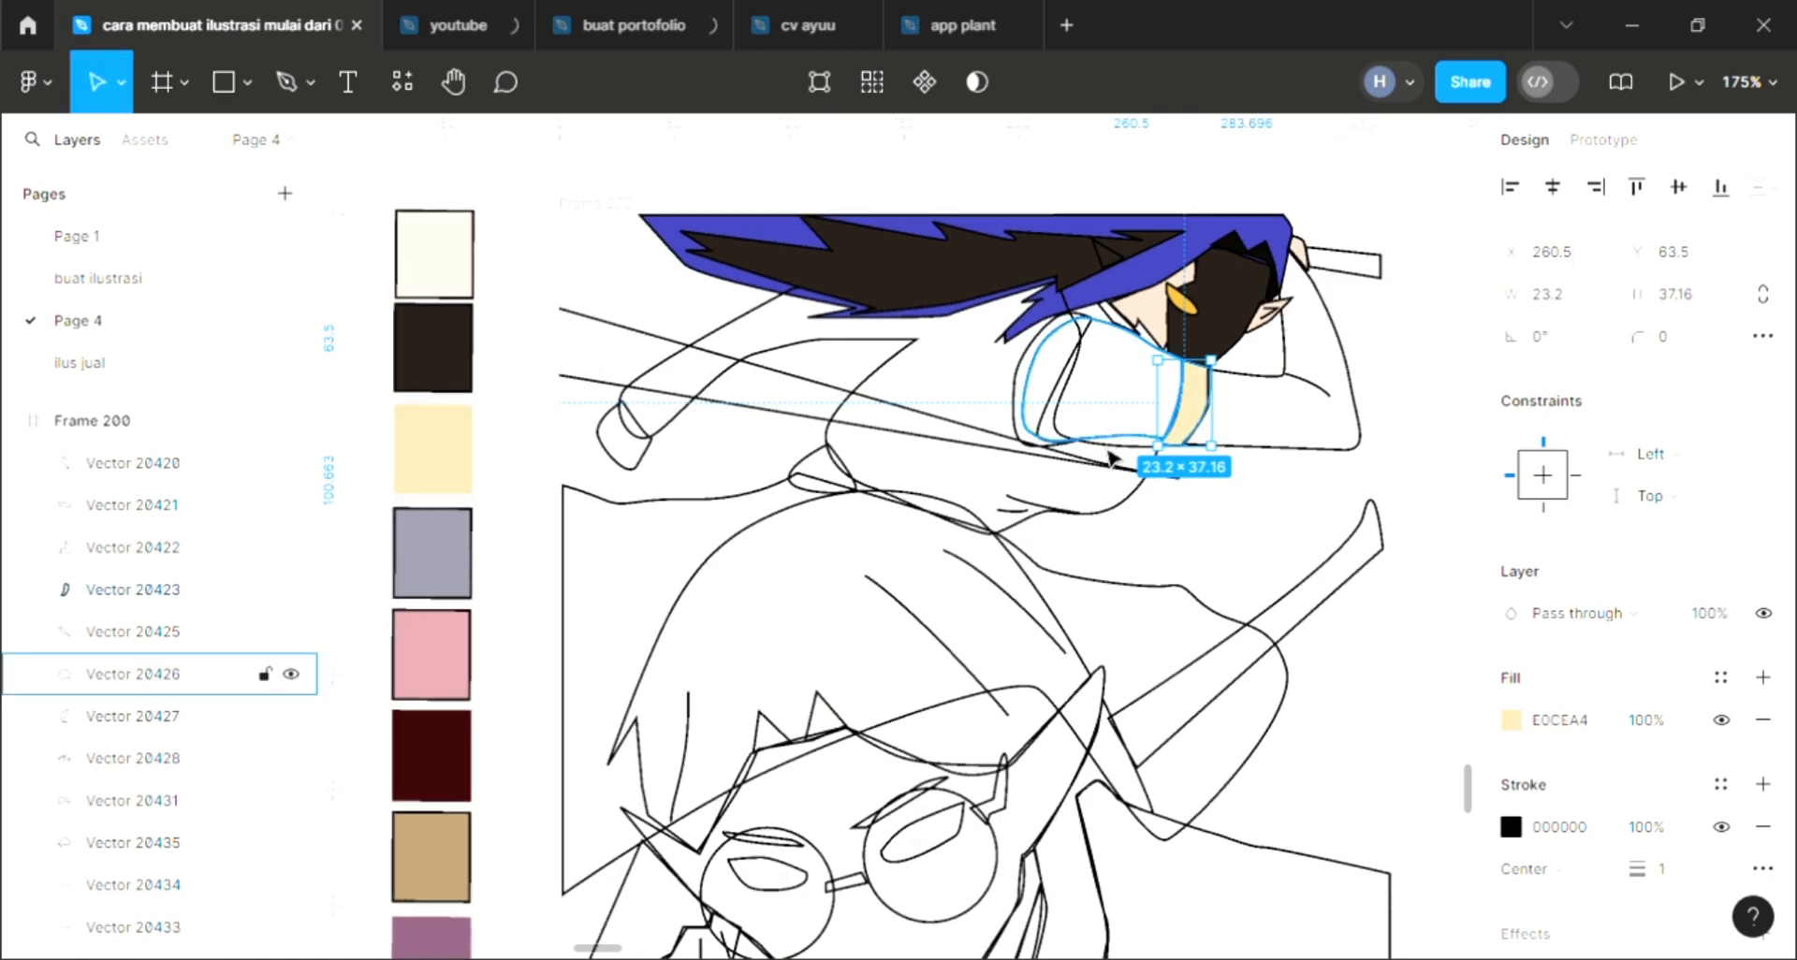
# Fill the large rounded shape beneath the upper character's face with skin tone F1CDBA sampled from the face.
pyautogui.click(1109, 459)
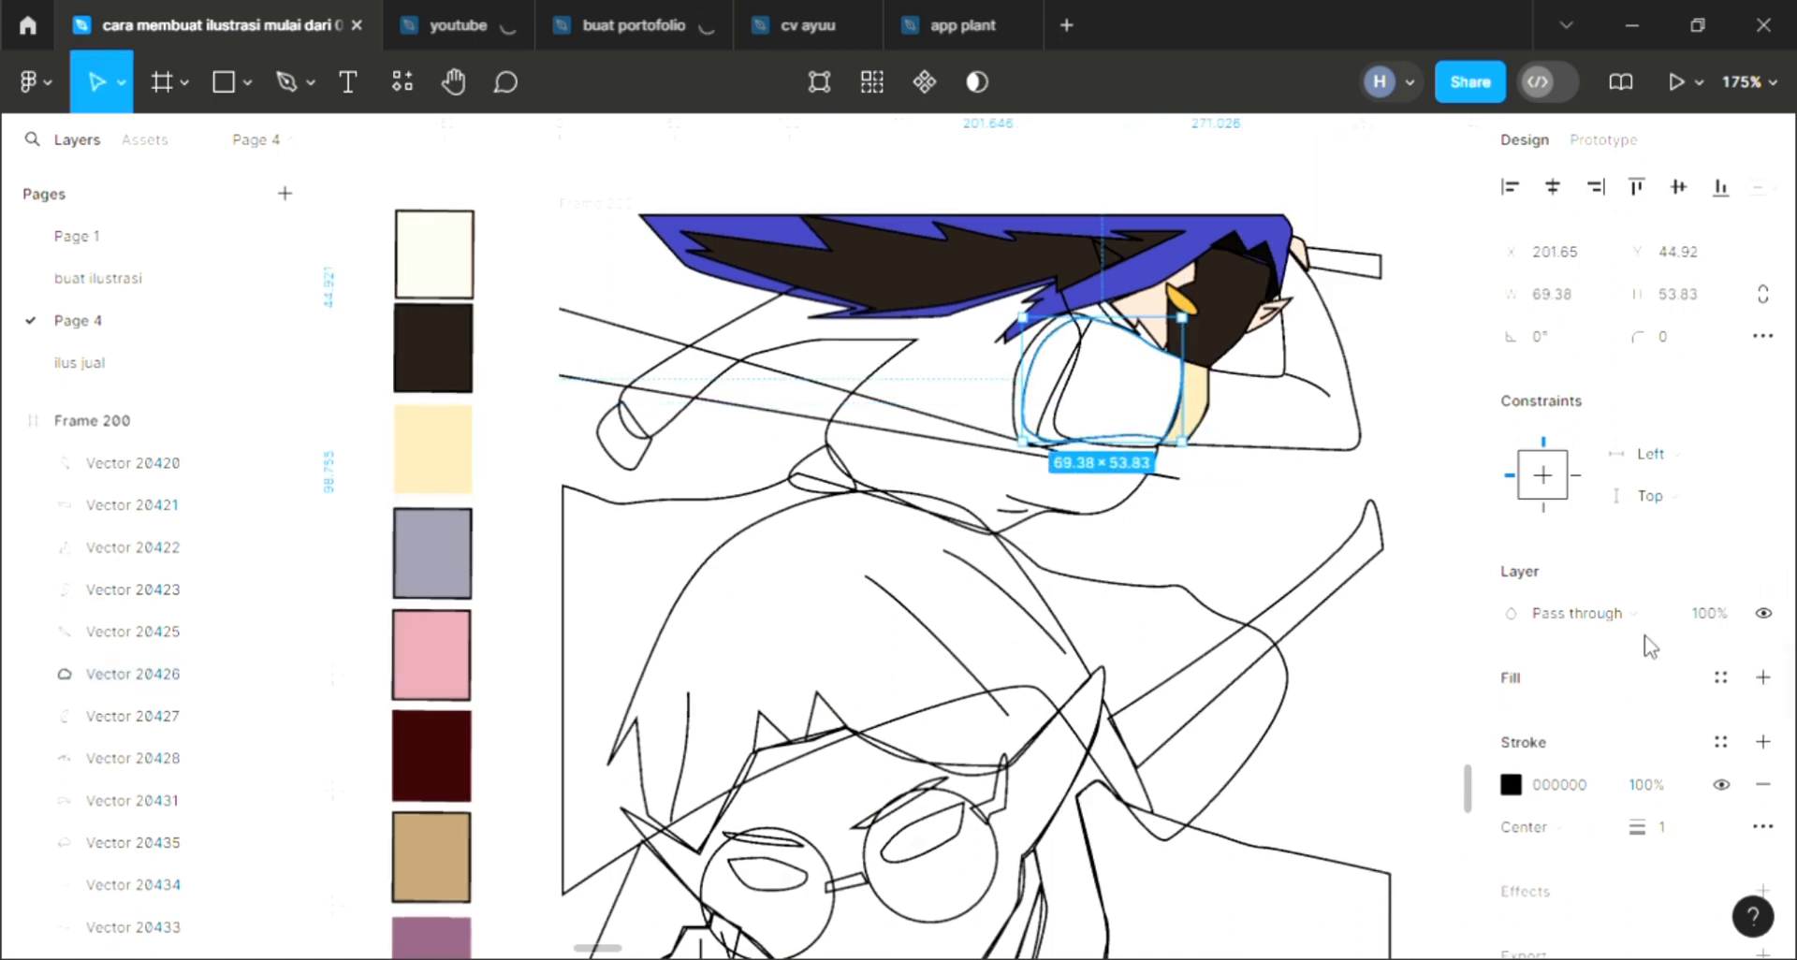
pyautogui.click(1644, 666)
pyautogui.press('i')
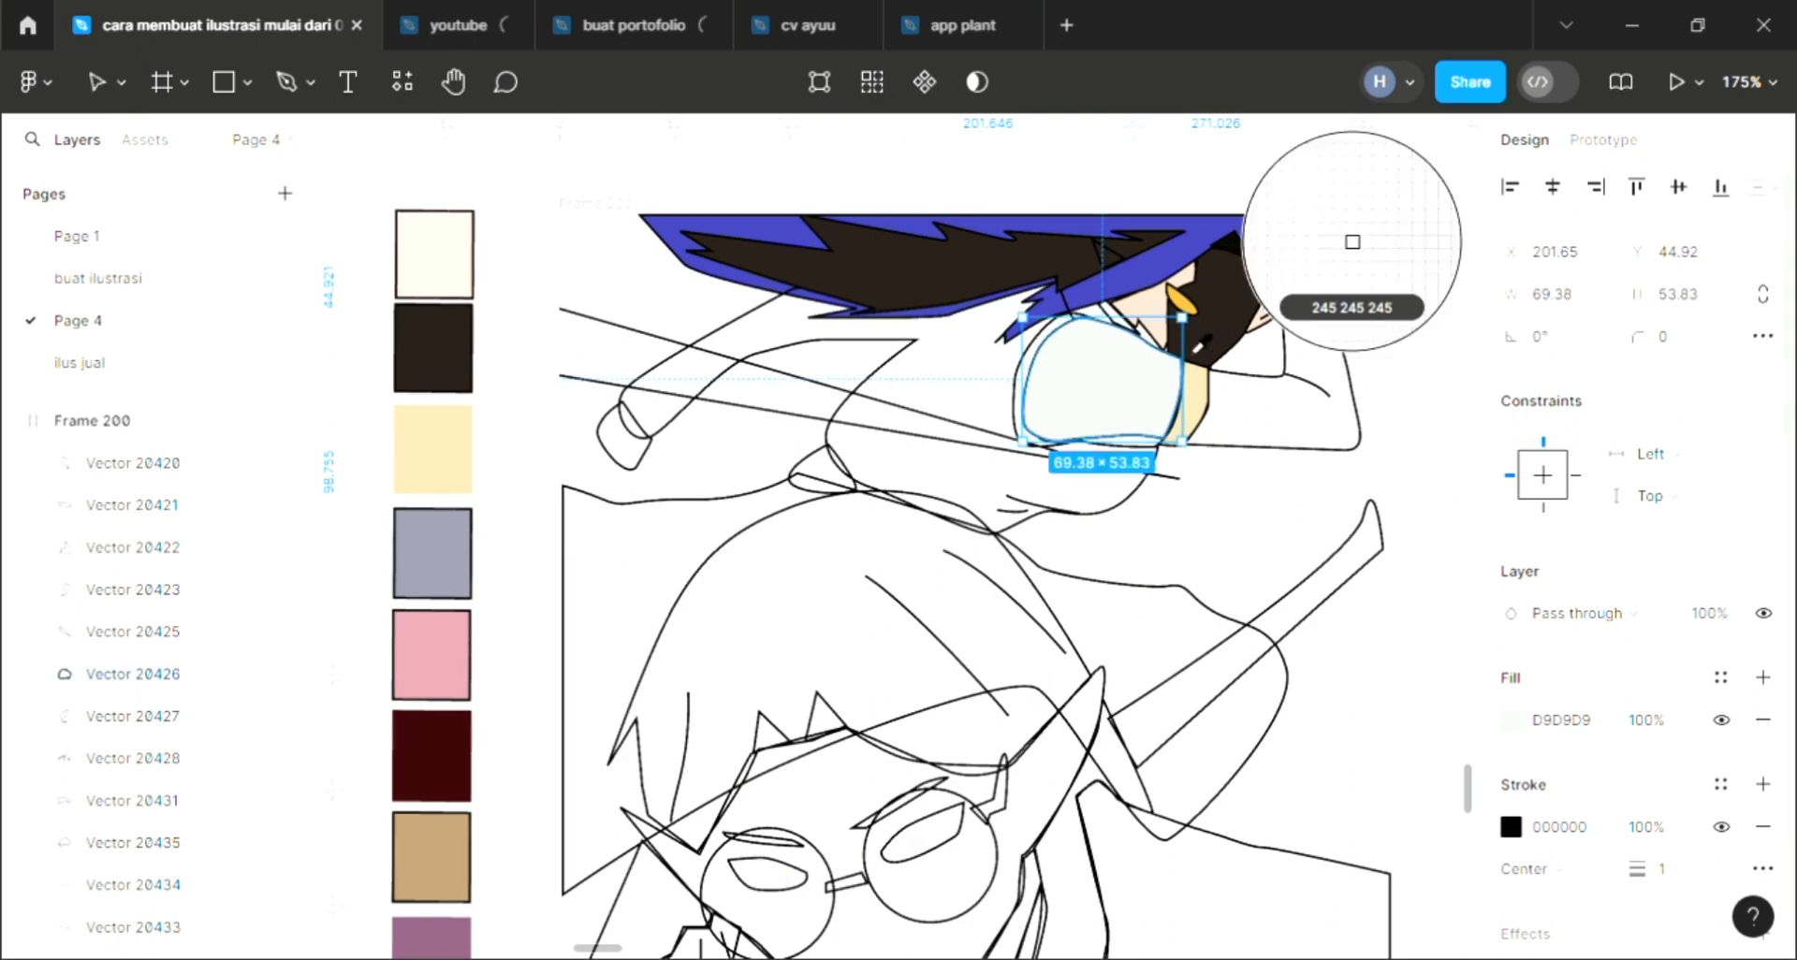
pyautogui.click(1172, 344)
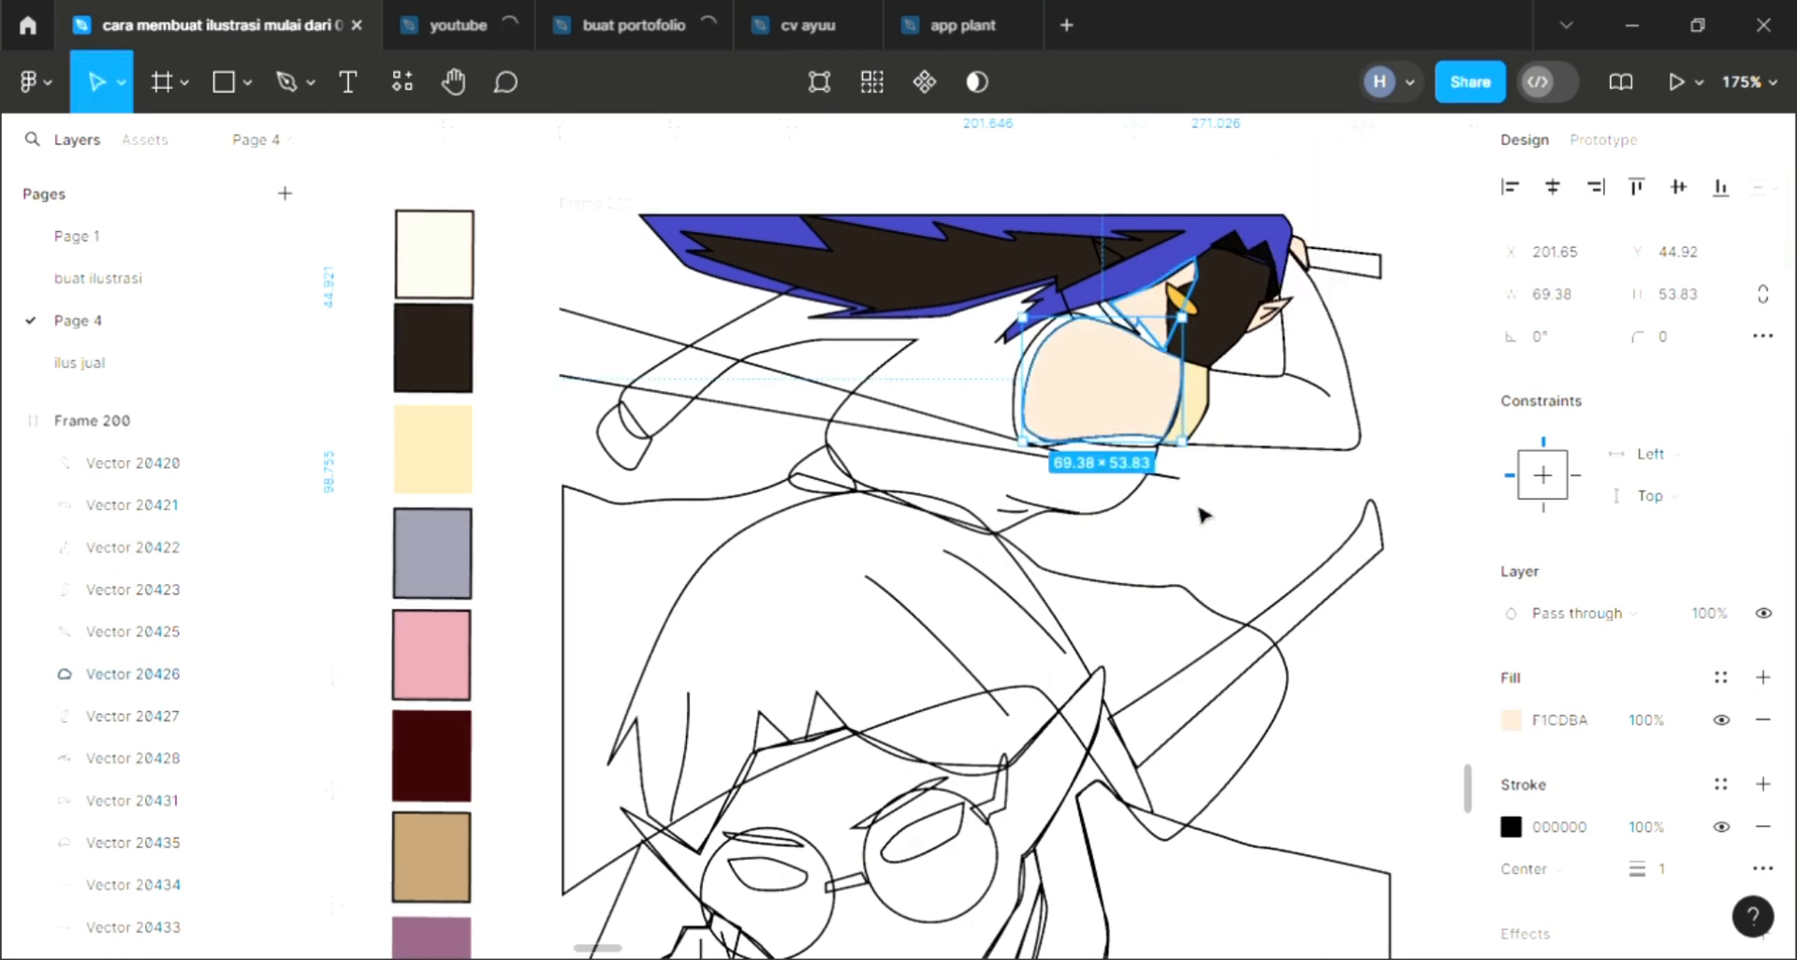
pyautogui.press('Escape')
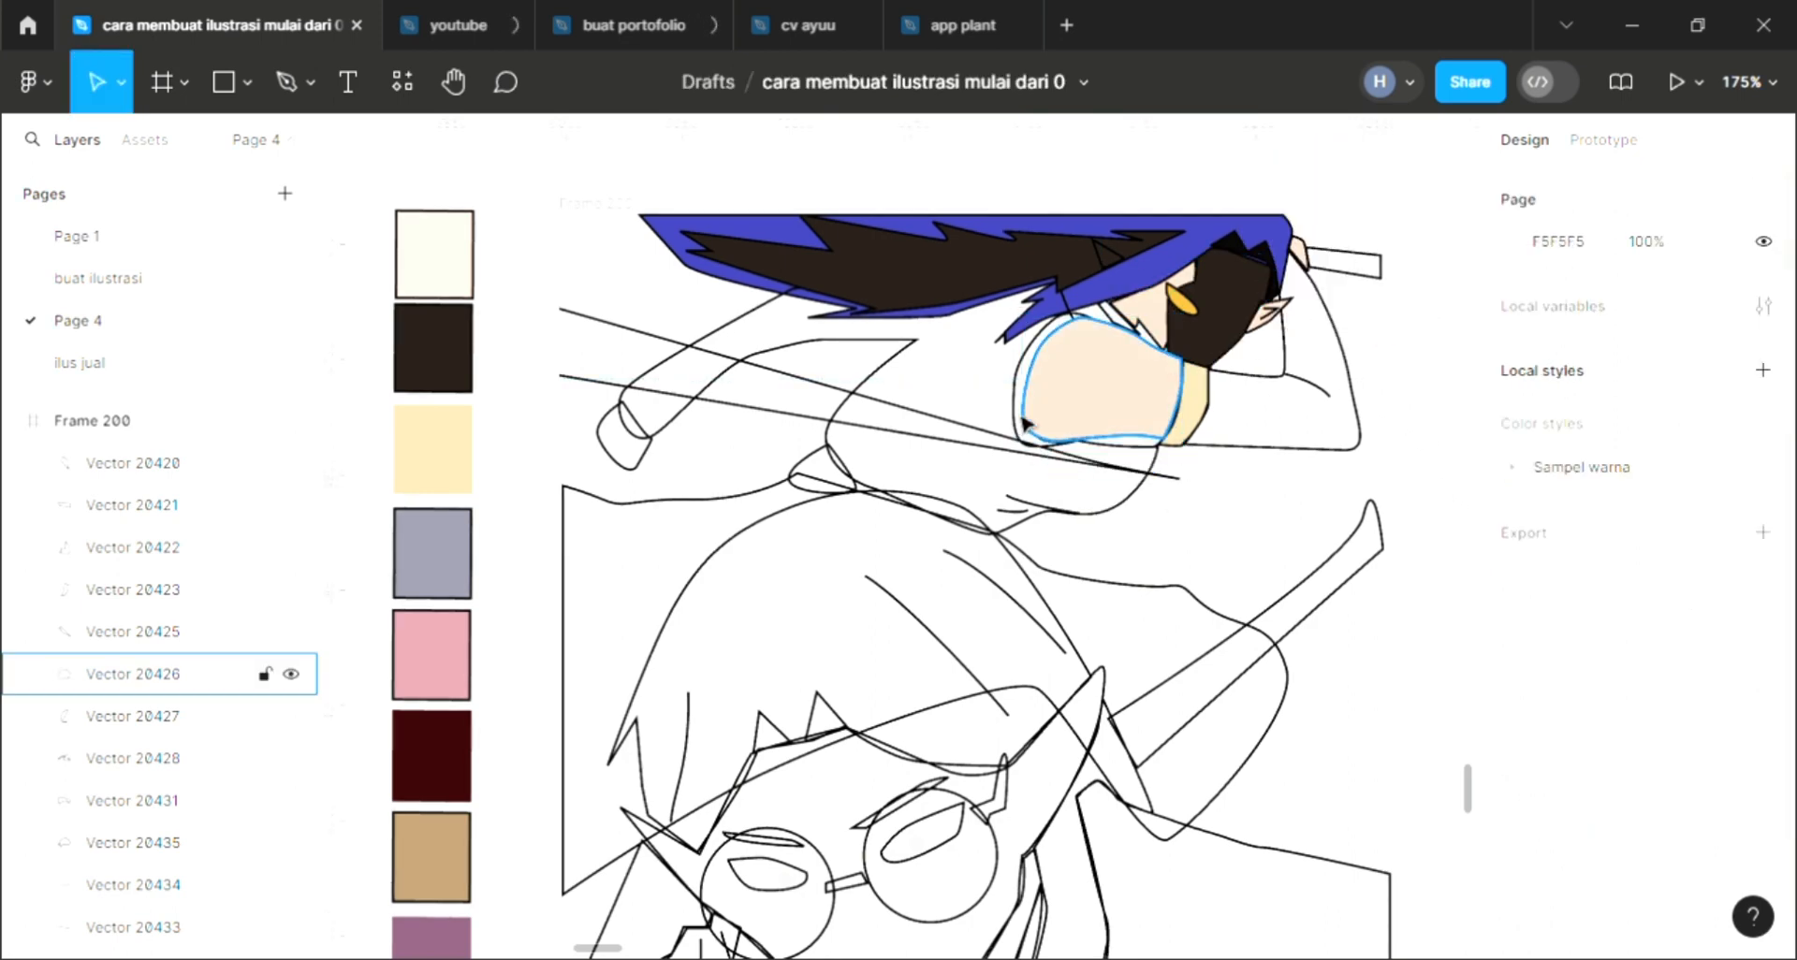
# Fill the crescent shape along the rounded skin shape's outer edge with cream sampled from the palette swatch.
pyautogui.click(1144, 496)
pyautogui.click(1763, 677)
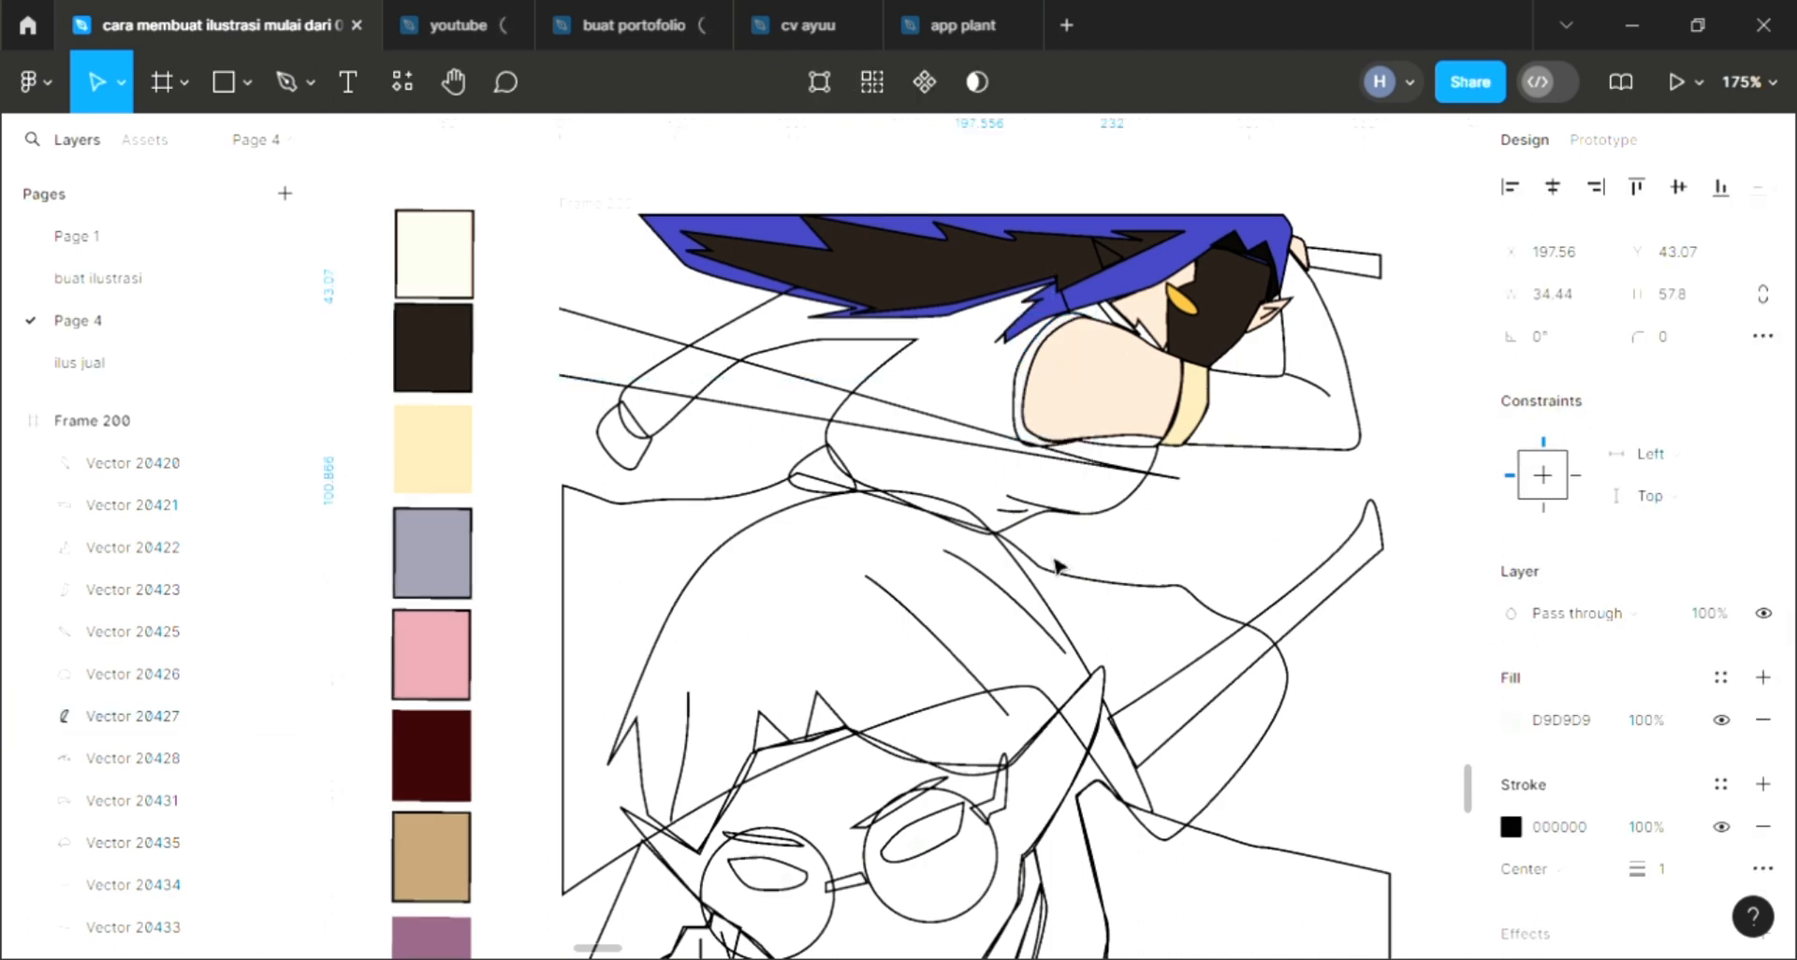
pyautogui.press('i')
pyautogui.click(424, 488)
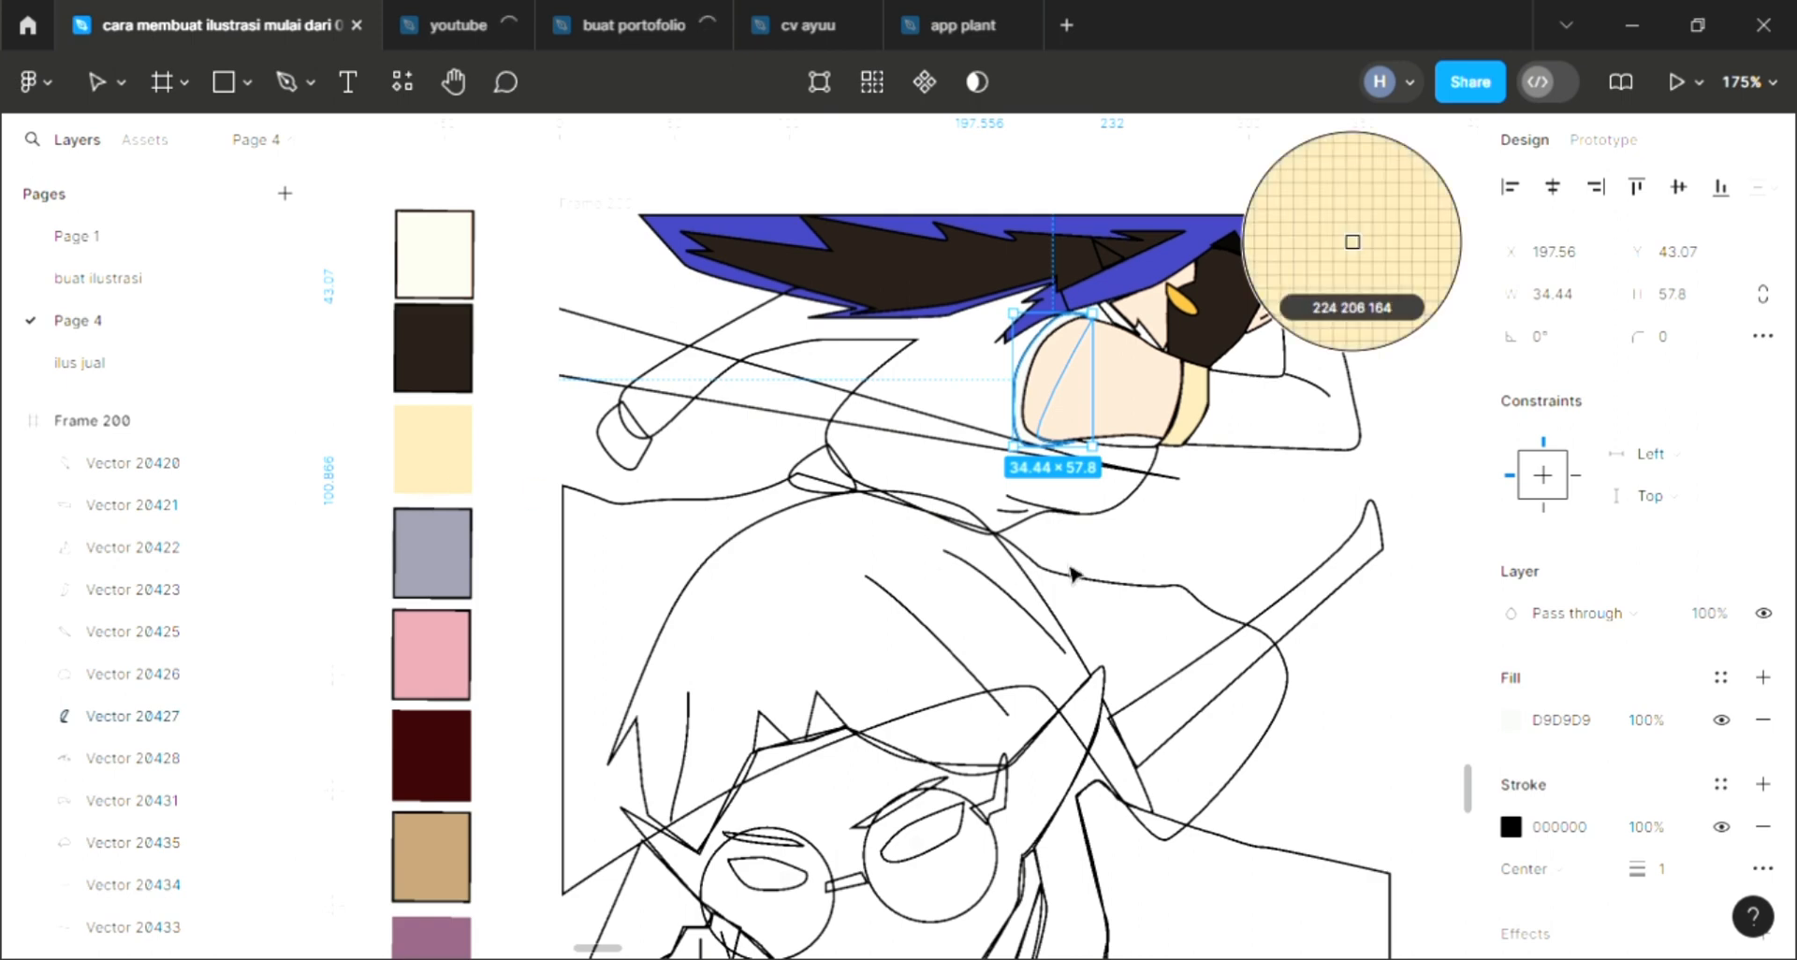
# Draw a closed triangle about 42.5 × 23.5 with the Pen tool between the blue hair tips and the rounded skin shape.
pyautogui.click(1127, 366)
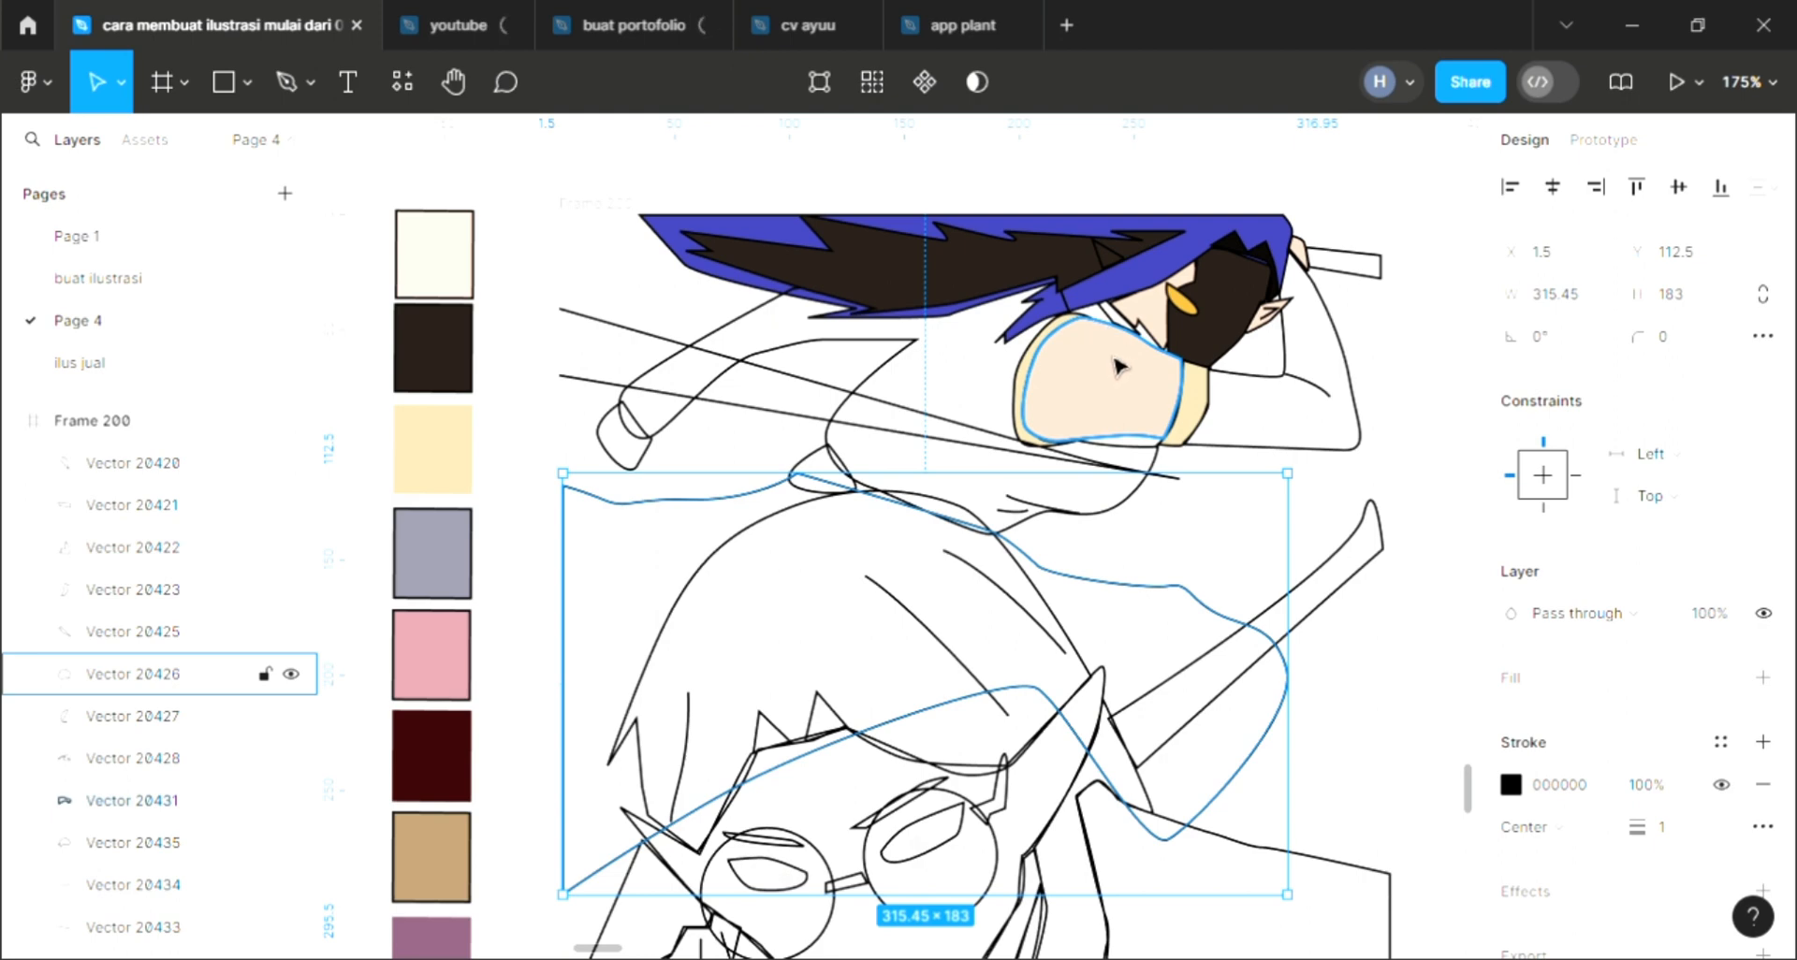
pyautogui.scroll(3, 1119, 366)
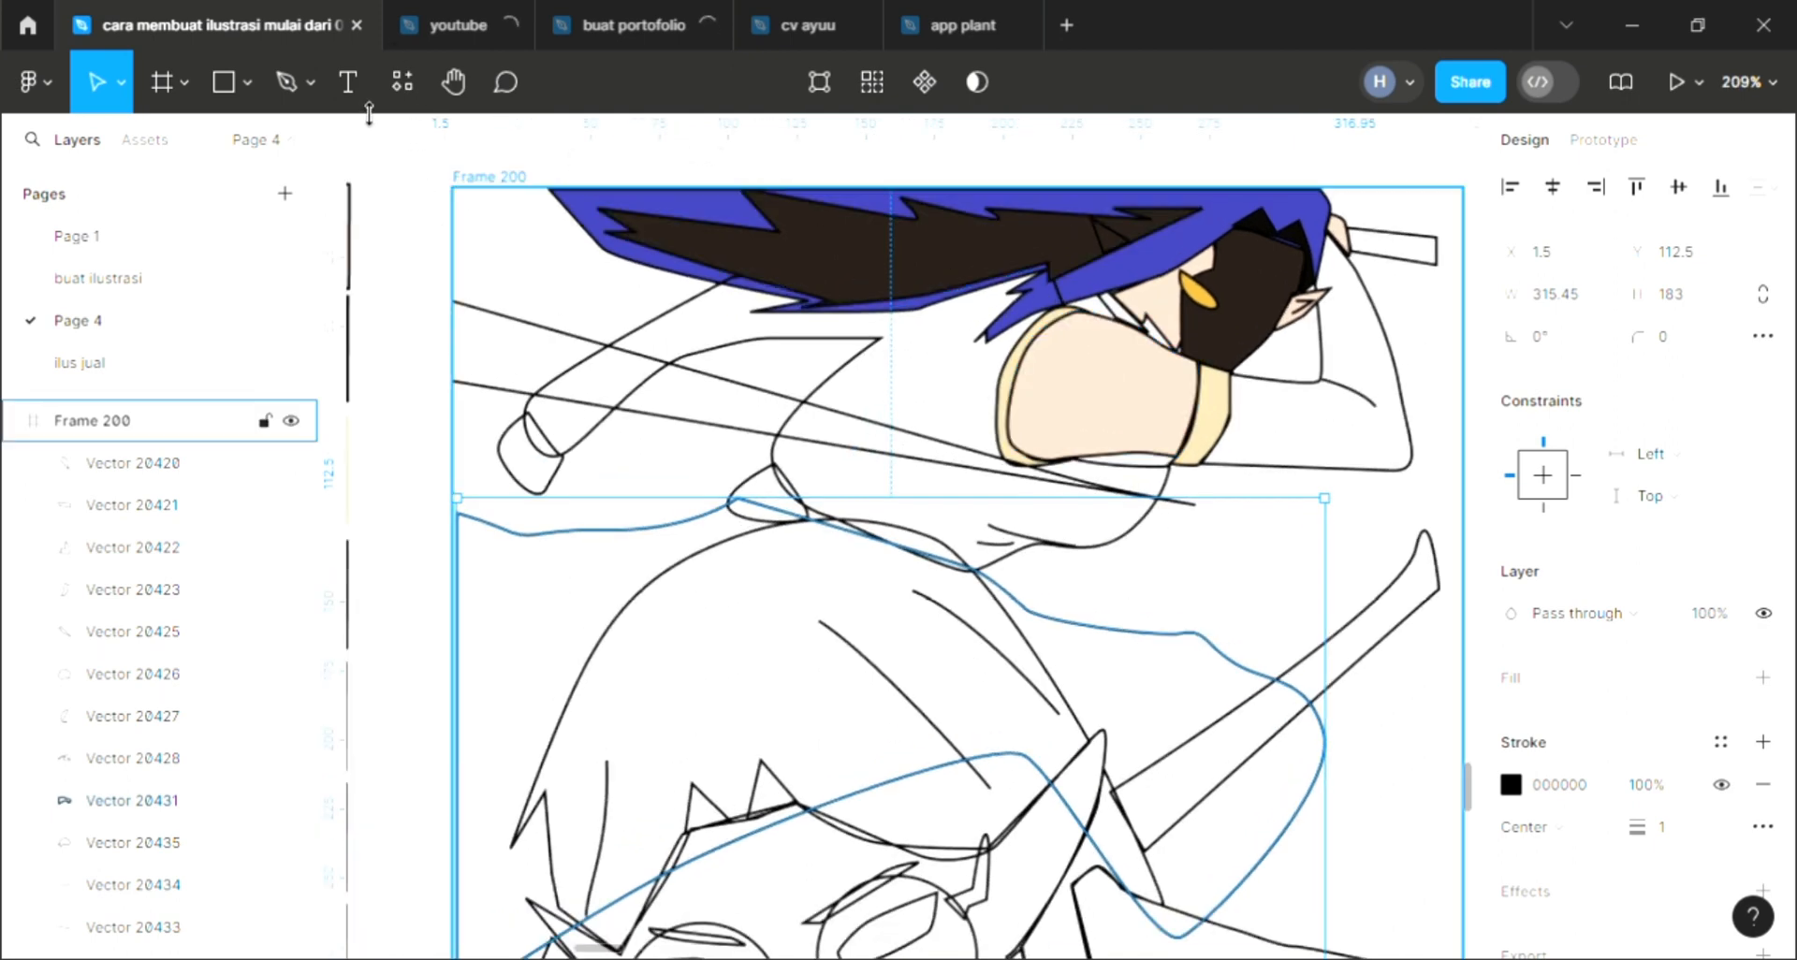
pyautogui.click(286, 81)
pyautogui.scroll(2, 1127, 342)
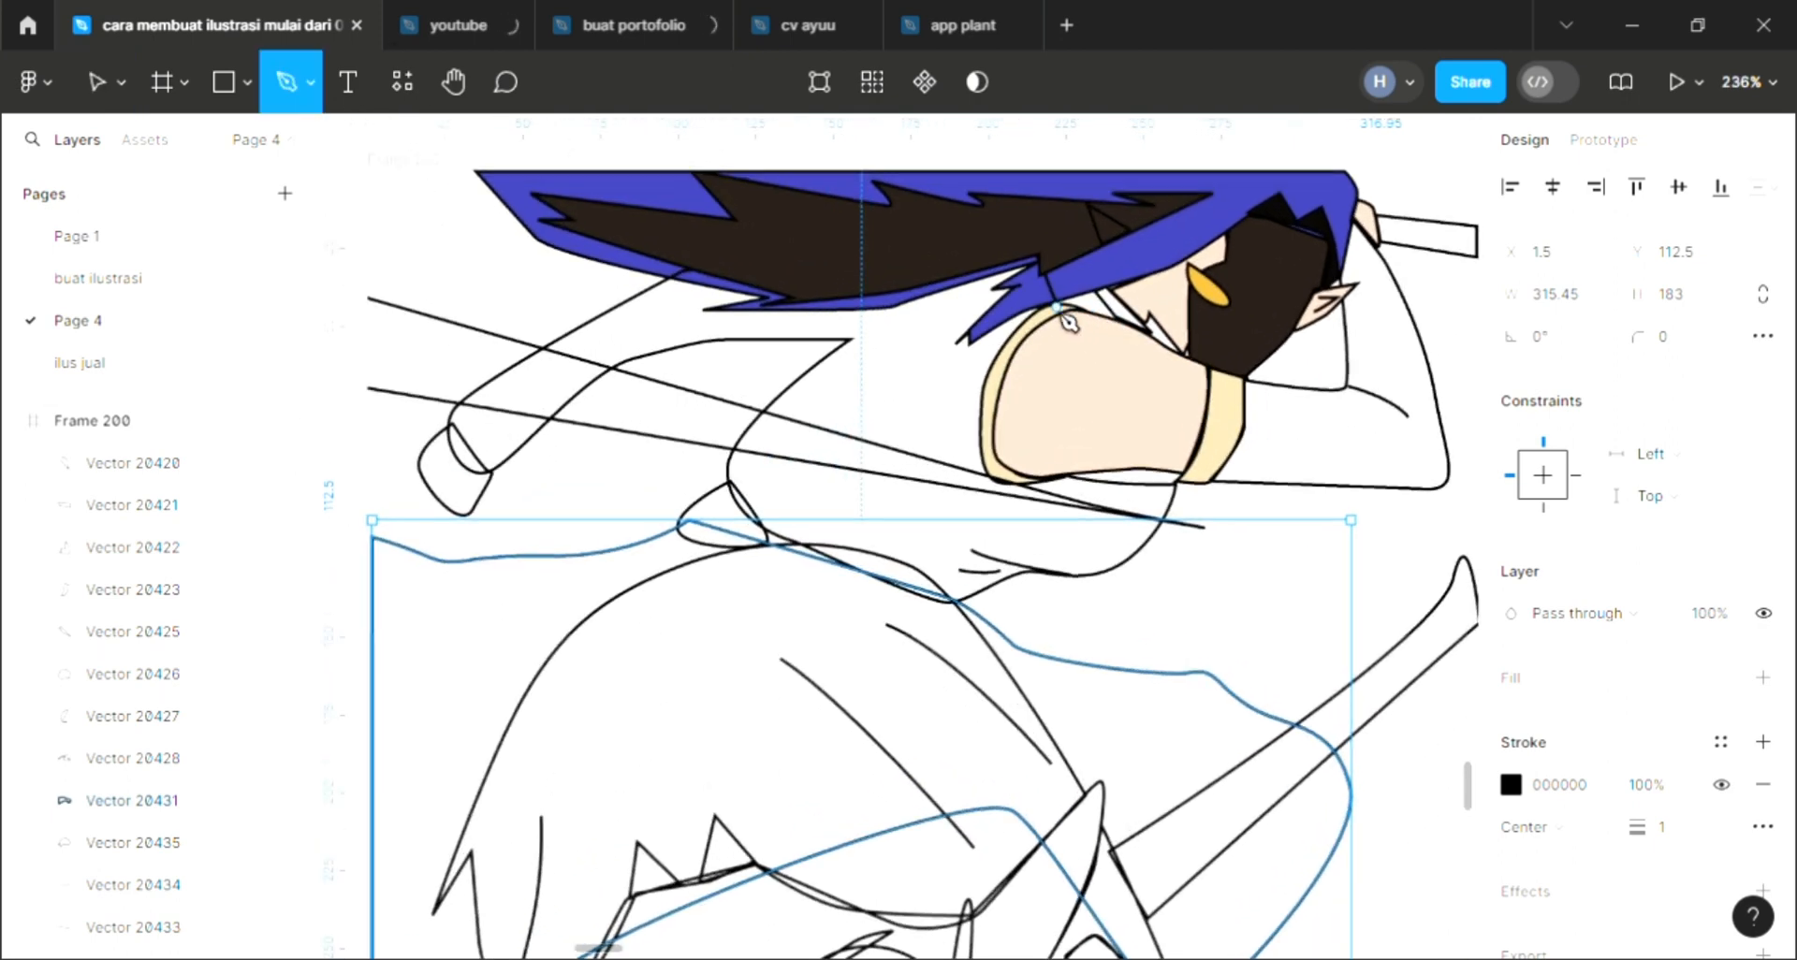
pyautogui.click(1182, 358)
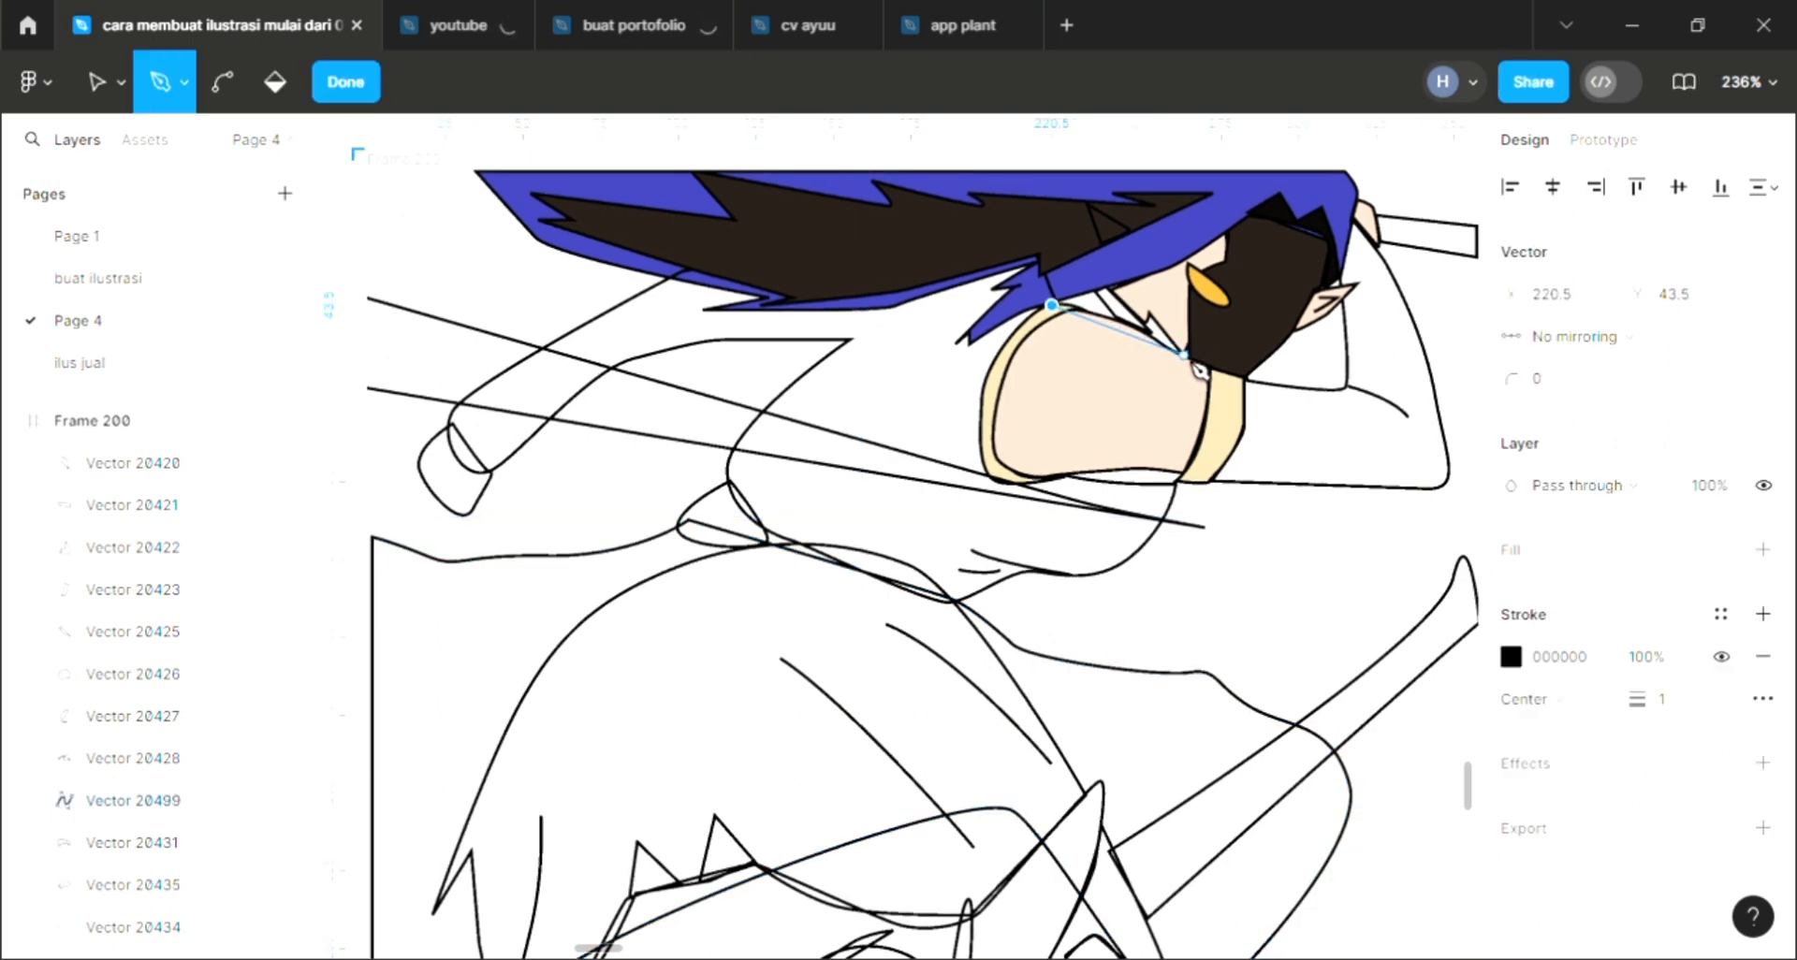
pyautogui.click(1123, 283)
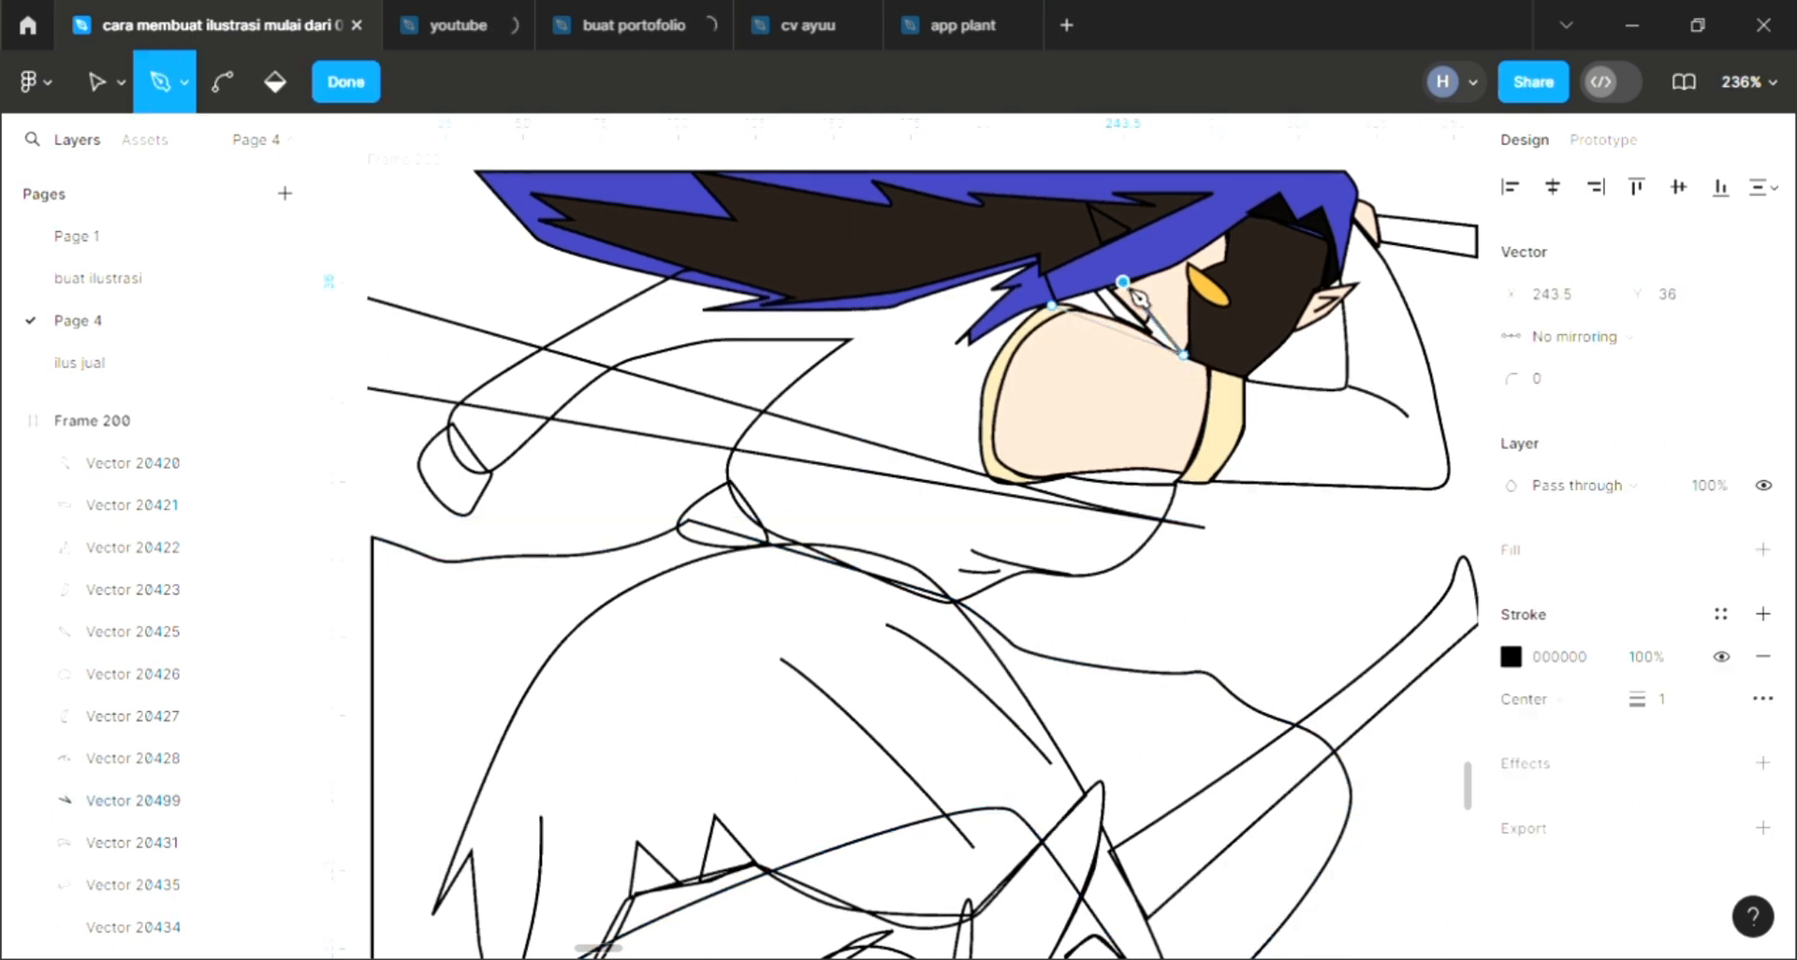
pyautogui.click(1052, 306)
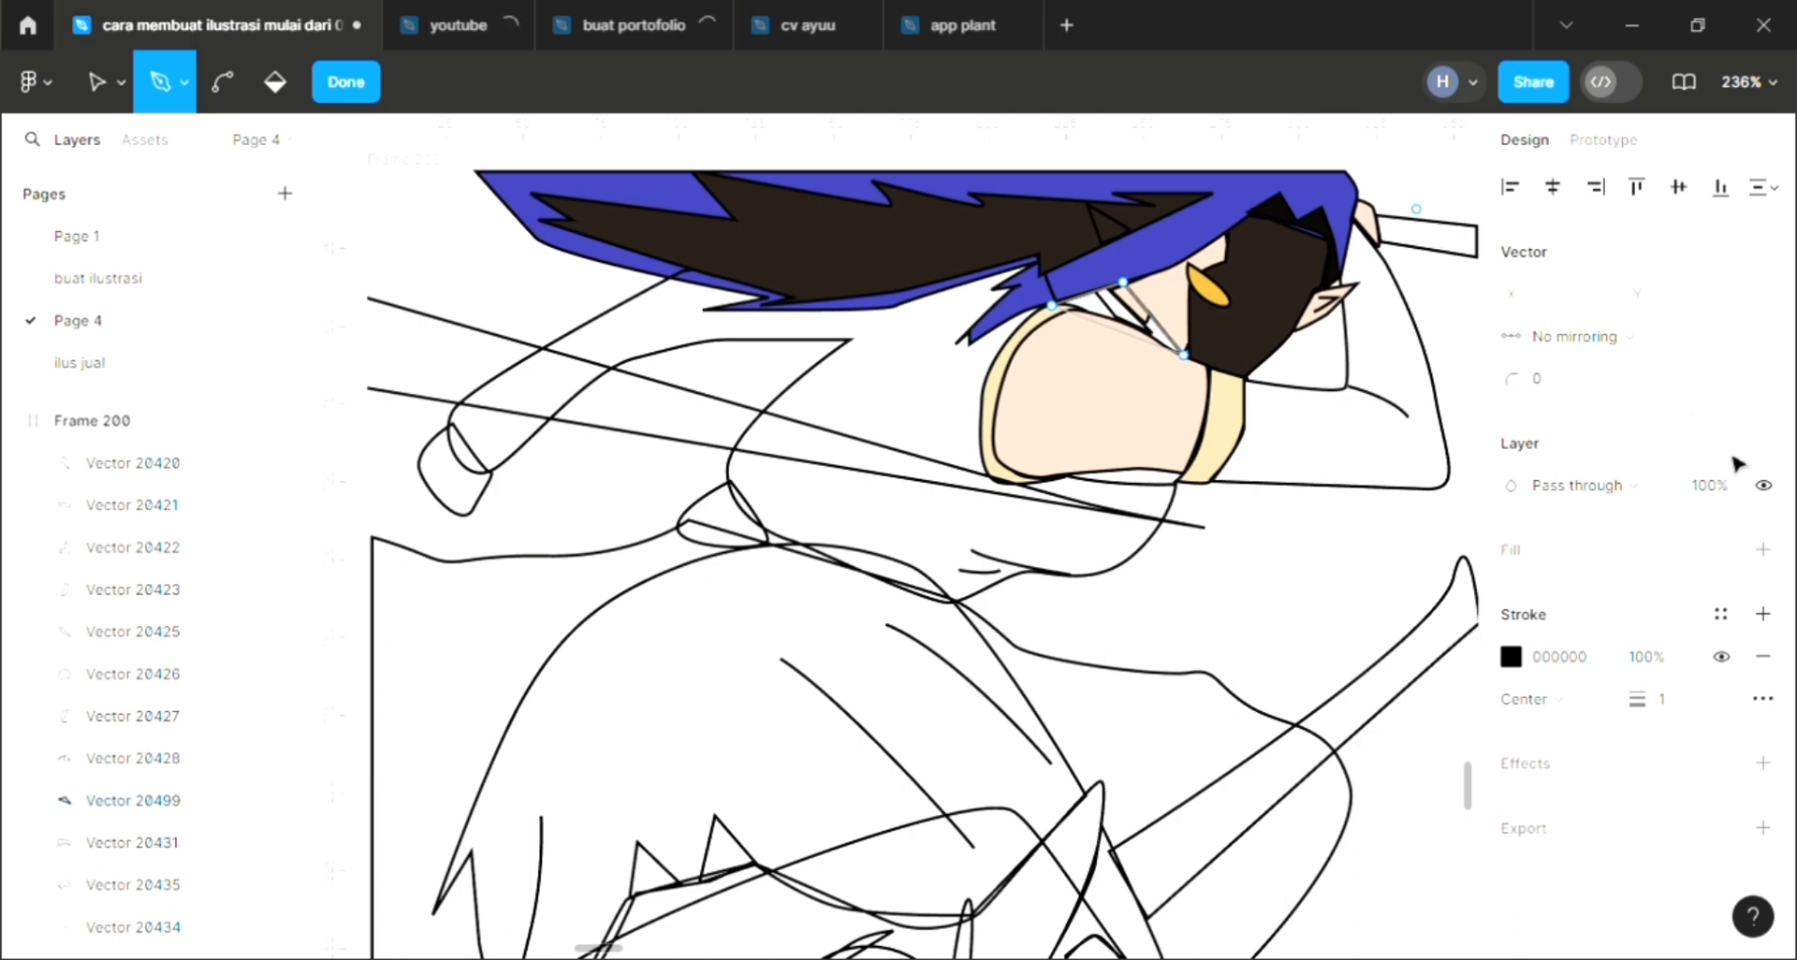
pyautogui.press('Escape')
# Fill the new triangle with the dark brown sampled from the hair and send it to the back.
pyautogui.click(1762, 677)
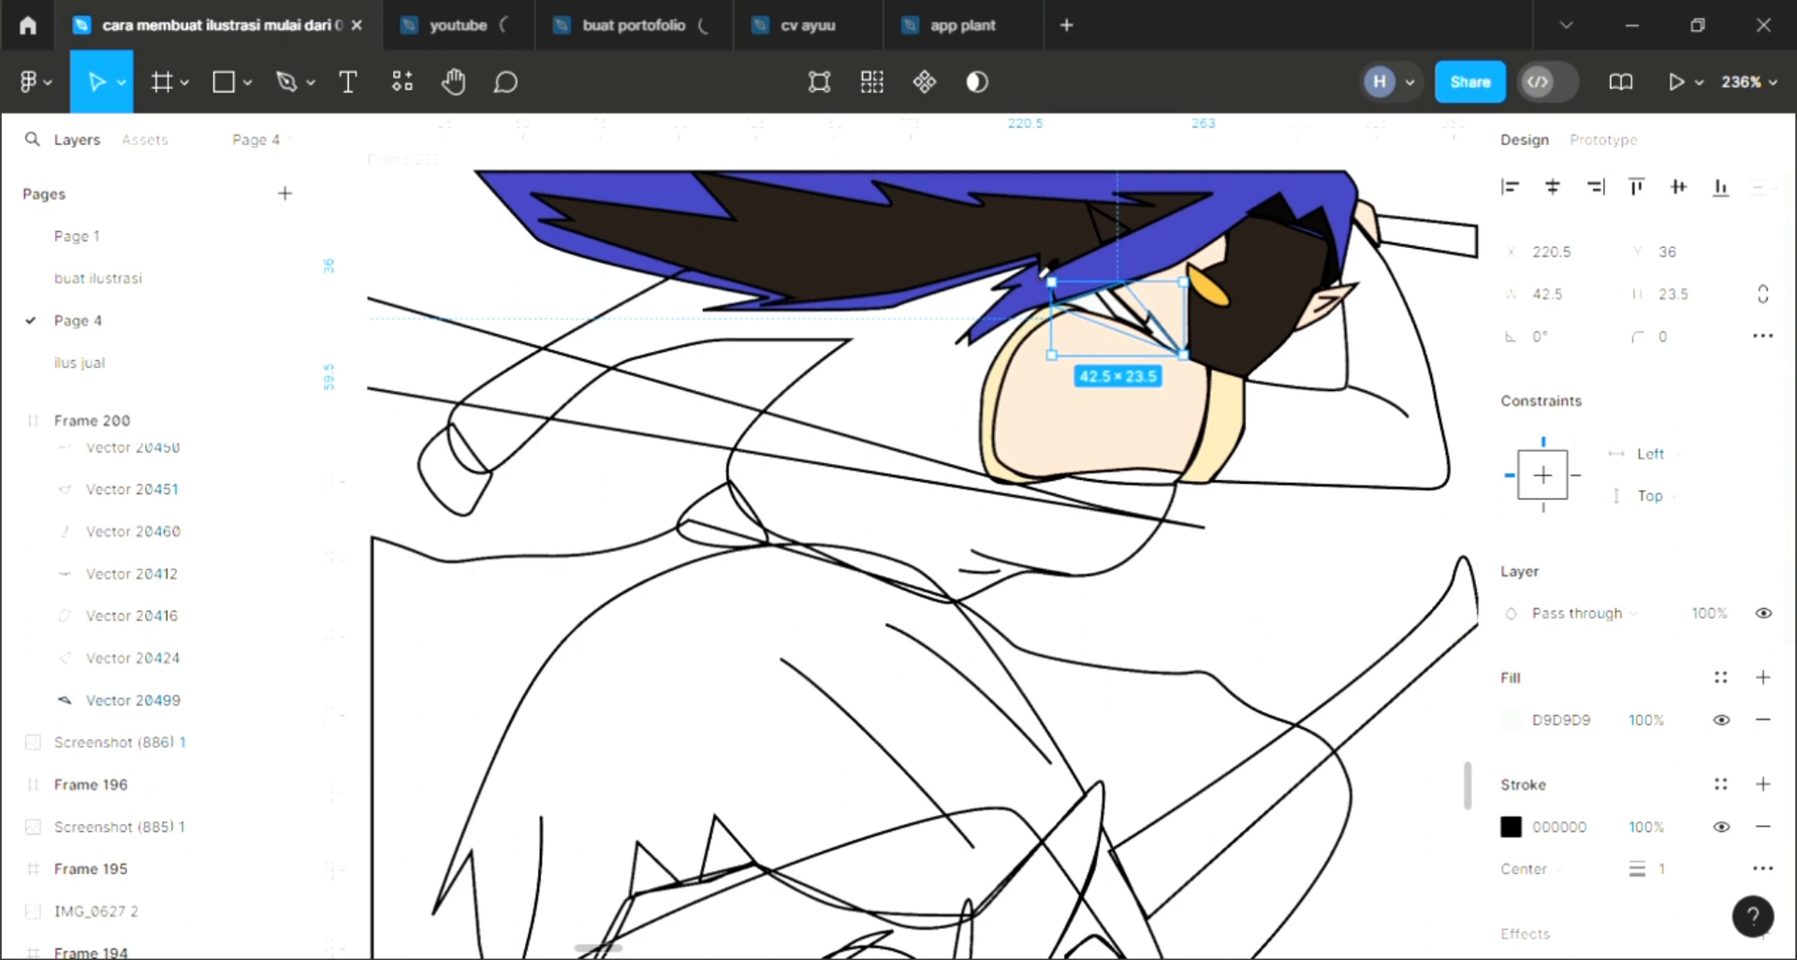
pyautogui.press('i')
pyautogui.click(1320, 243)
# Fill the small triangle above the blue hair strand with skin tone sampled from the rounded skin shape.
pyautogui.click(1107, 245)
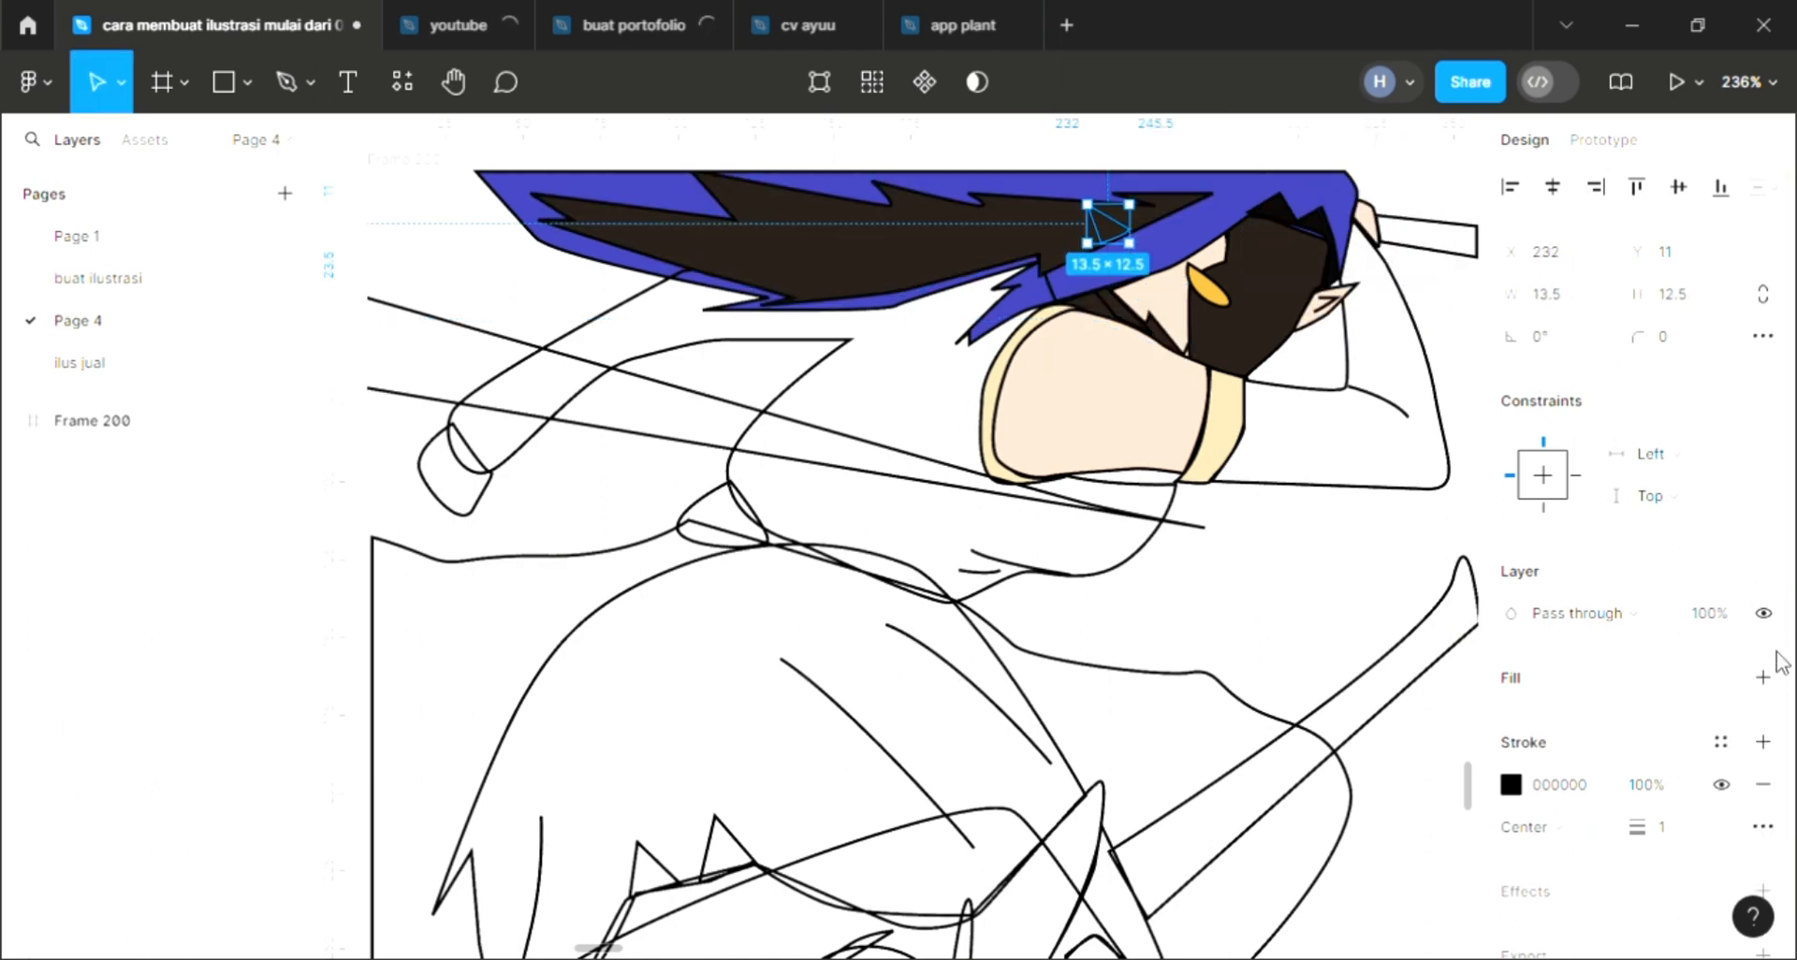
pyautogui.press('i')
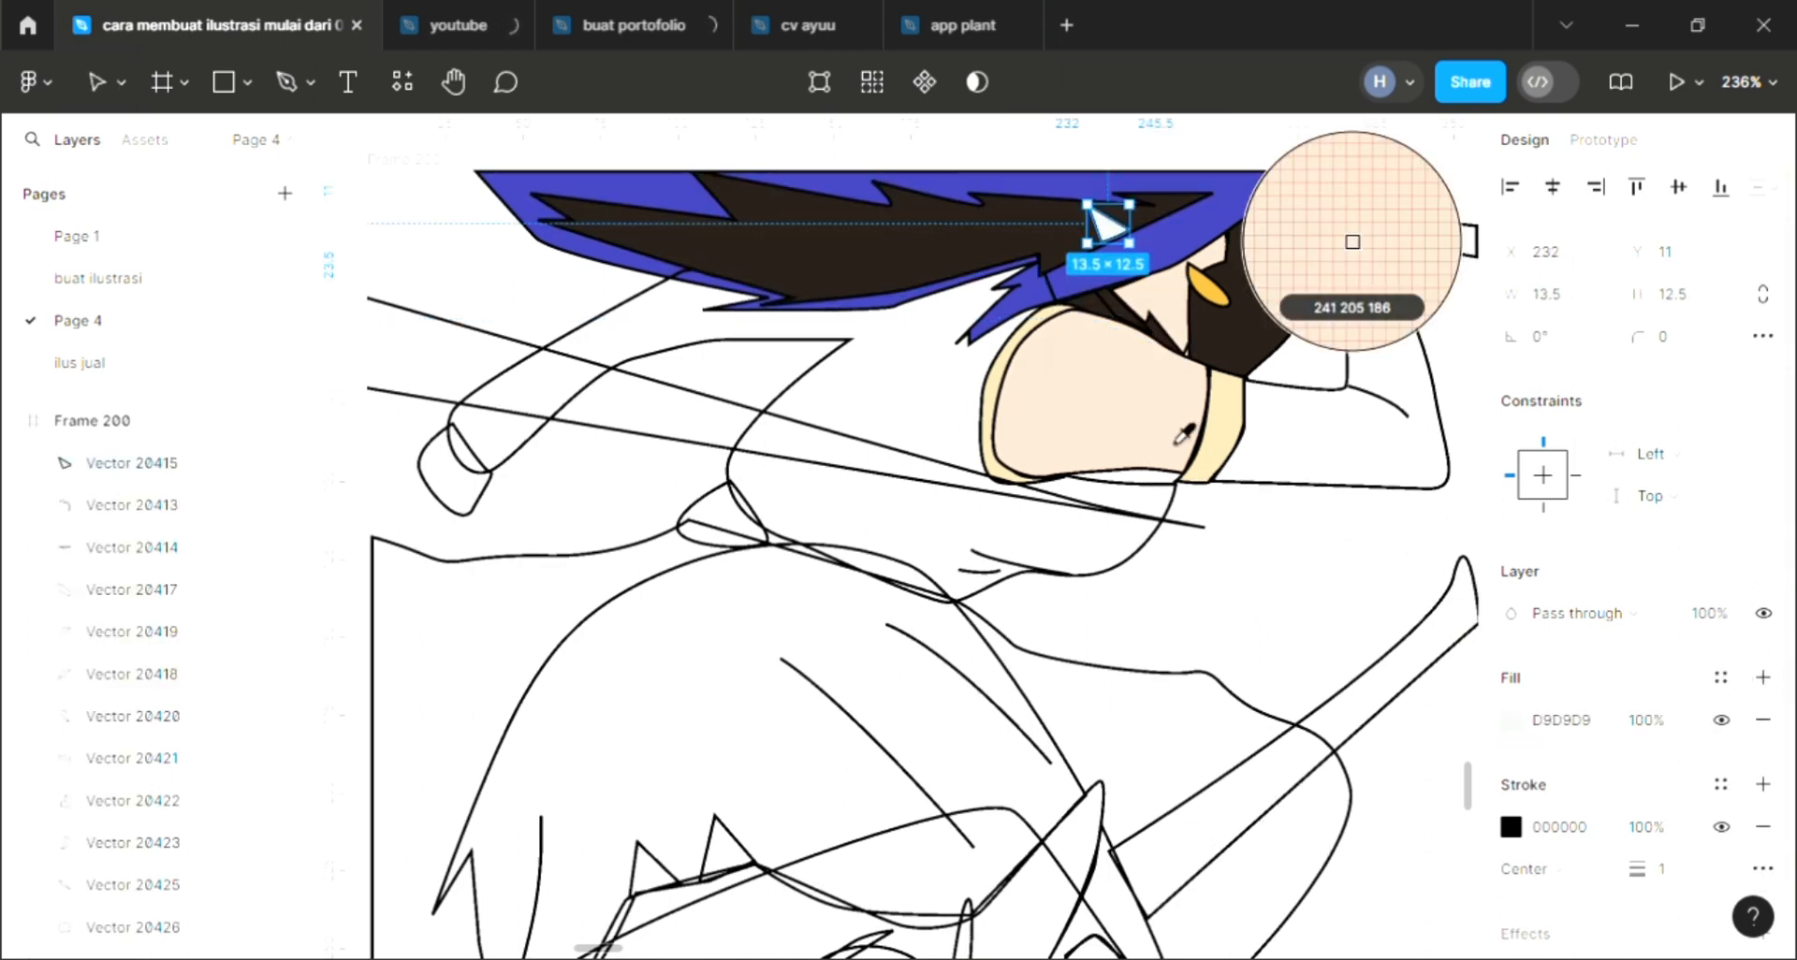
pyautogui.click(1350, 241)
pyautogui.click(1329, 584)
# Fill the upper character's large body and limb shape with white FFFFFF.
pyautogui.scroll(-3, 1316, 563)
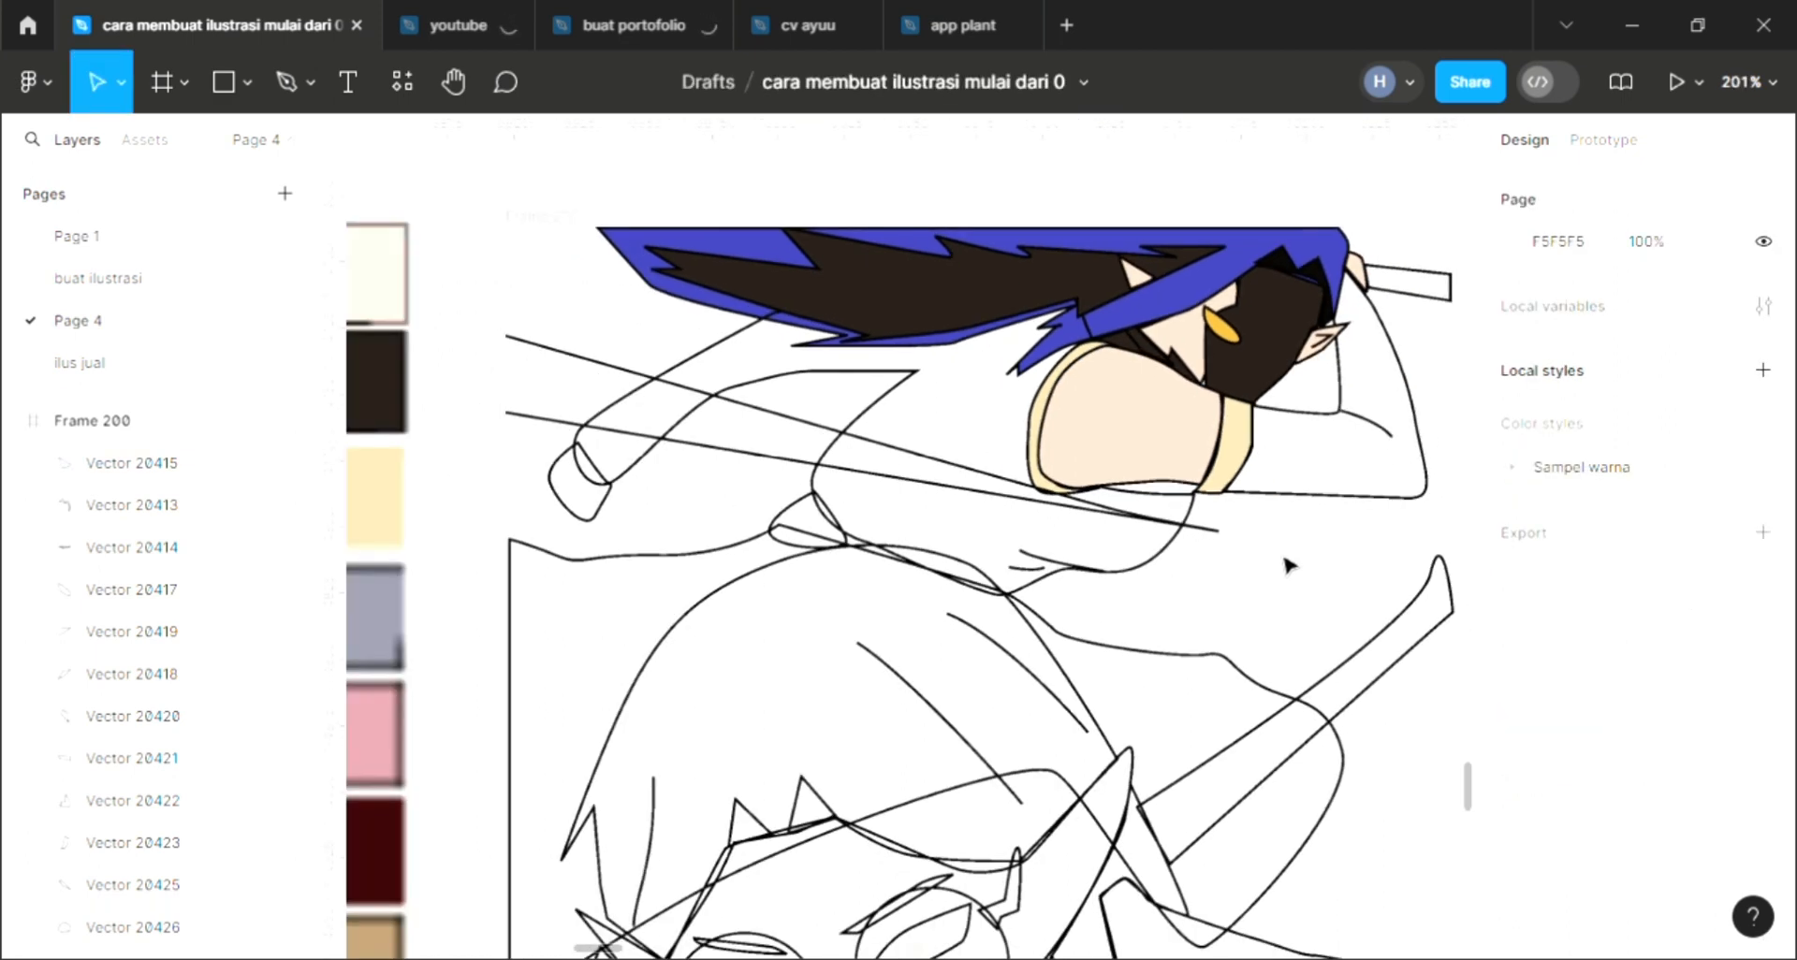
pyautogui.scroll(-1, 646, 474)
pyautogui.scroll(-1, 650, 470)
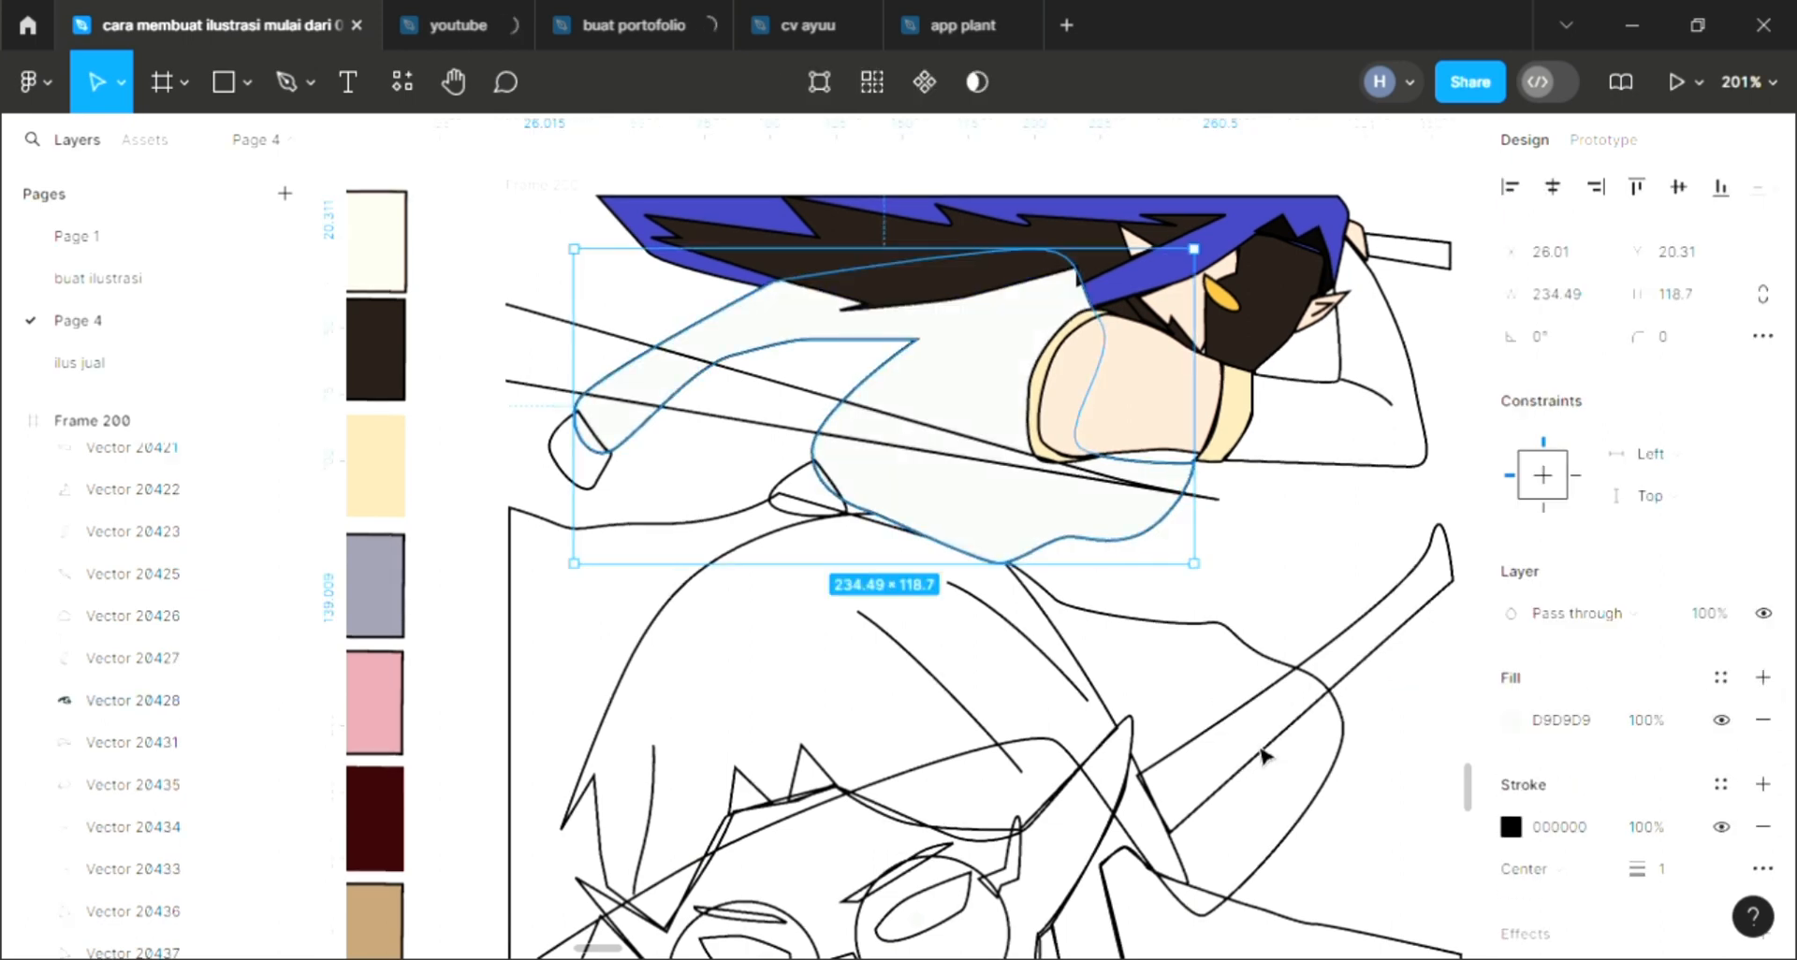
pyautogui.press('i')
pyautogui.click(829, 463)
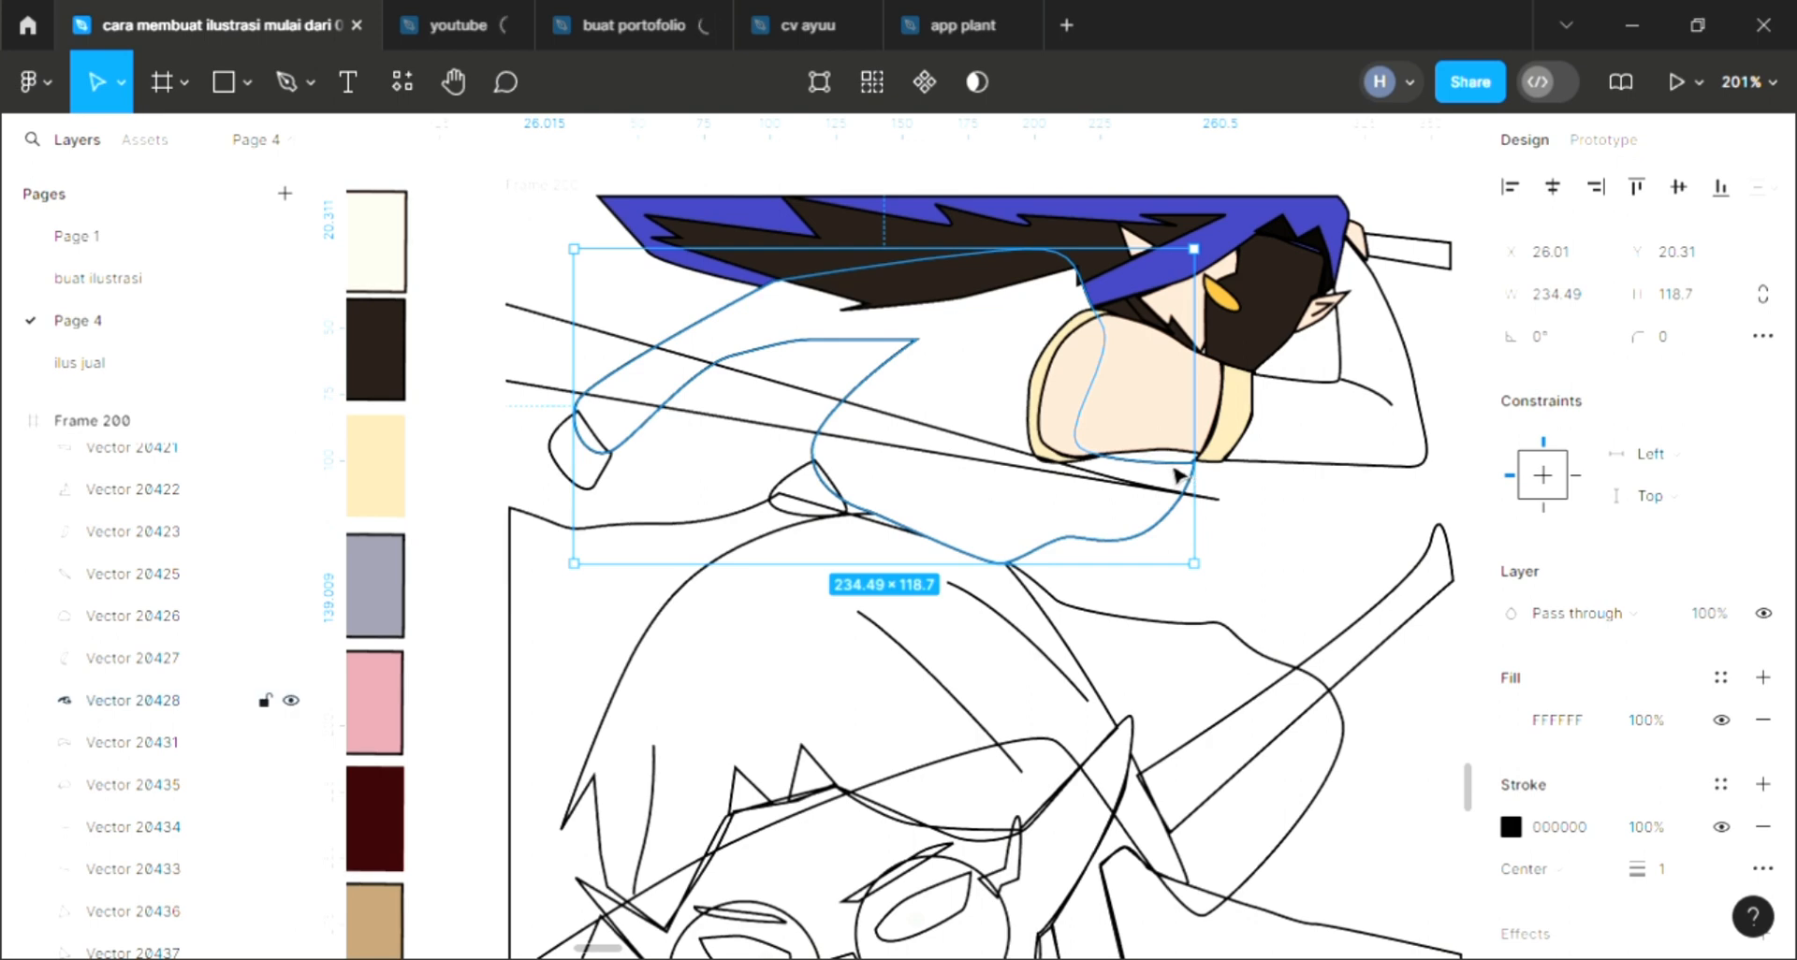
# Reshape the white body outline along the underside of the rounded skin shape, keeping the body in its original position.
pyautogui.moveTo(1181, 455); pyautogui.dragTo(1180, 430)
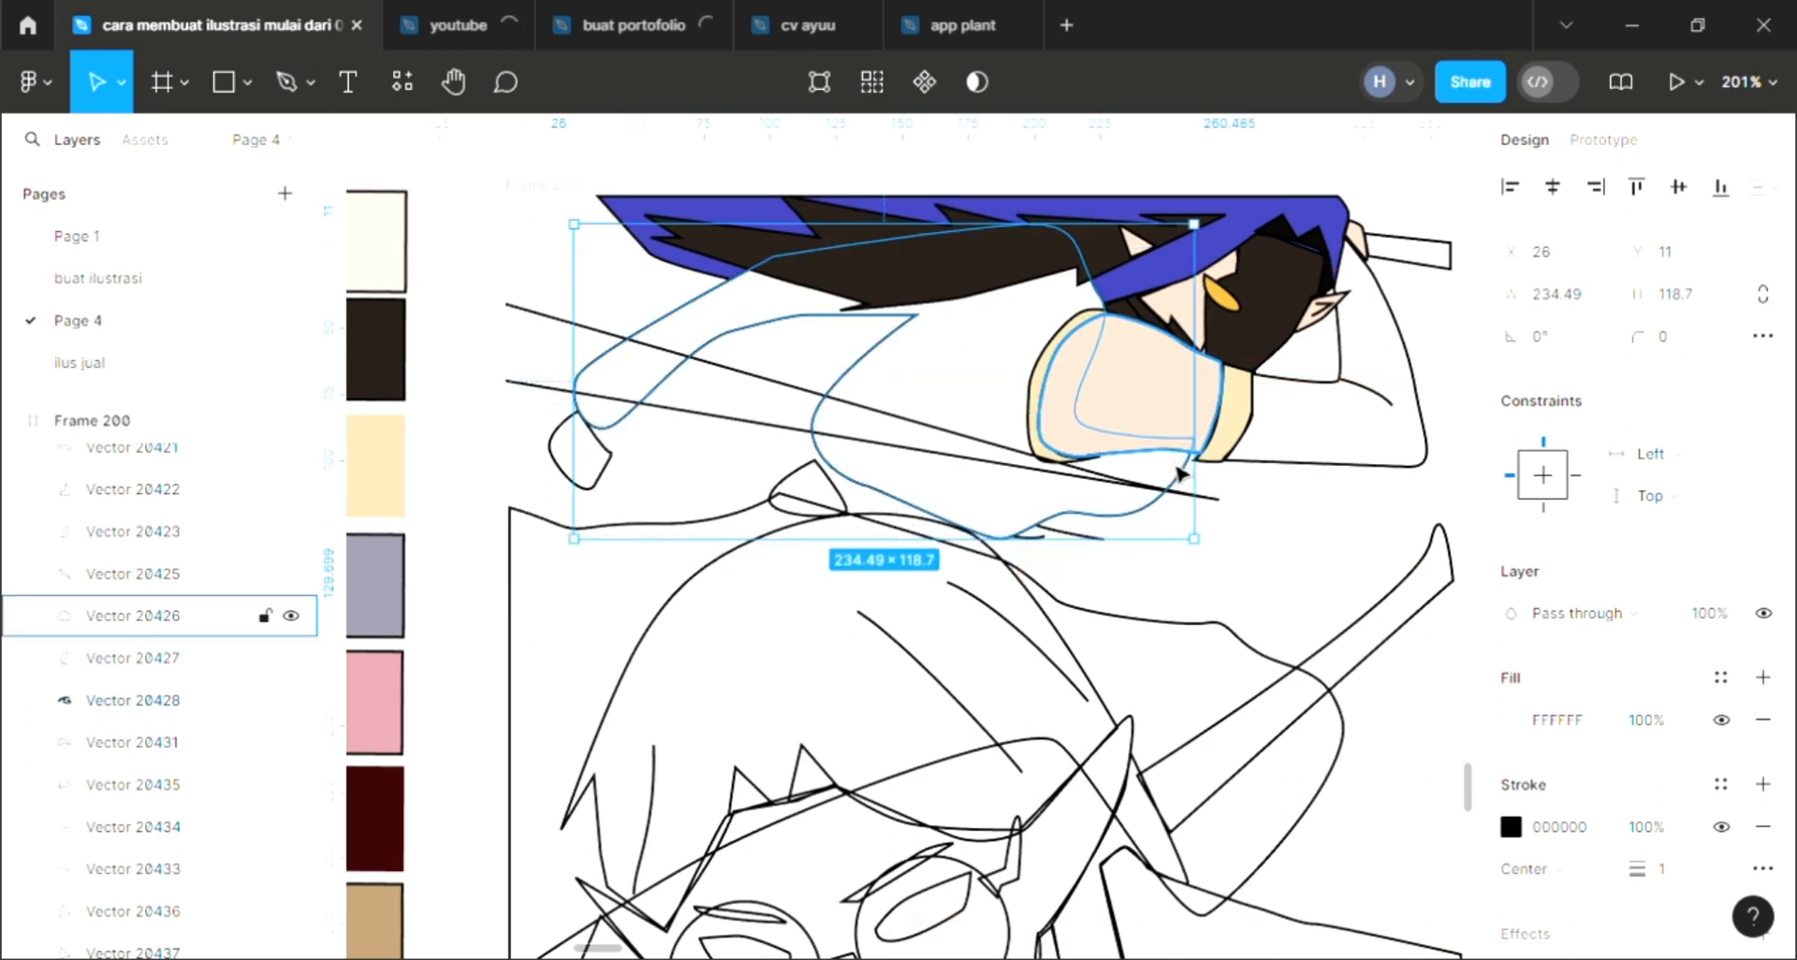
pyautogui.doubleClick(1179, 463)
pyautogui.moveTo(1173, 464); pyautogui.dragTo(1173, 454)
pyautogui.press('Escape')
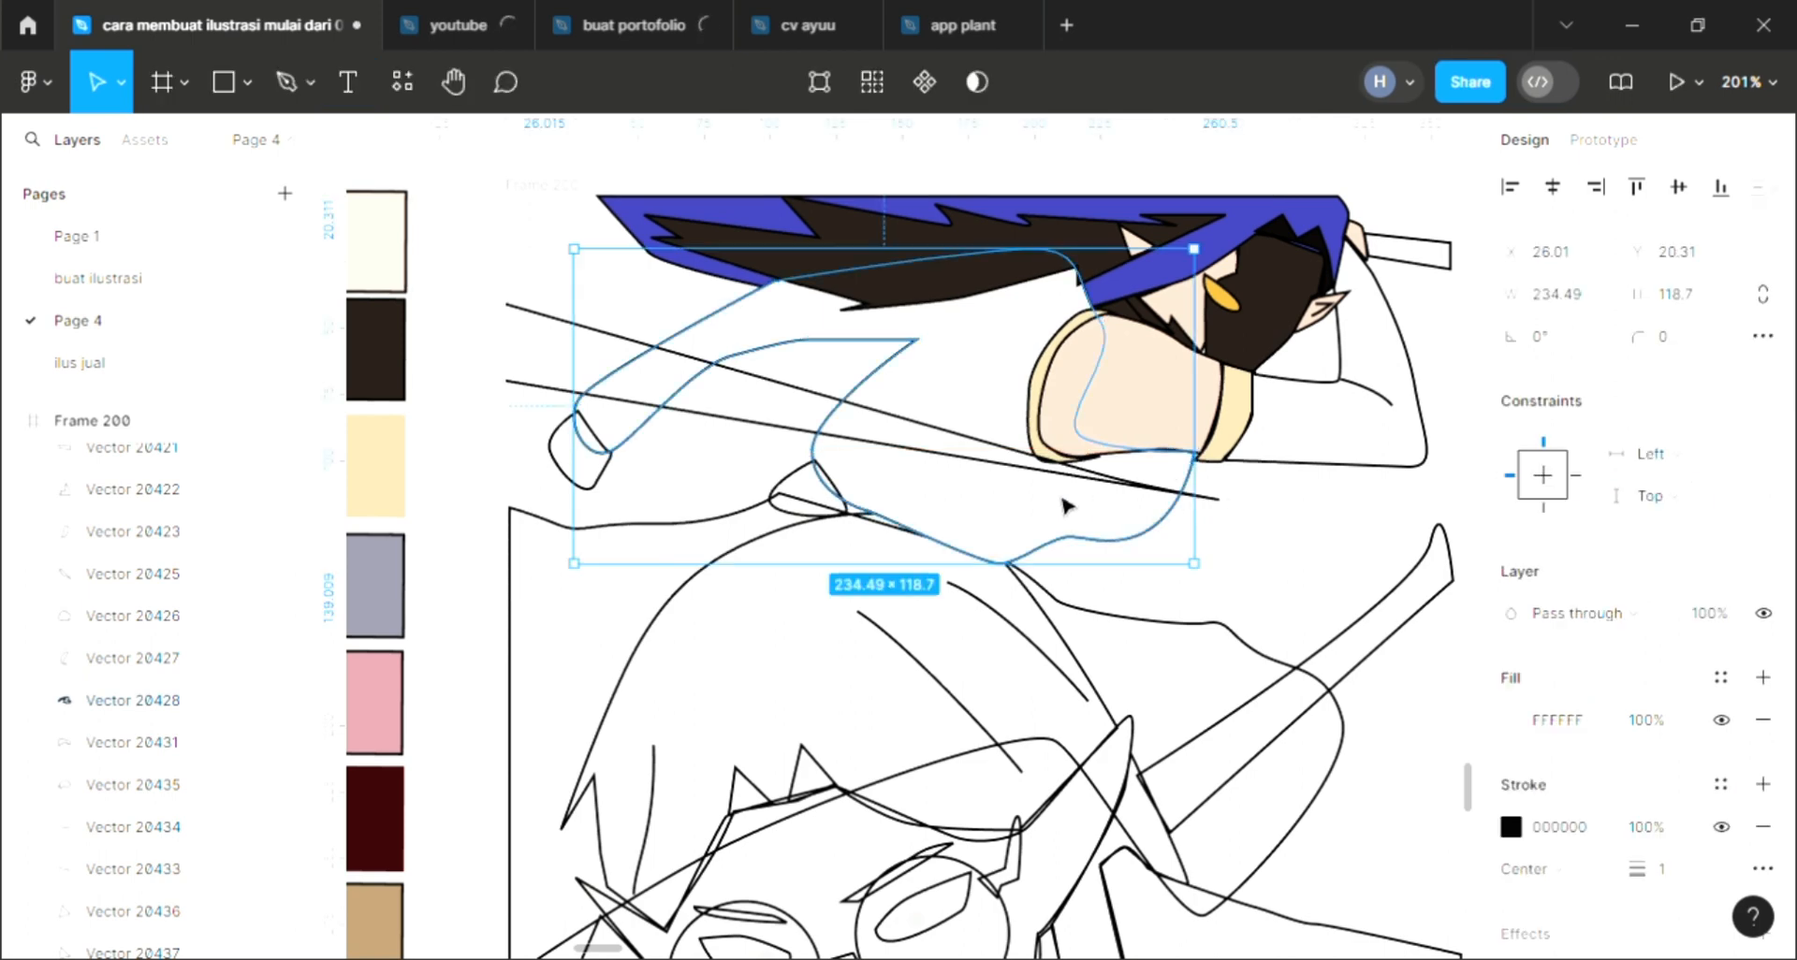
# Fill the small shape at the end of the upper character's outstretched limb with skin tone F1CDBA sampled from the rounded skin shape.
pyautogui.click(625, 506)
pyautogui.click(580, 433)
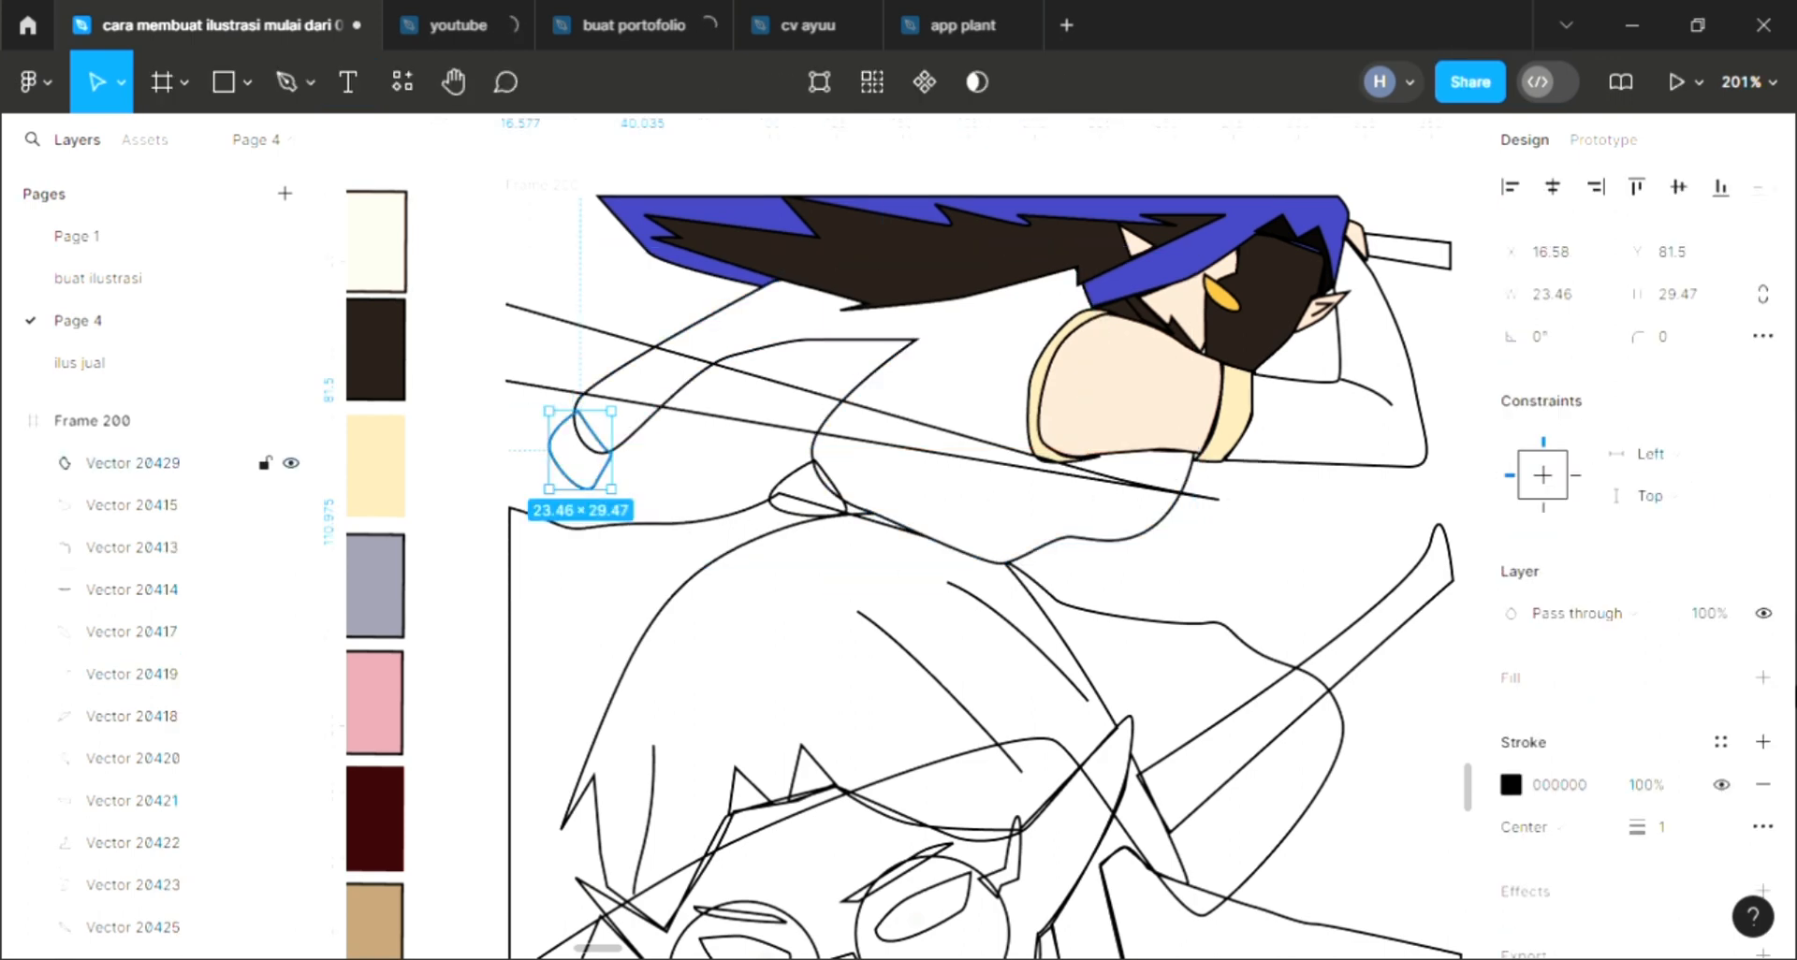
pyautogui.click(1762, 677)
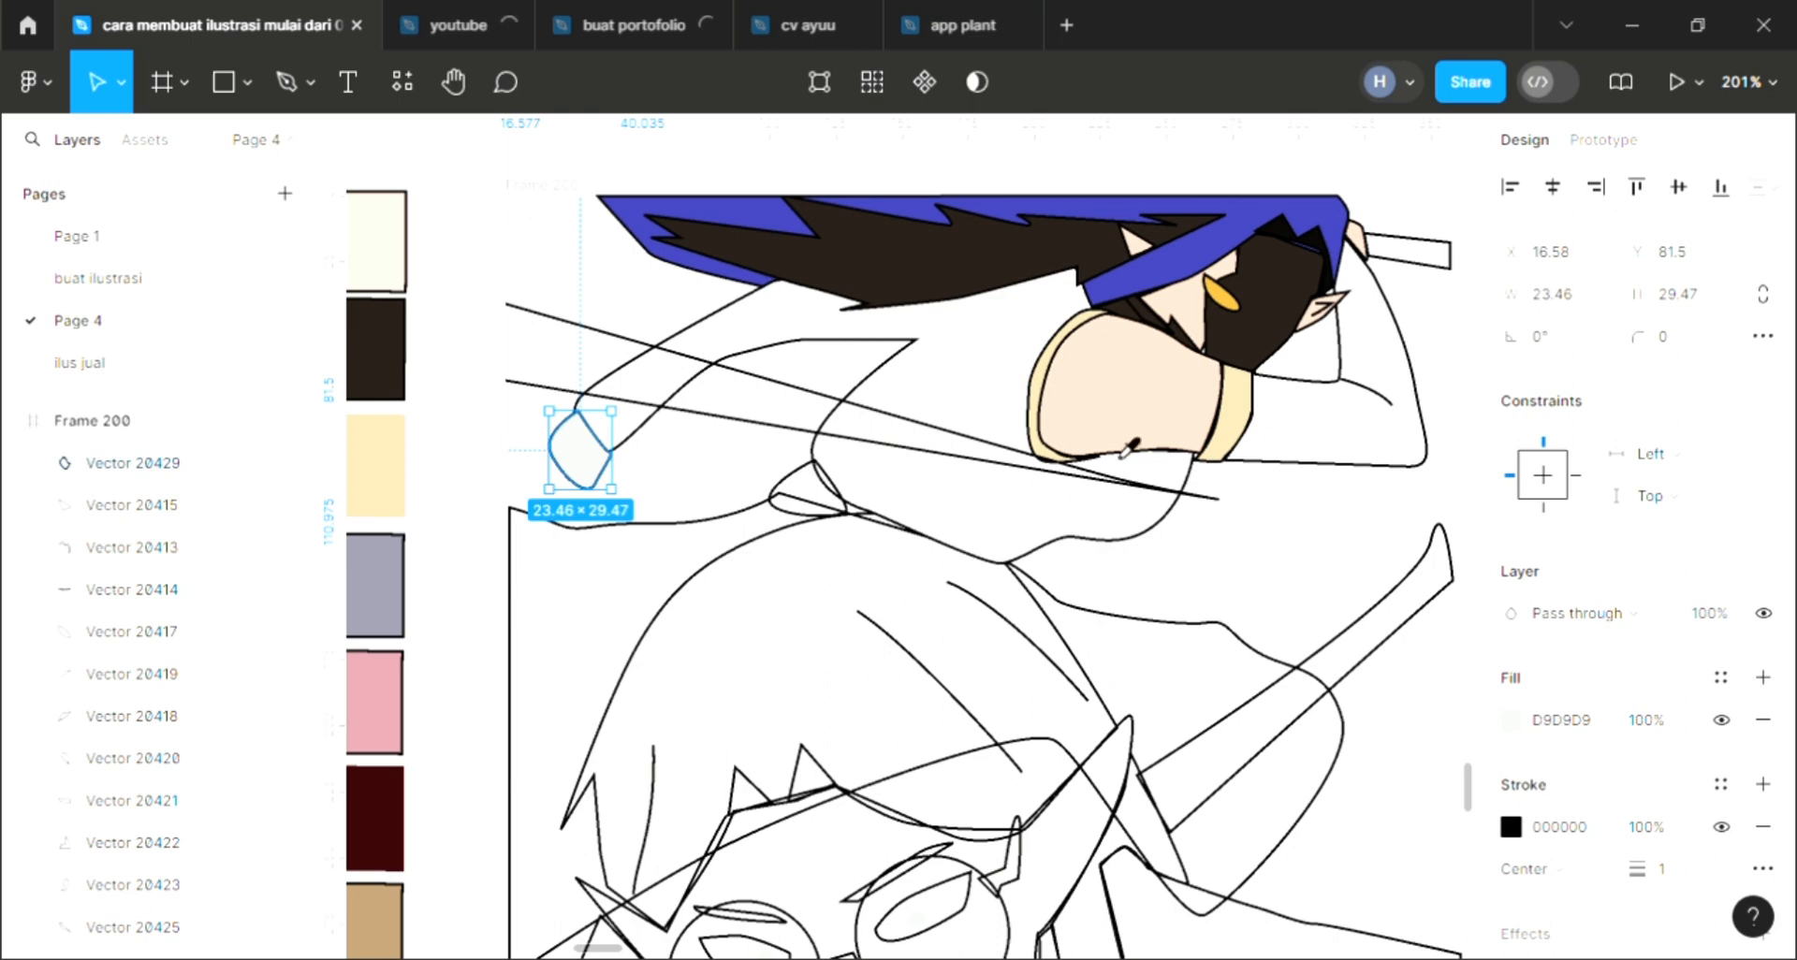
pyautogui.click(1124, 454)
# Fill the small rounded shape between the white body and the lower character's head with sampled skin tone F1CDBA and send it to the back.
pyautogui.scroll(-3, 1197, 601)
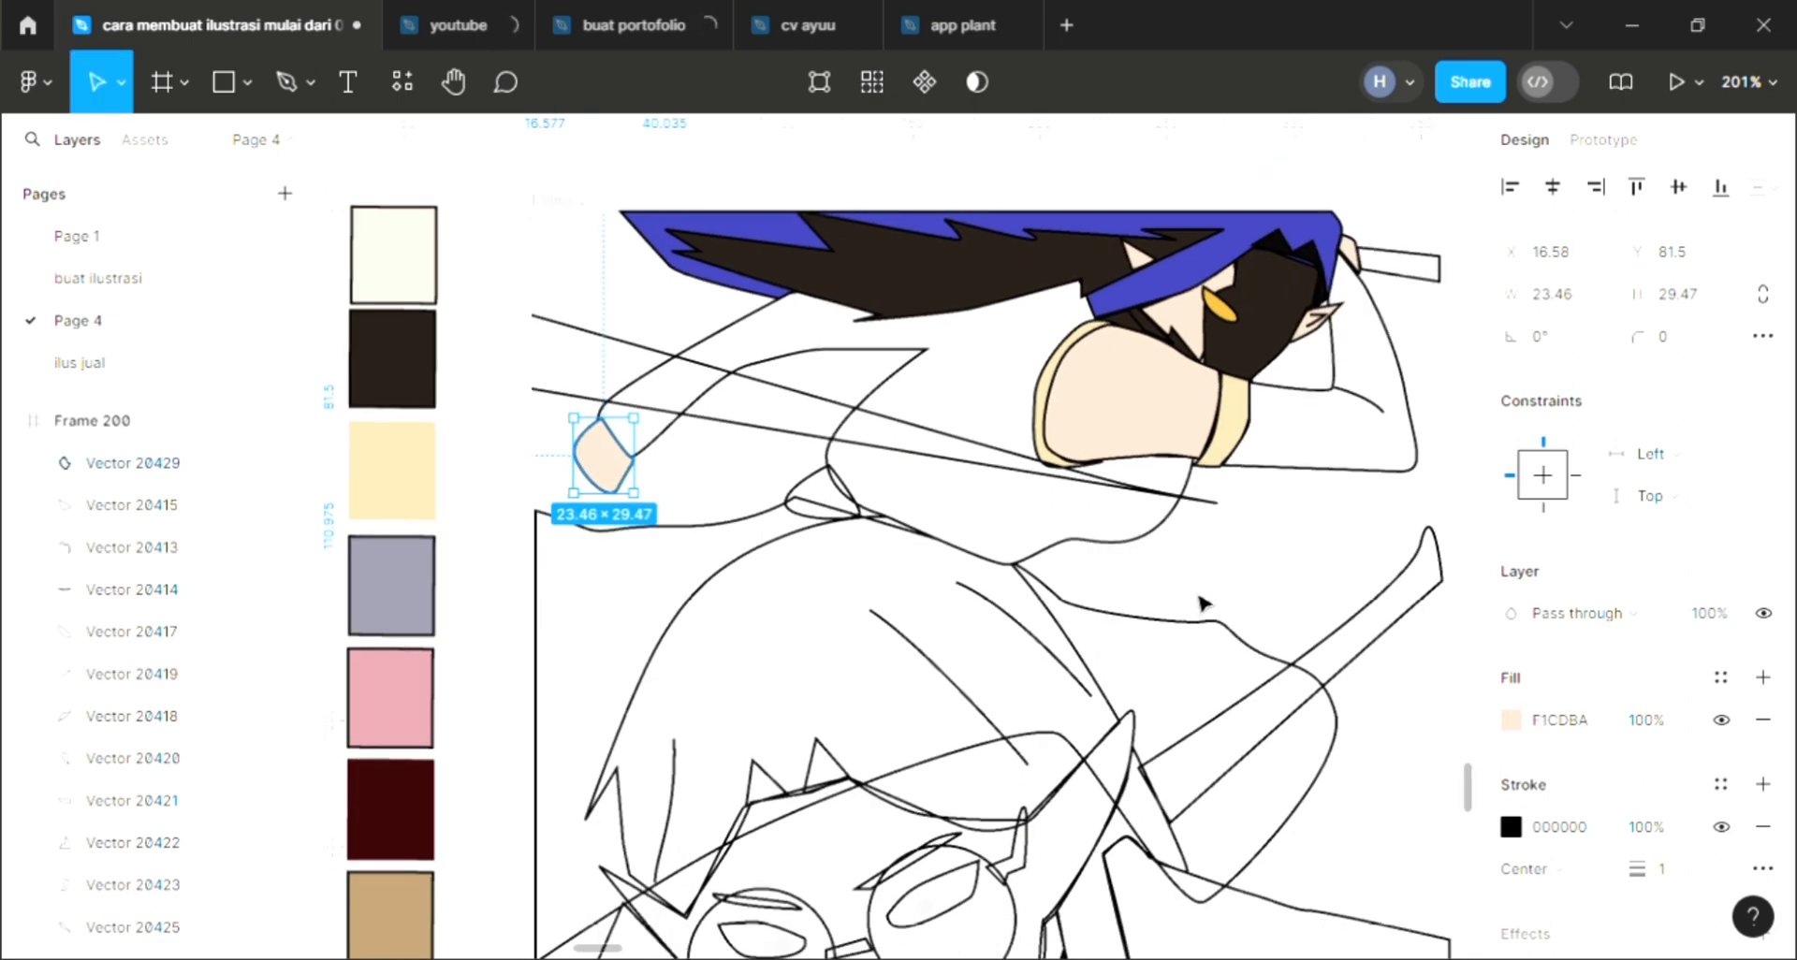
pyautogui.click(885, 514)
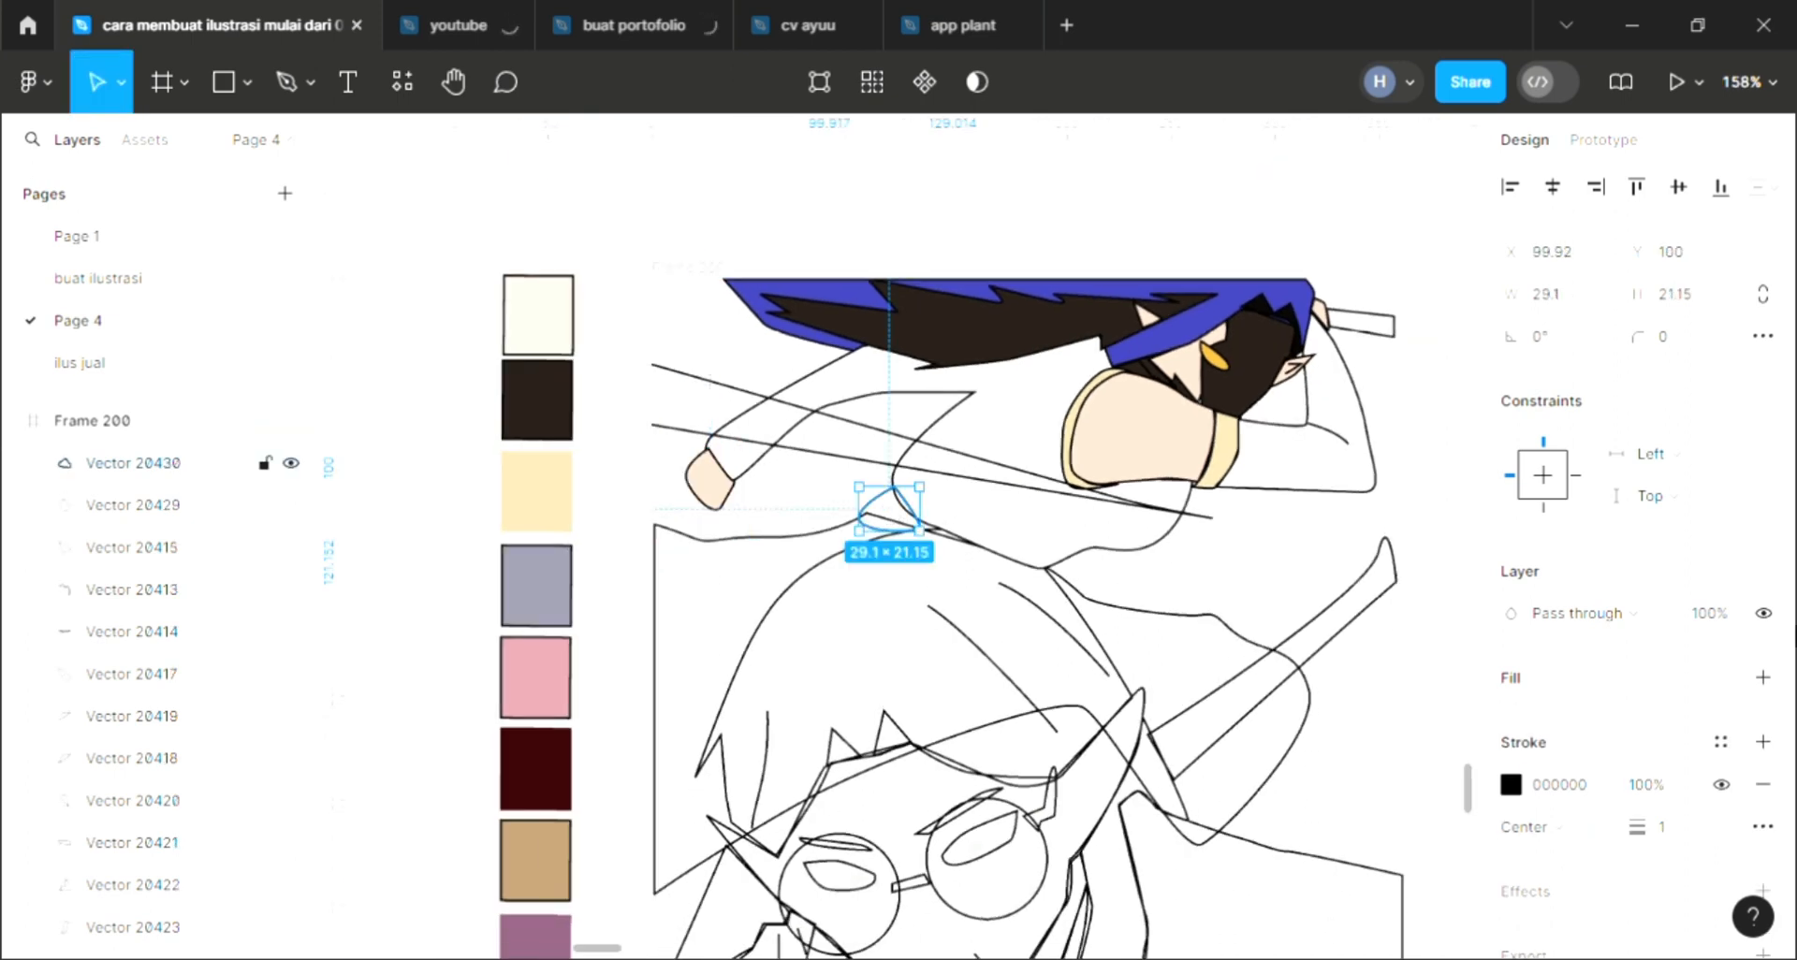
pyautogui.click(1763, 679)
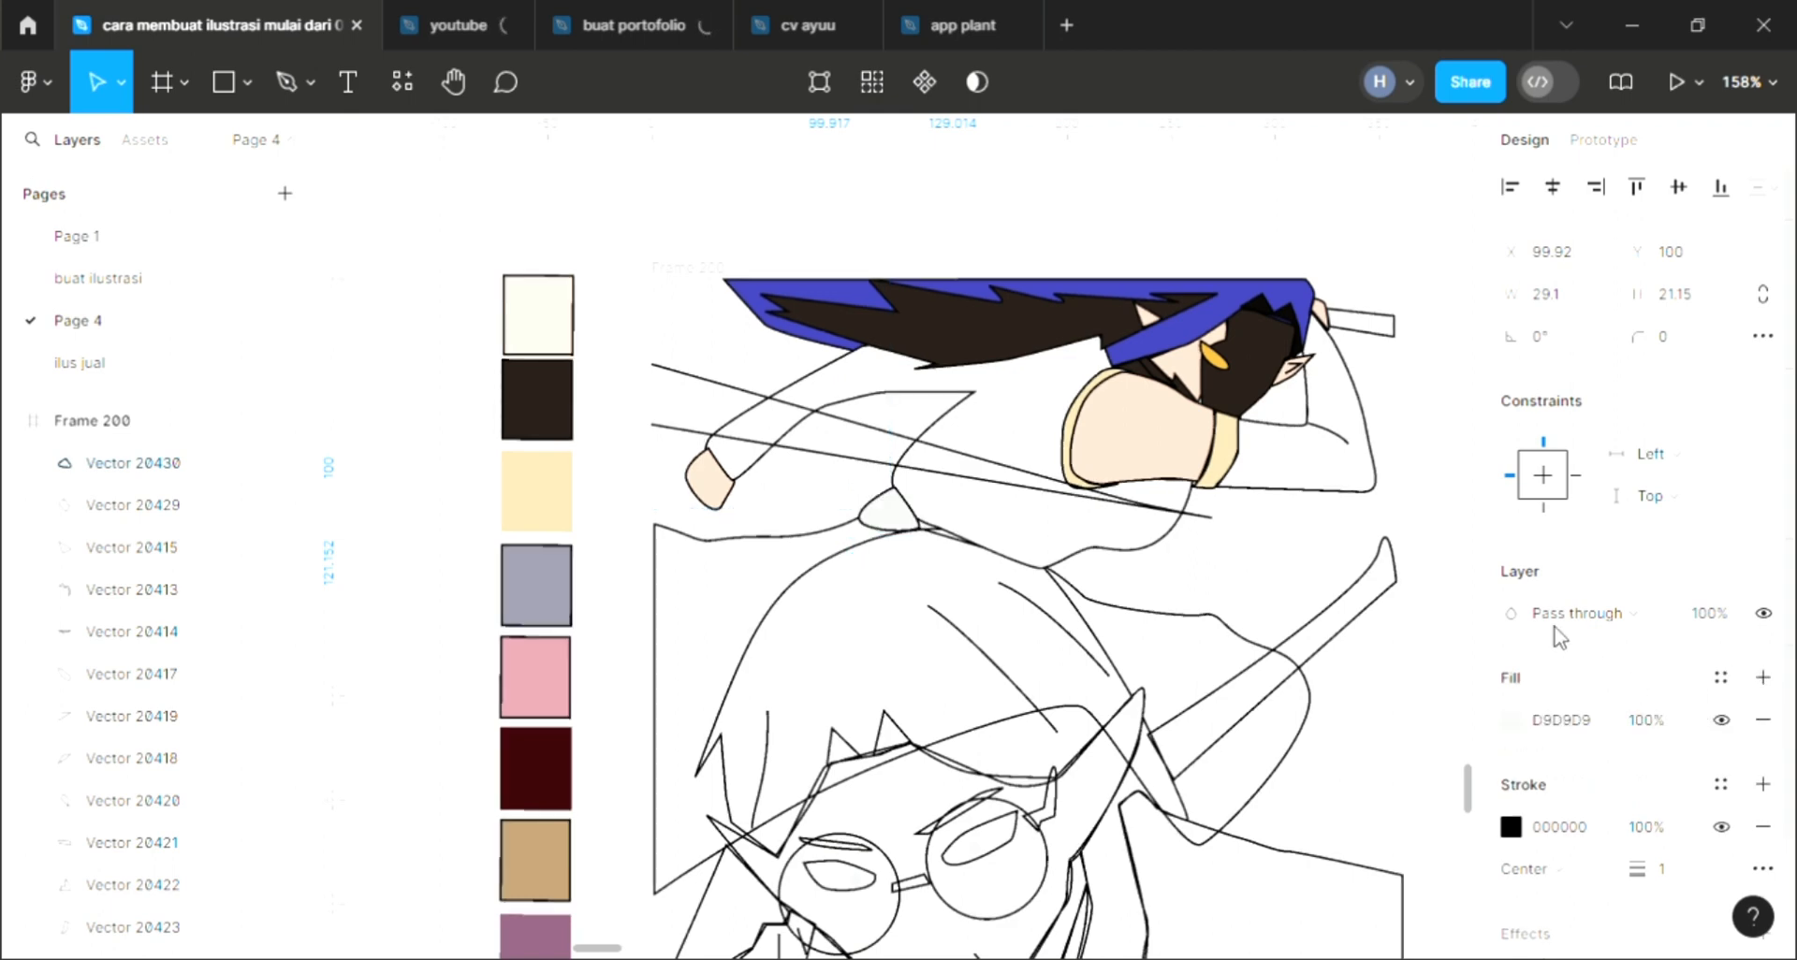
pyautogui.press('i')
pyautogui.click(1143, 444)
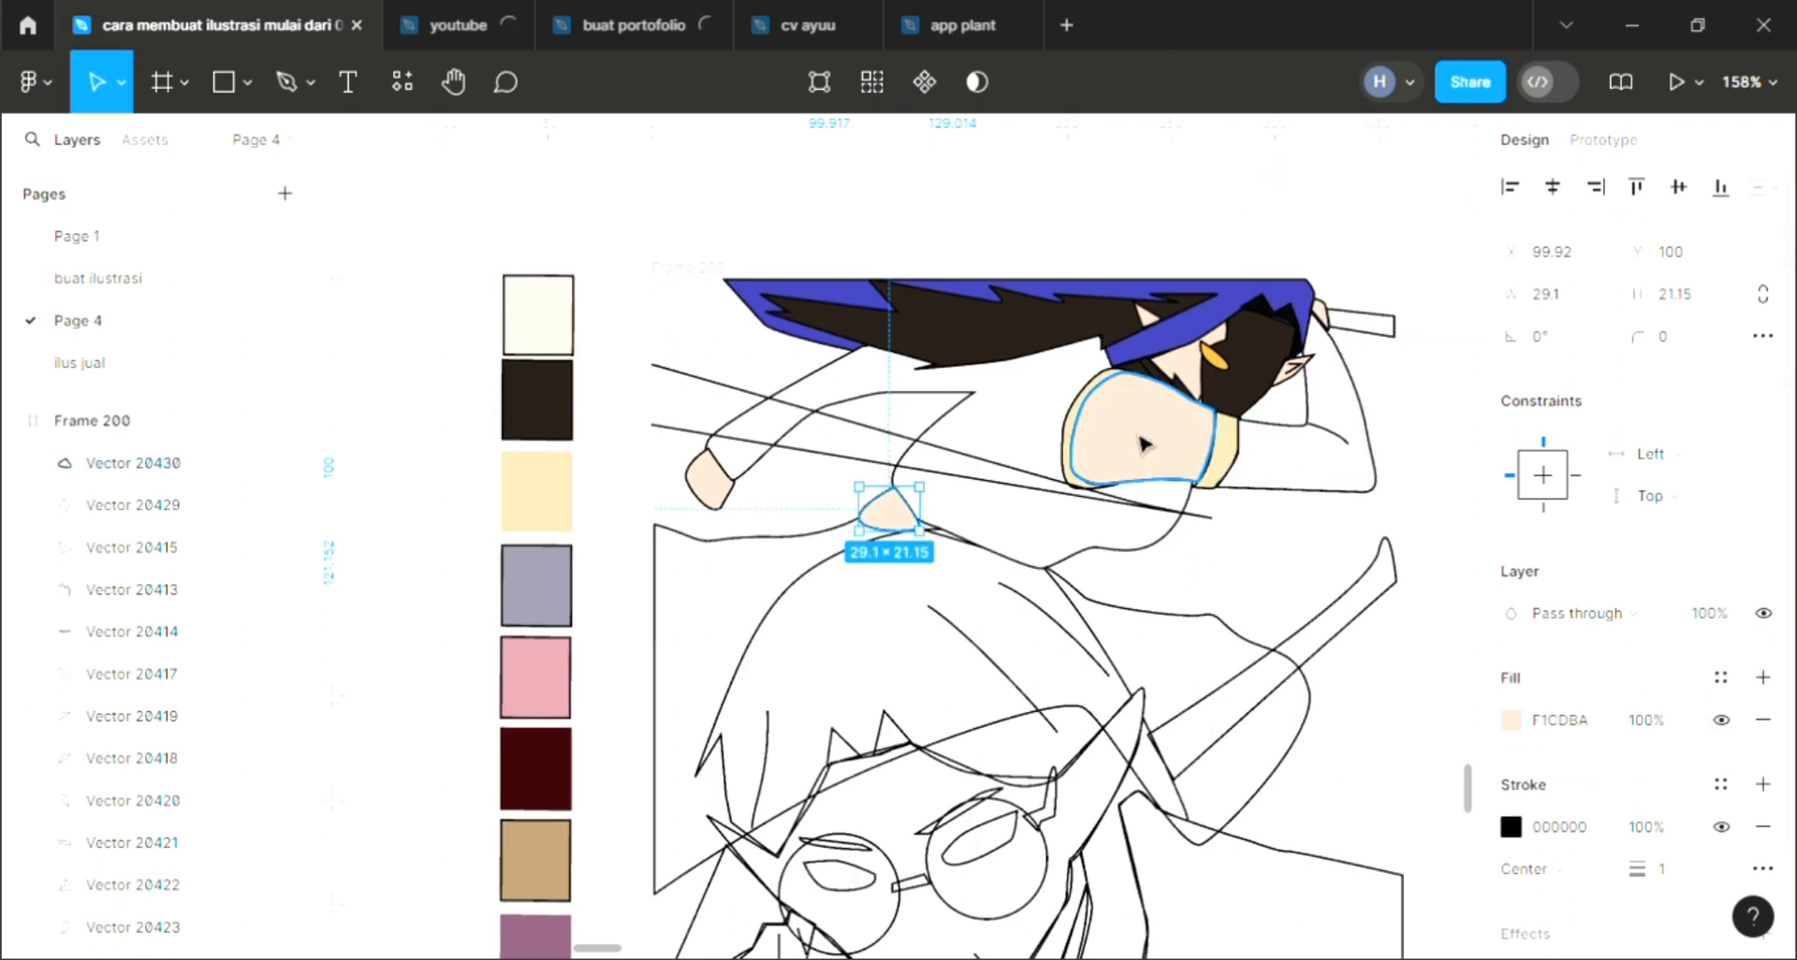
# Send the large wavy shape behind the lower character's head to the back and fill it with grey 8E8E9E from the palette swatch.
pyautogui.click(759, 532)
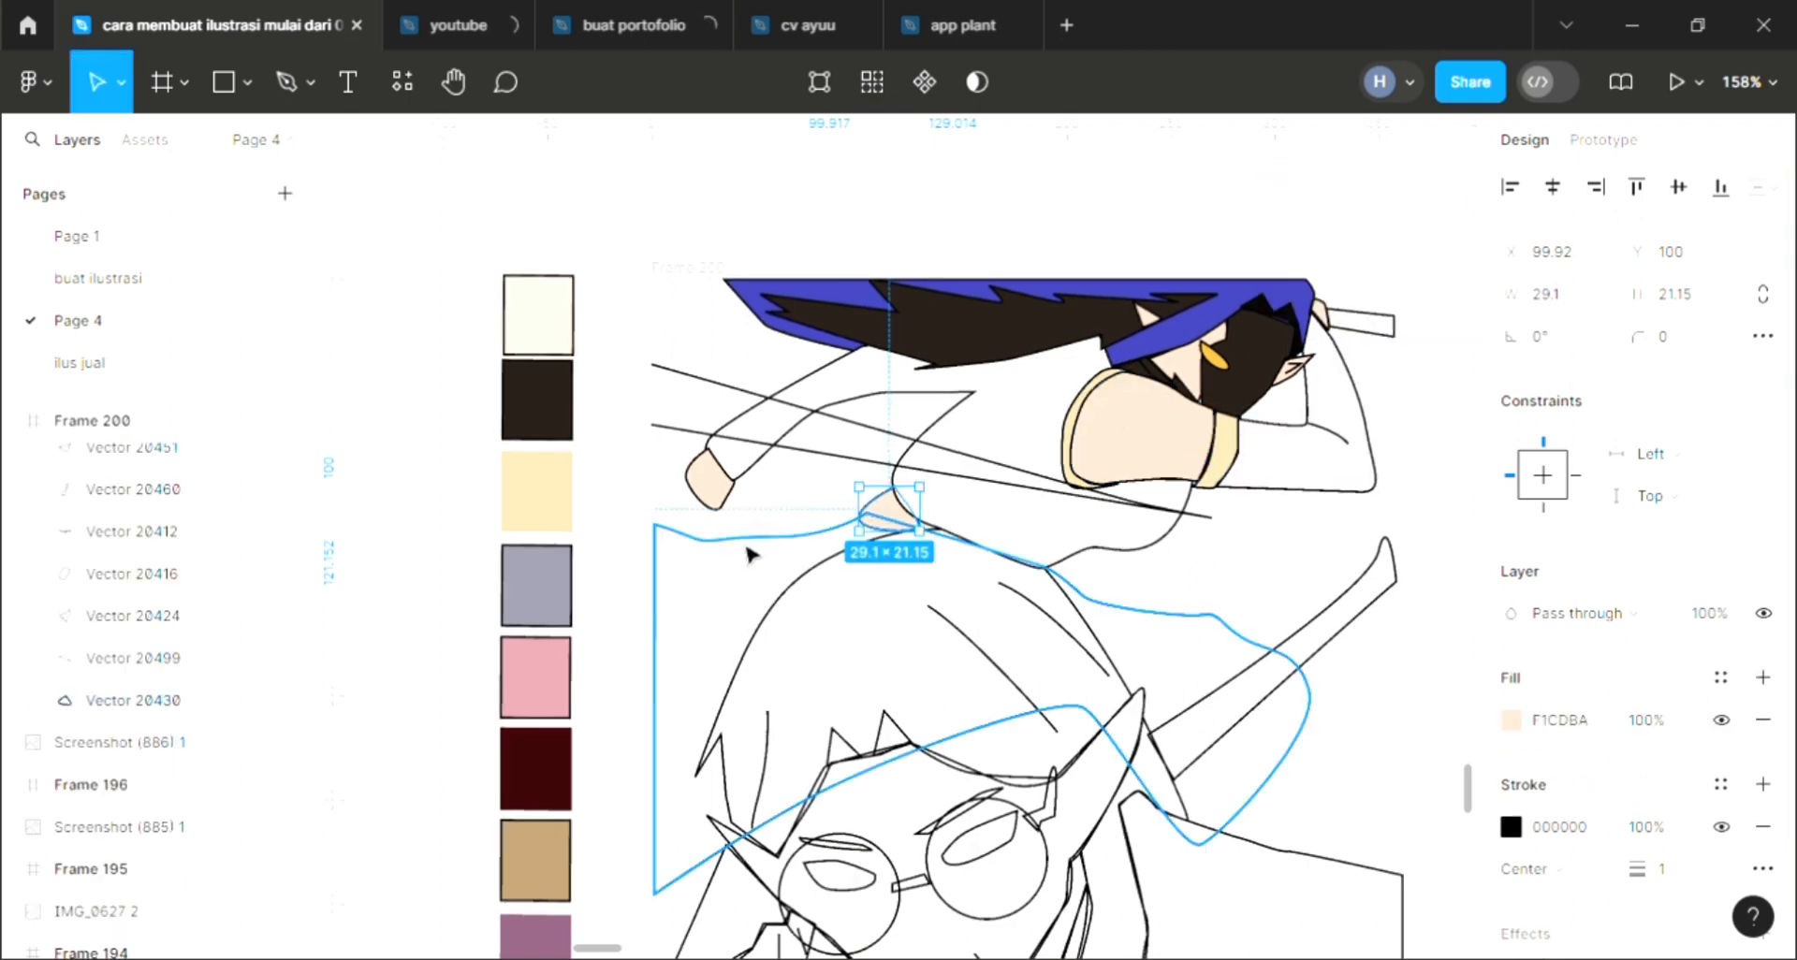
pyautogui.click(1762, 677)
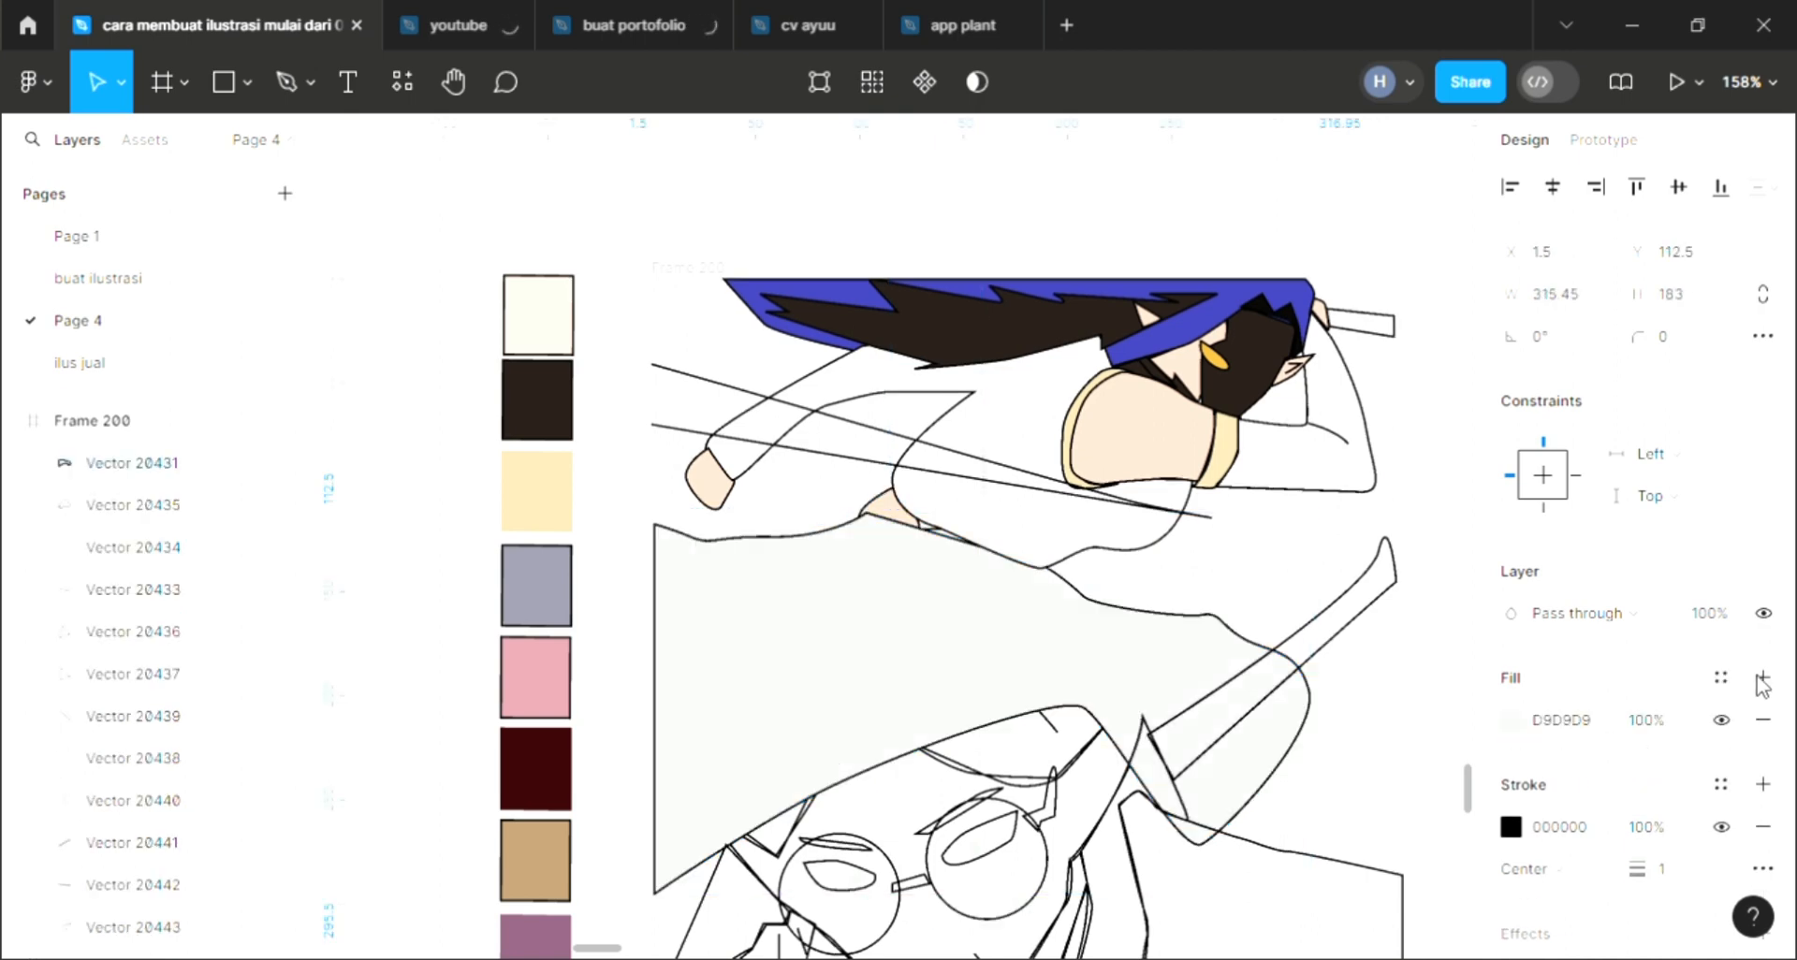
pyautogui.press('[')
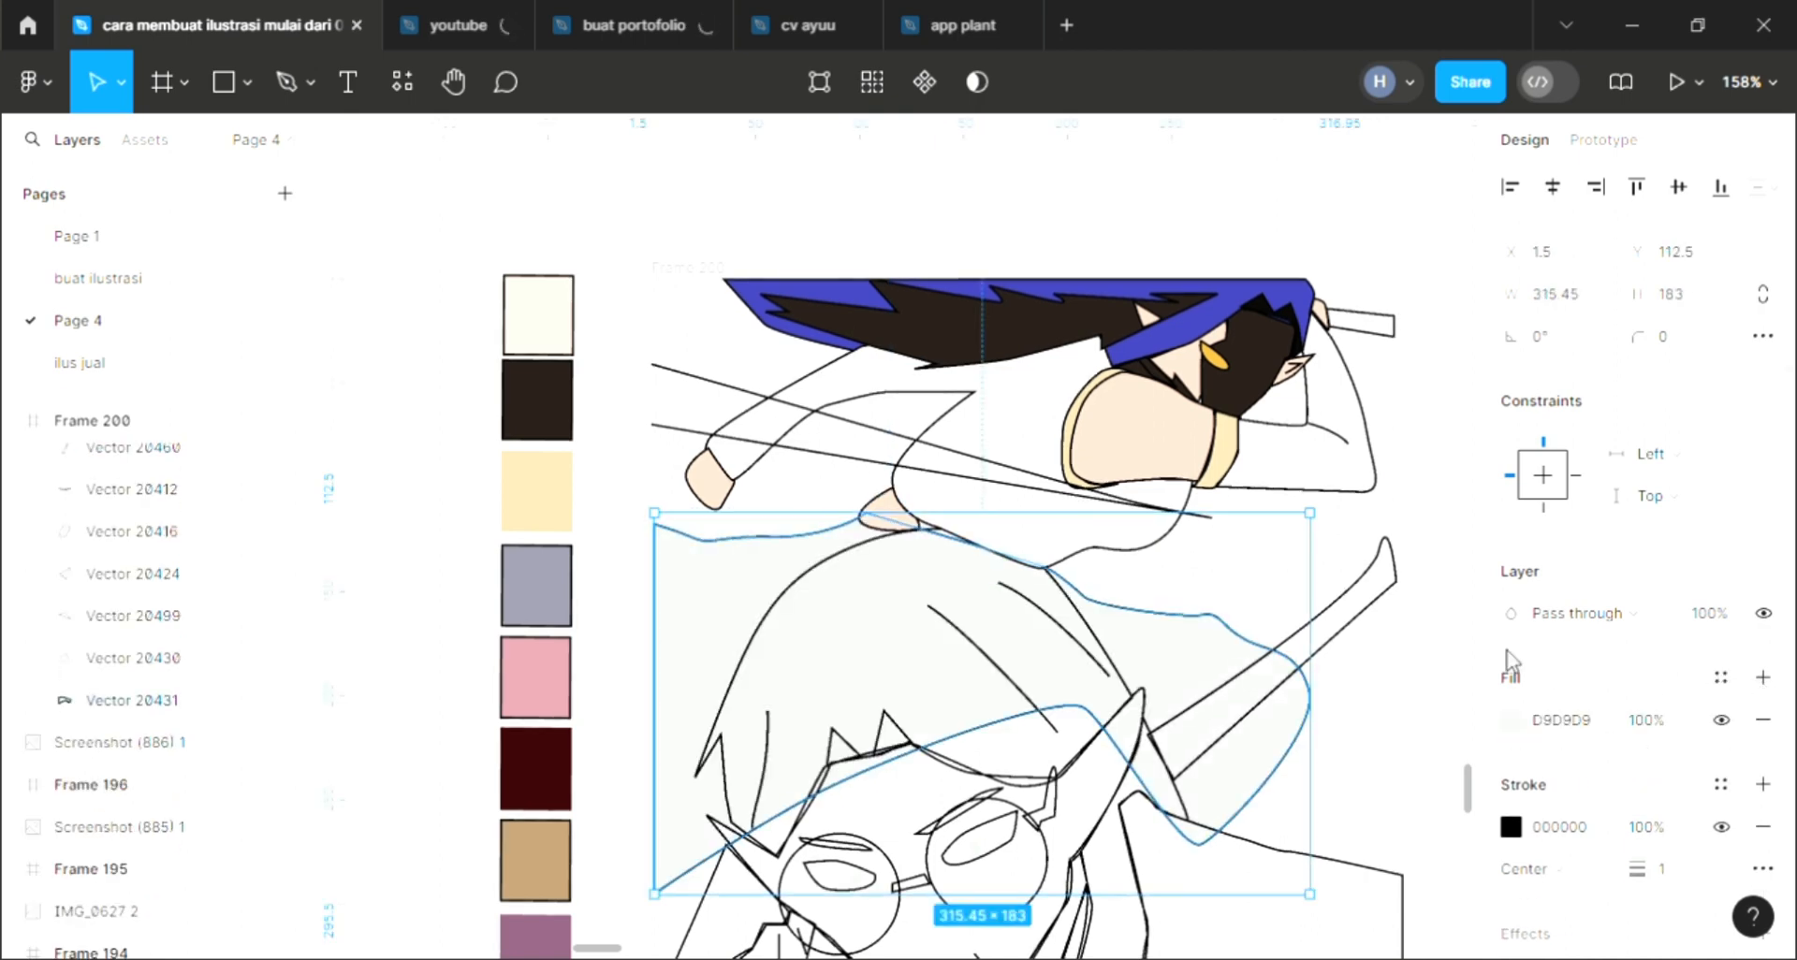
pyautogui.press('i')
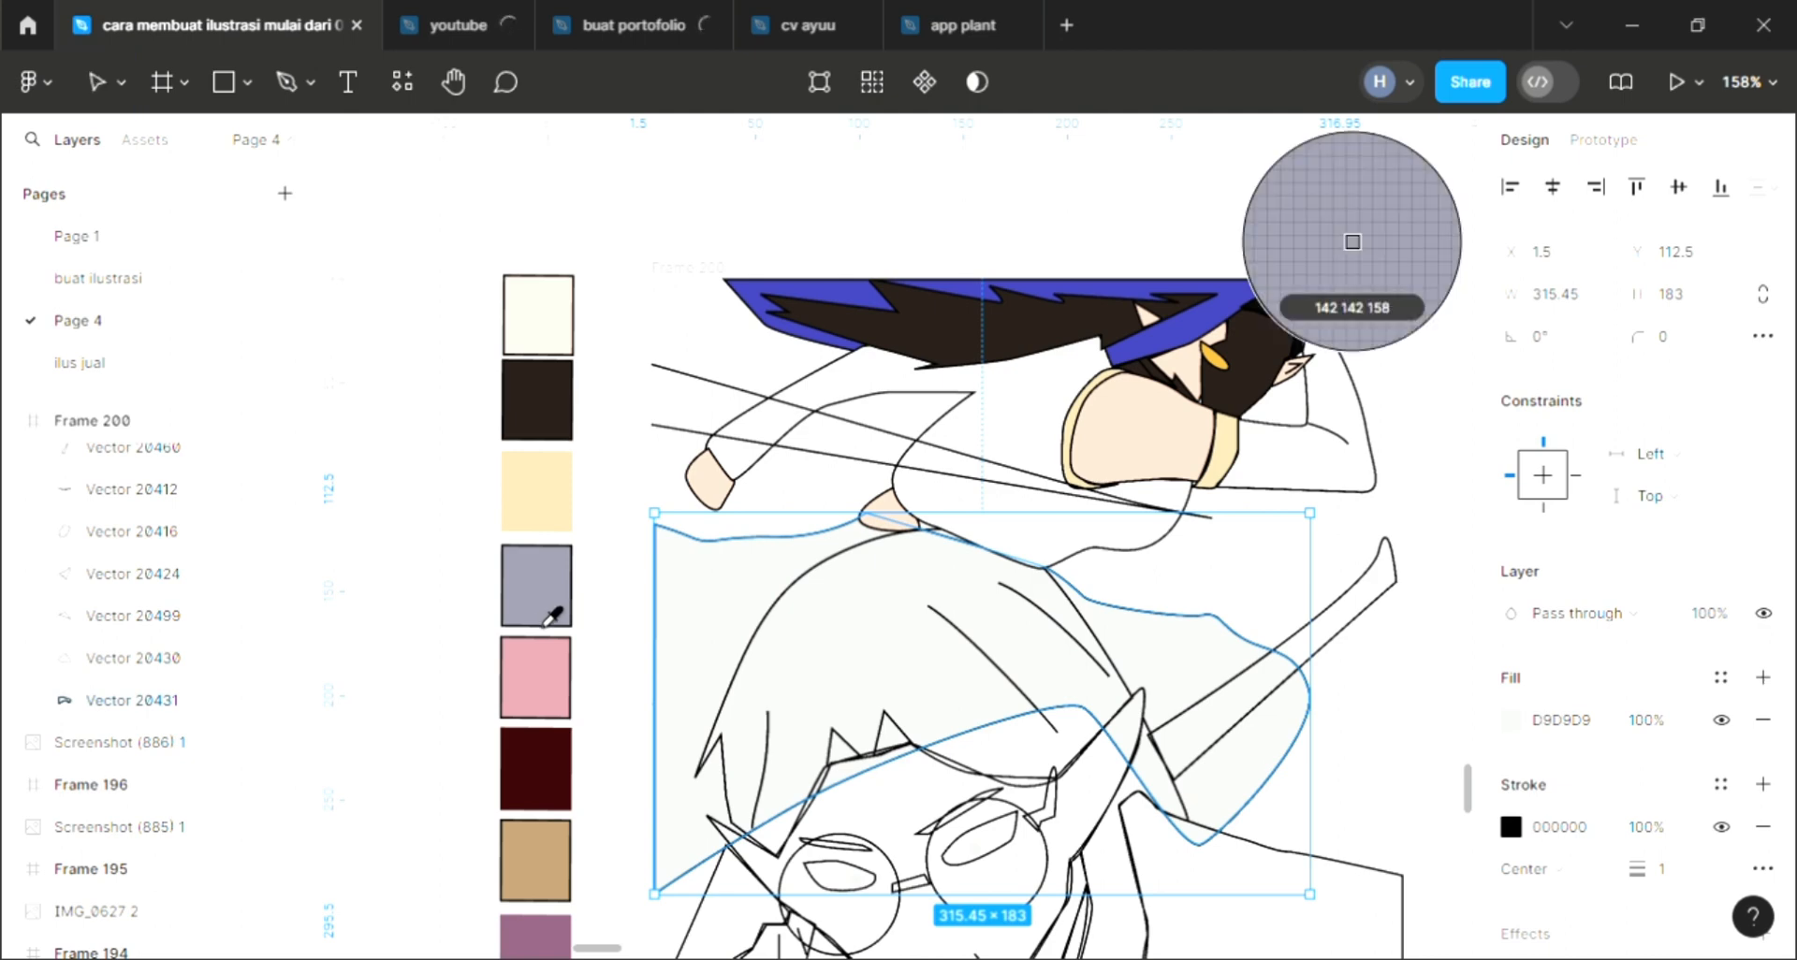
pyautogui.click(553, 608)
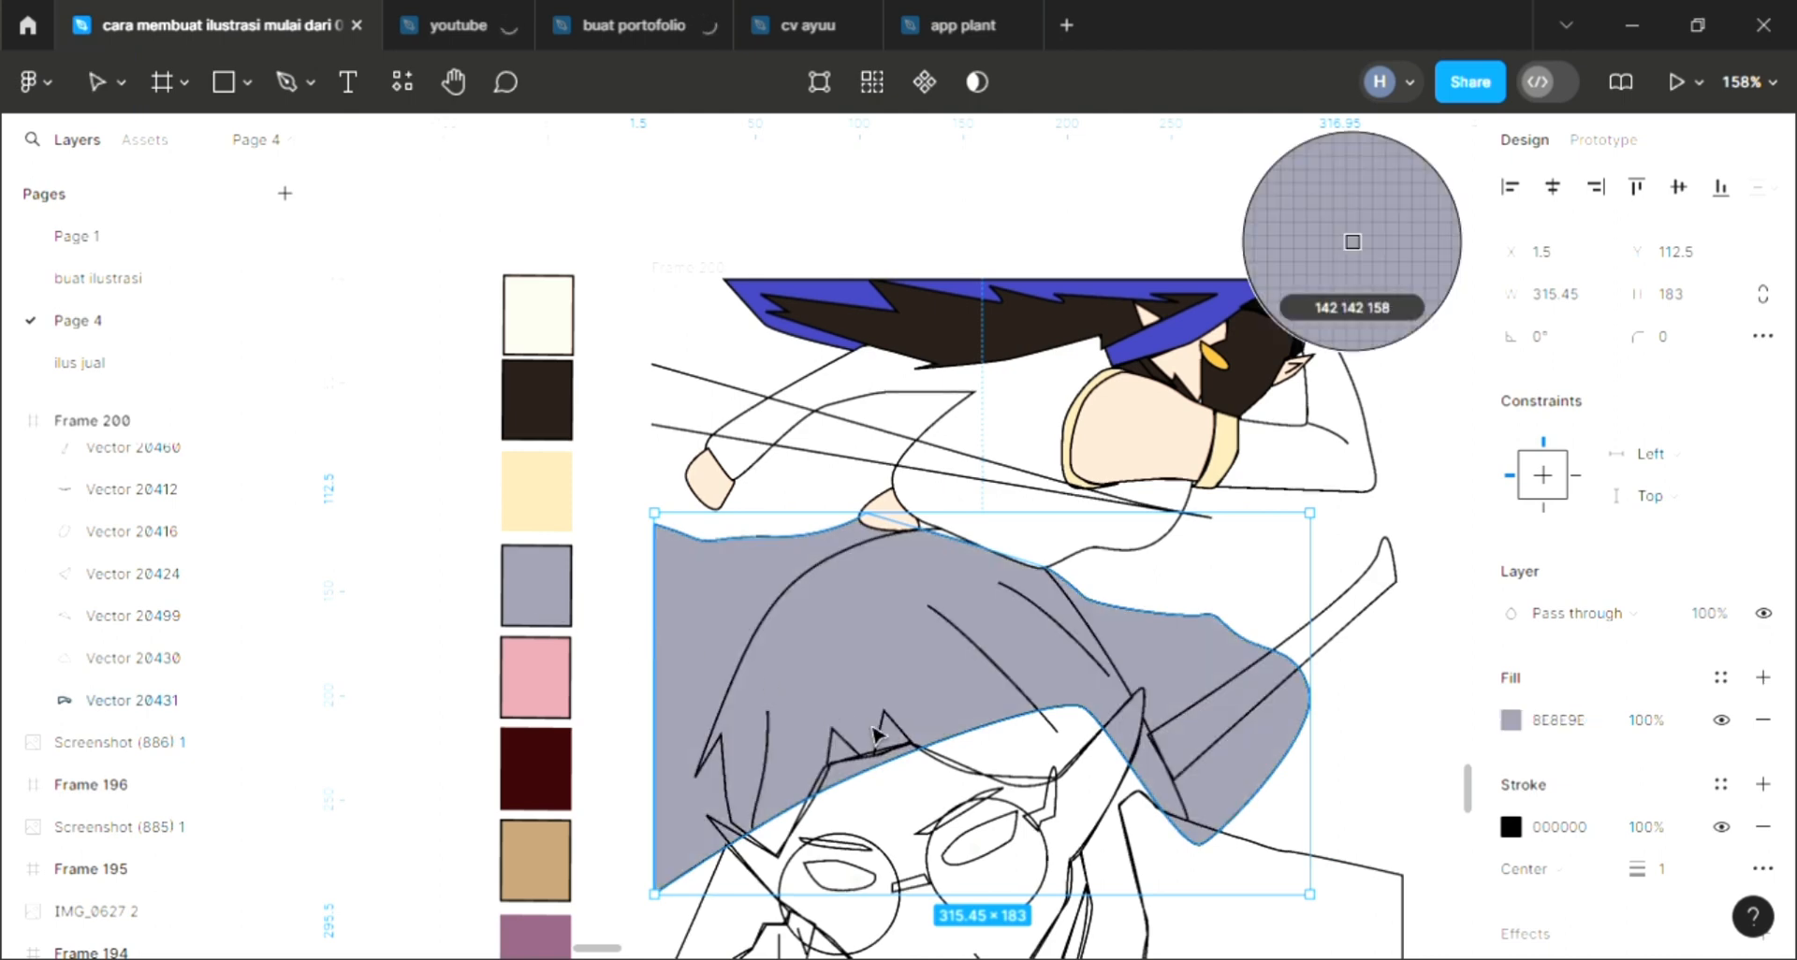
# Fill the long tapering shape crossing the upper character's body with dark brown 261D18 sampled from that character's hair.
pyautogui.click(1360, 806)
pyautogui.scroll(-1, 1254, 744)
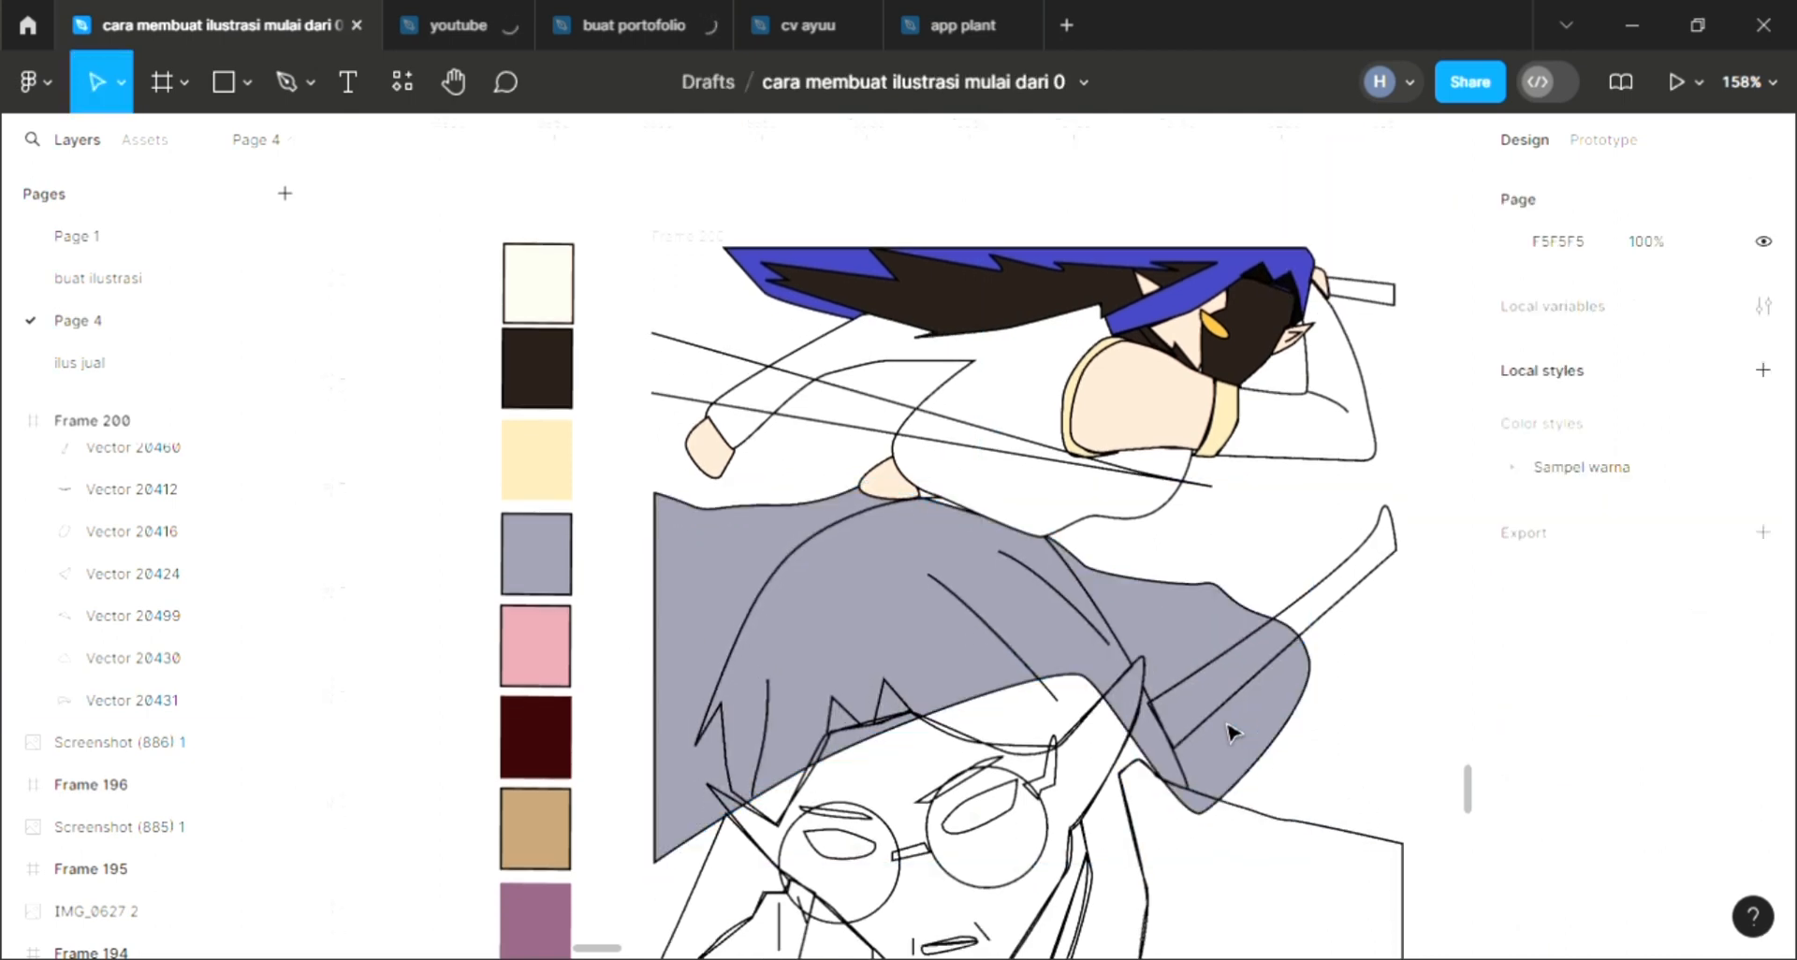
pyautogui.scroll(-2, 1234, 733)
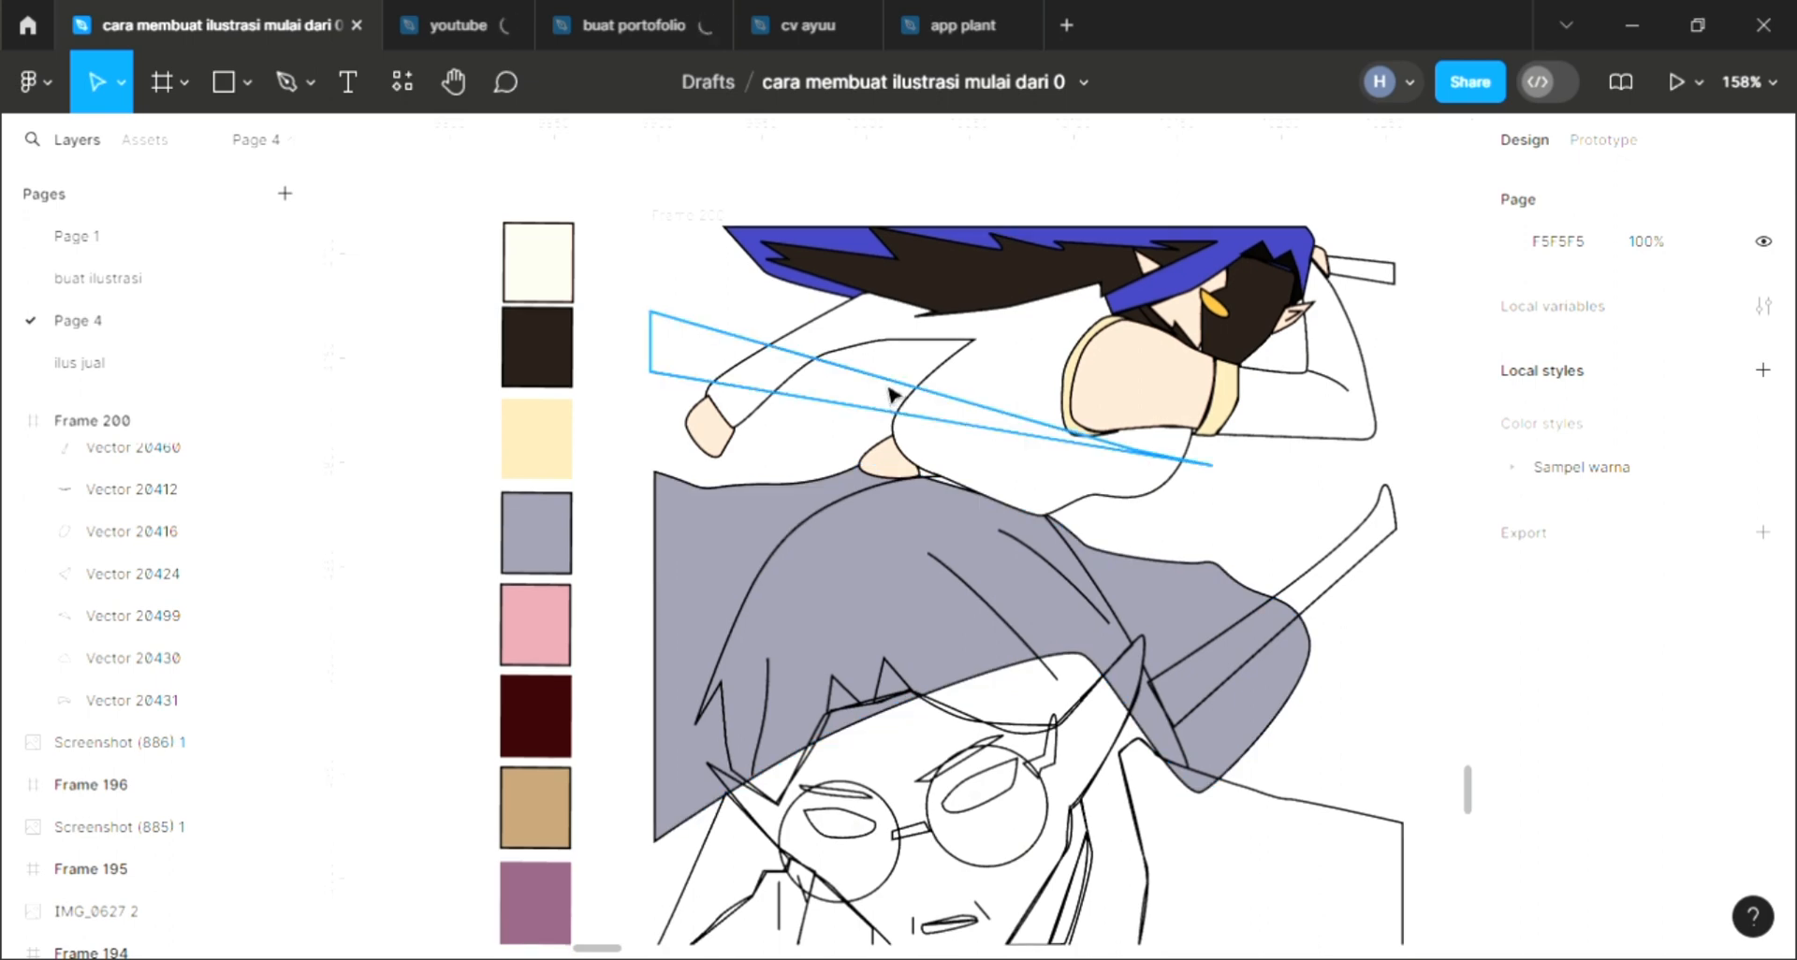
pyautogui.click(1123, 447)
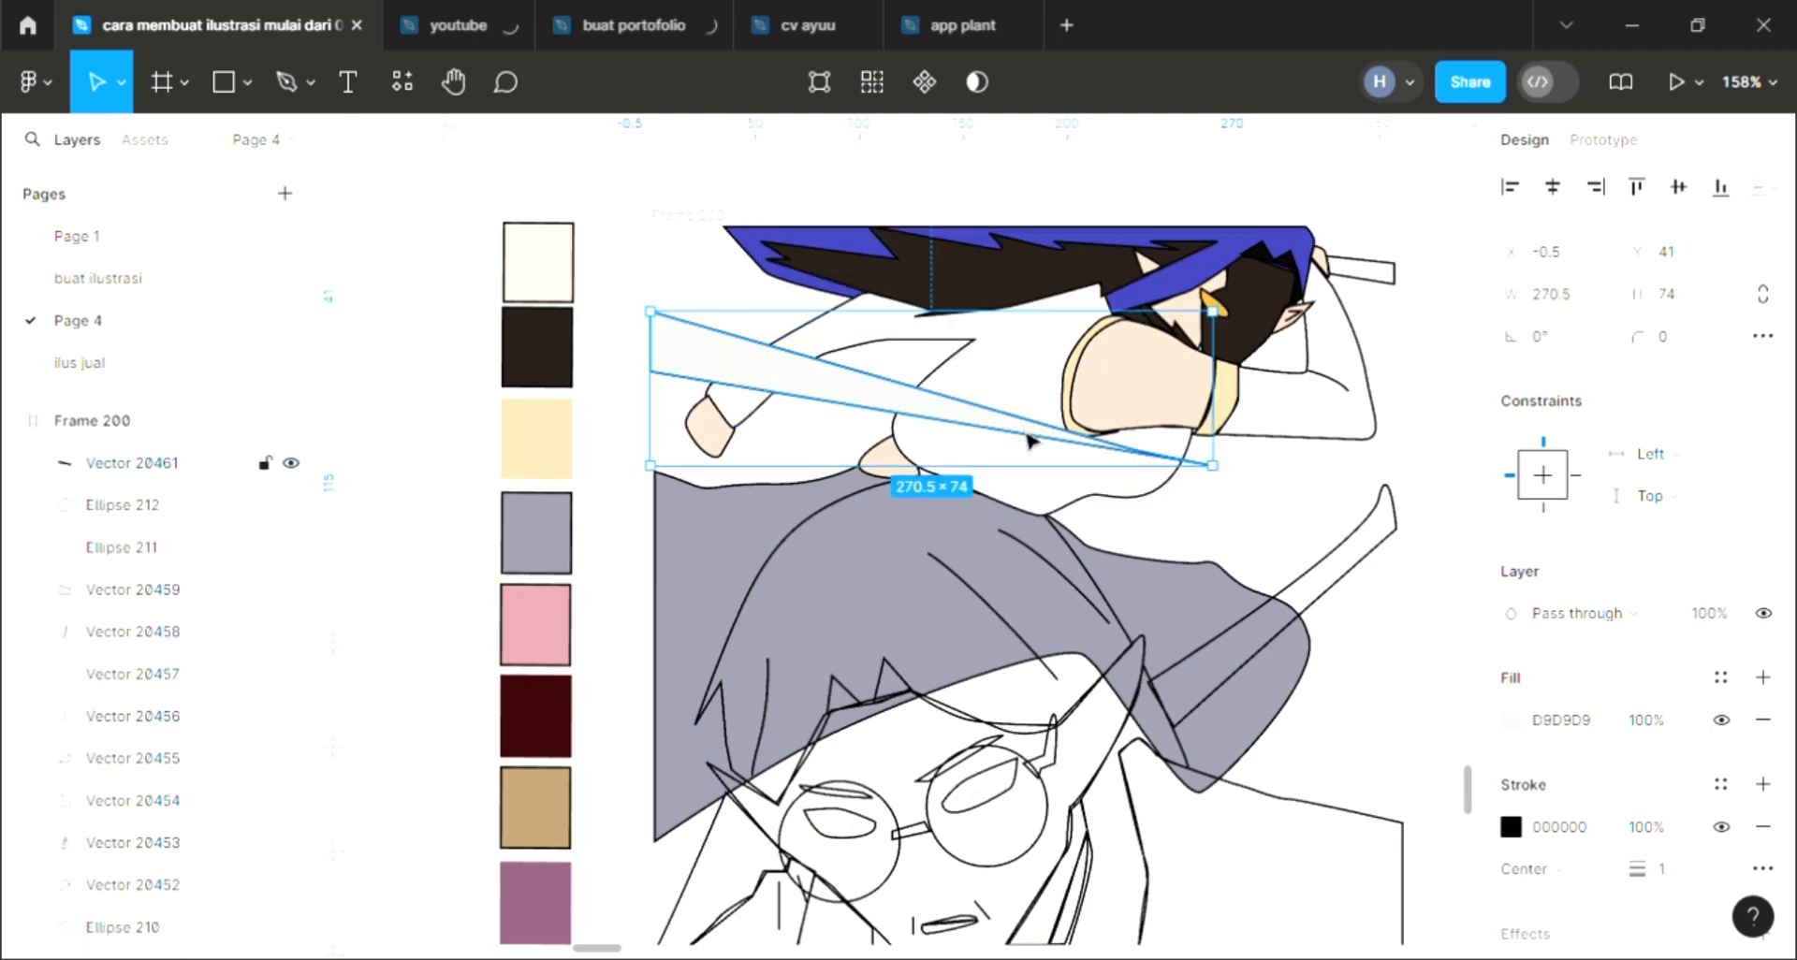
pyautogui.press('i')
pyautogui.click(976, 290)
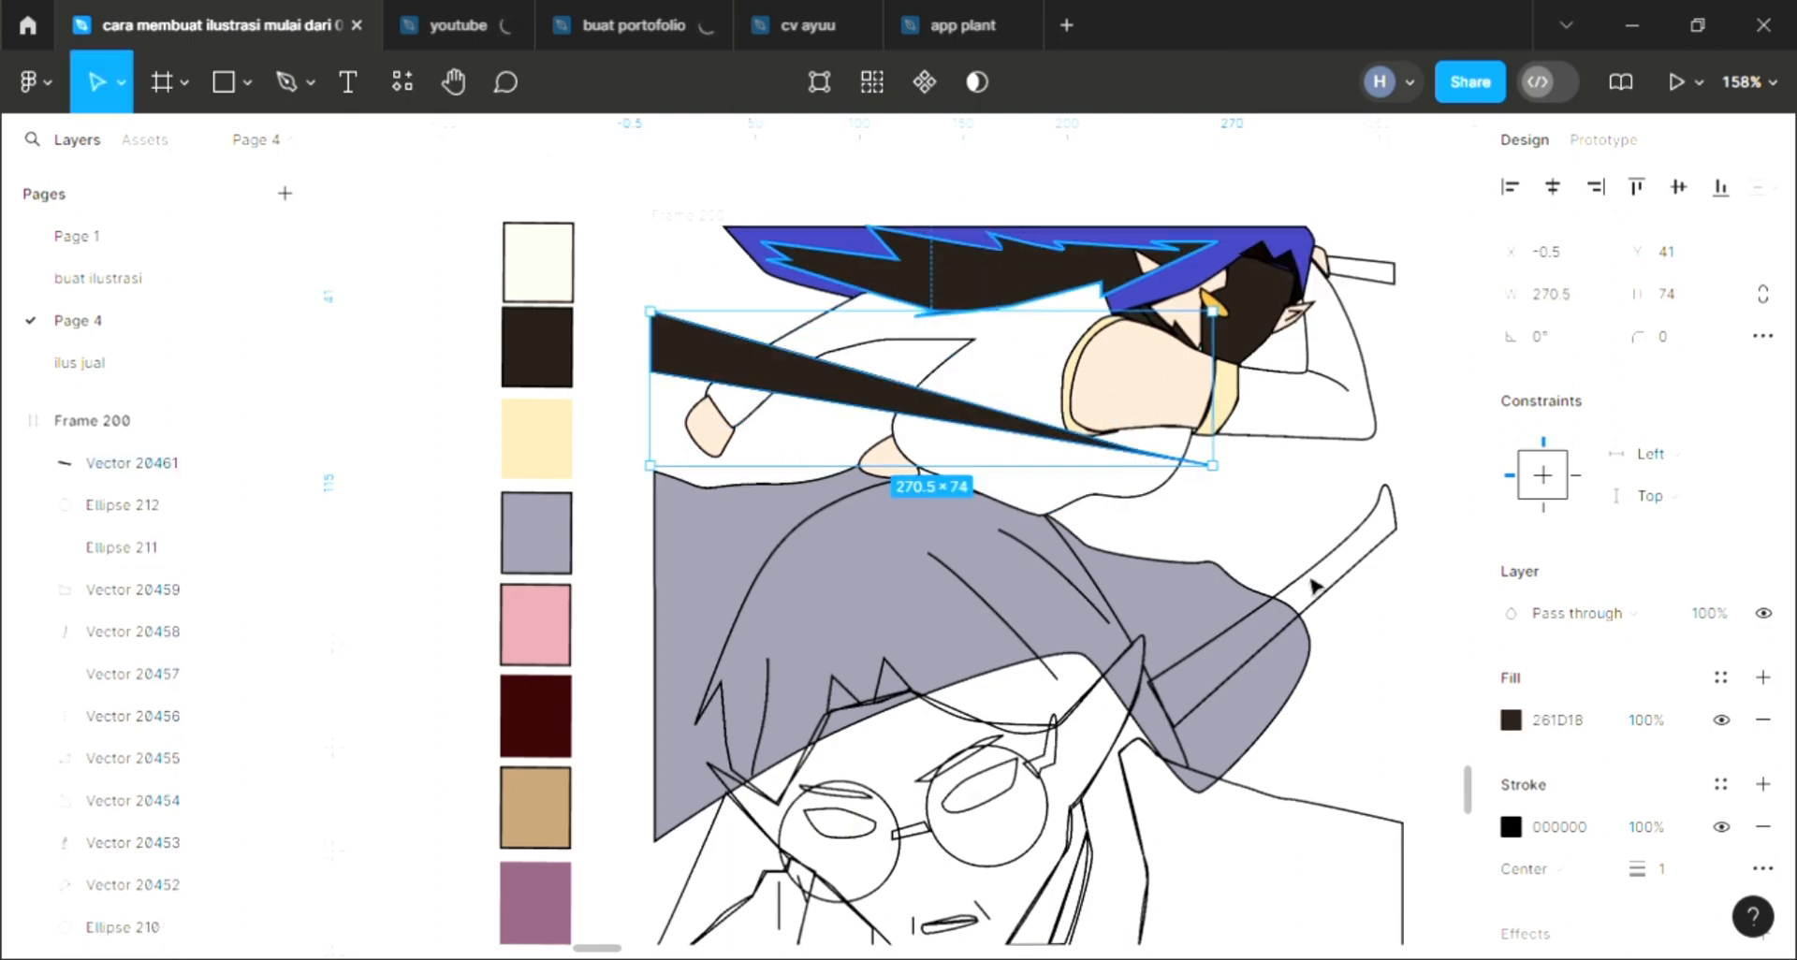
# Fill the slanted curved bar beside the lower character's head with sampled dark brown 261D18.
pyautogui.click(1434, 639)
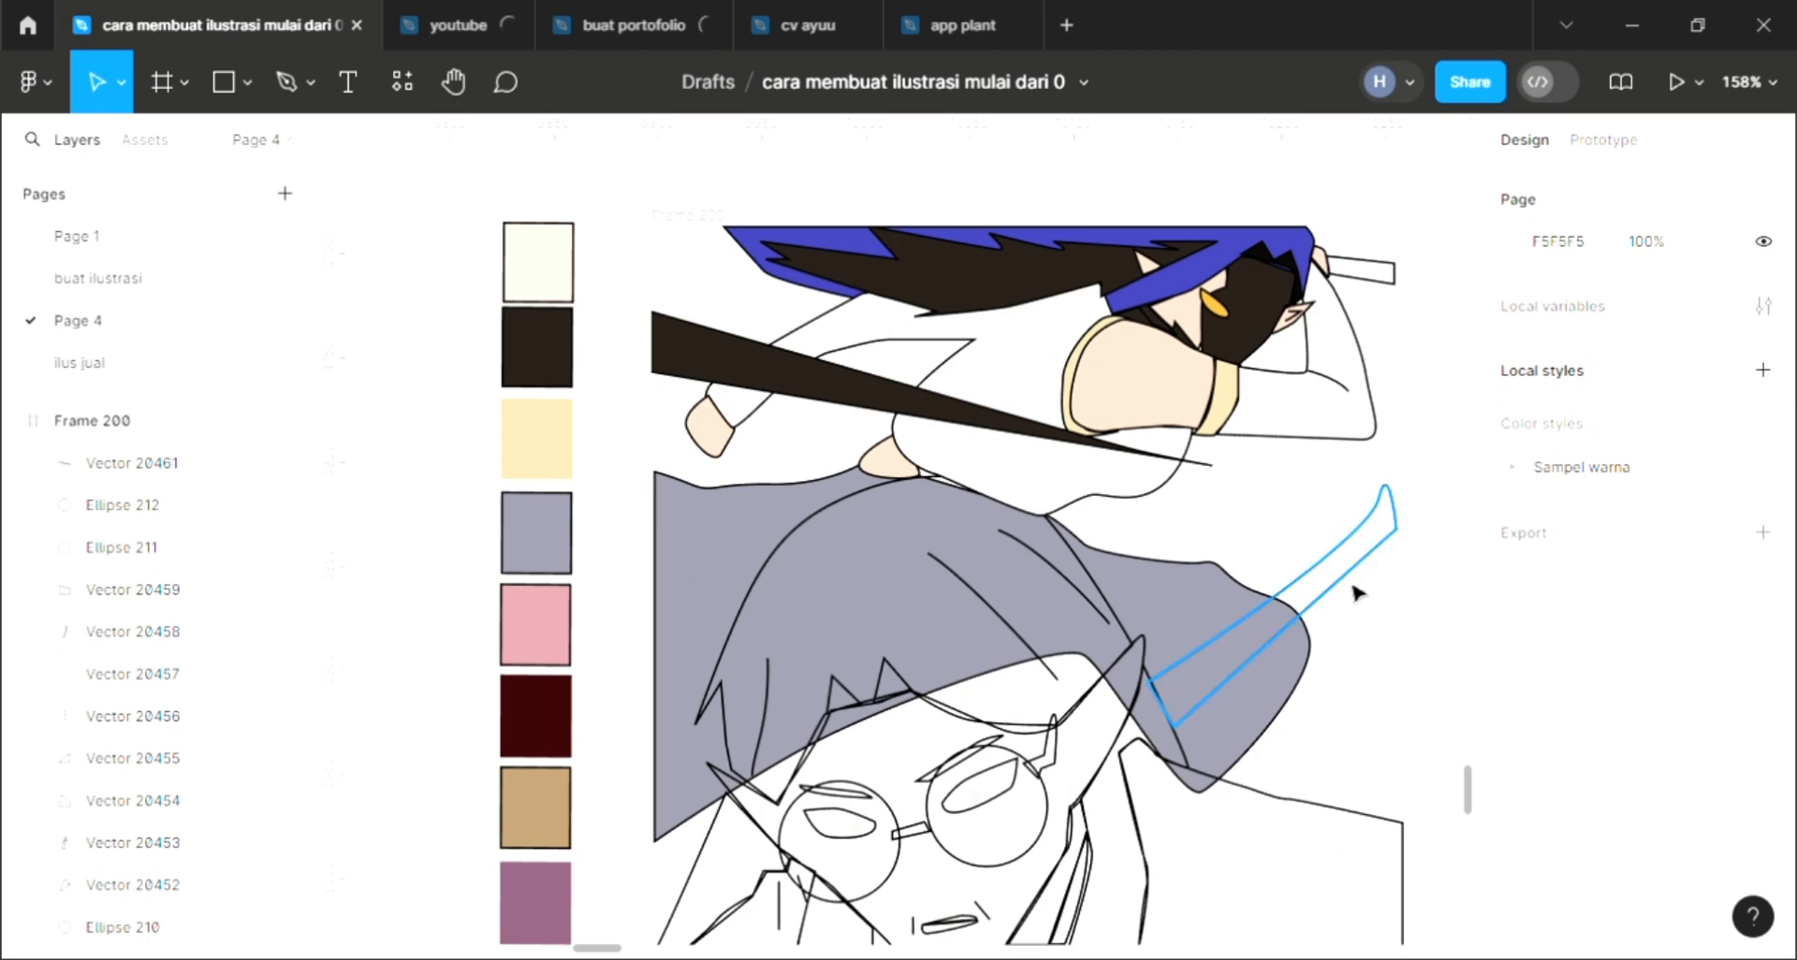
pyautogui.click(1761, 677)
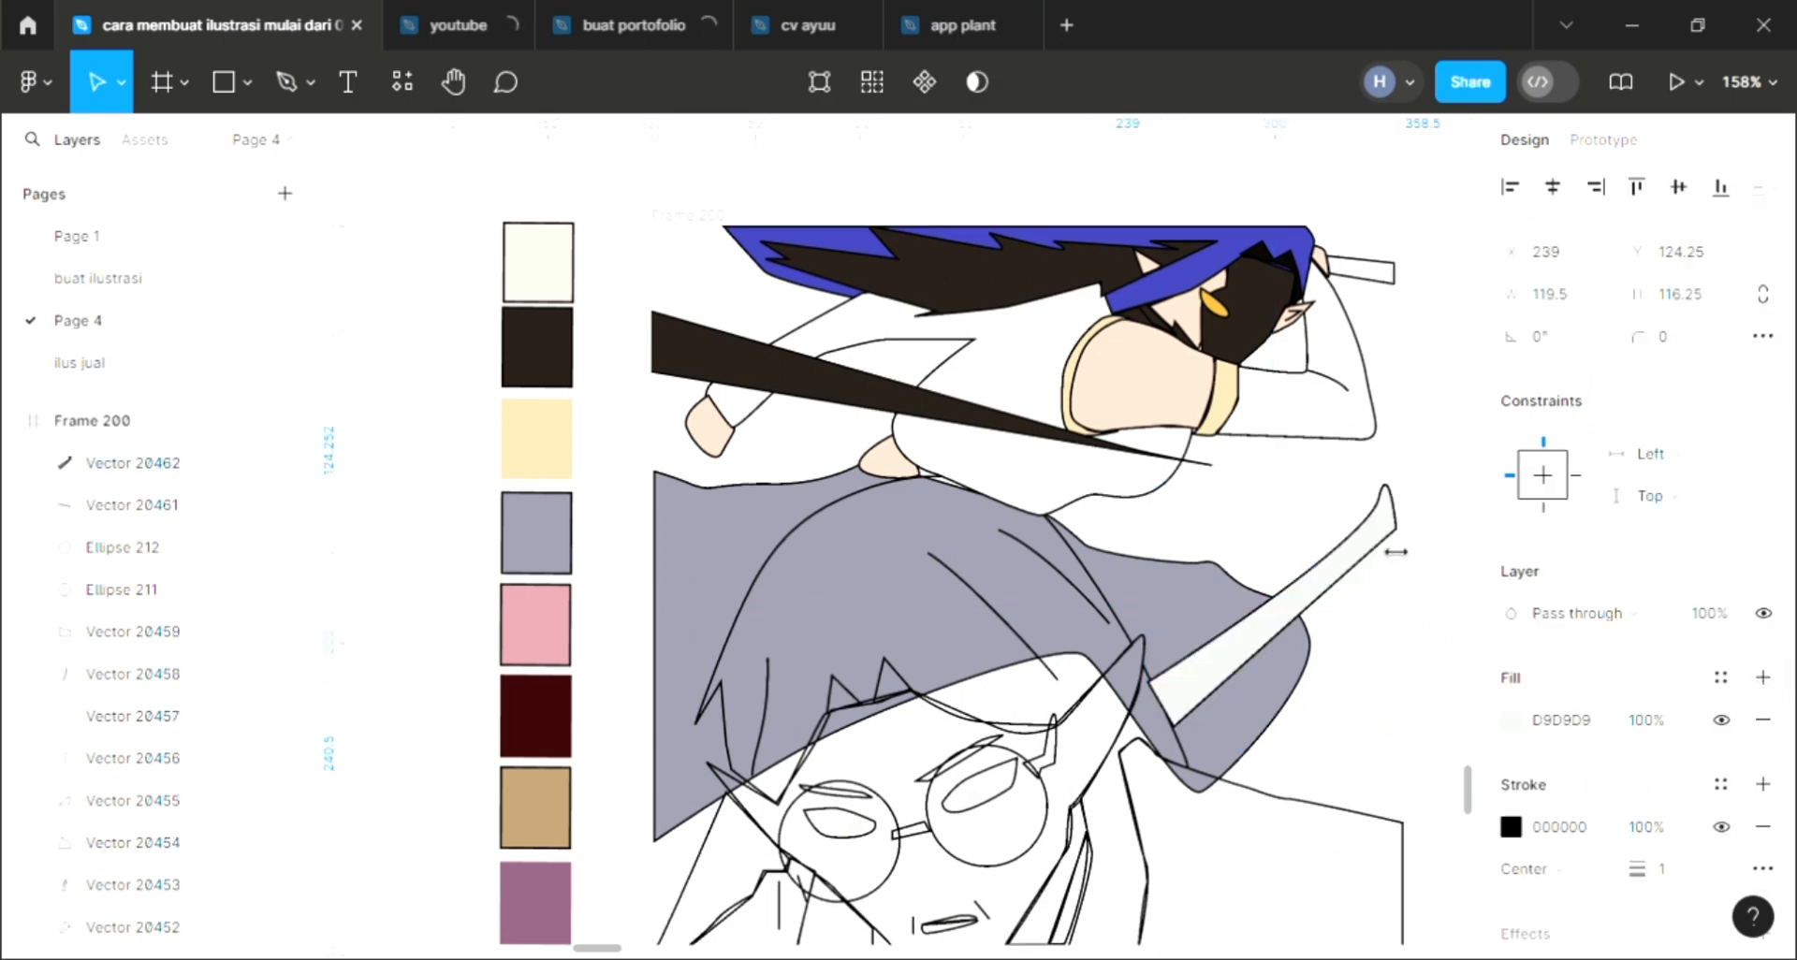
pyautogui.press('i')
pyautogui.click(922, 405)
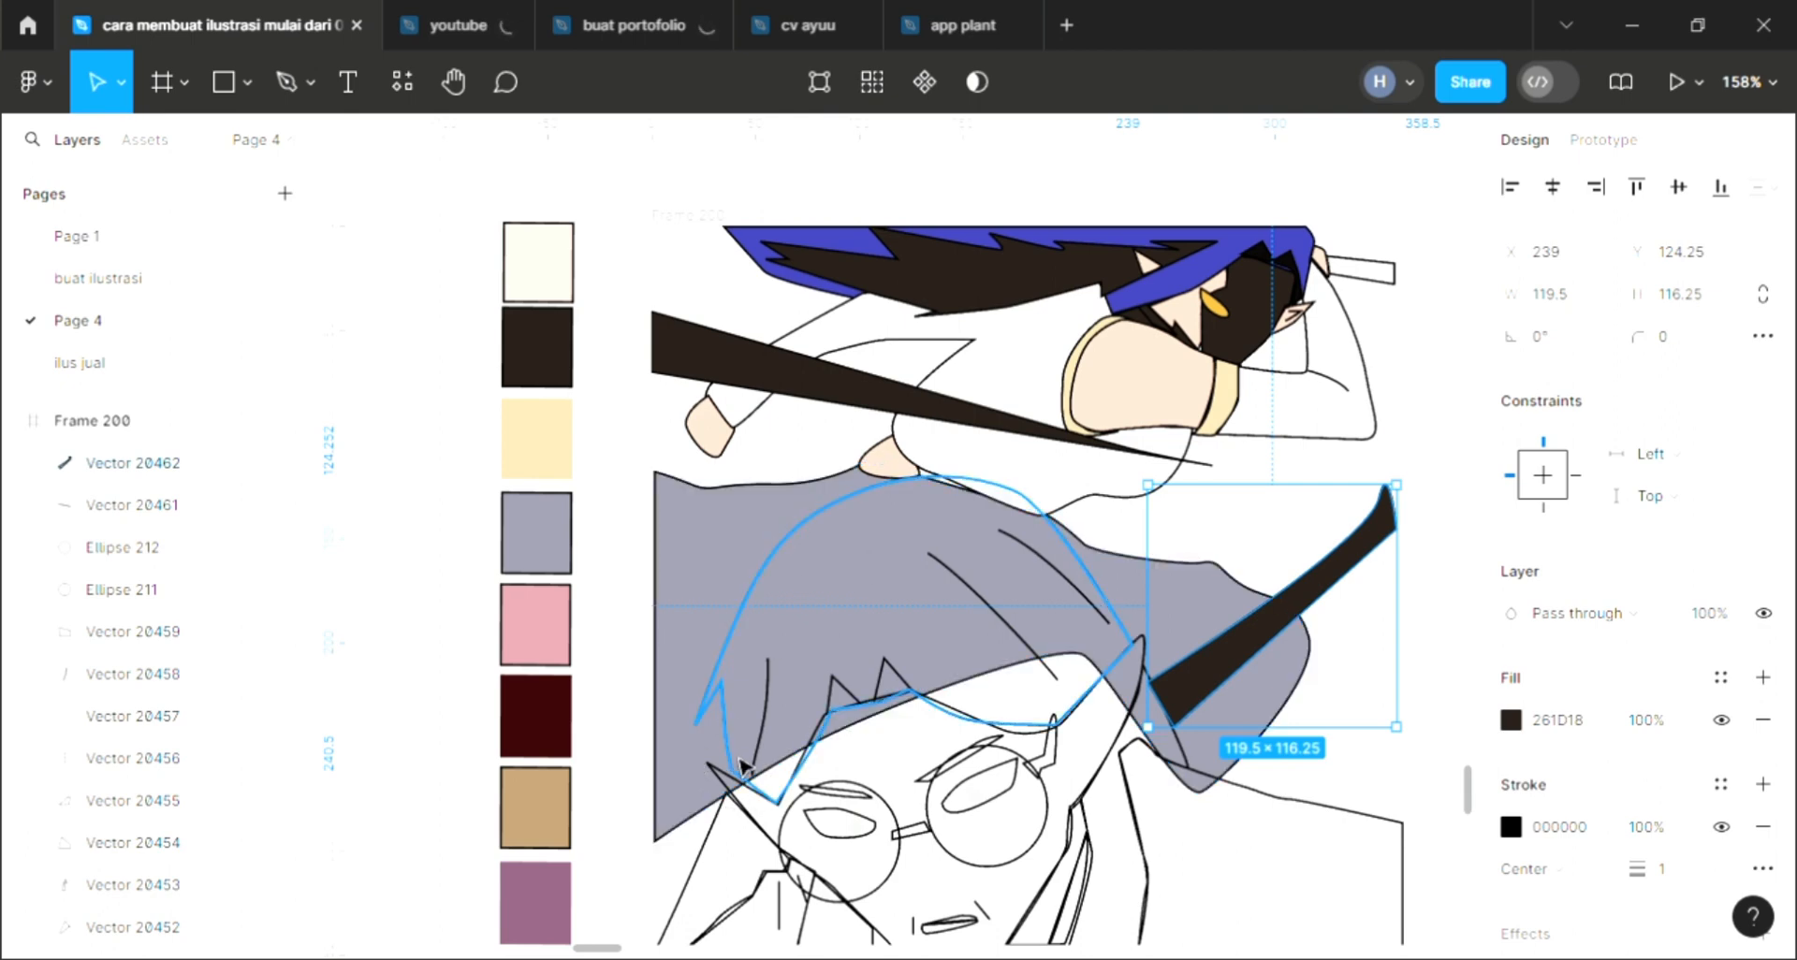
# Give the lower character's hair shape a light green 9BCE9A fill and send it to the back.
pyautogui.click(722, 691)
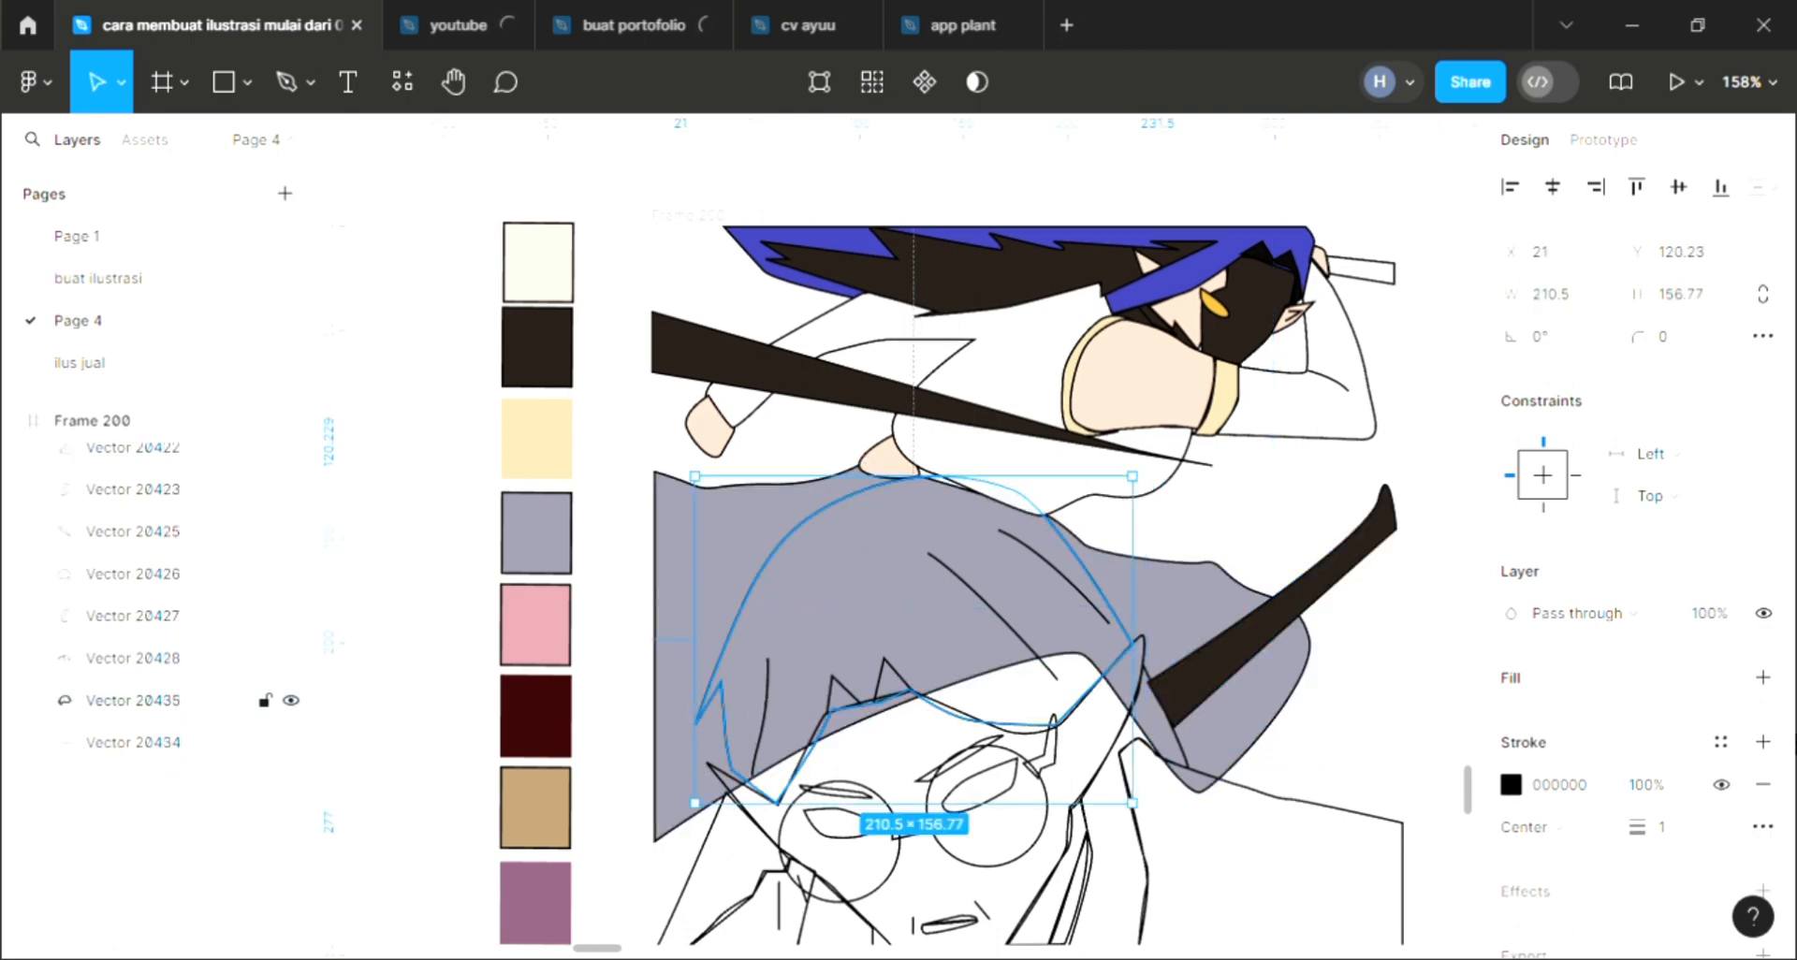
pyautogui.click(1765, 681)
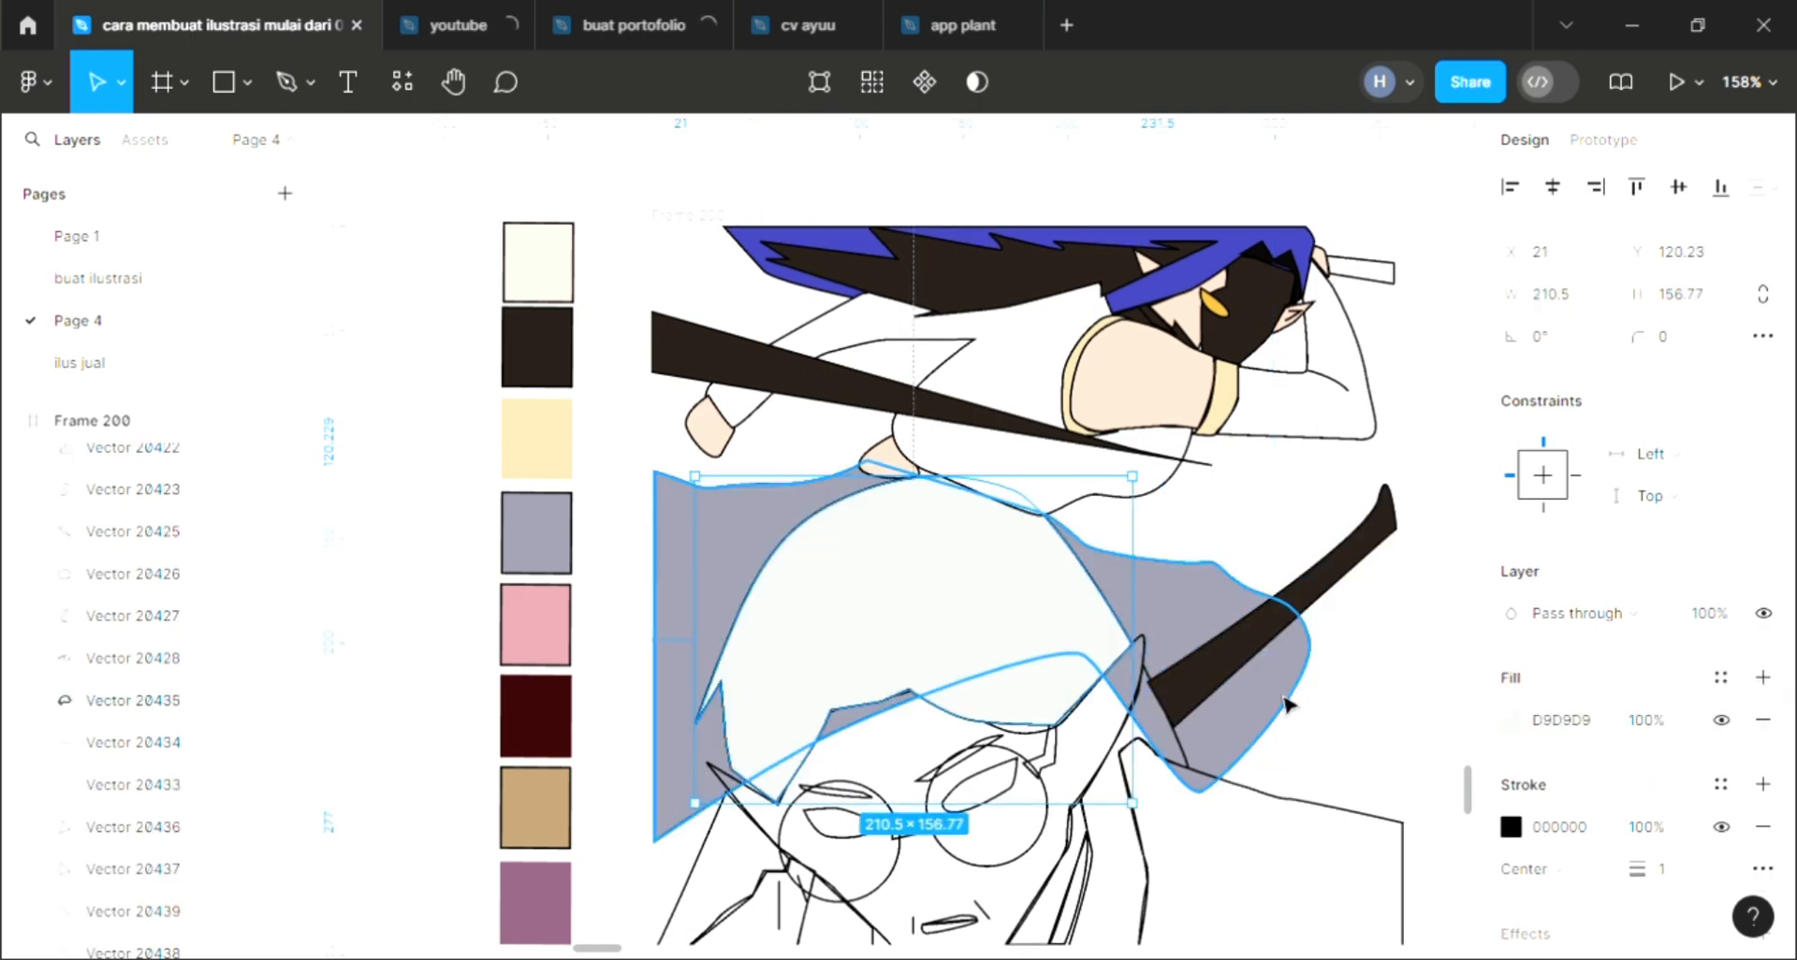
pyautogui.press('[')
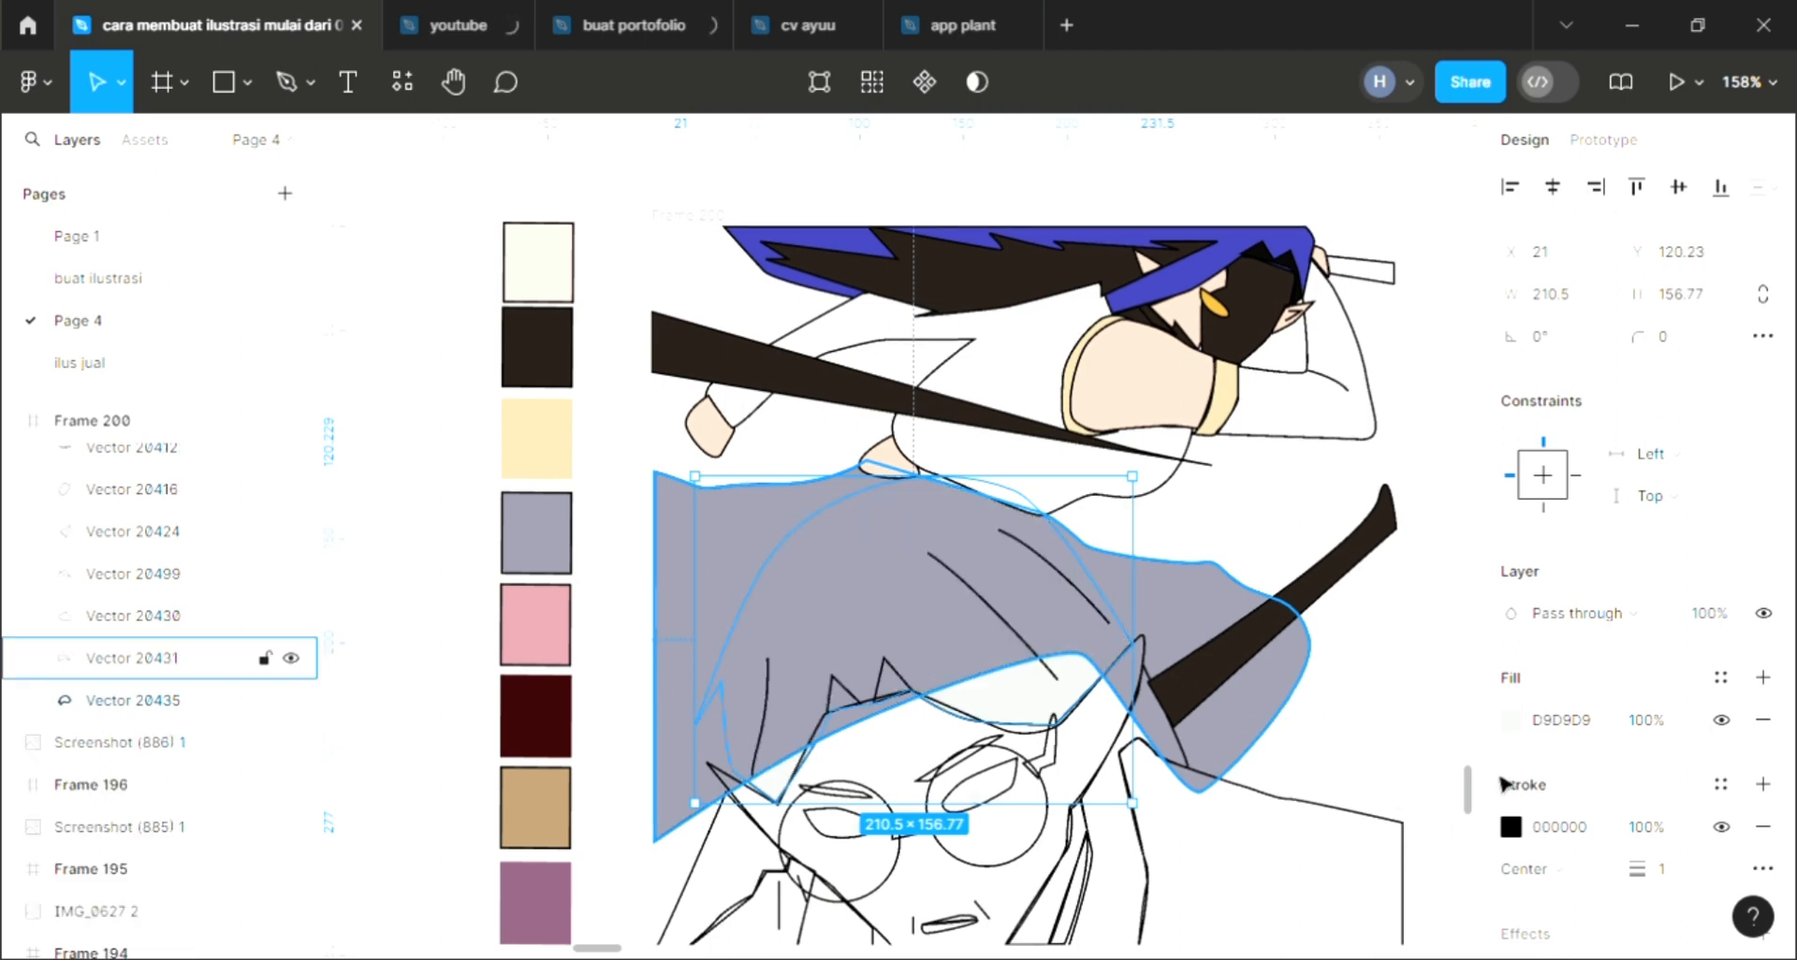
pyautogui.click(1510, 720)
pyautogui.click(1309, 625)
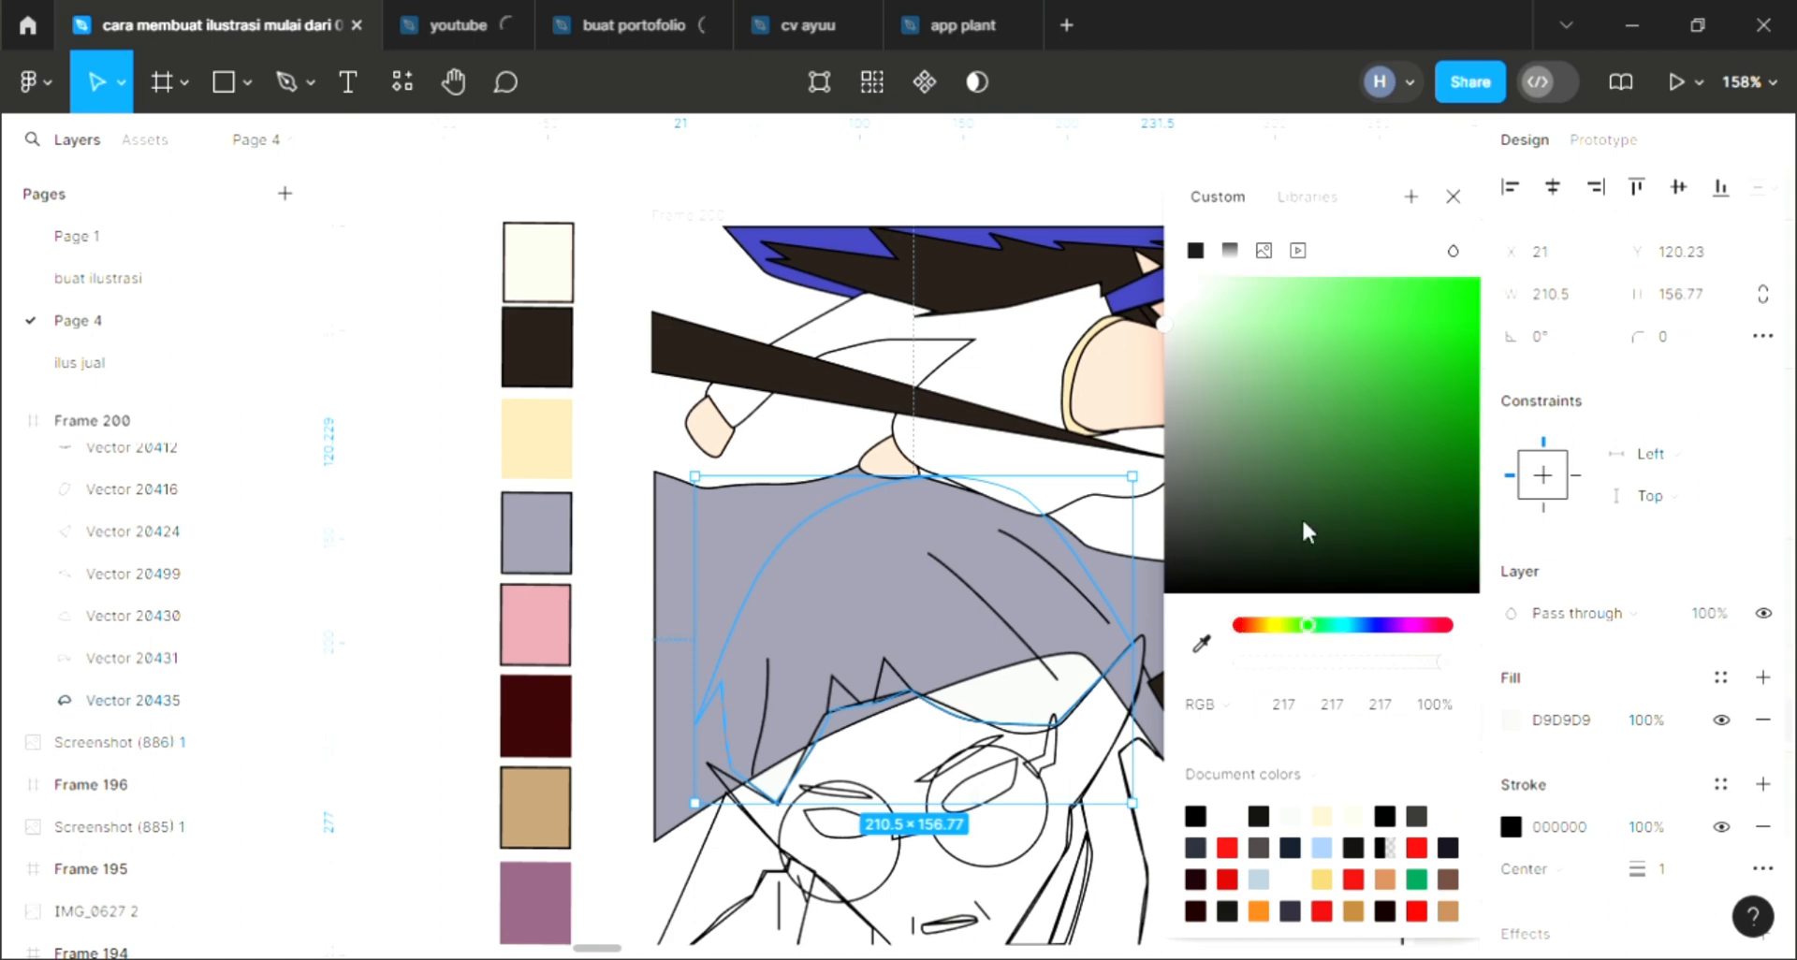
pyautogui.click(1245, 338)
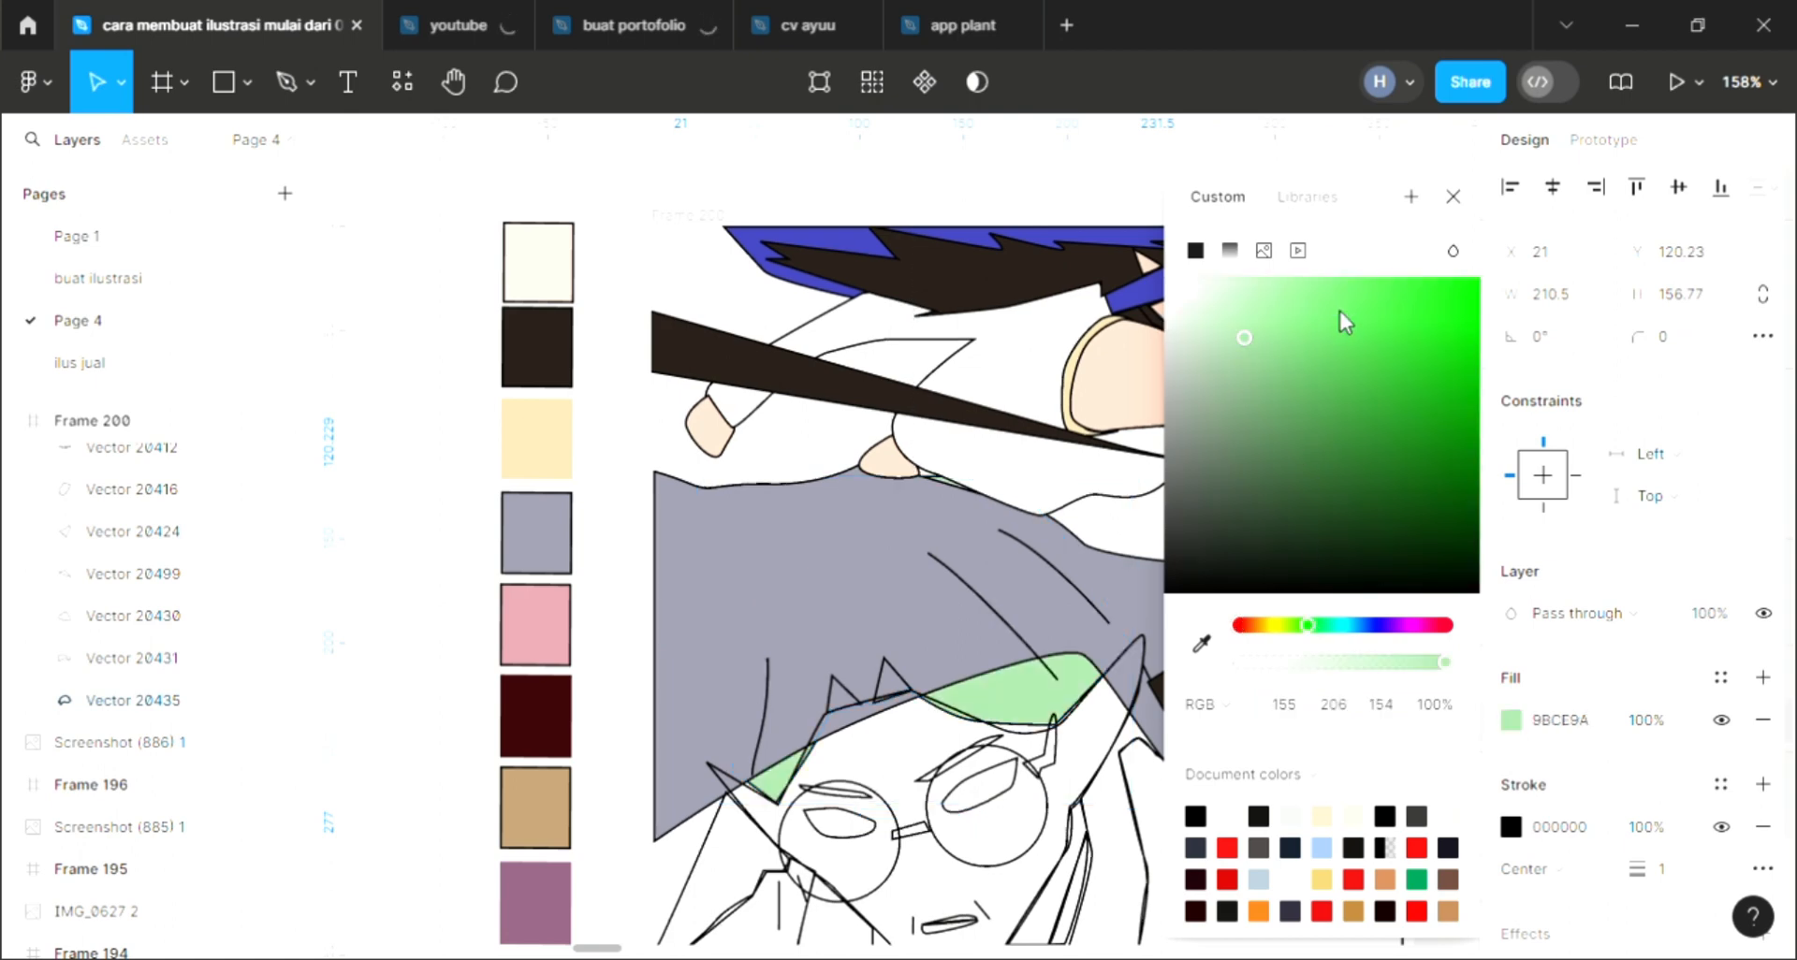
pyautogui.click(1451, 198)
# Move the large grey wavy shape behind the lower character's green hair.
pyautogui.click(719, 639)
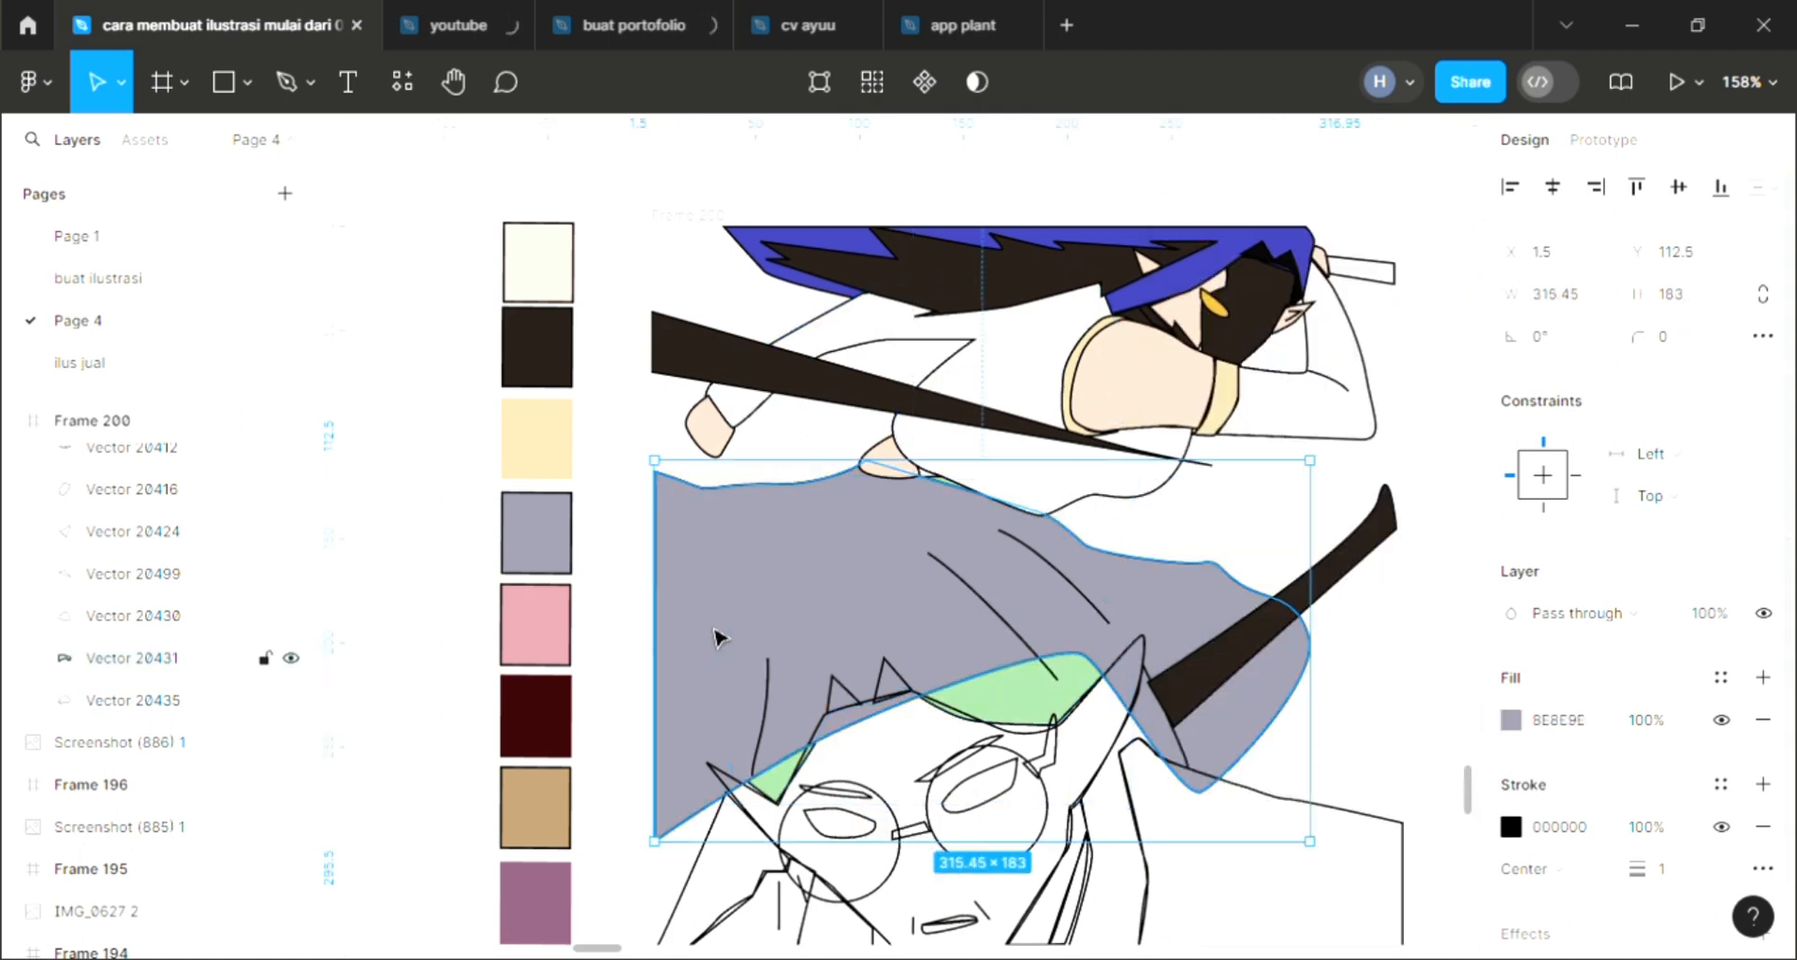
pyautogui.hotkey('ctrl', '[')
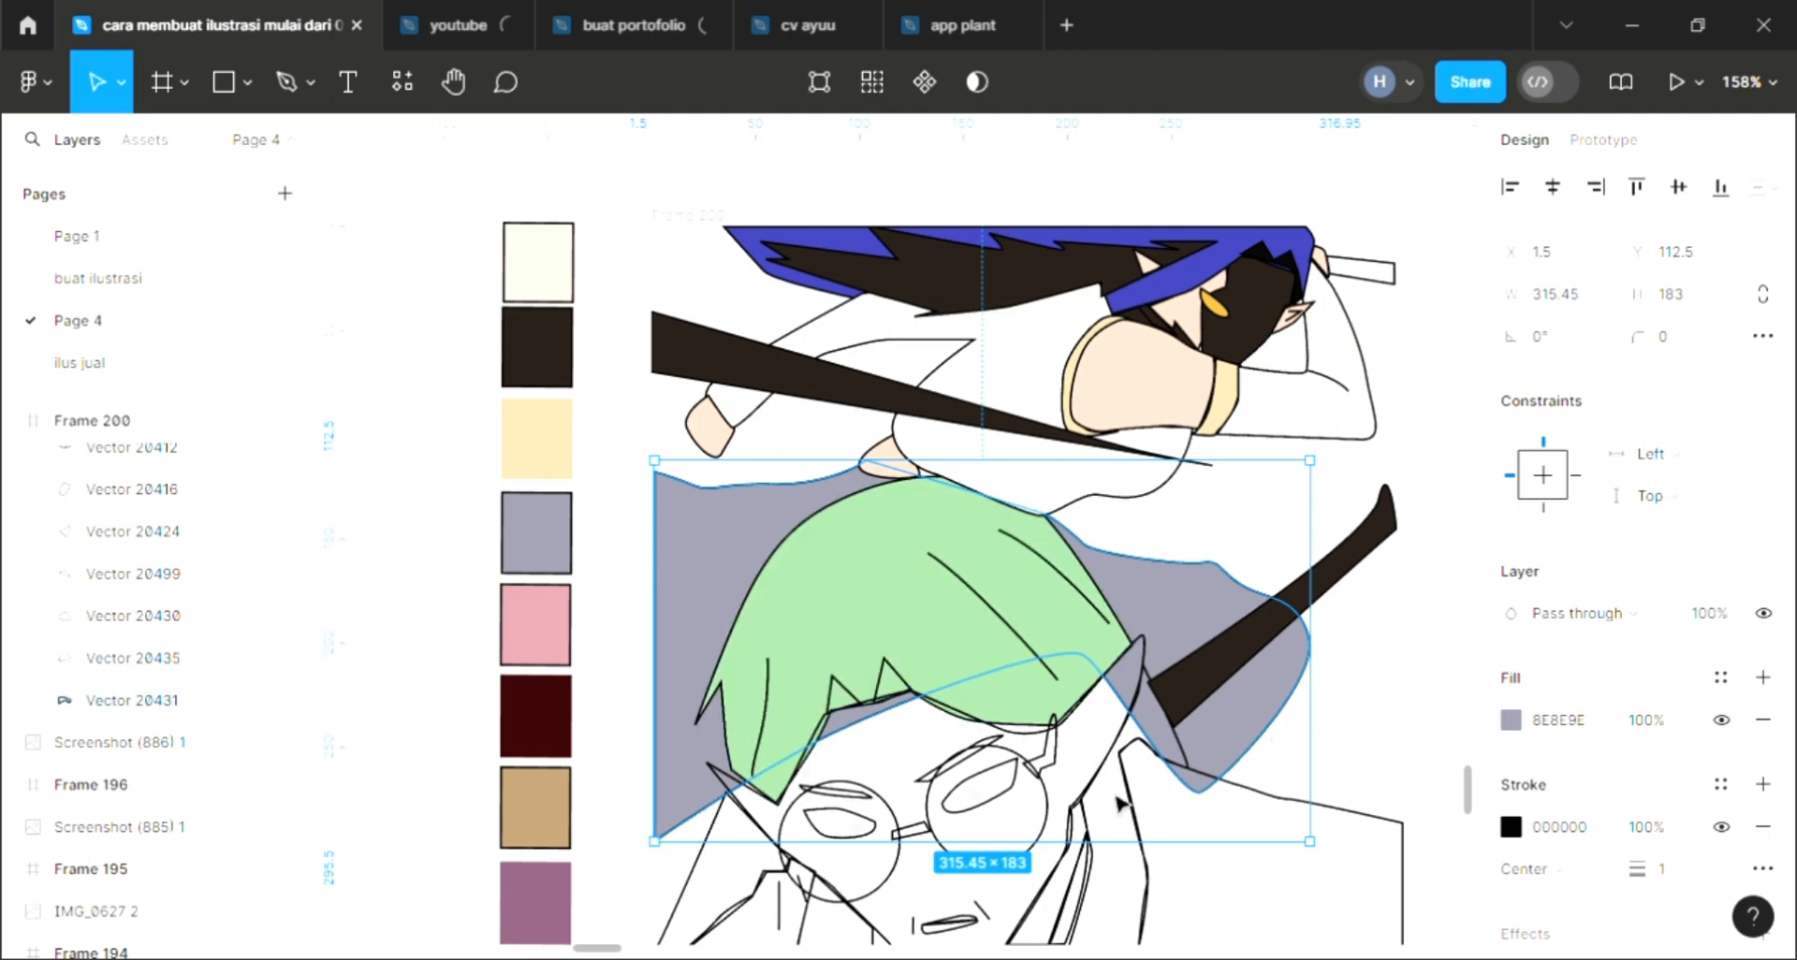
pyautogui.press('Escape')
# Fill both of the lower character's eyebrows with green 9BCE9A sampled from the hair.
pyautogui.scroll(-3, 917, 814)
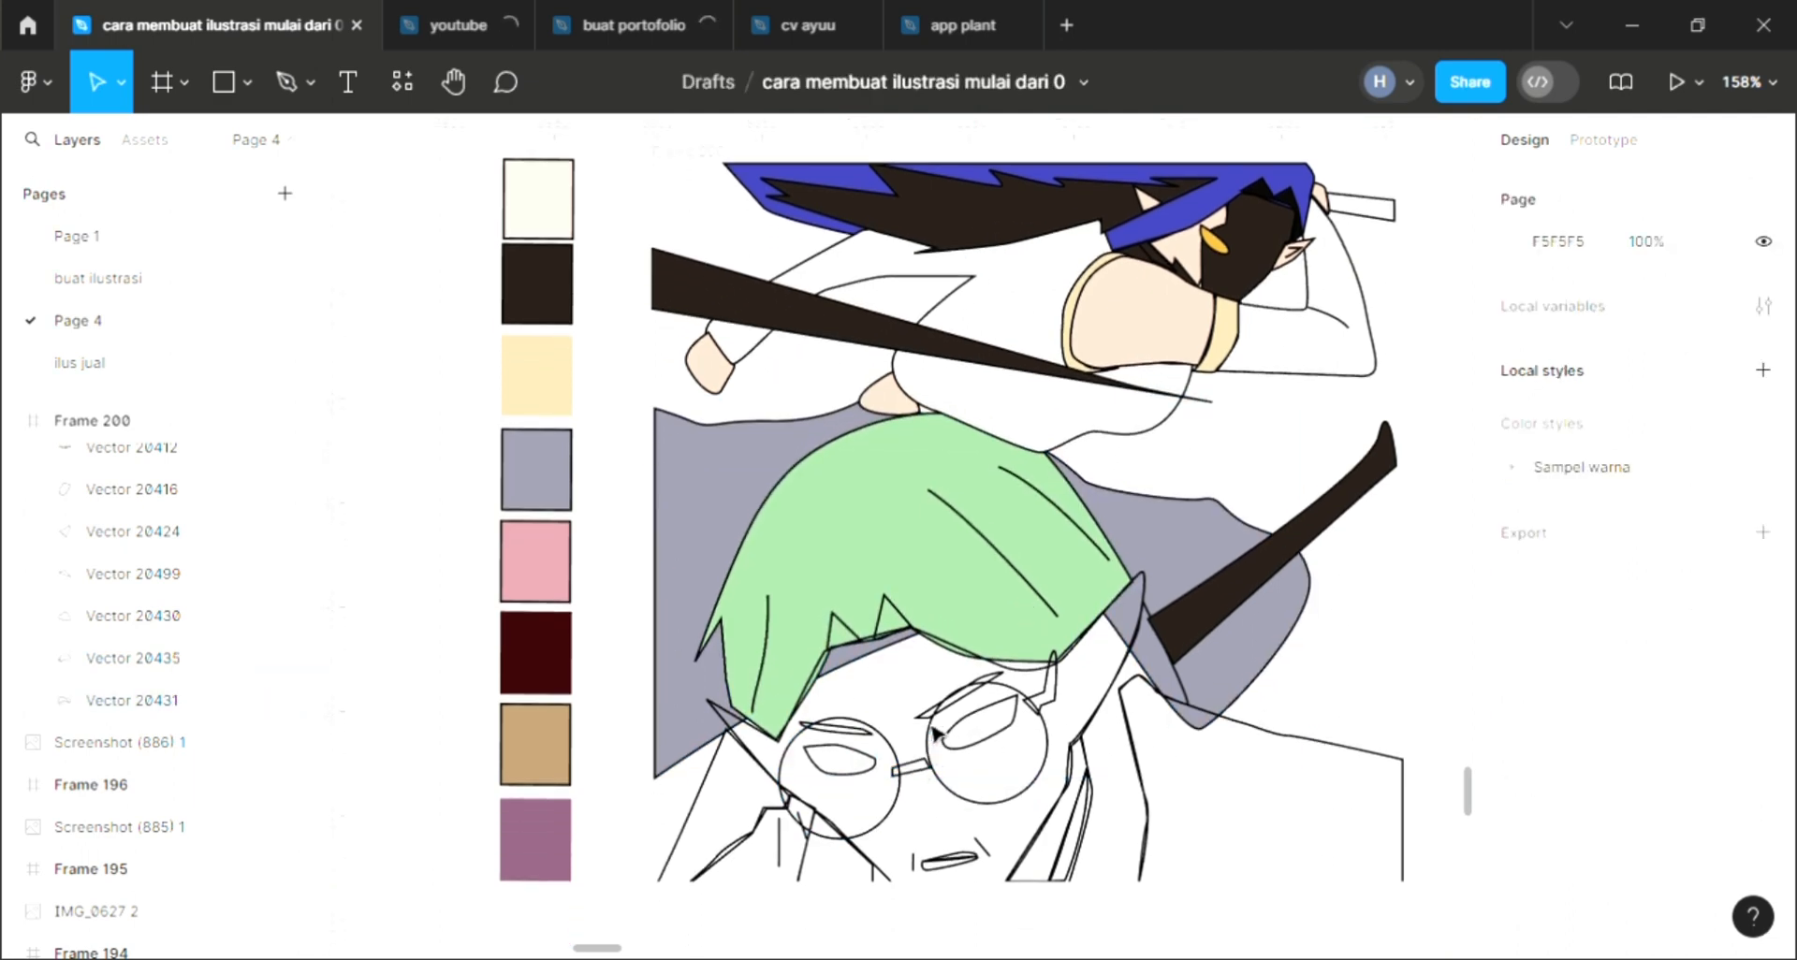
pyautogui.click(932, 728)
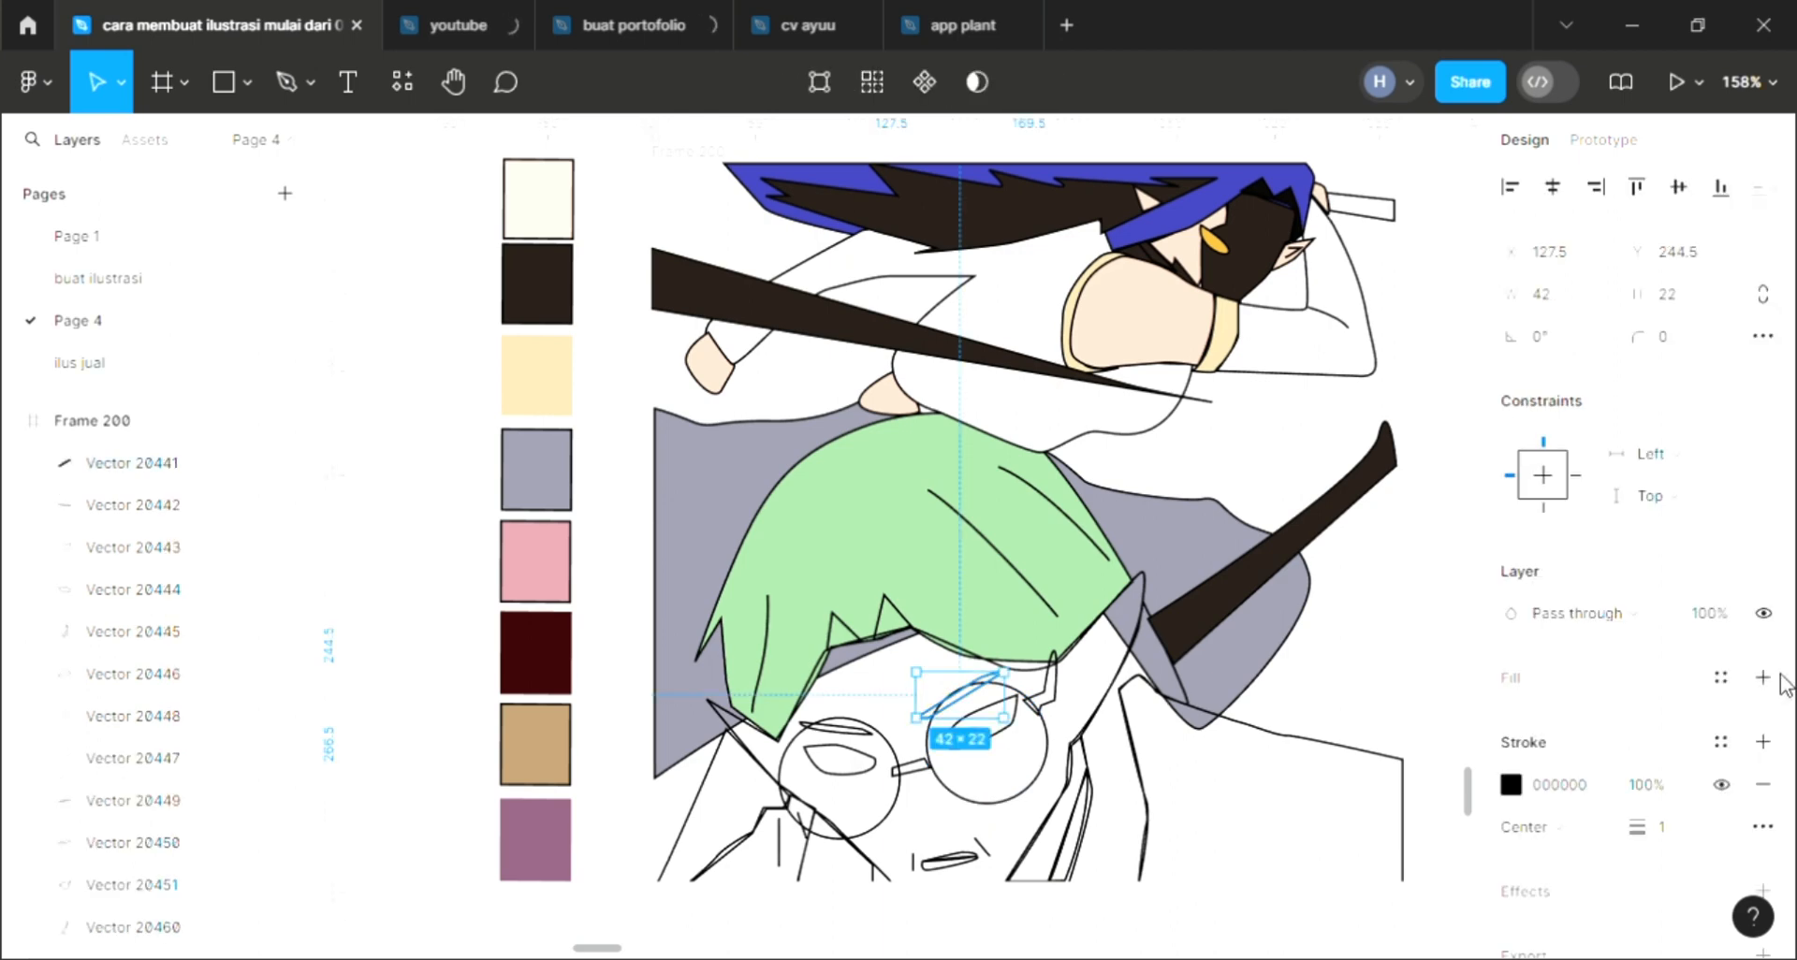
pyautogui.press('i')
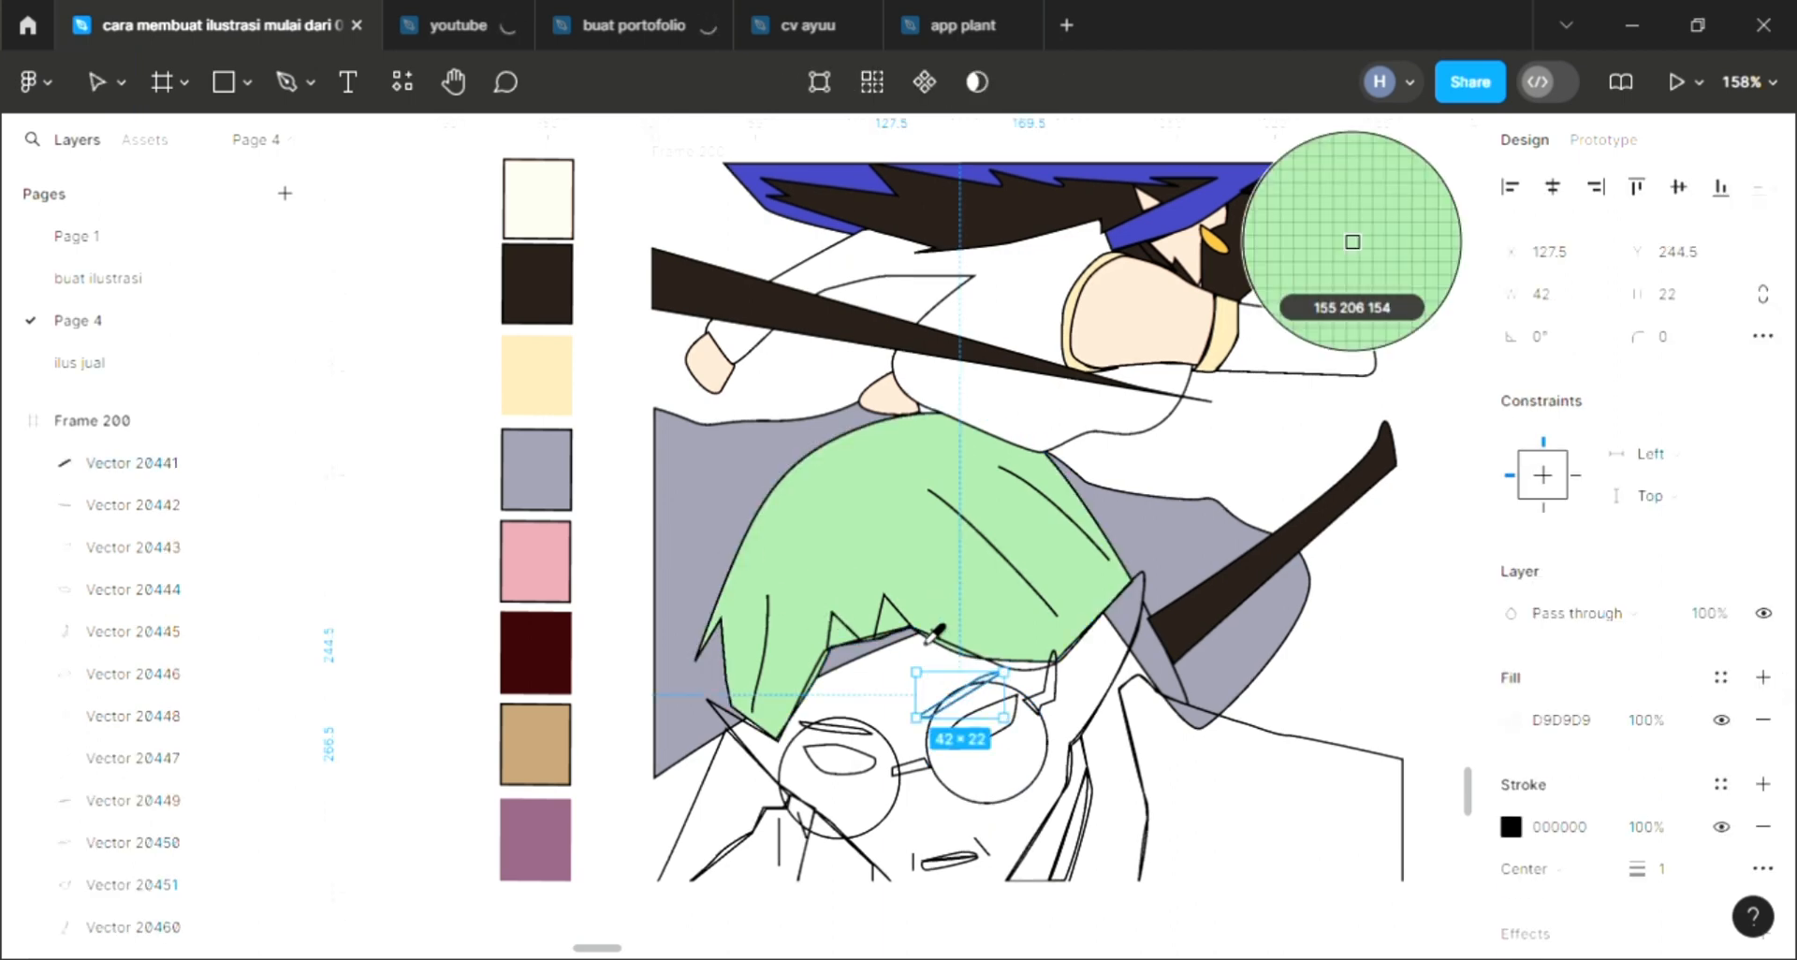
pyautogui.click(850, 618)
pyautogui.click(852, 733)
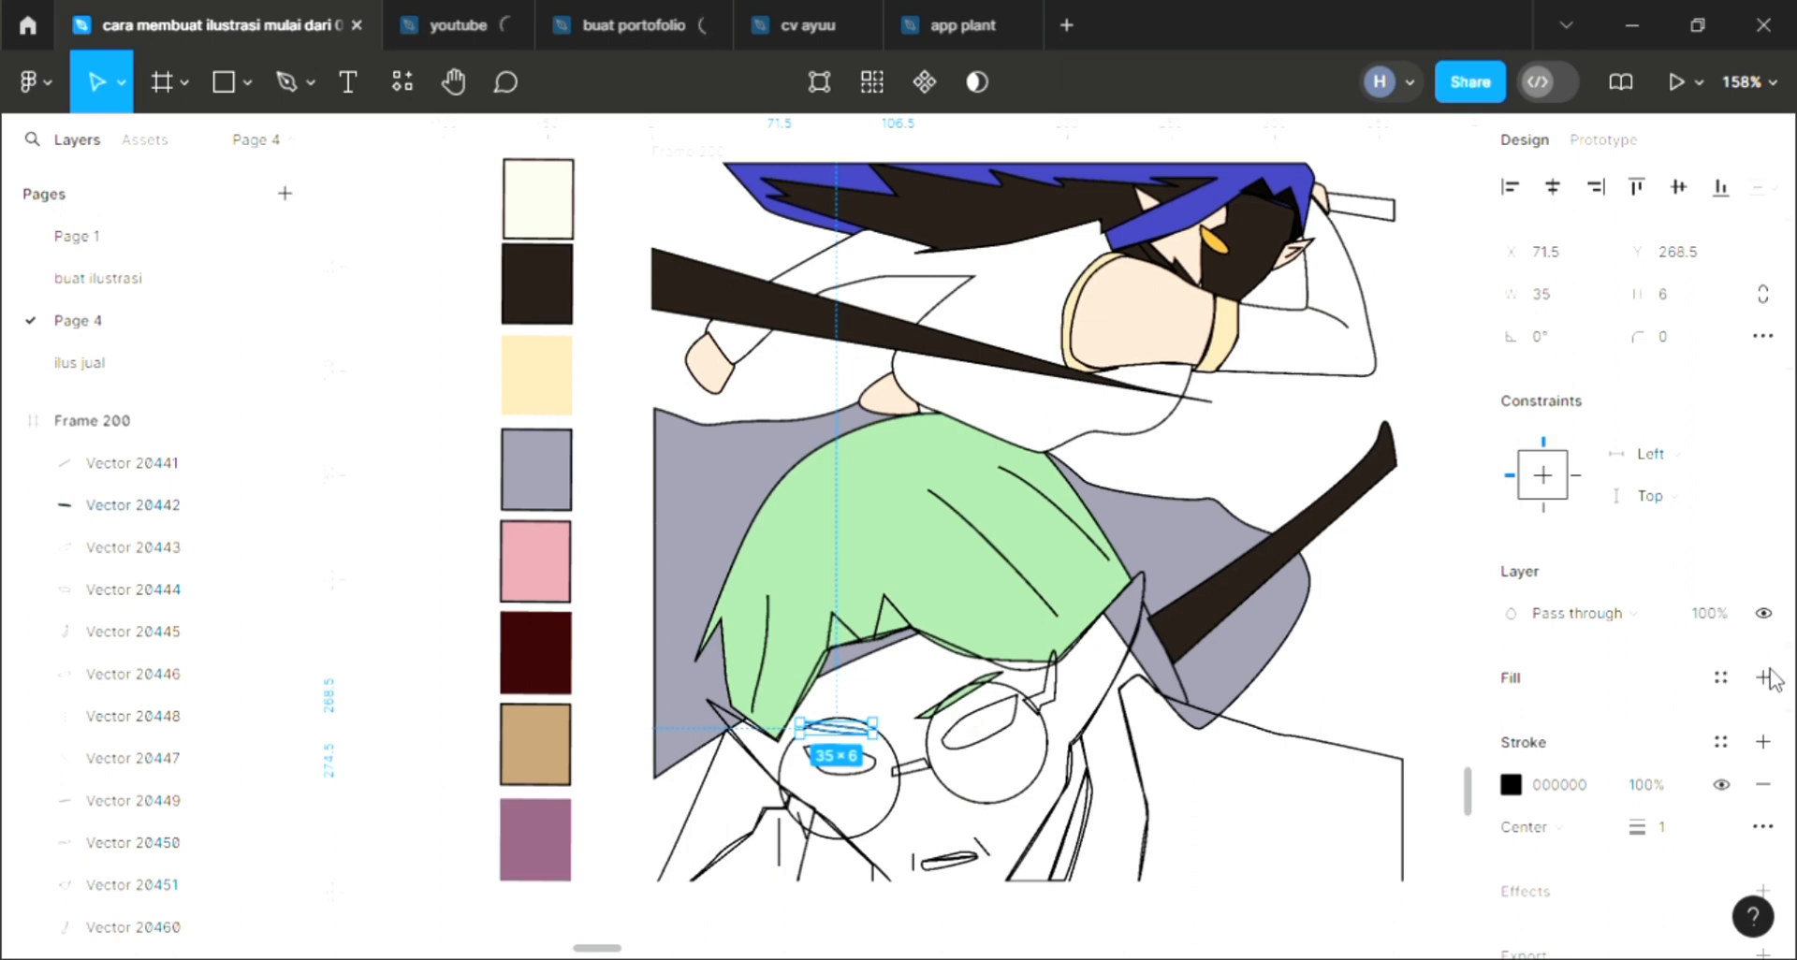
pyautogui.press('i')
pyautogui.click(935, 530)
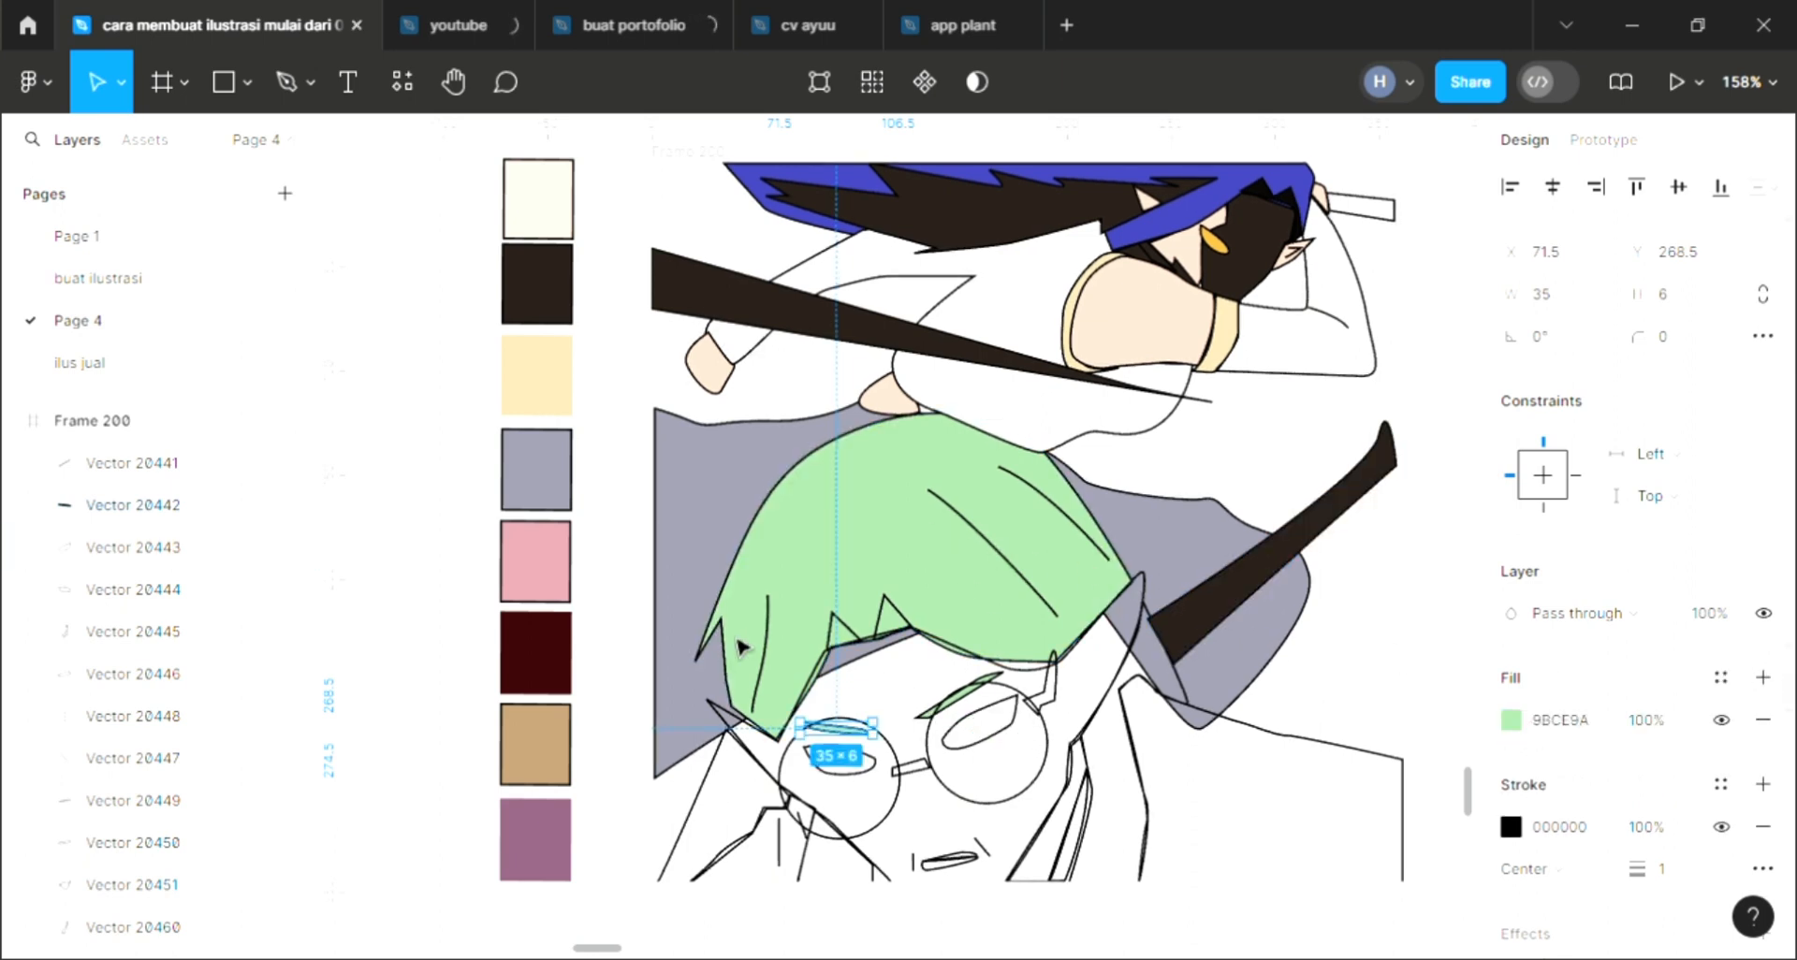
# Fill the lower character's face with skin tone F1CDBA sampled from the rounded skin shape and send it to the back.
pyautogui.click(737, 724)
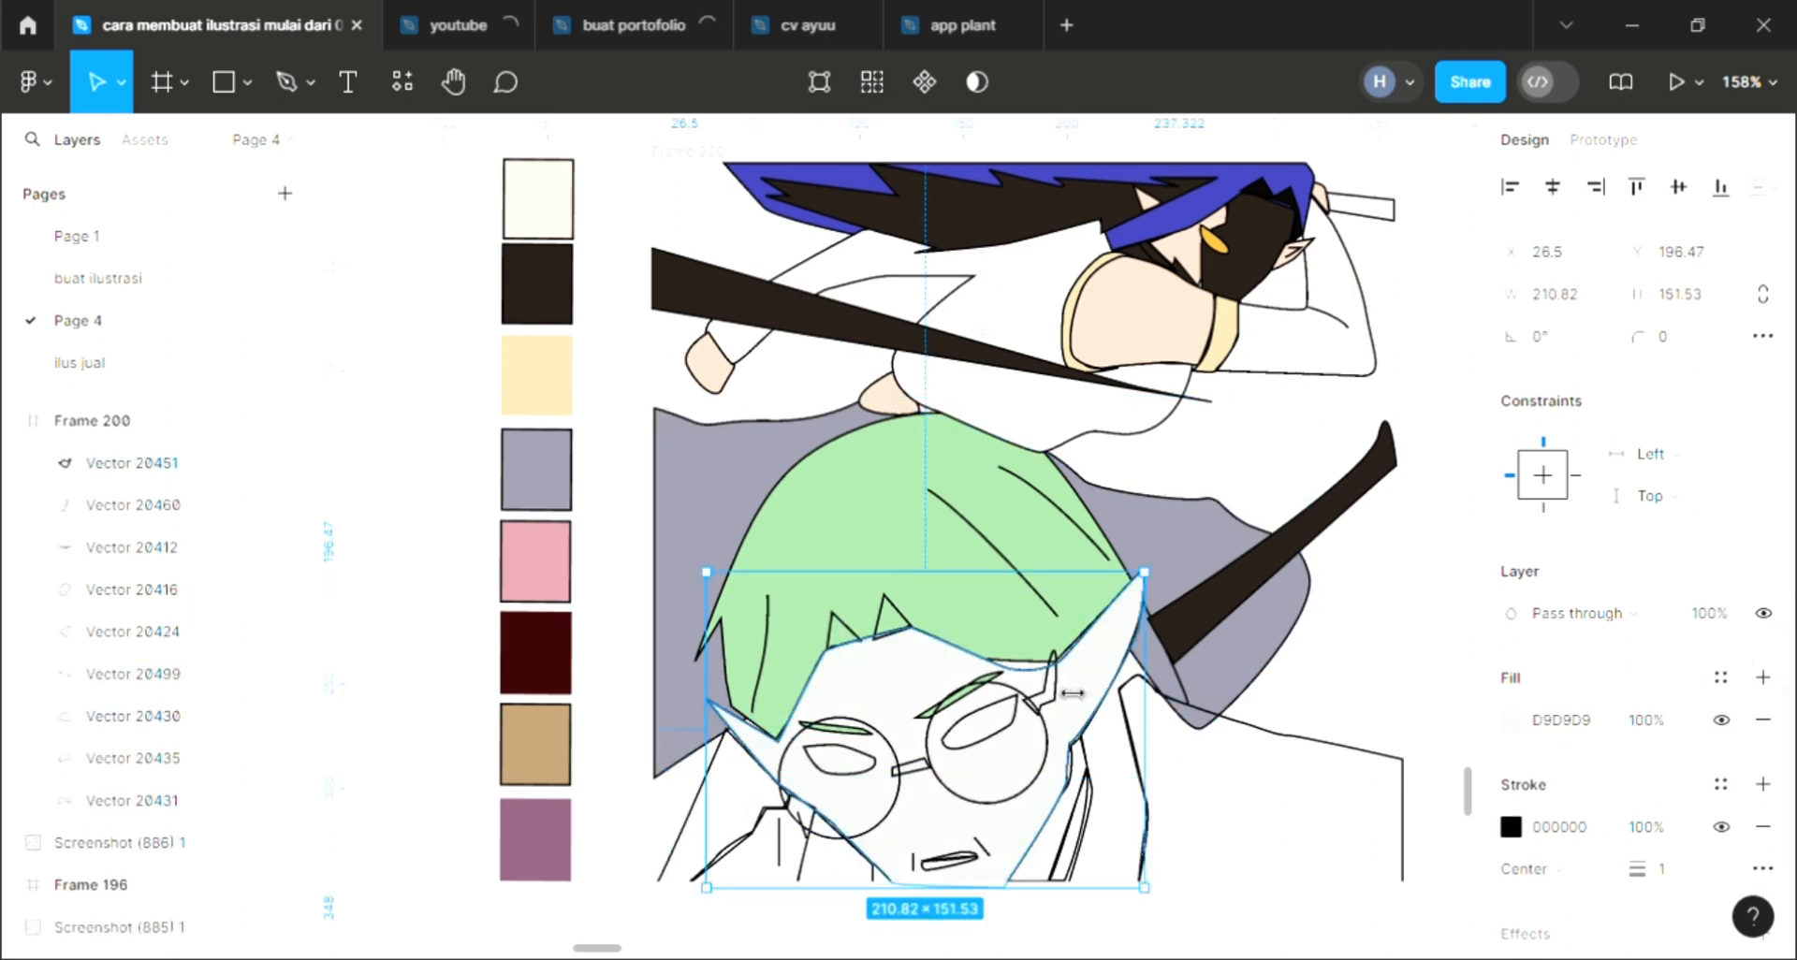
pyautogui.press('i')
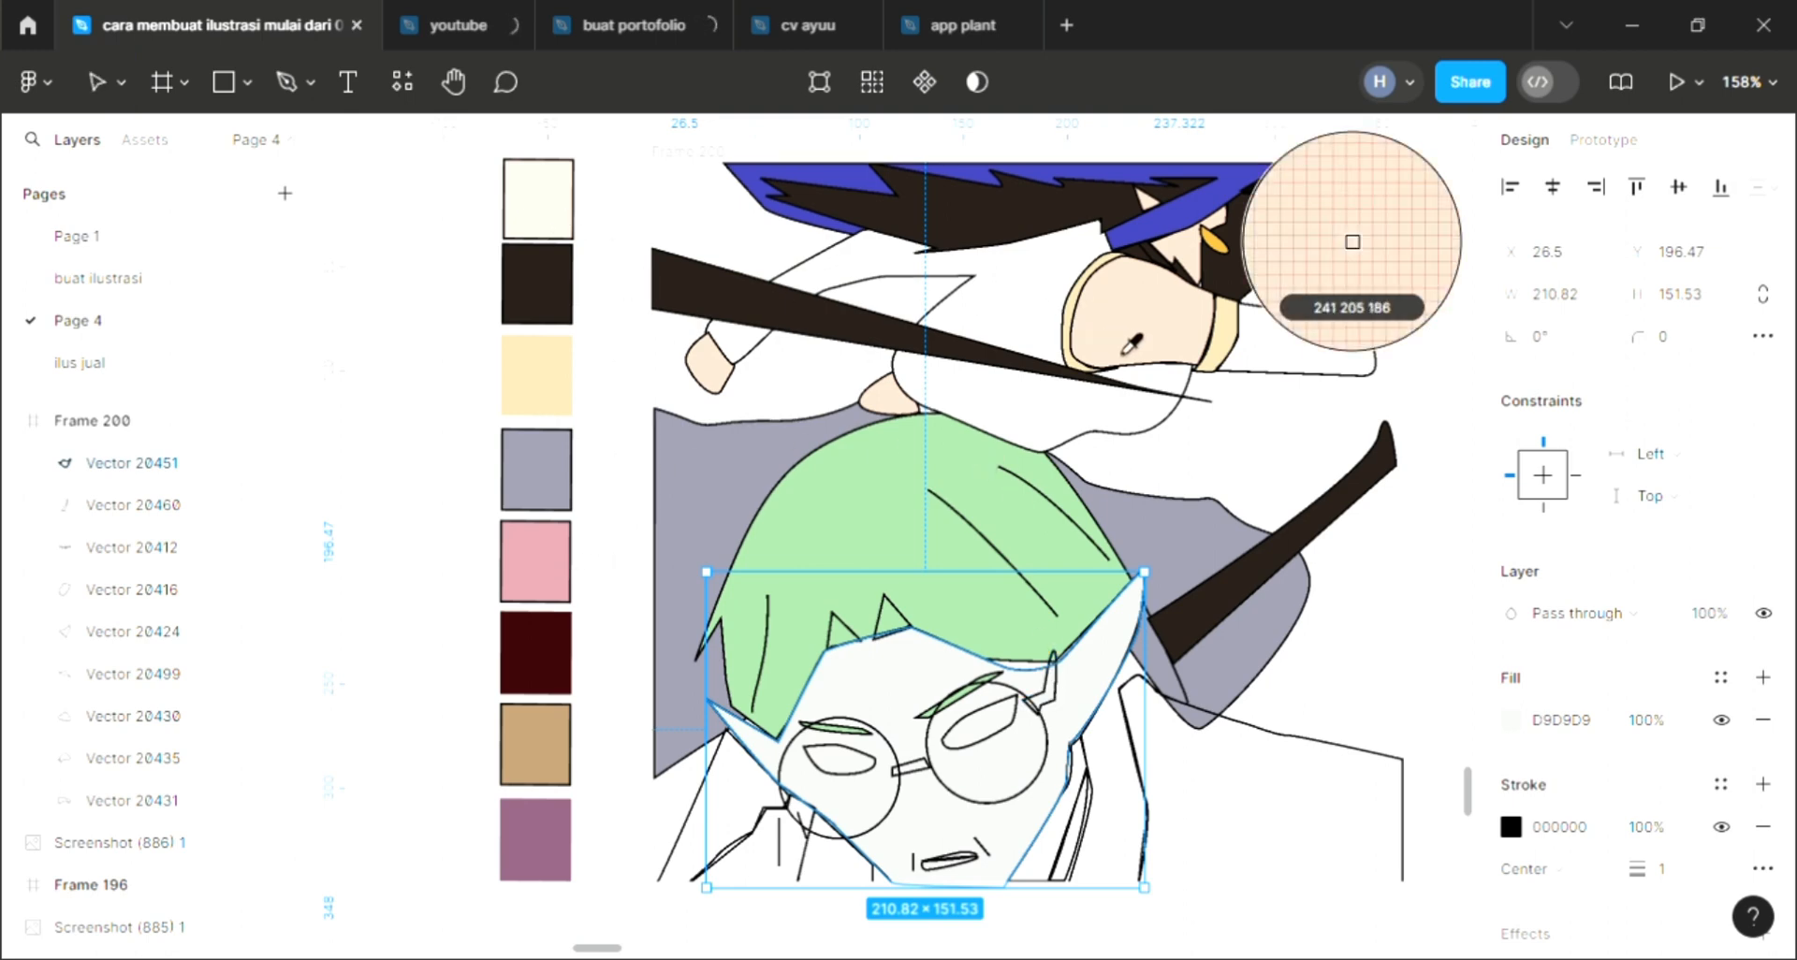
pyautogui.click(1112, 325)
pyautogui.hotkey('ctrl', 'shift', '[')
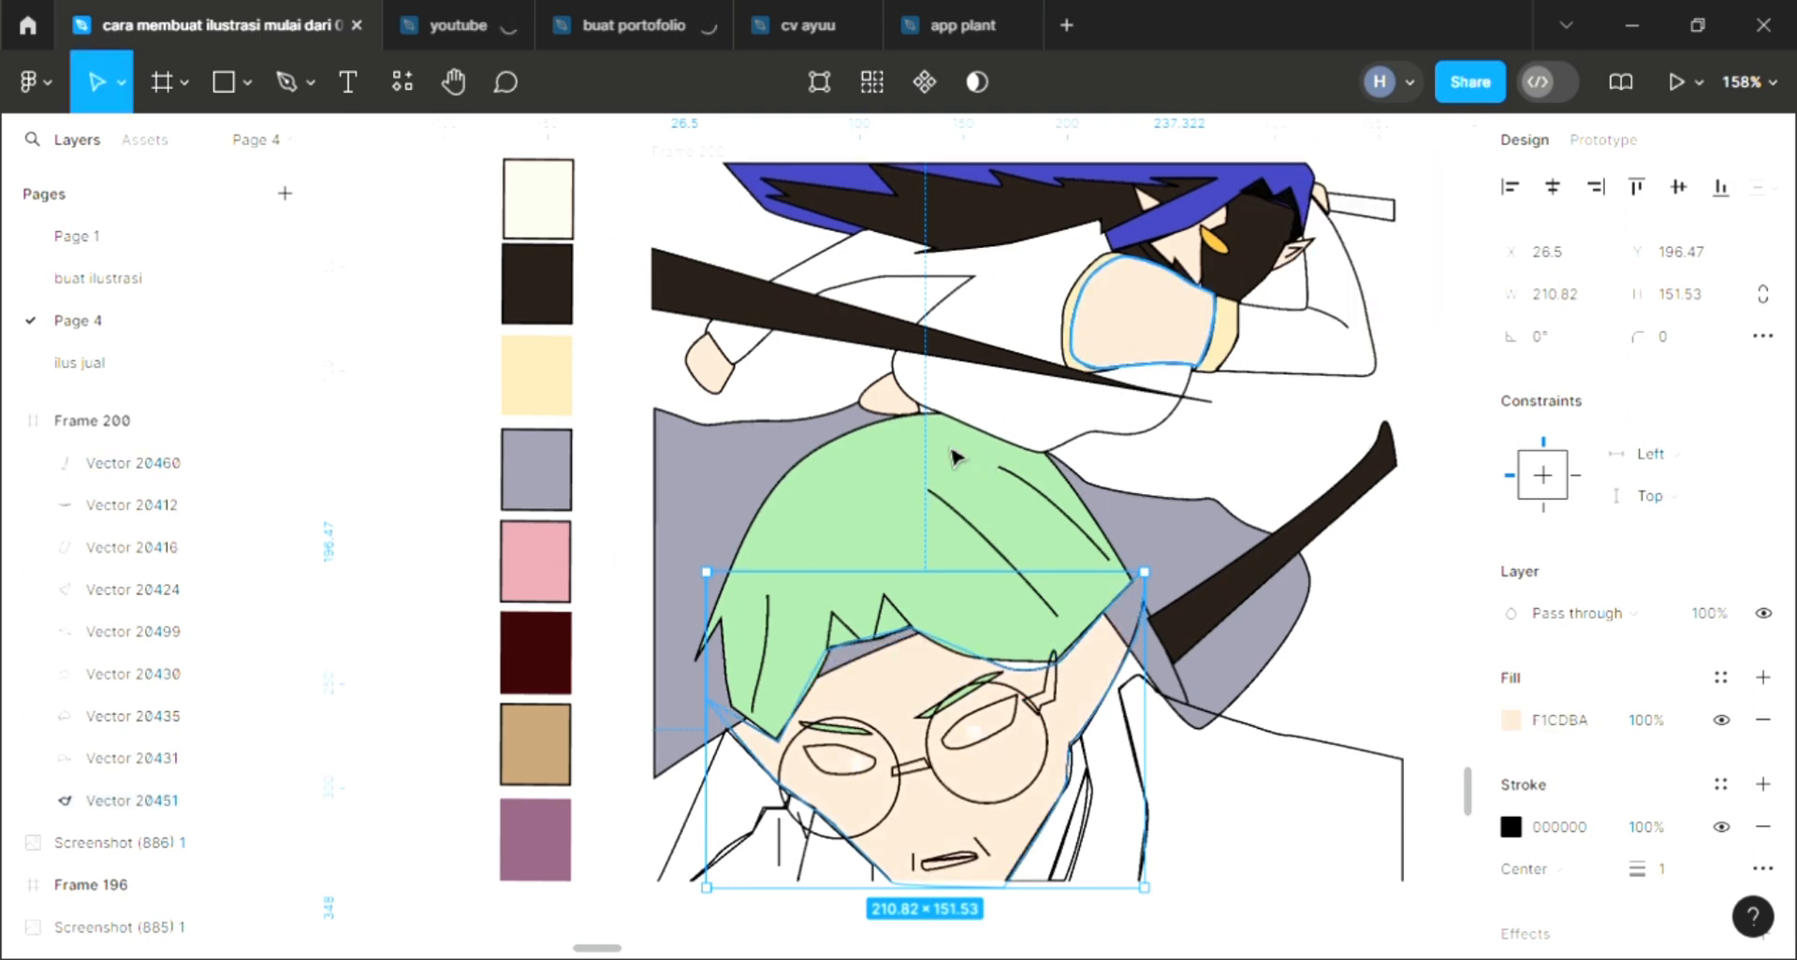
# Fill both of the lower character's pupils together with sampled dark brown 261D18.
pyautogui.click(858, 766)
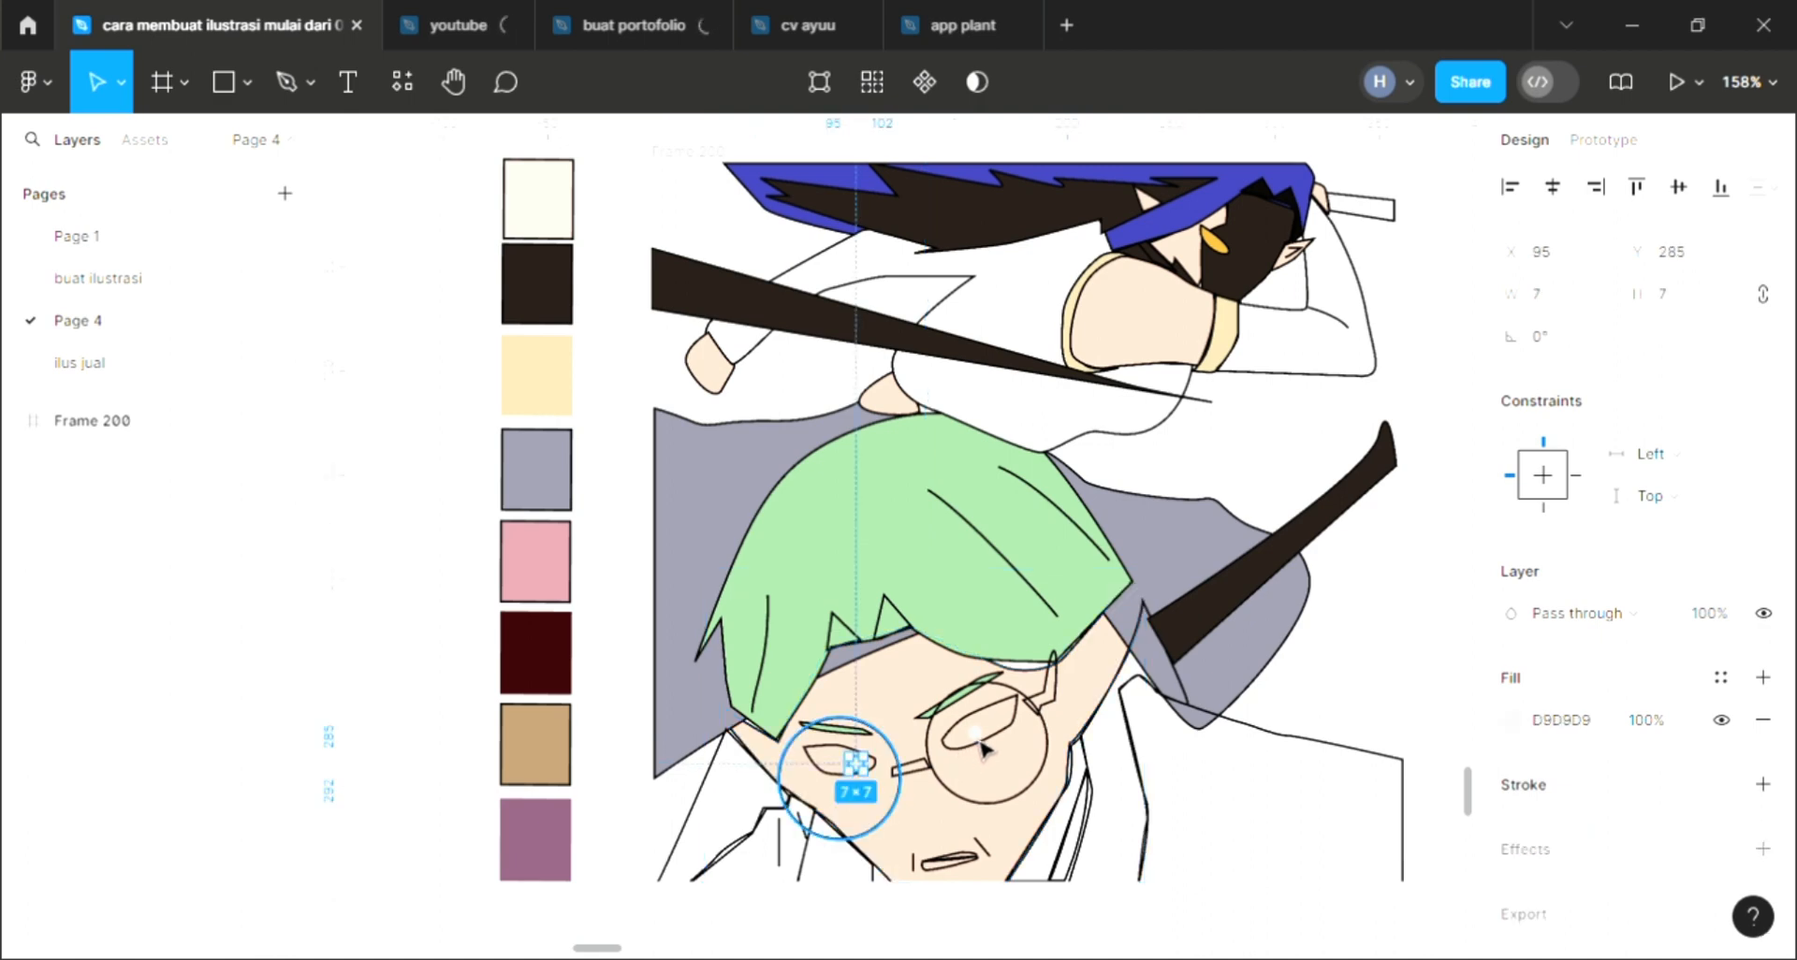
pyautogui.keyDown('shift'); pyautogui.click(977, 738); pyautogui.keyUp('shift')
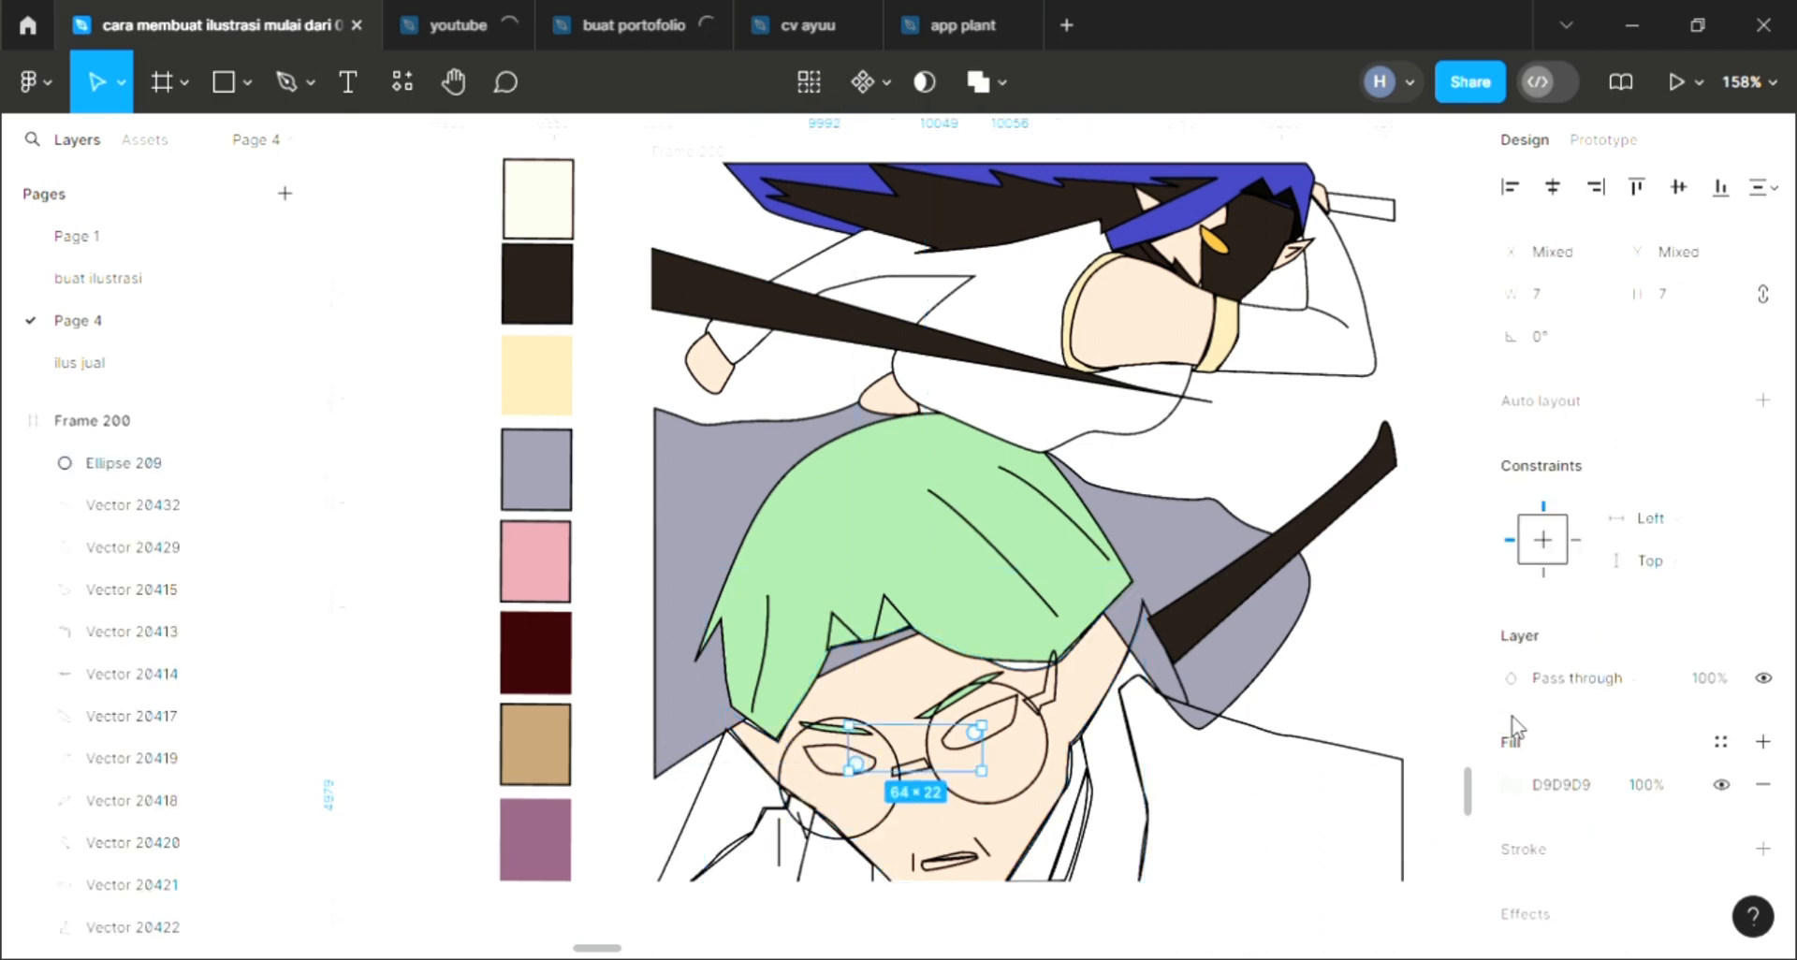
pyautogui.press('i')
pyautogui.click(1351, 242)
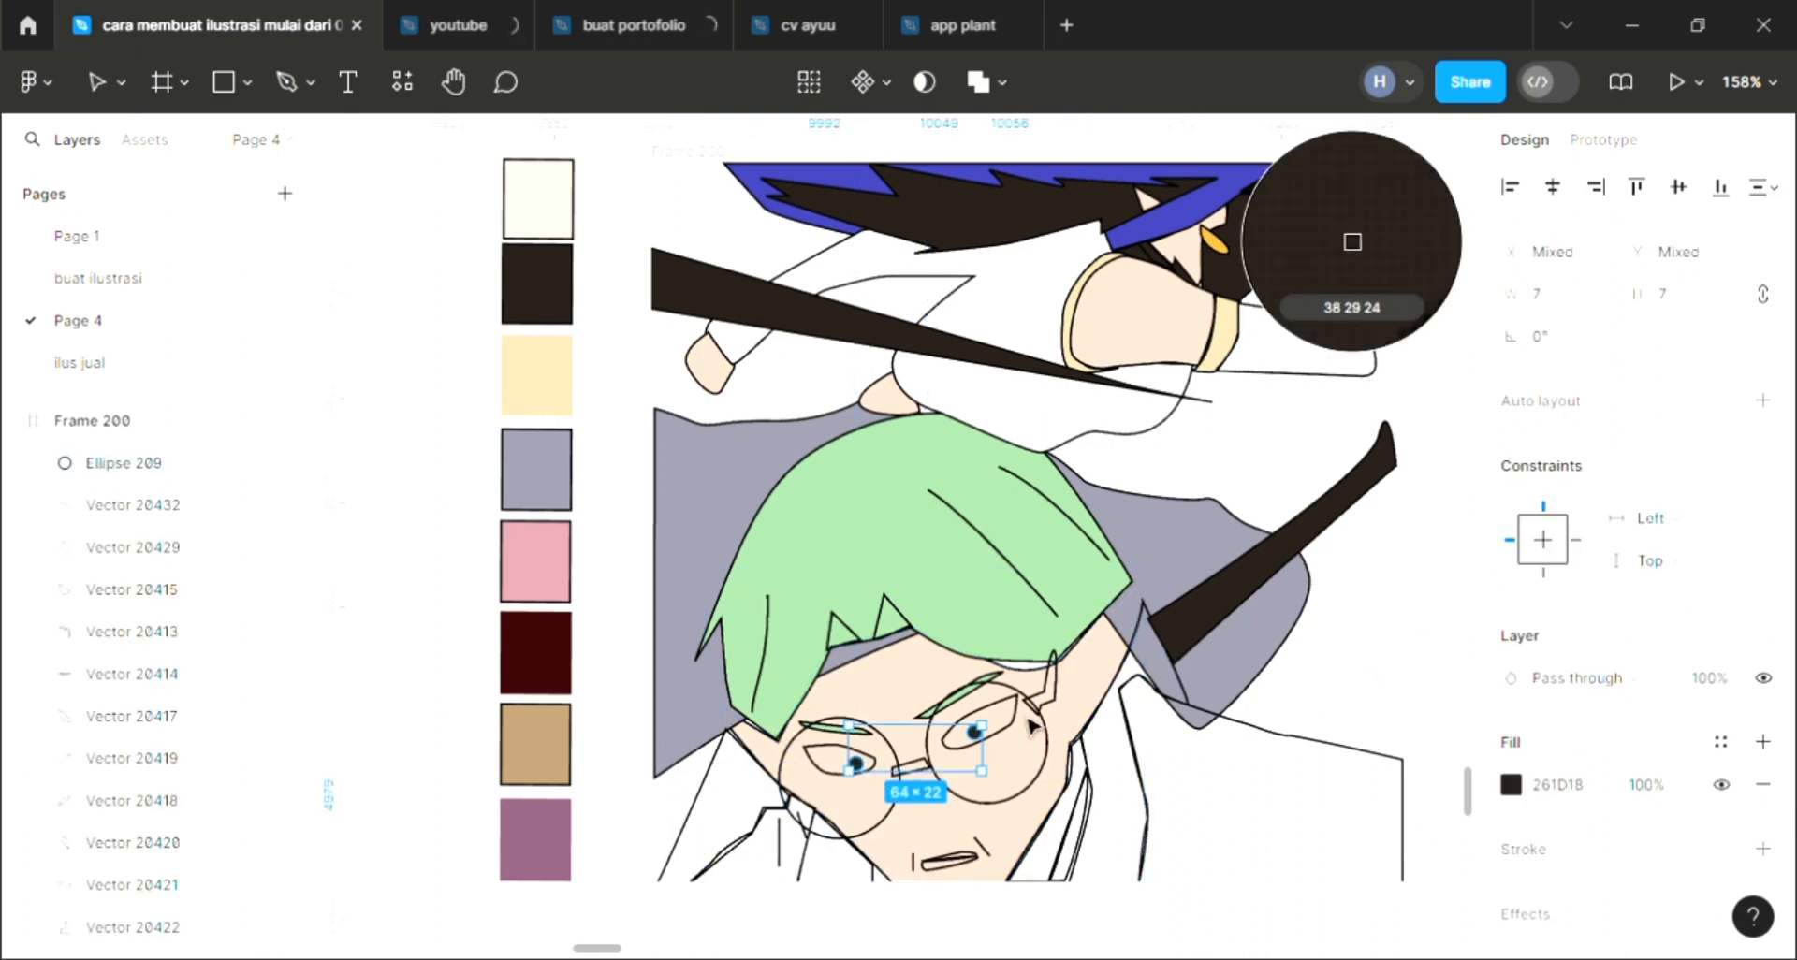
# Fill the side arm of the lower character's glasses with grey 8E8E9E sampled from the artwork.
pyautogui.click(1062, 714)
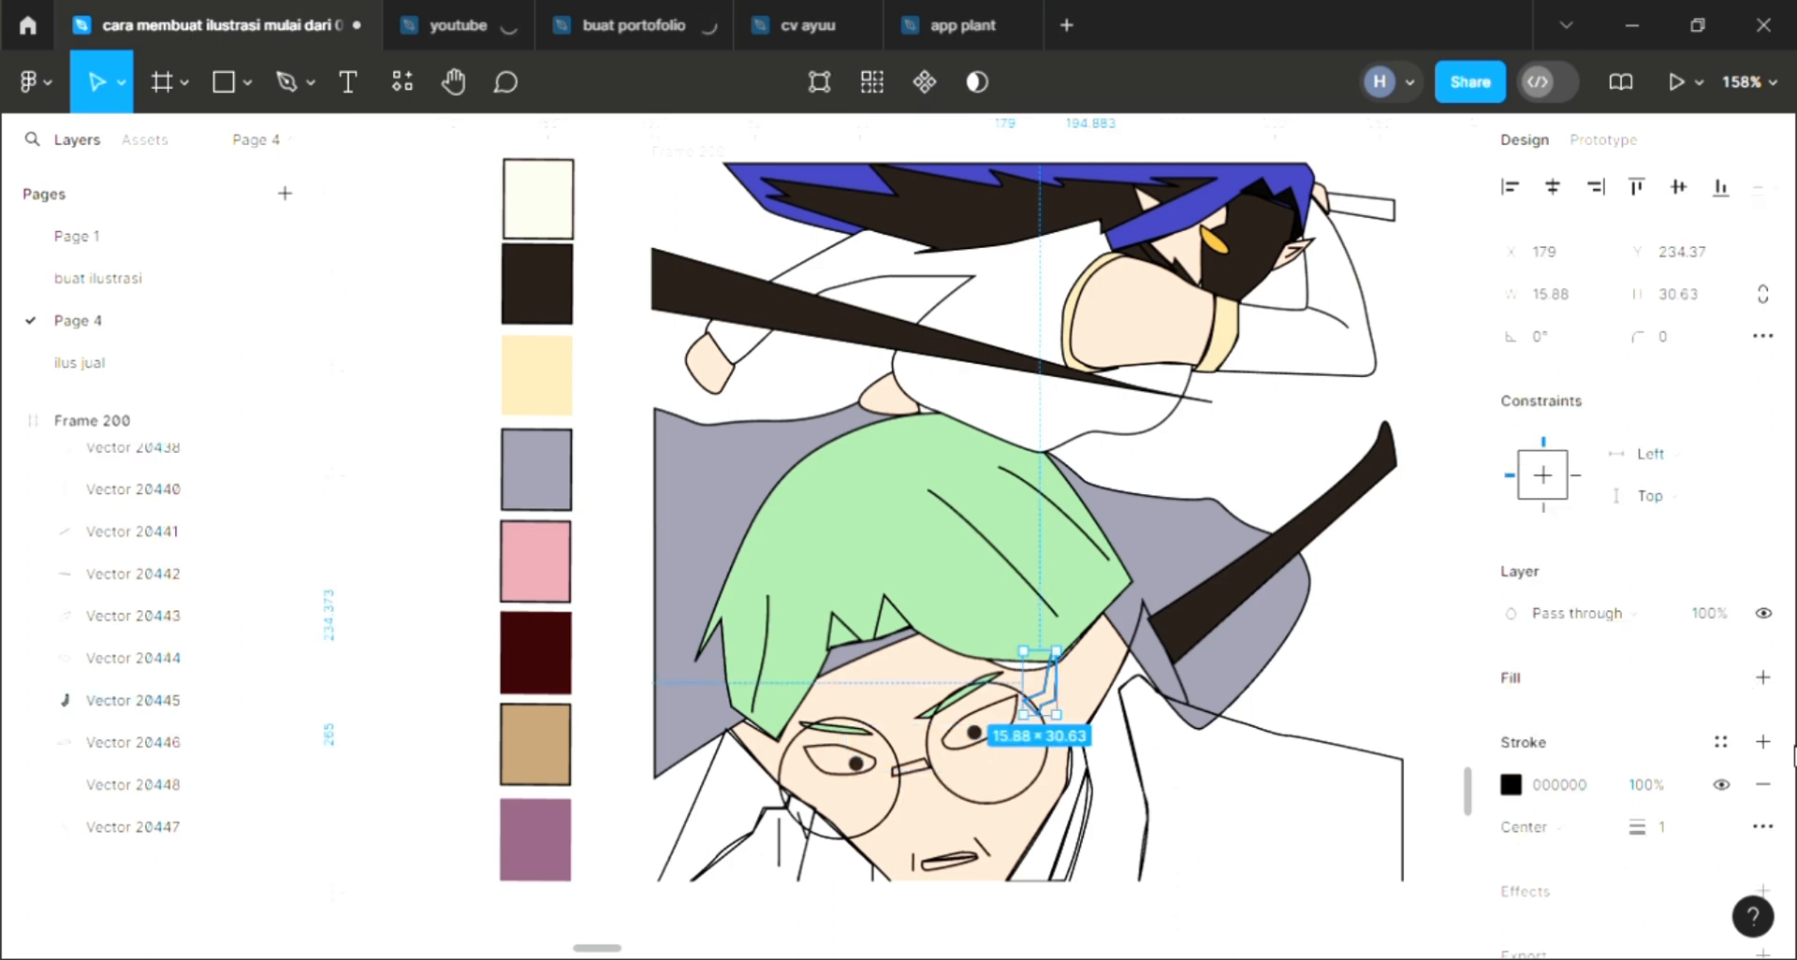
pyautogui.click(1762, 677)
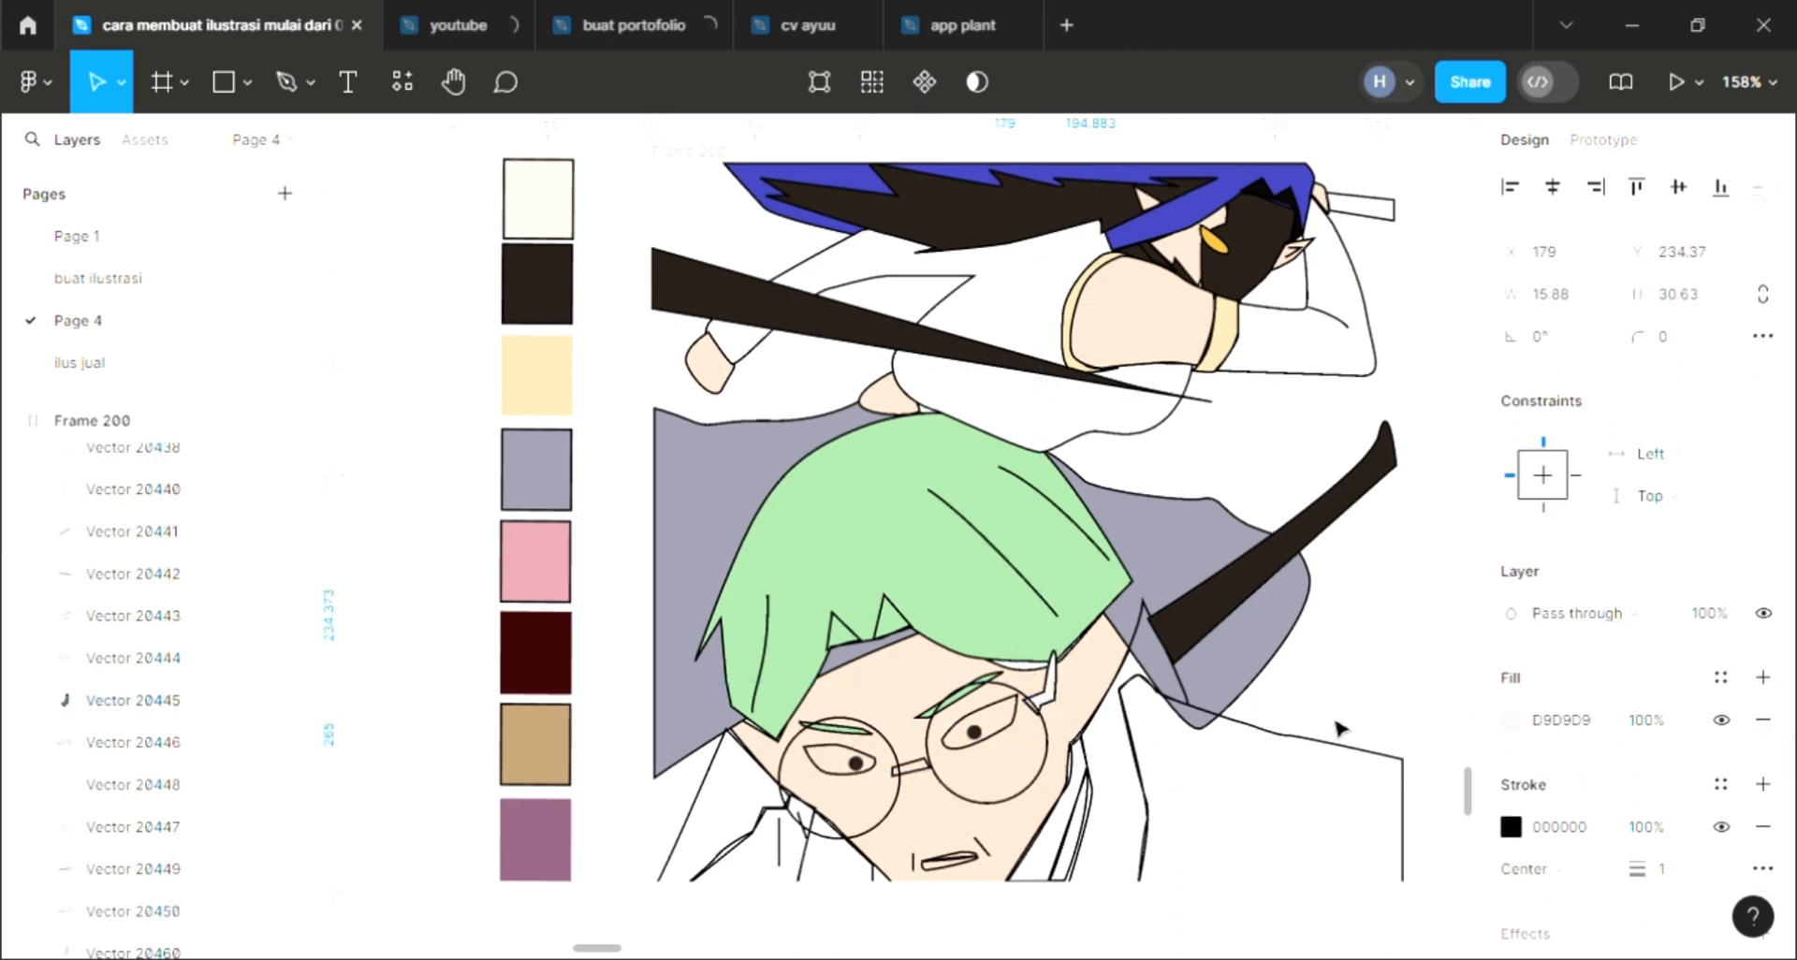
pyautogui.press('i')
pyautogui.click(1255, 685)
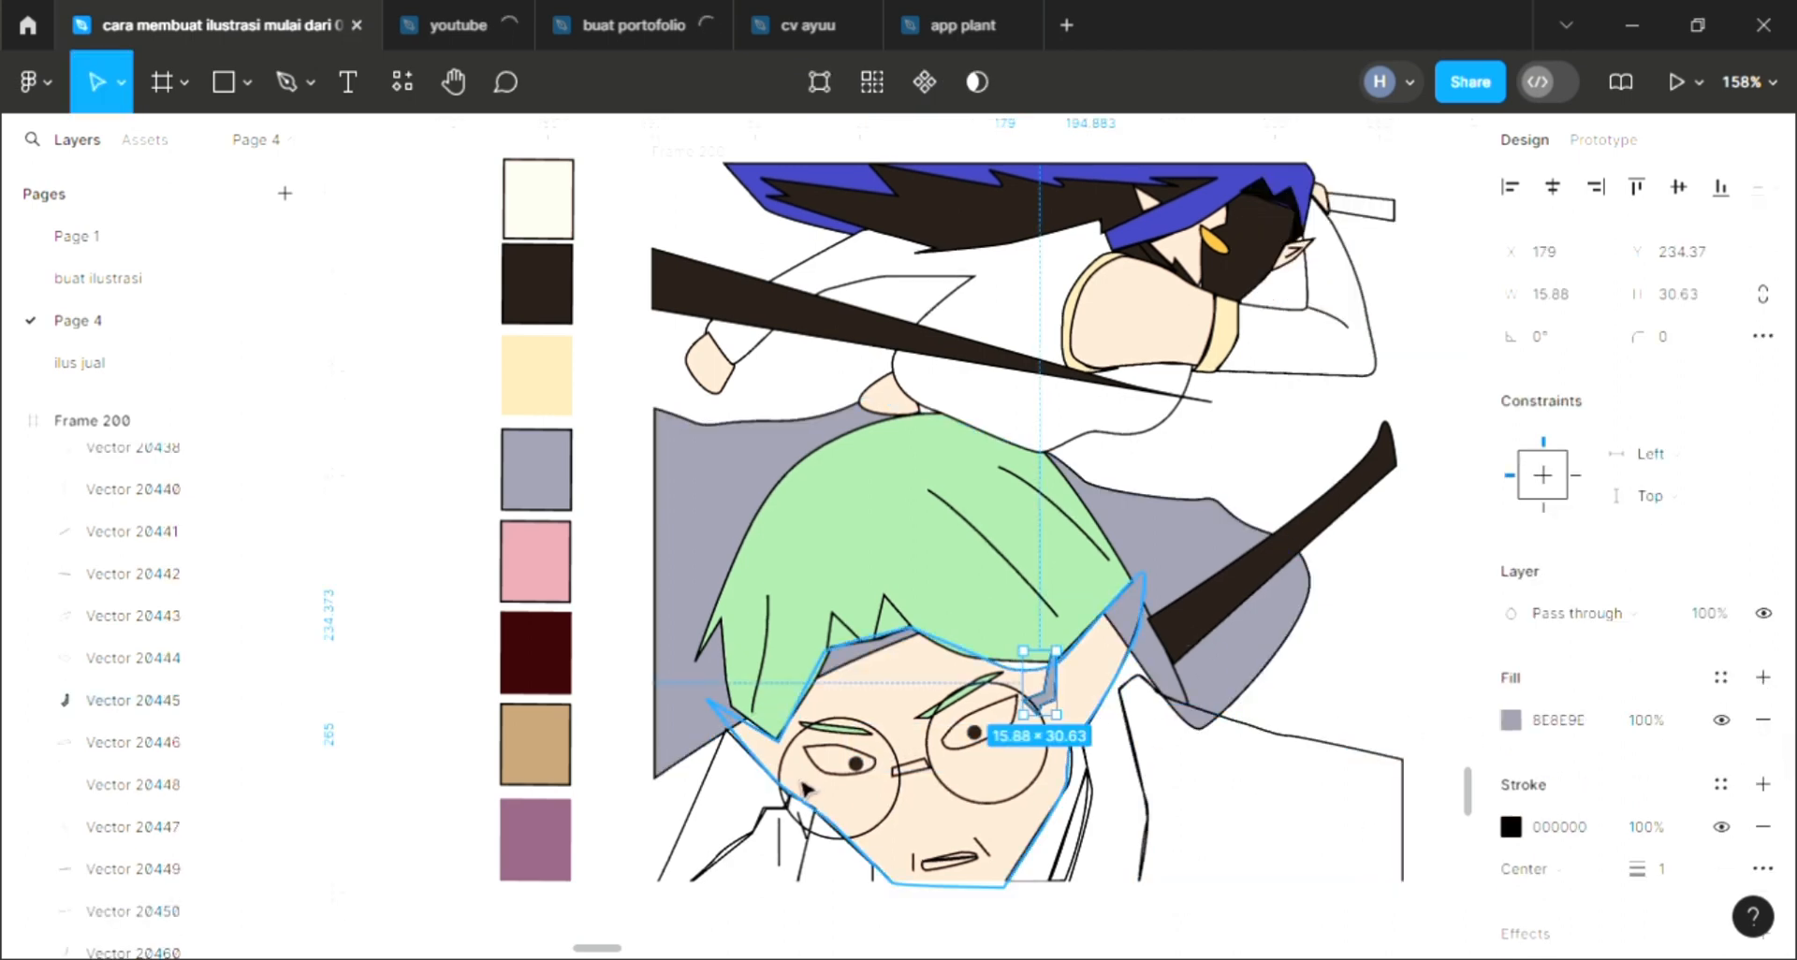
# Fill both of the lower character's eye shapes with sampled white FFFFFF.
pyautogui.click(833, 763)
pyautogui.click(1762, 677)
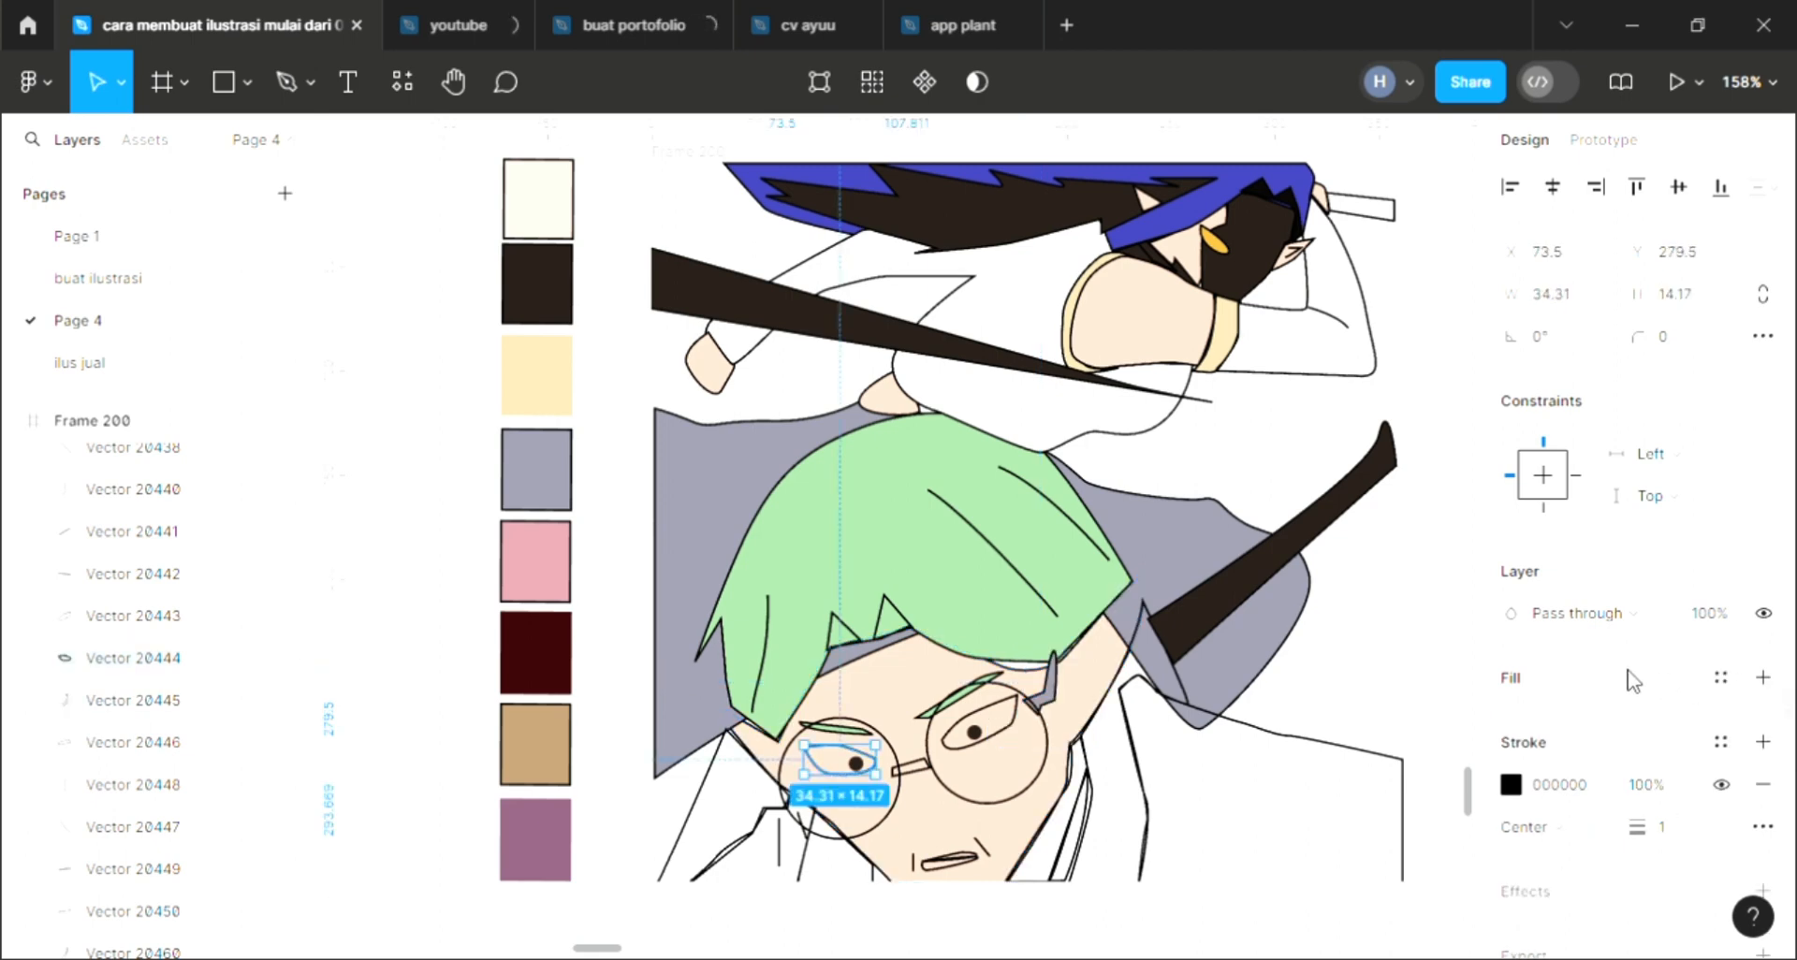
pyautogui.press('i')
pyautogui.click(1087, 746)
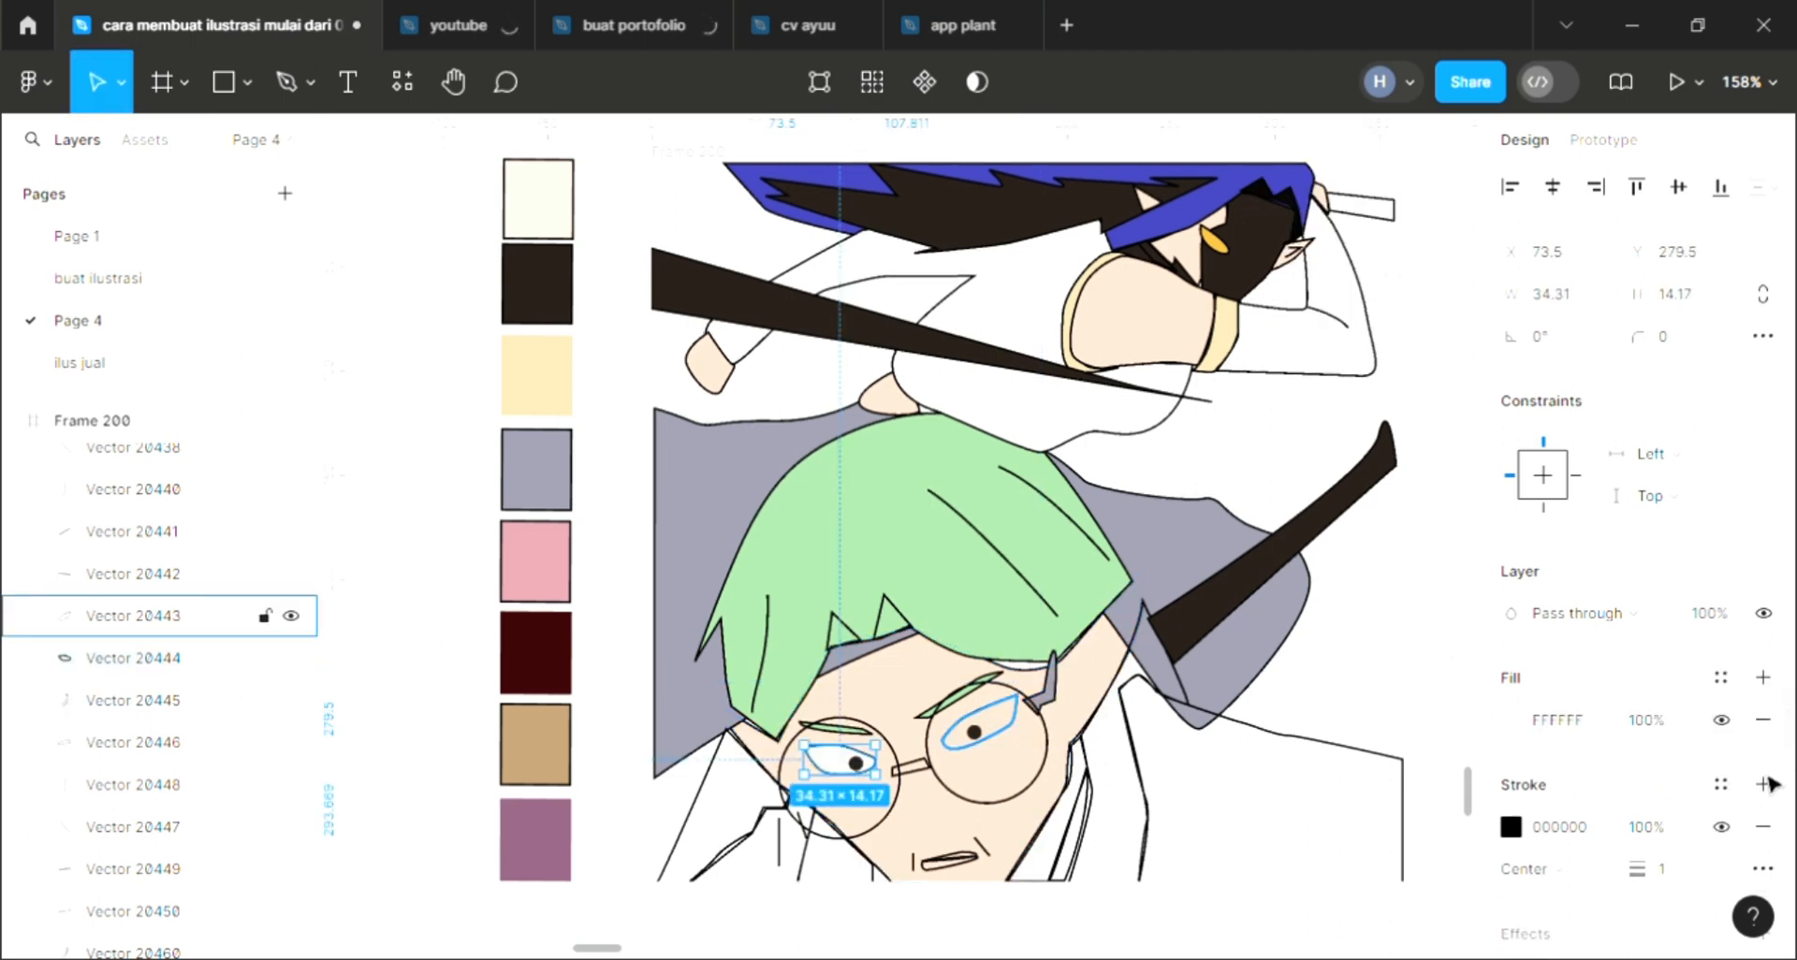
pyautogui.click(133, 615)
pyautogui.press('i')
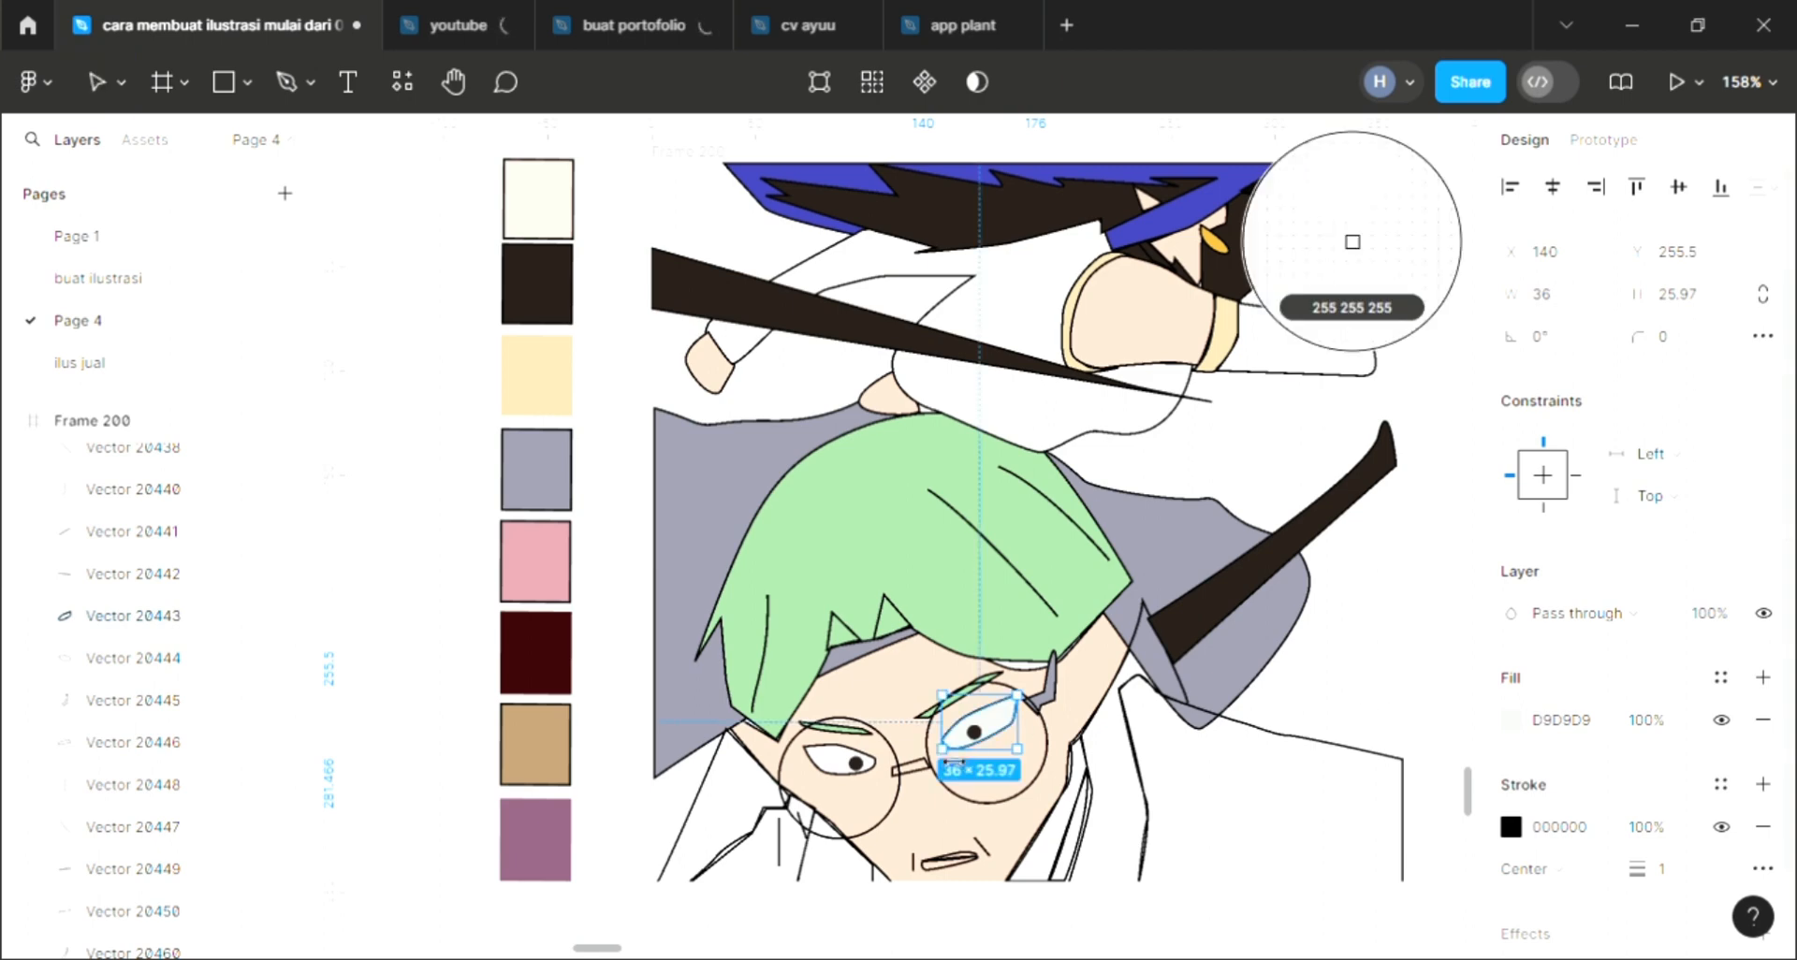
pyautogui.click(1348, 241)
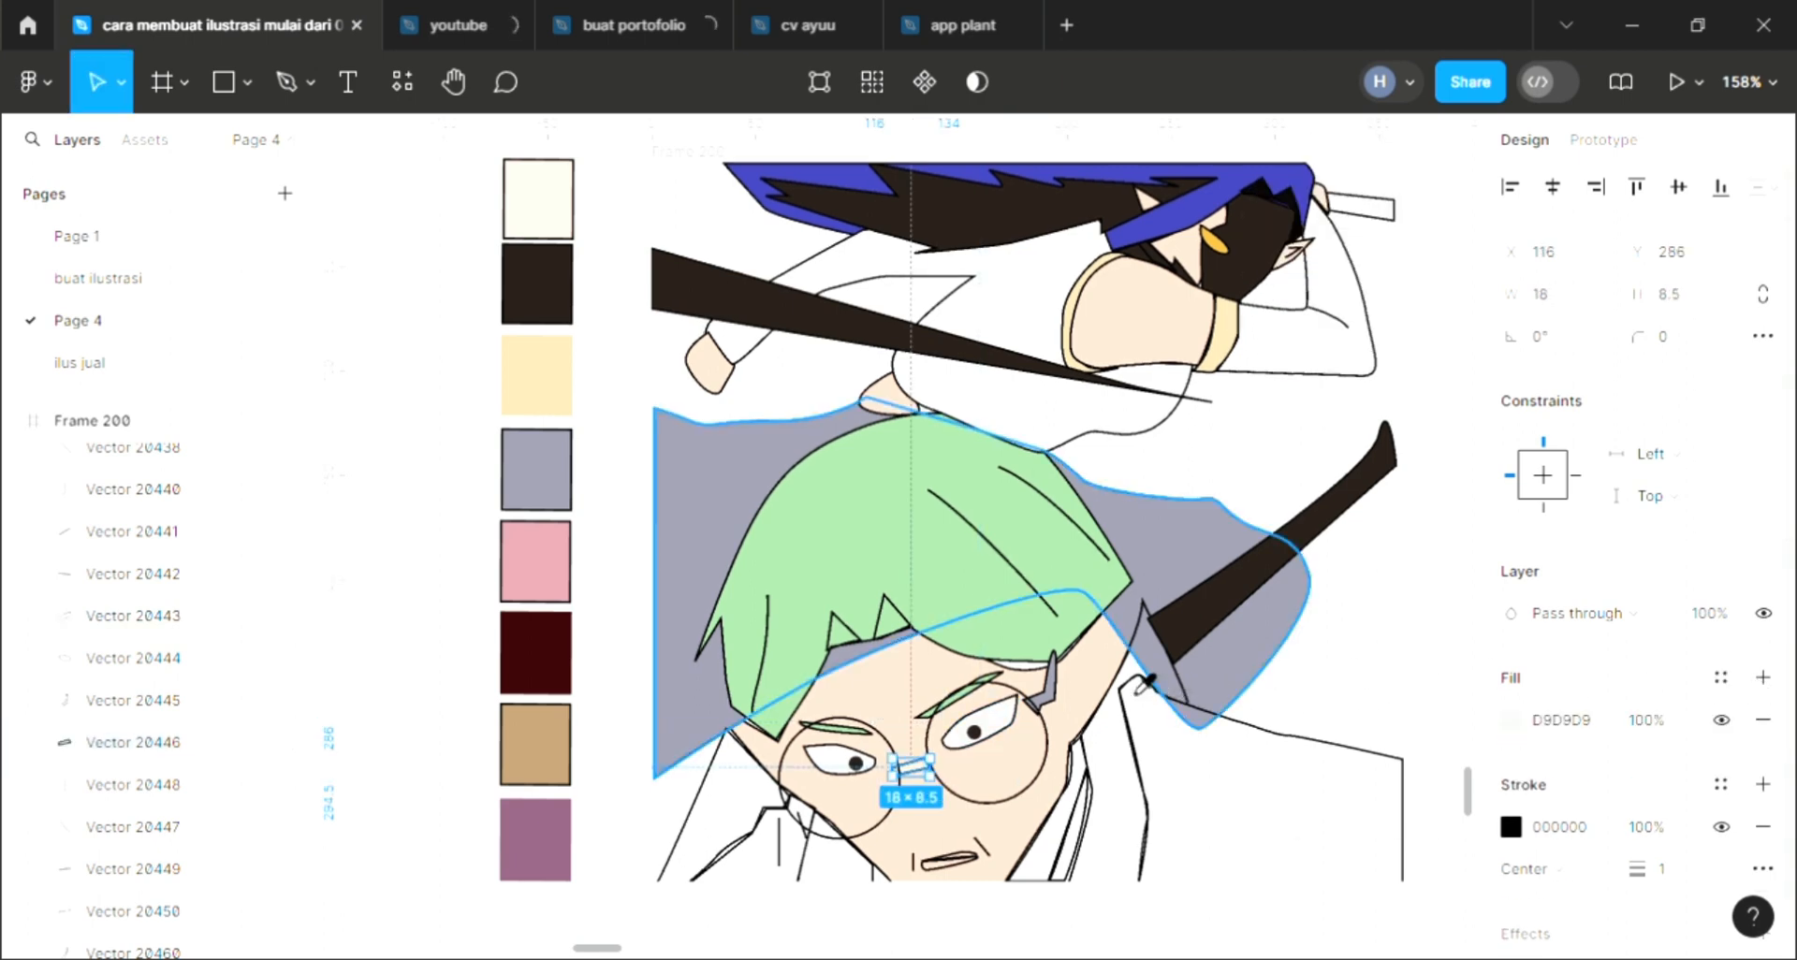
# Fill the glasses bridge with grey 8E8E9E sampled from the wavy shape, and shift the wavy shape and coat outline slightly left.
pyautogui.press('i')
pyautogui.click(1179, 580)
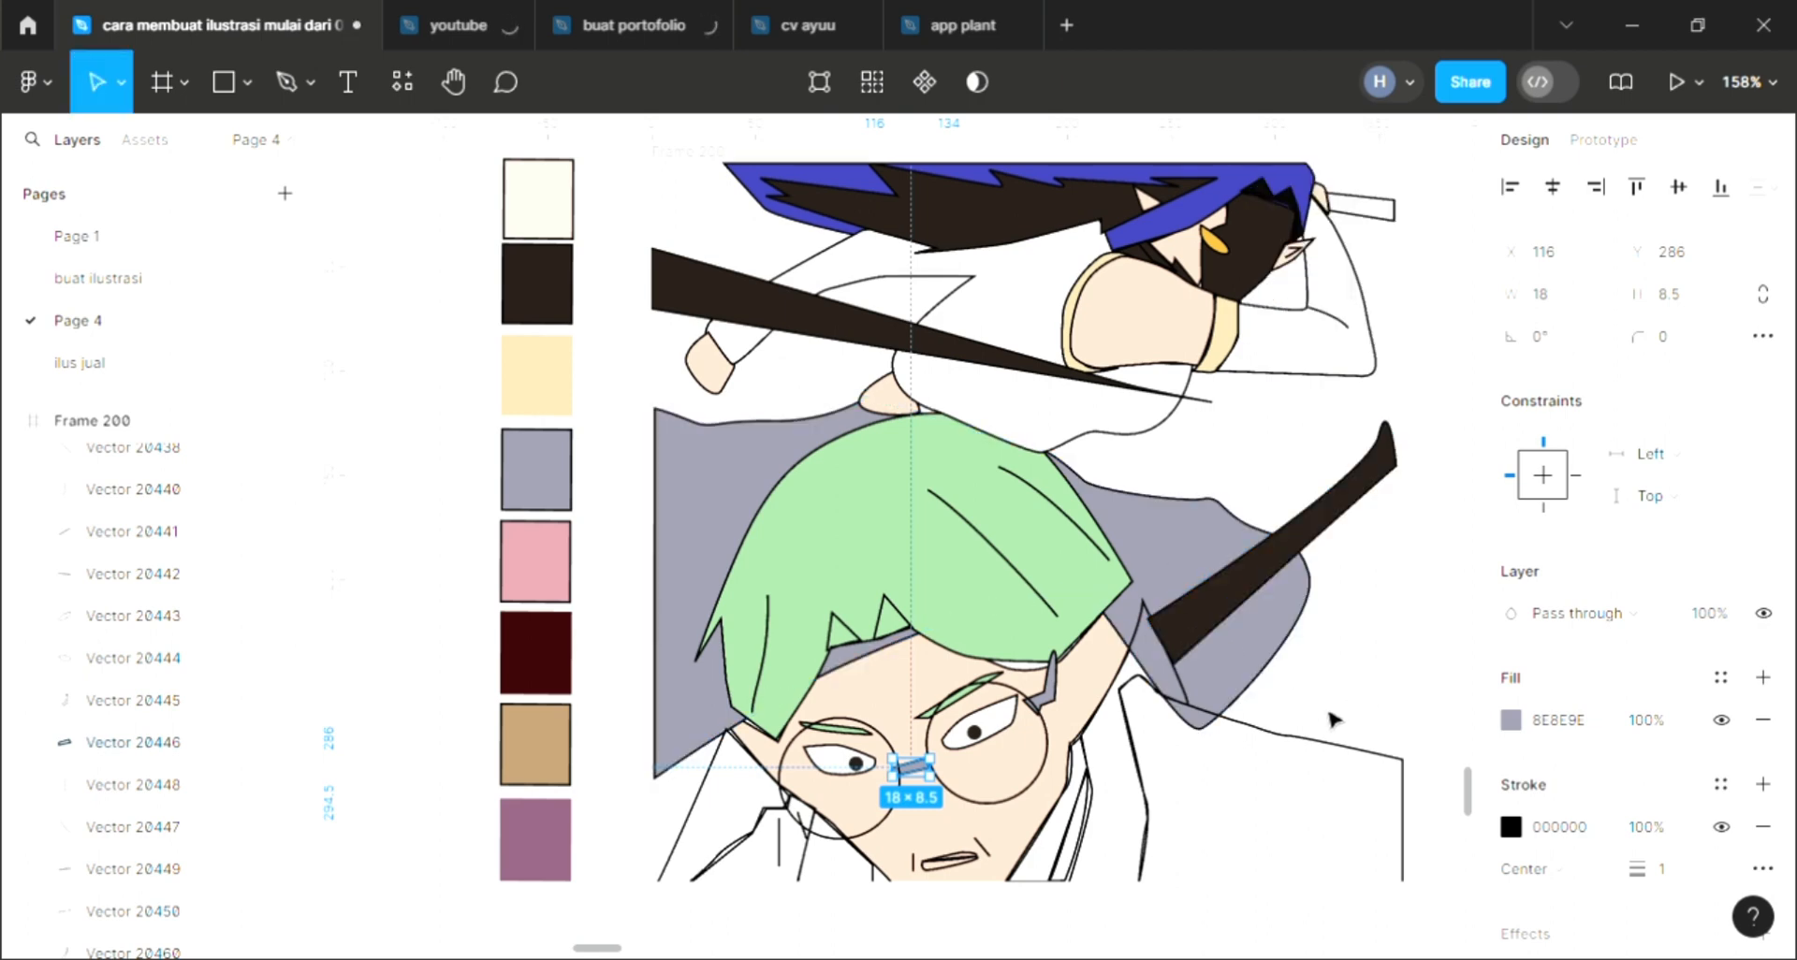
pyautogui.press('Escape')
pyautogui.hotkey('ctrl', 'z')
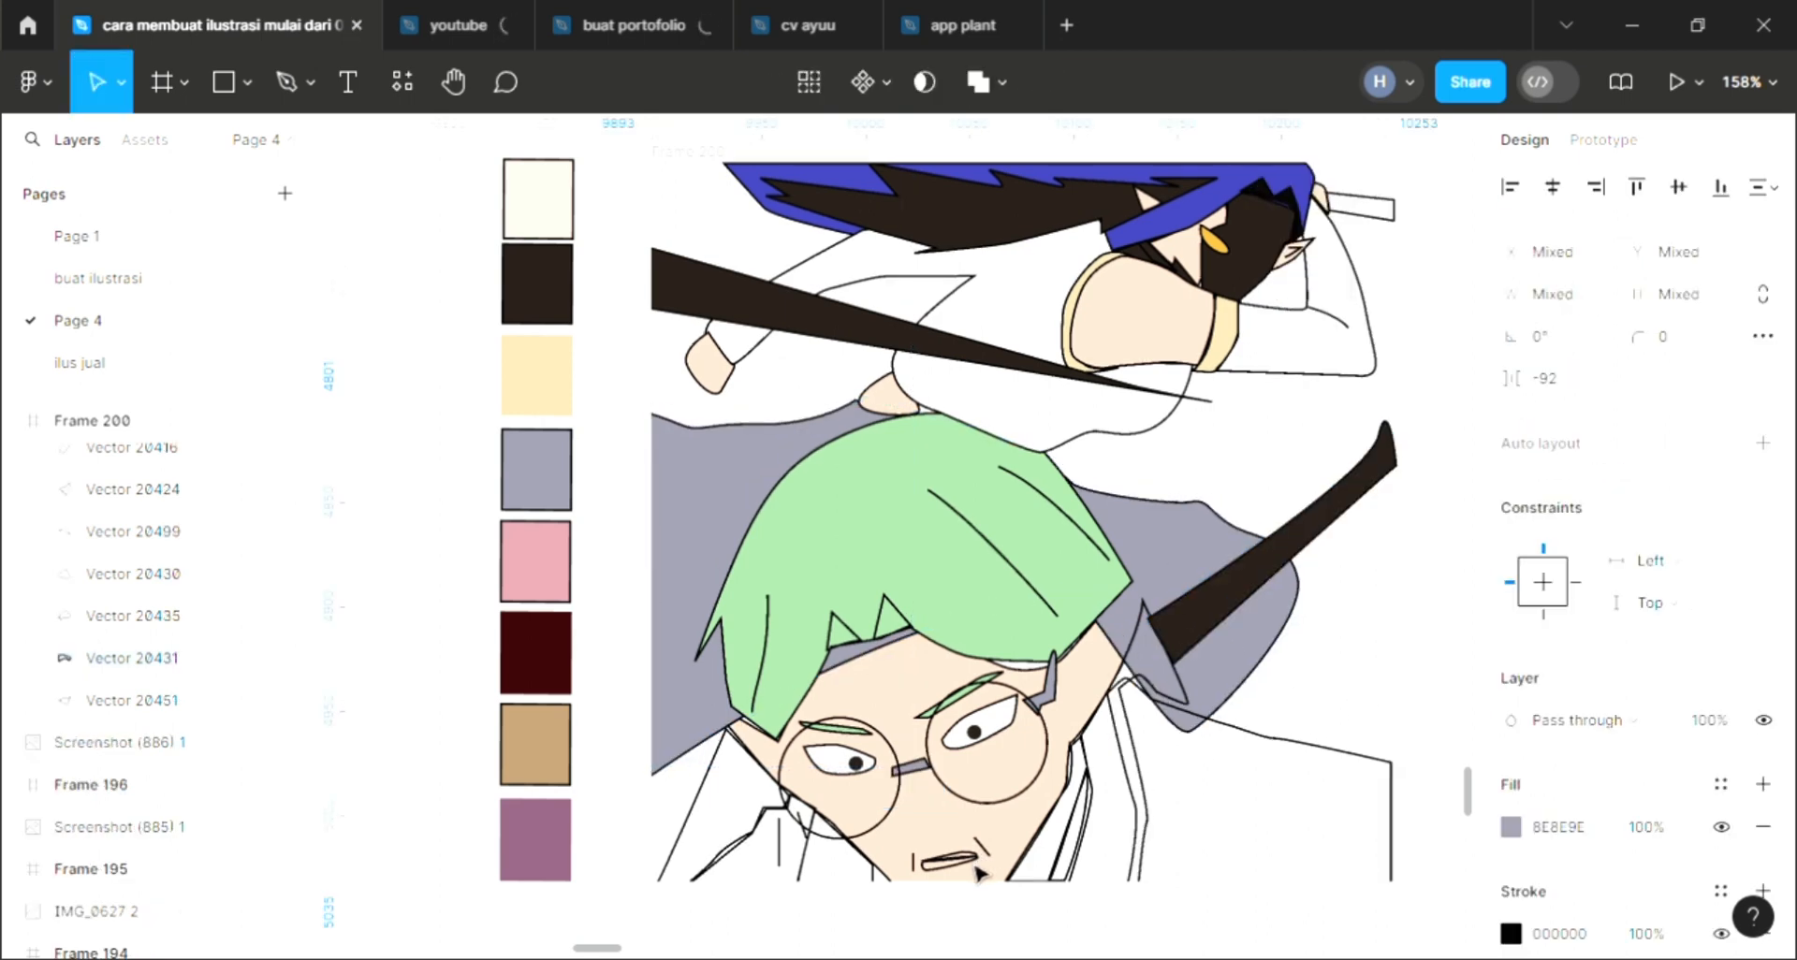
# Fill both lip shapes of the lower character's mouth with white sampled from the artwork.
pyautogui.click(972, 861)
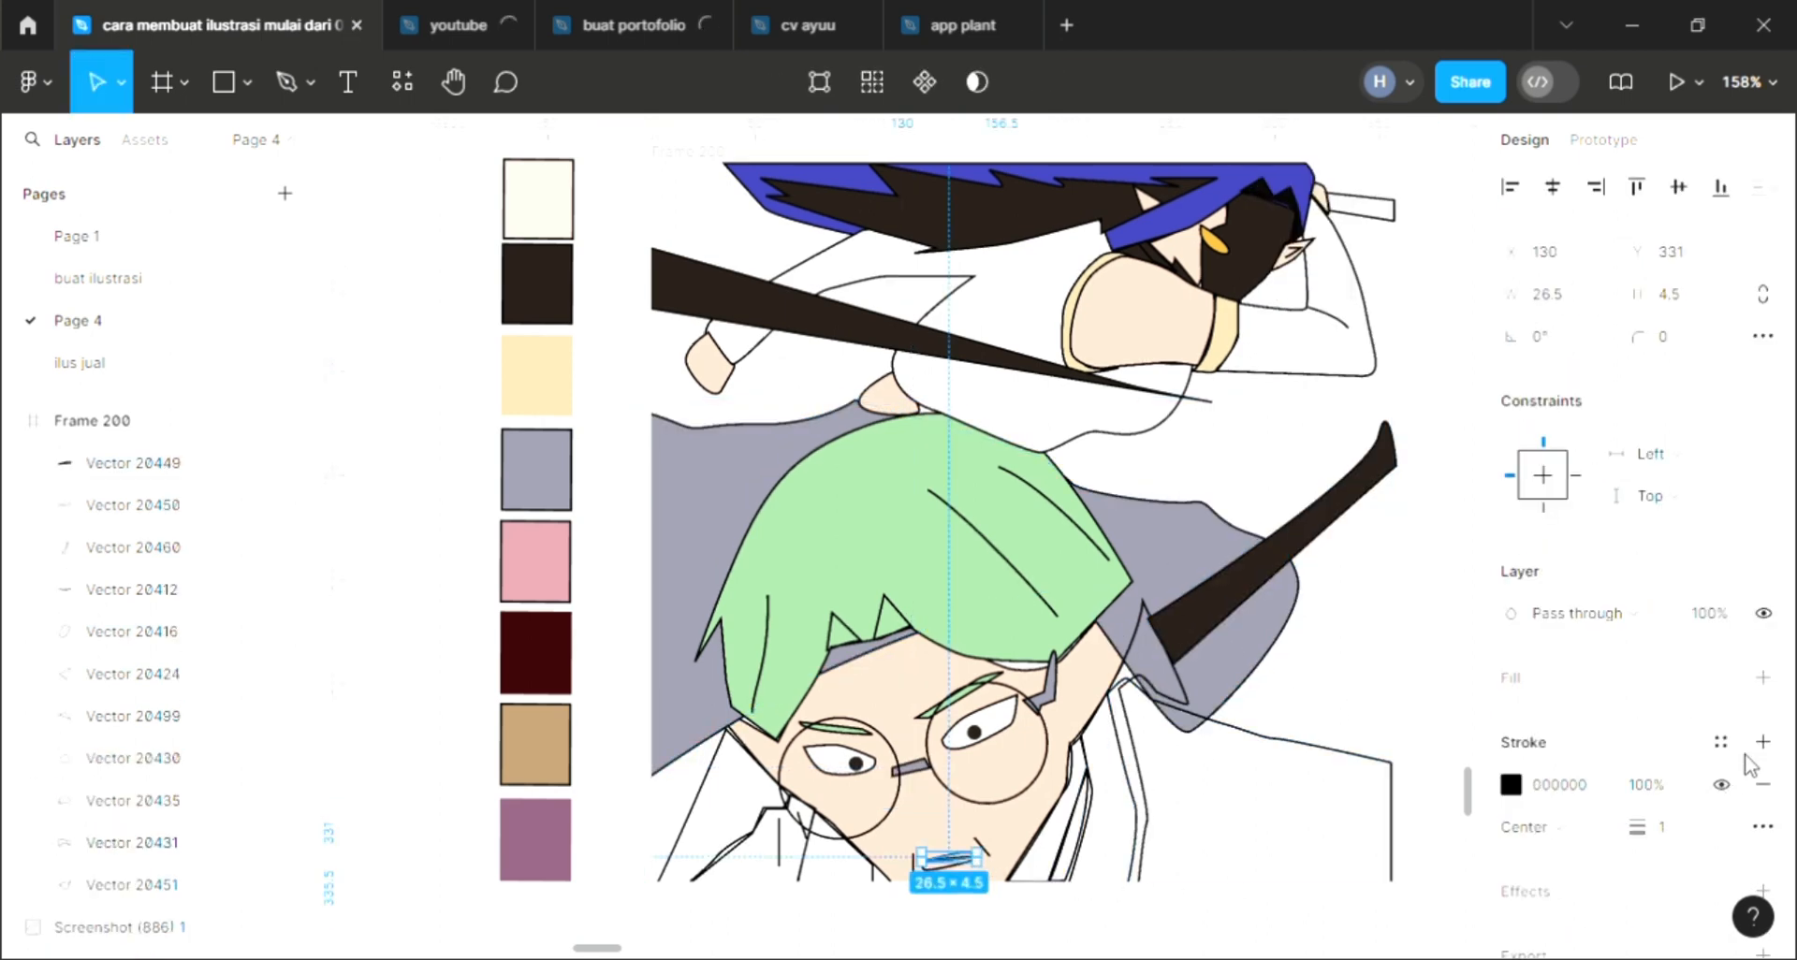
pyautogui.click(1488, 704)
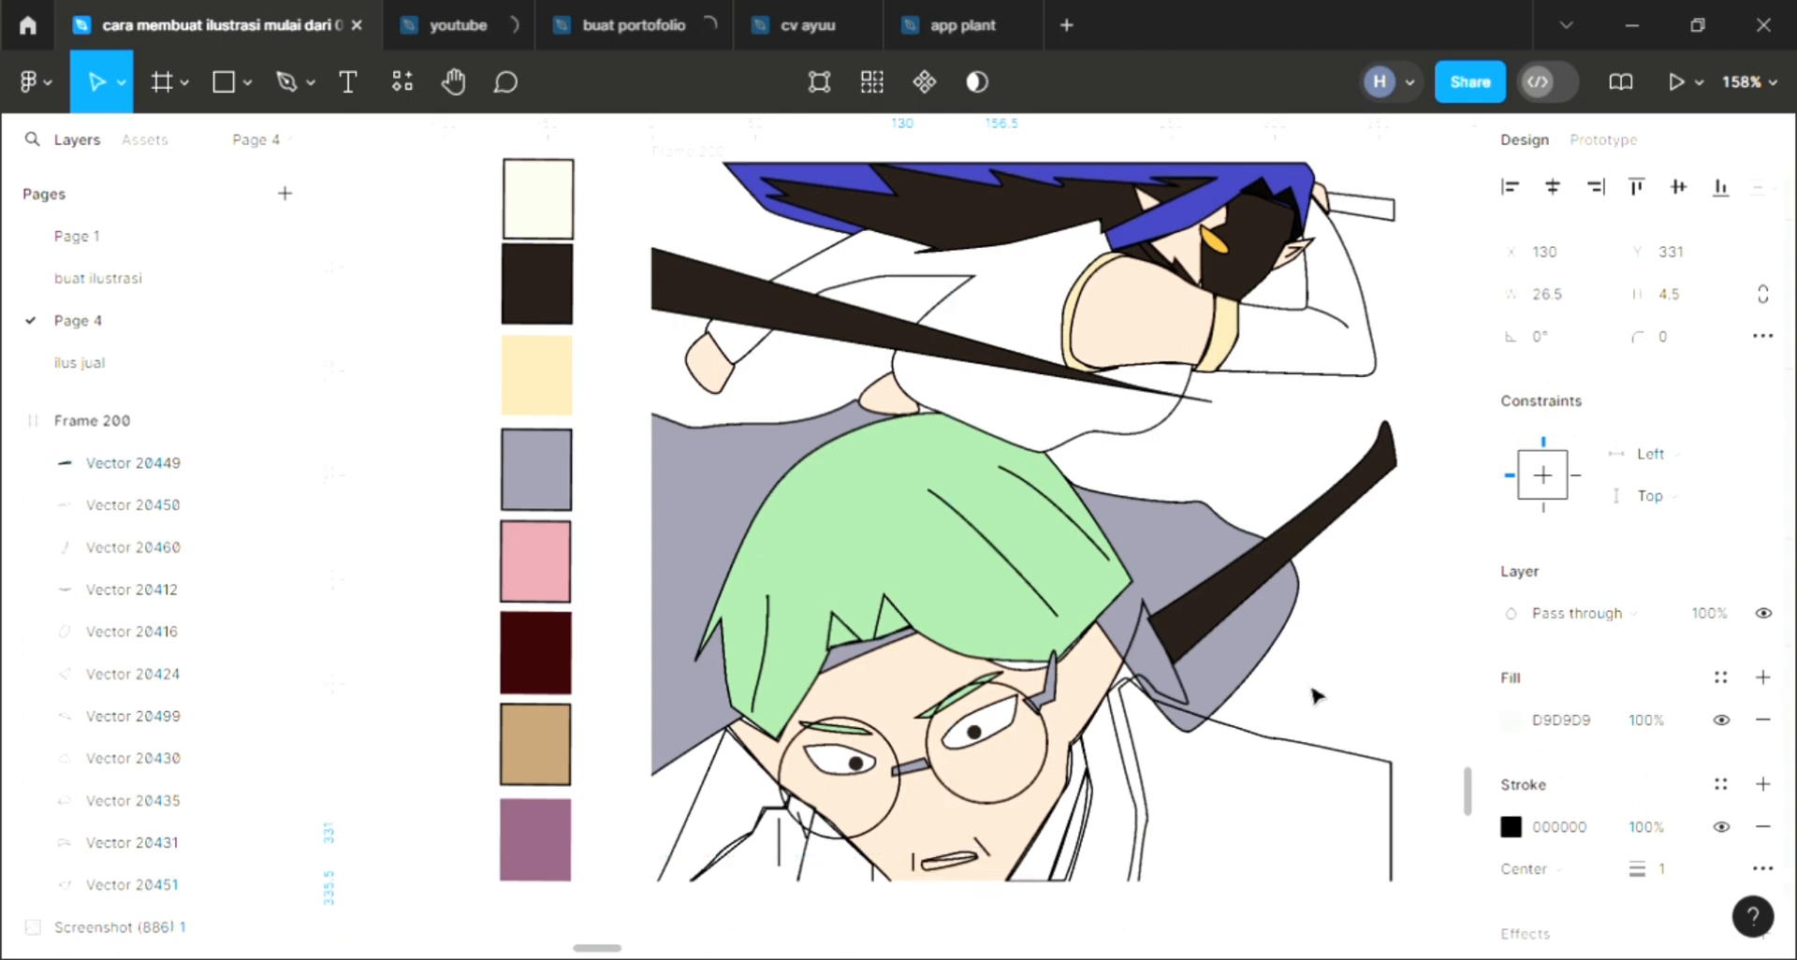
pyautogui.click(1315, 694)
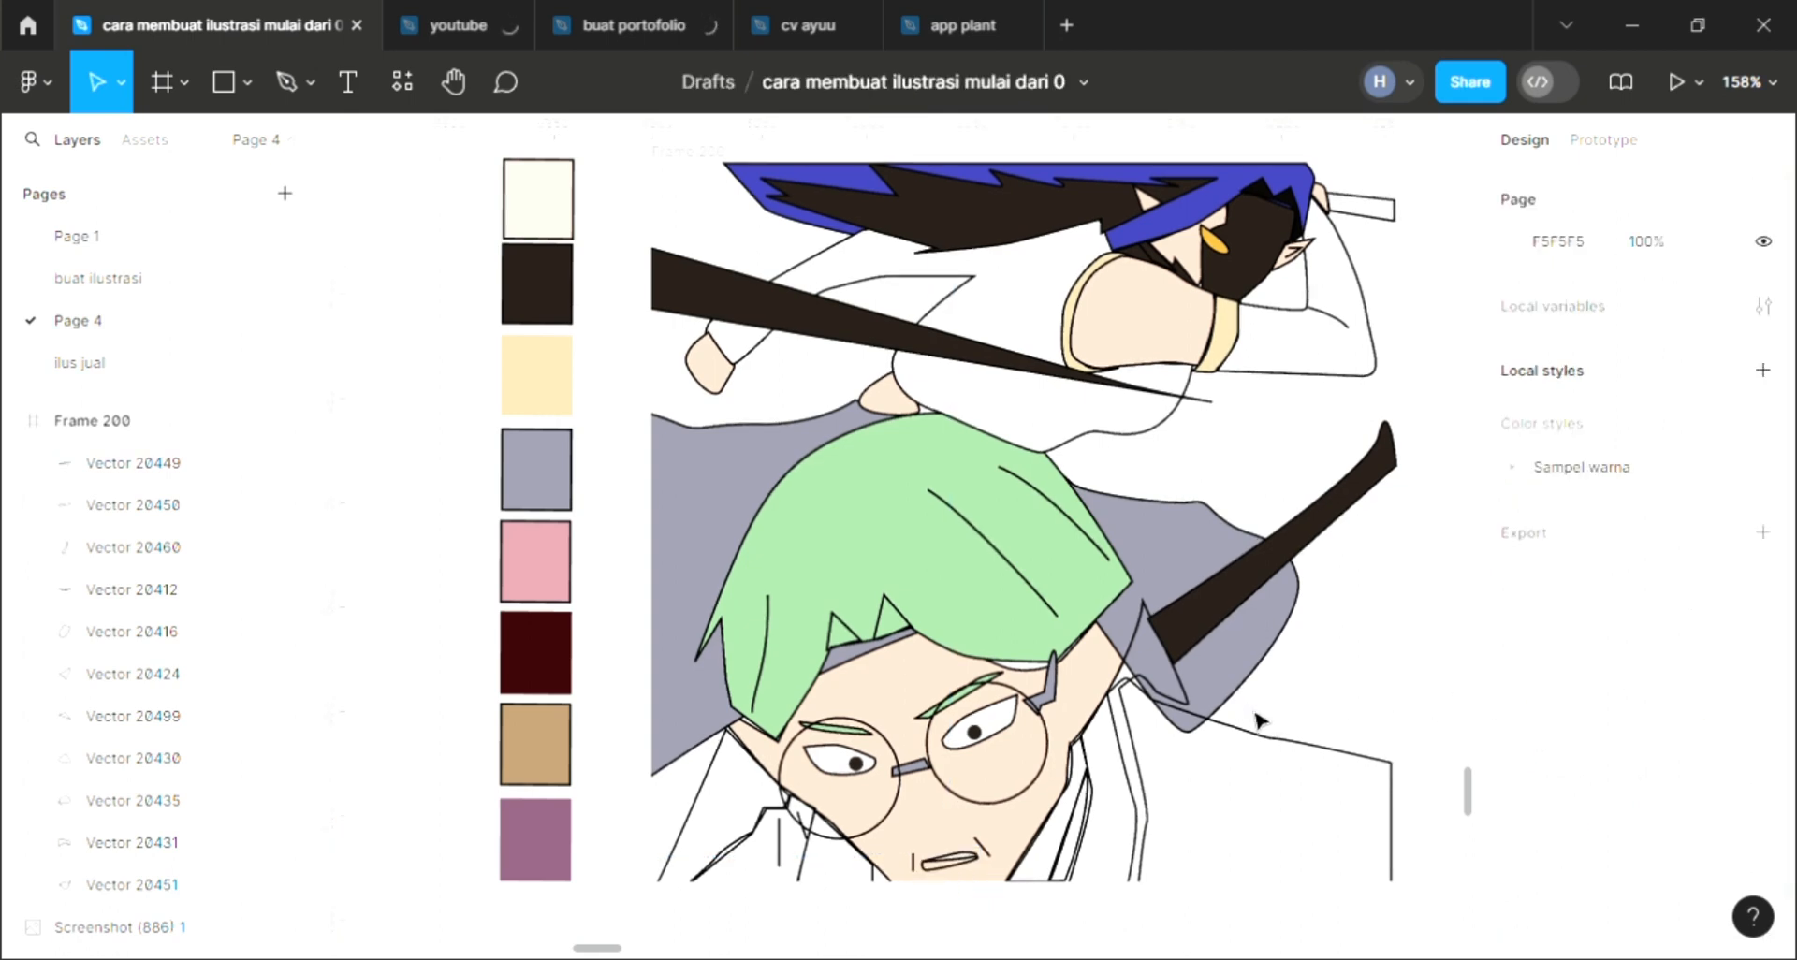
pyautogui.press('i')
pyautogui.press('Escape')
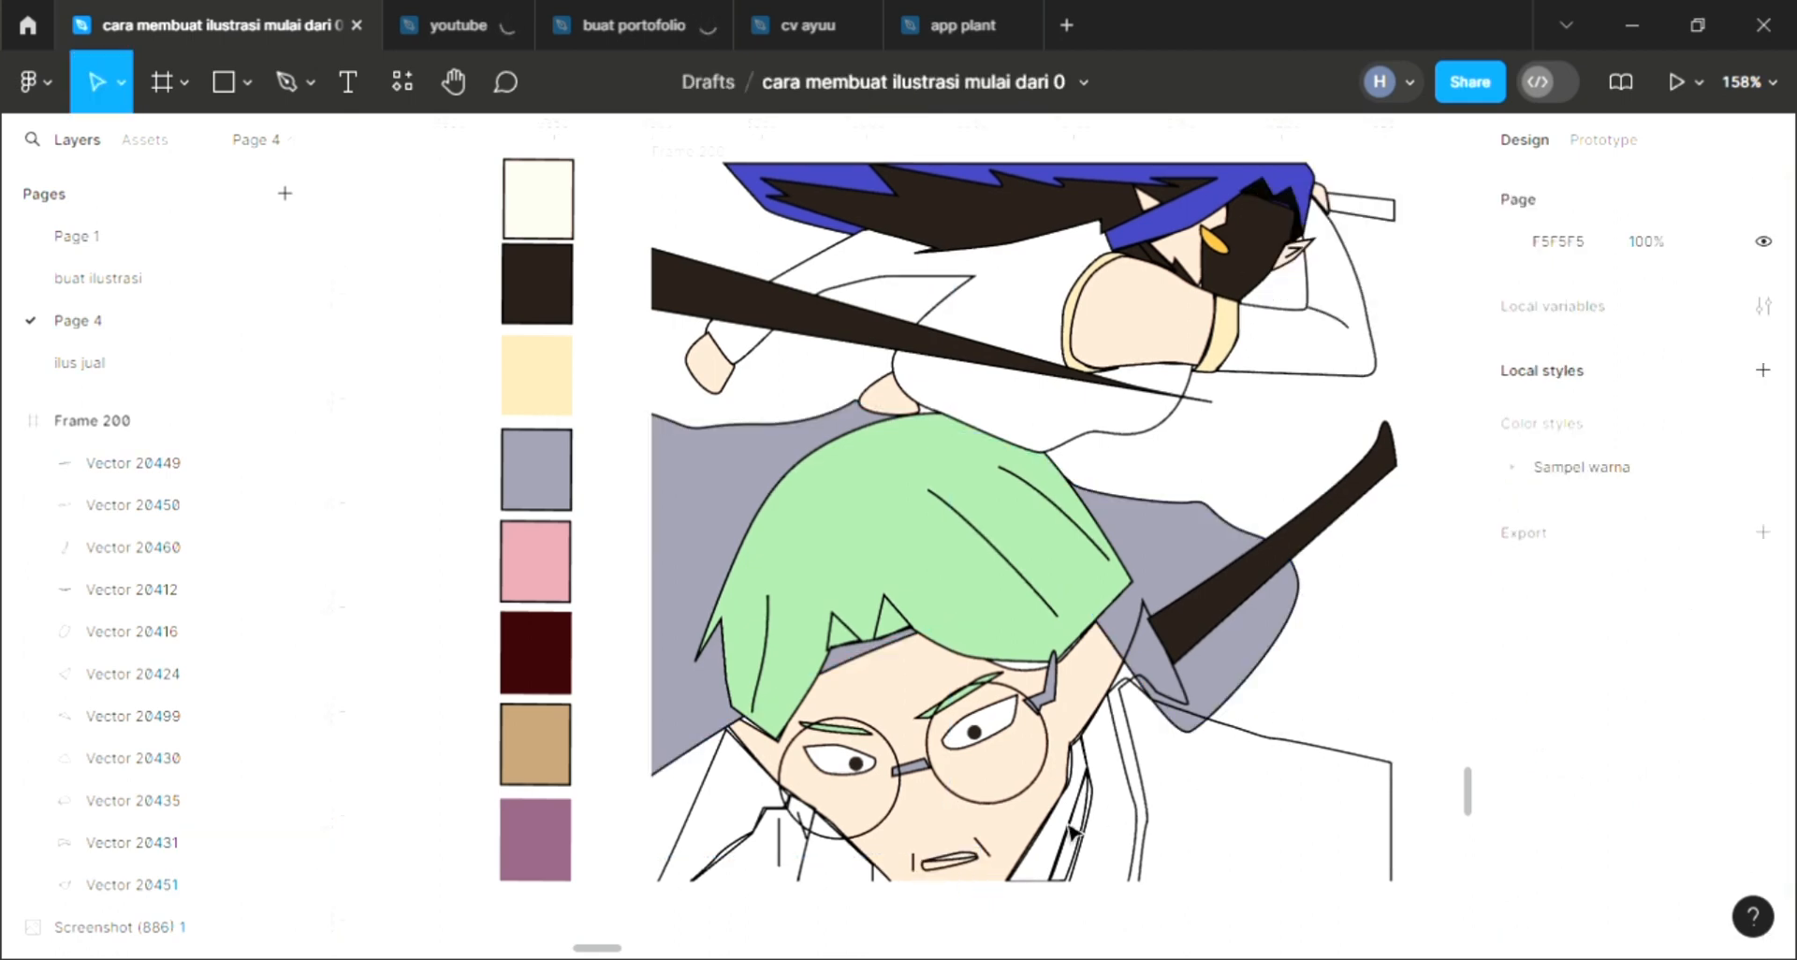
pyautogui.click(939, 880)
pyautogui.click(943, 885)
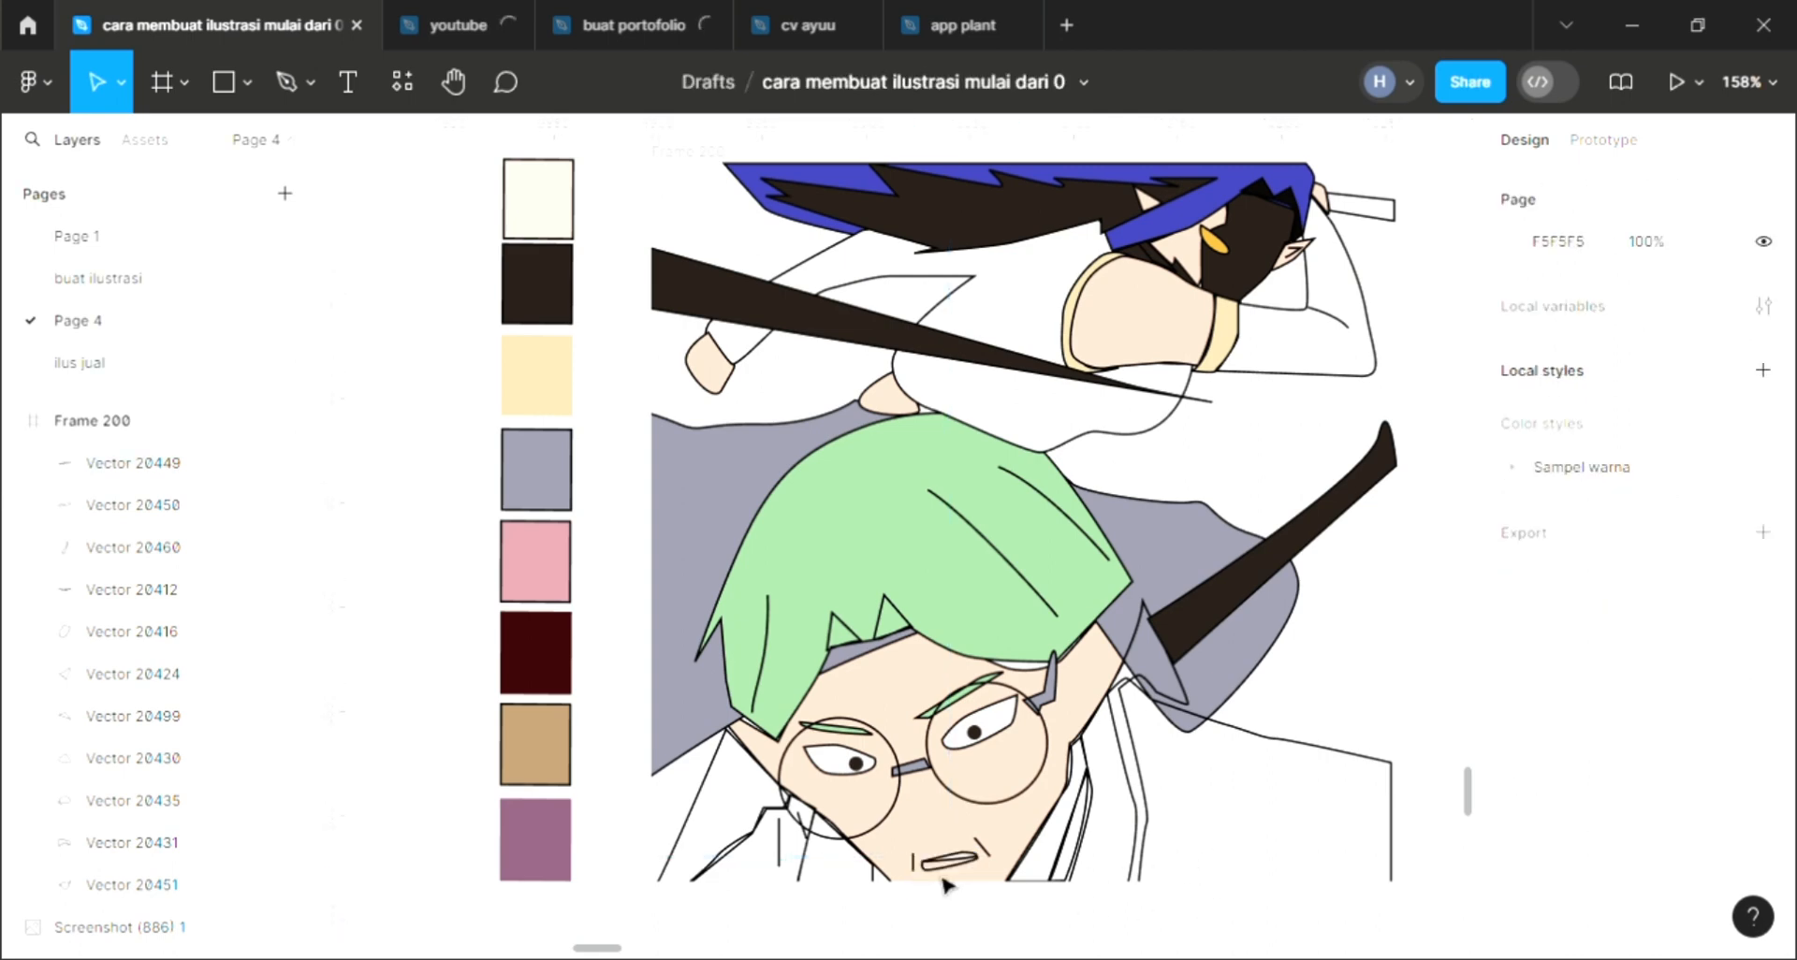
pyautogui.click(1762, 678)
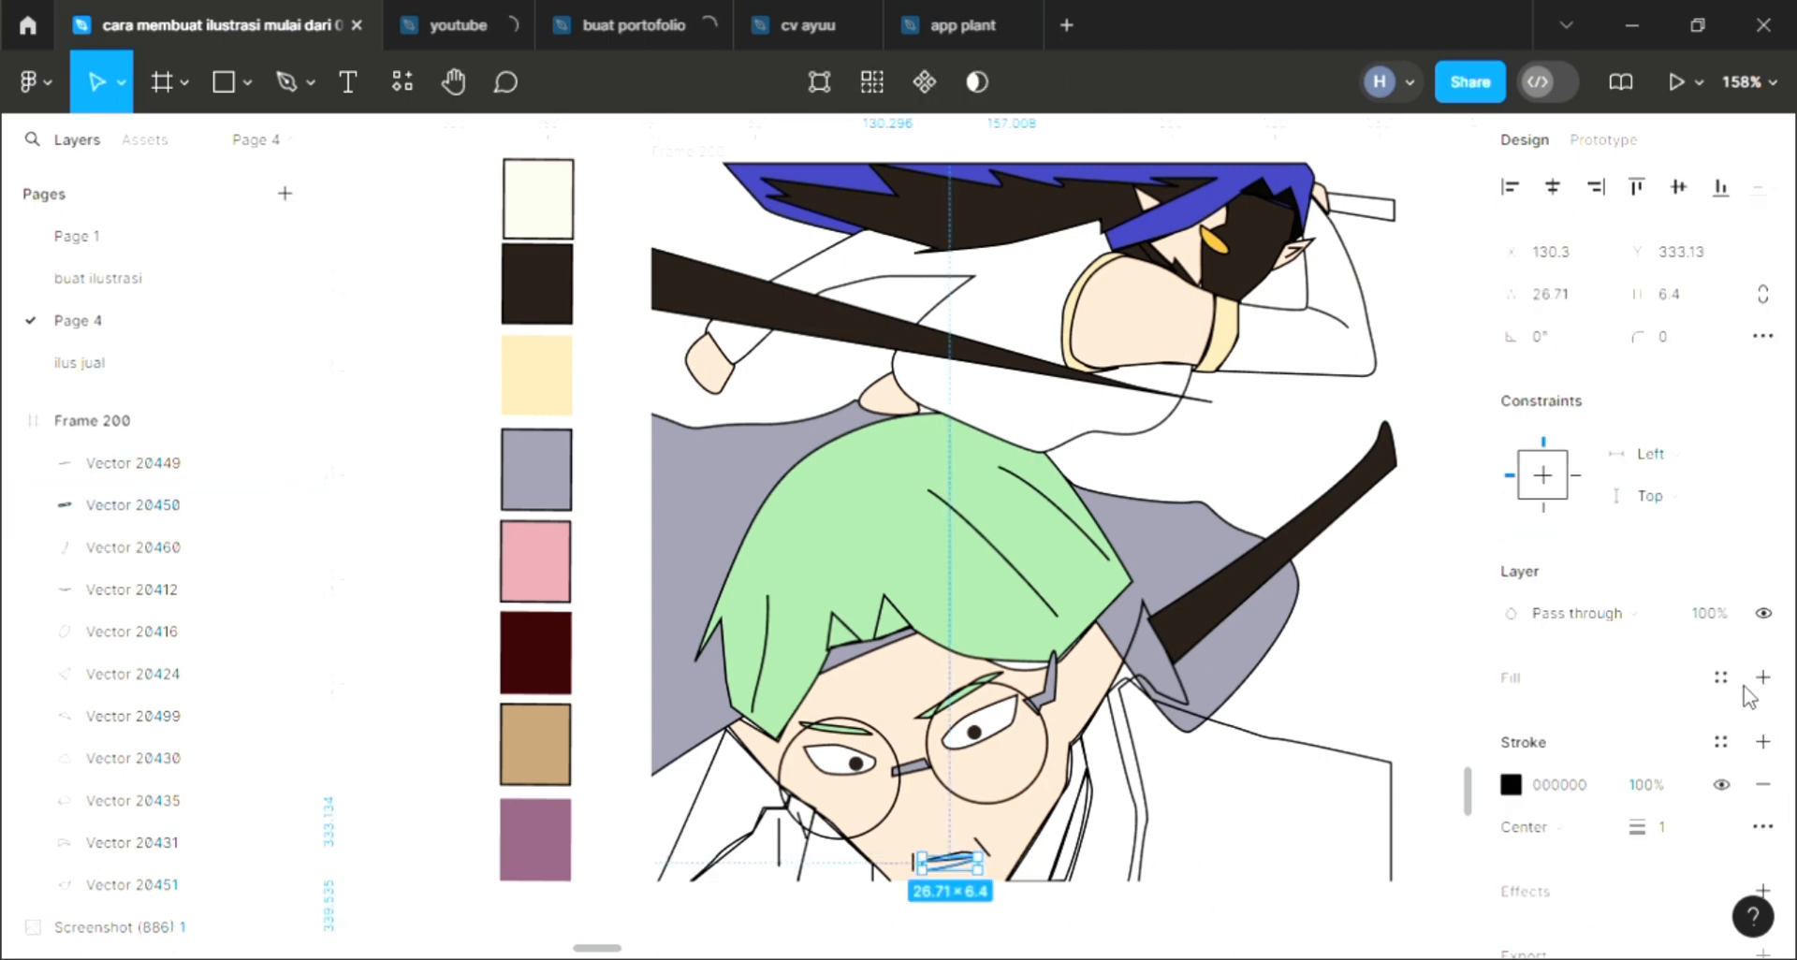
pyautogui.press('i')
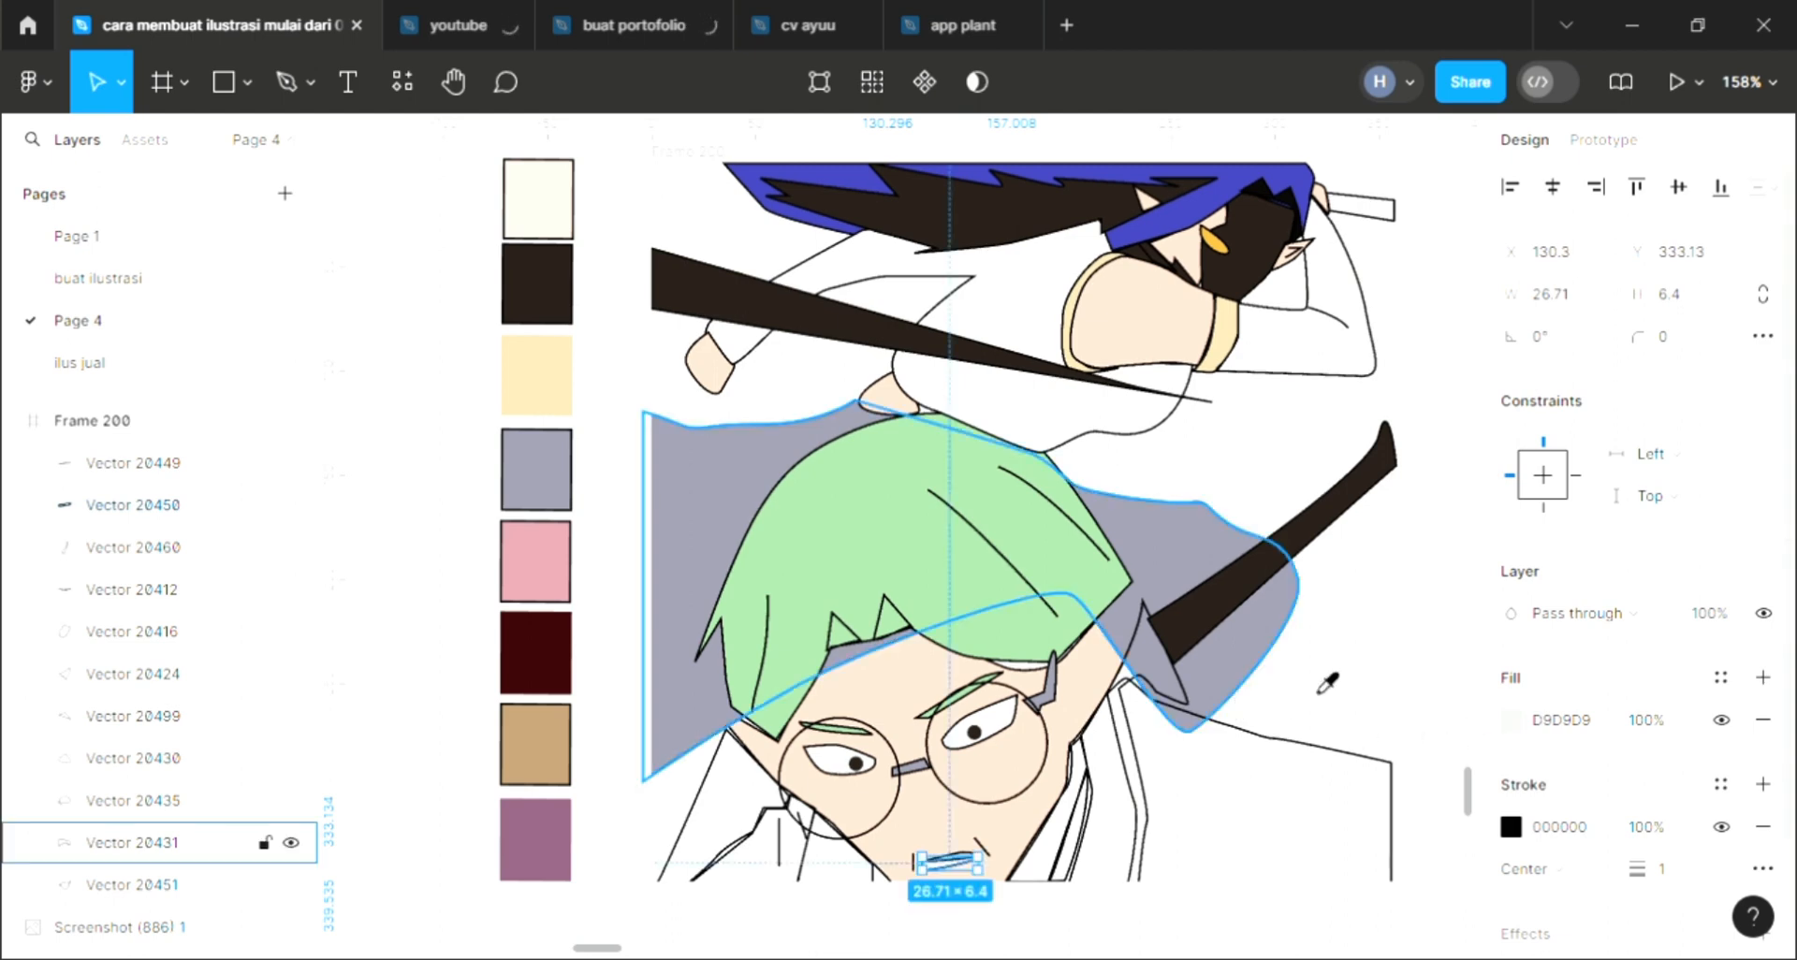
pyautogui.click(1303, 802)
pyautogui.press('Escape')
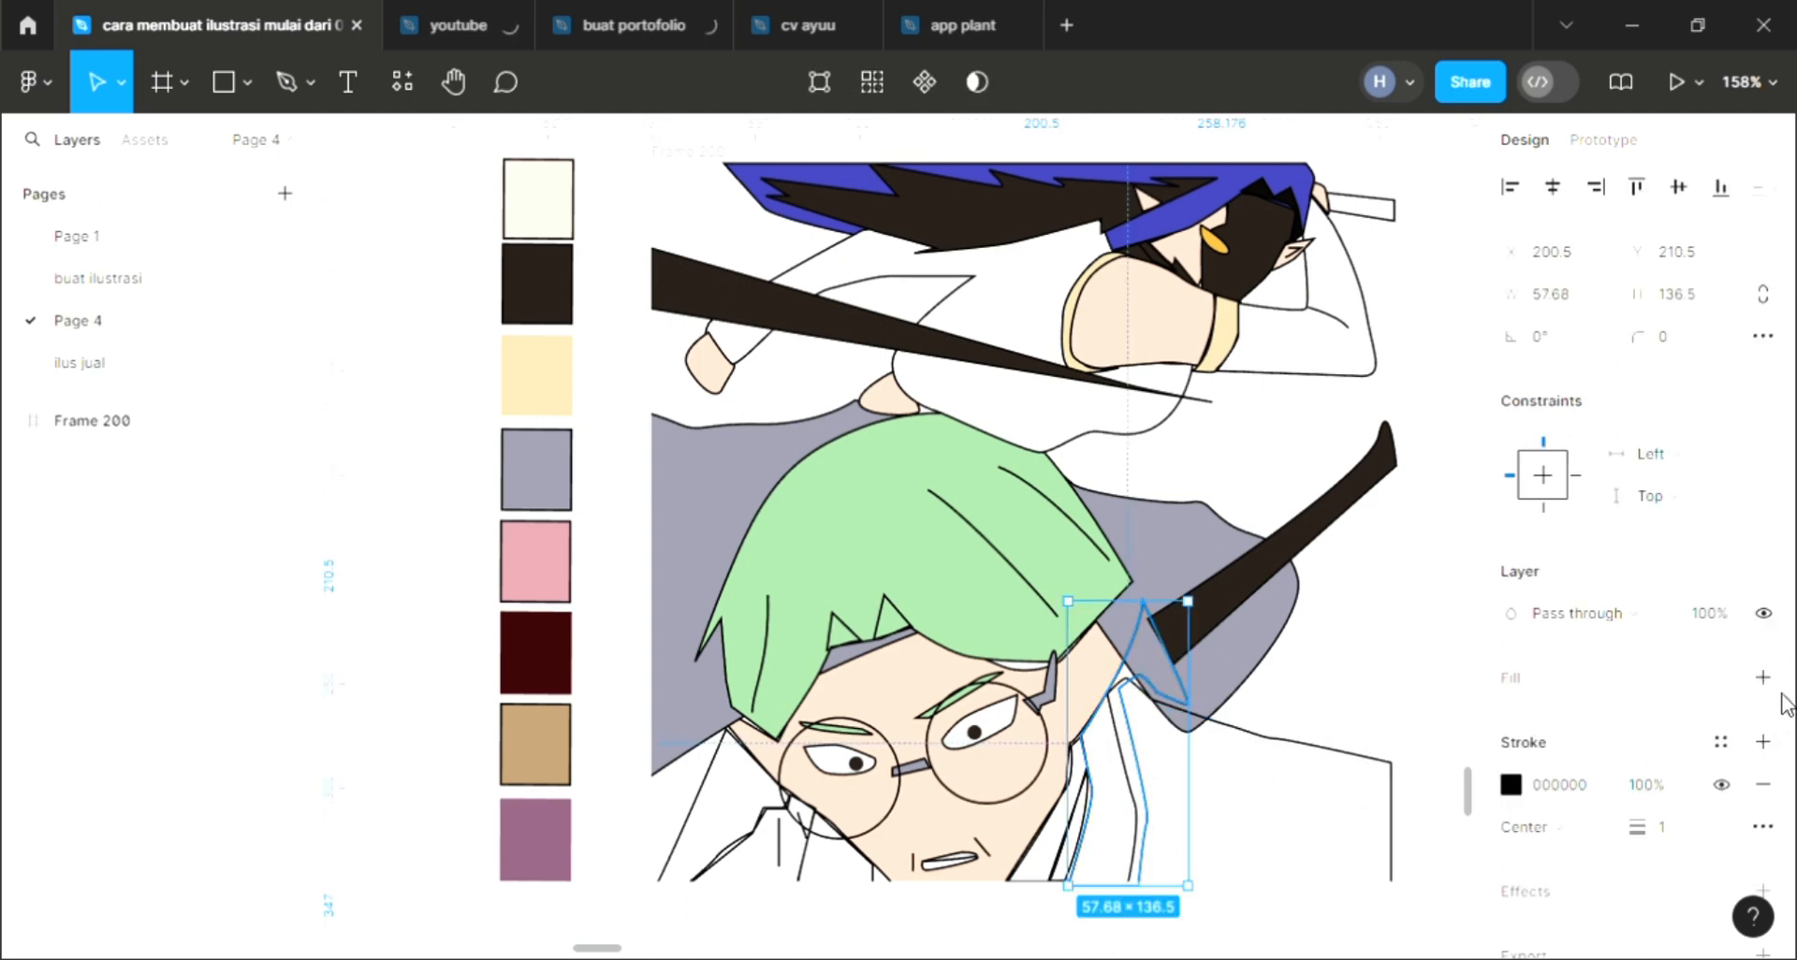
# Fill the long hair strand between the lower character's face and coat with green 9BCE9A sampled from the hair.
pyautogui.click(1762, 677)
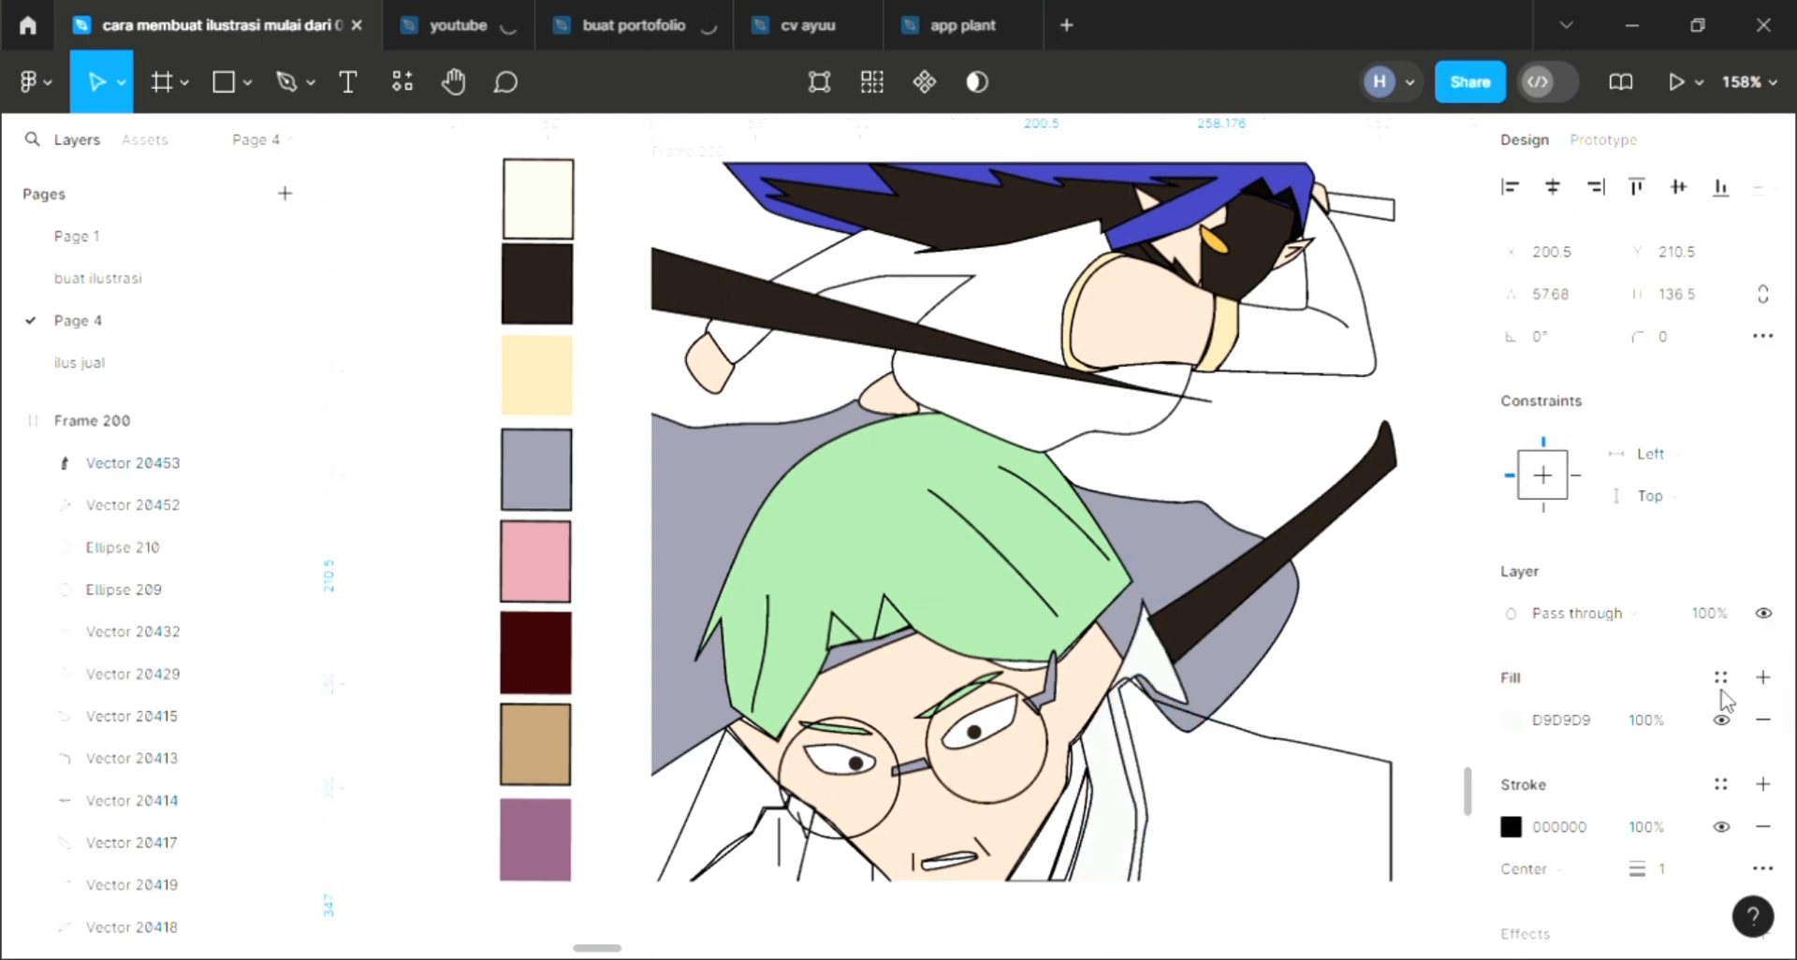
pyautogui.press('i')
pyautogui.click(1081, 625)
# Fill the large coat shape beside the long hair strand with grey 8E8E9E sampled from the wavy shape.
pyautogui.click(1315, 762)
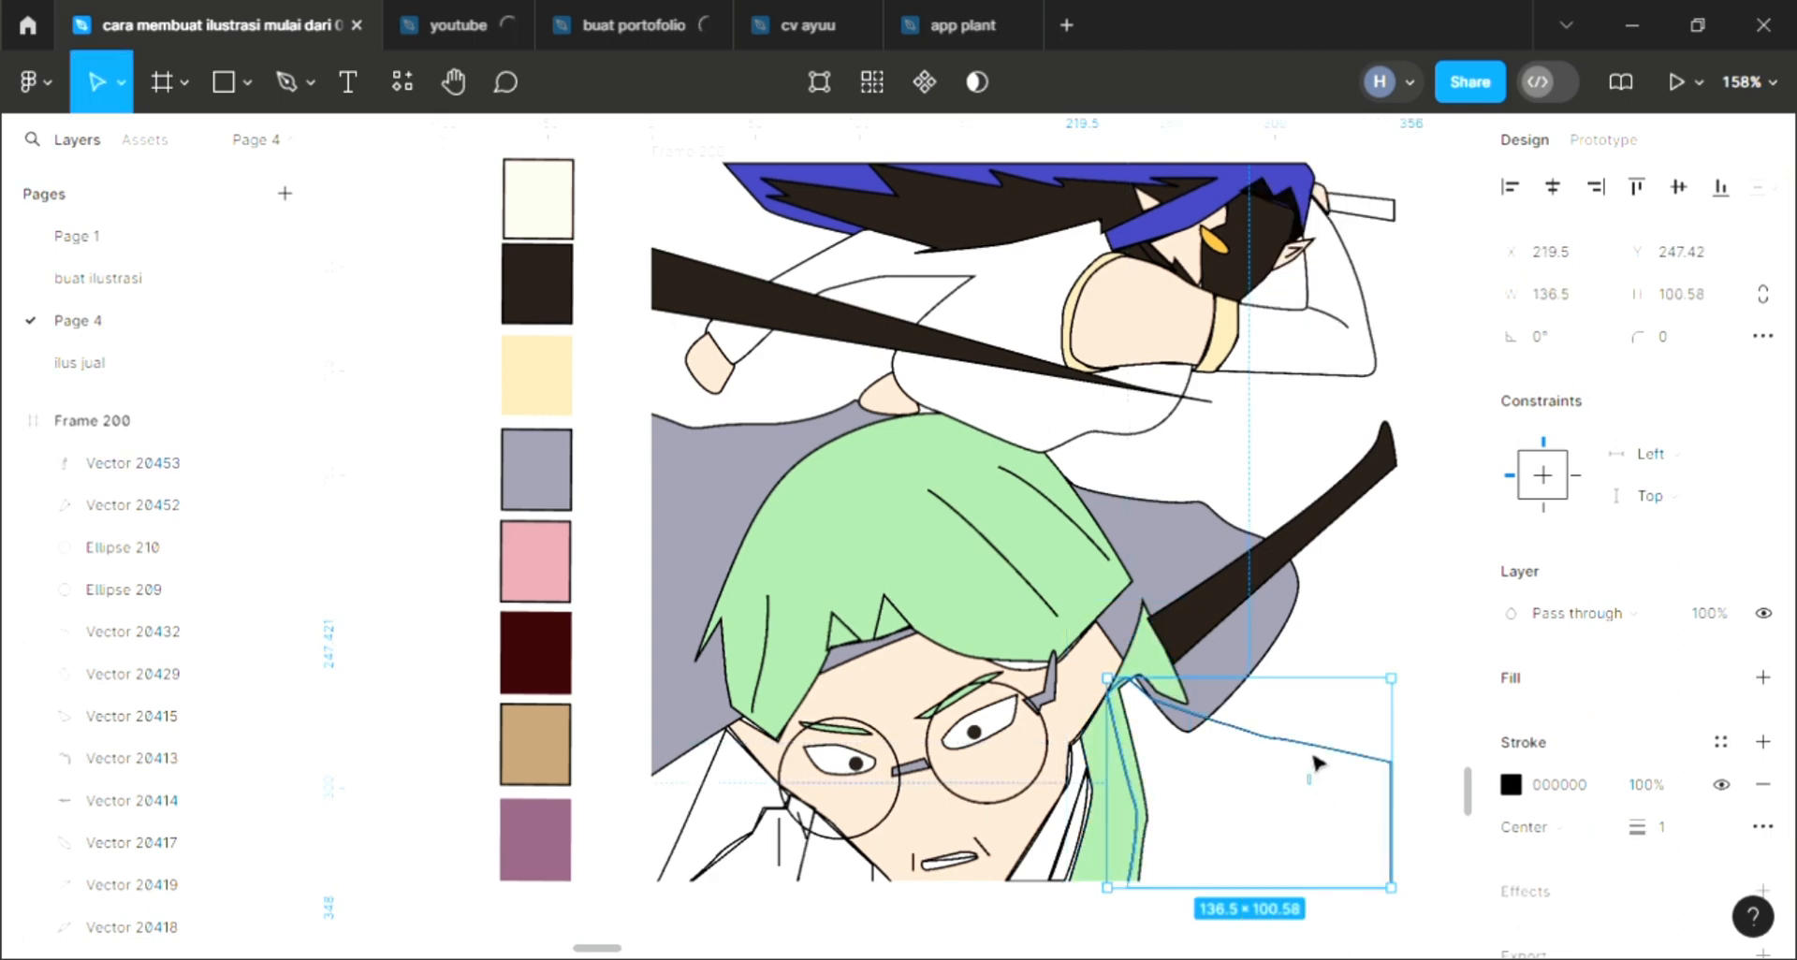
pyautogui.click(1513, 681)
pyautogui.press('i')
pyautogui.click(1248, 673)
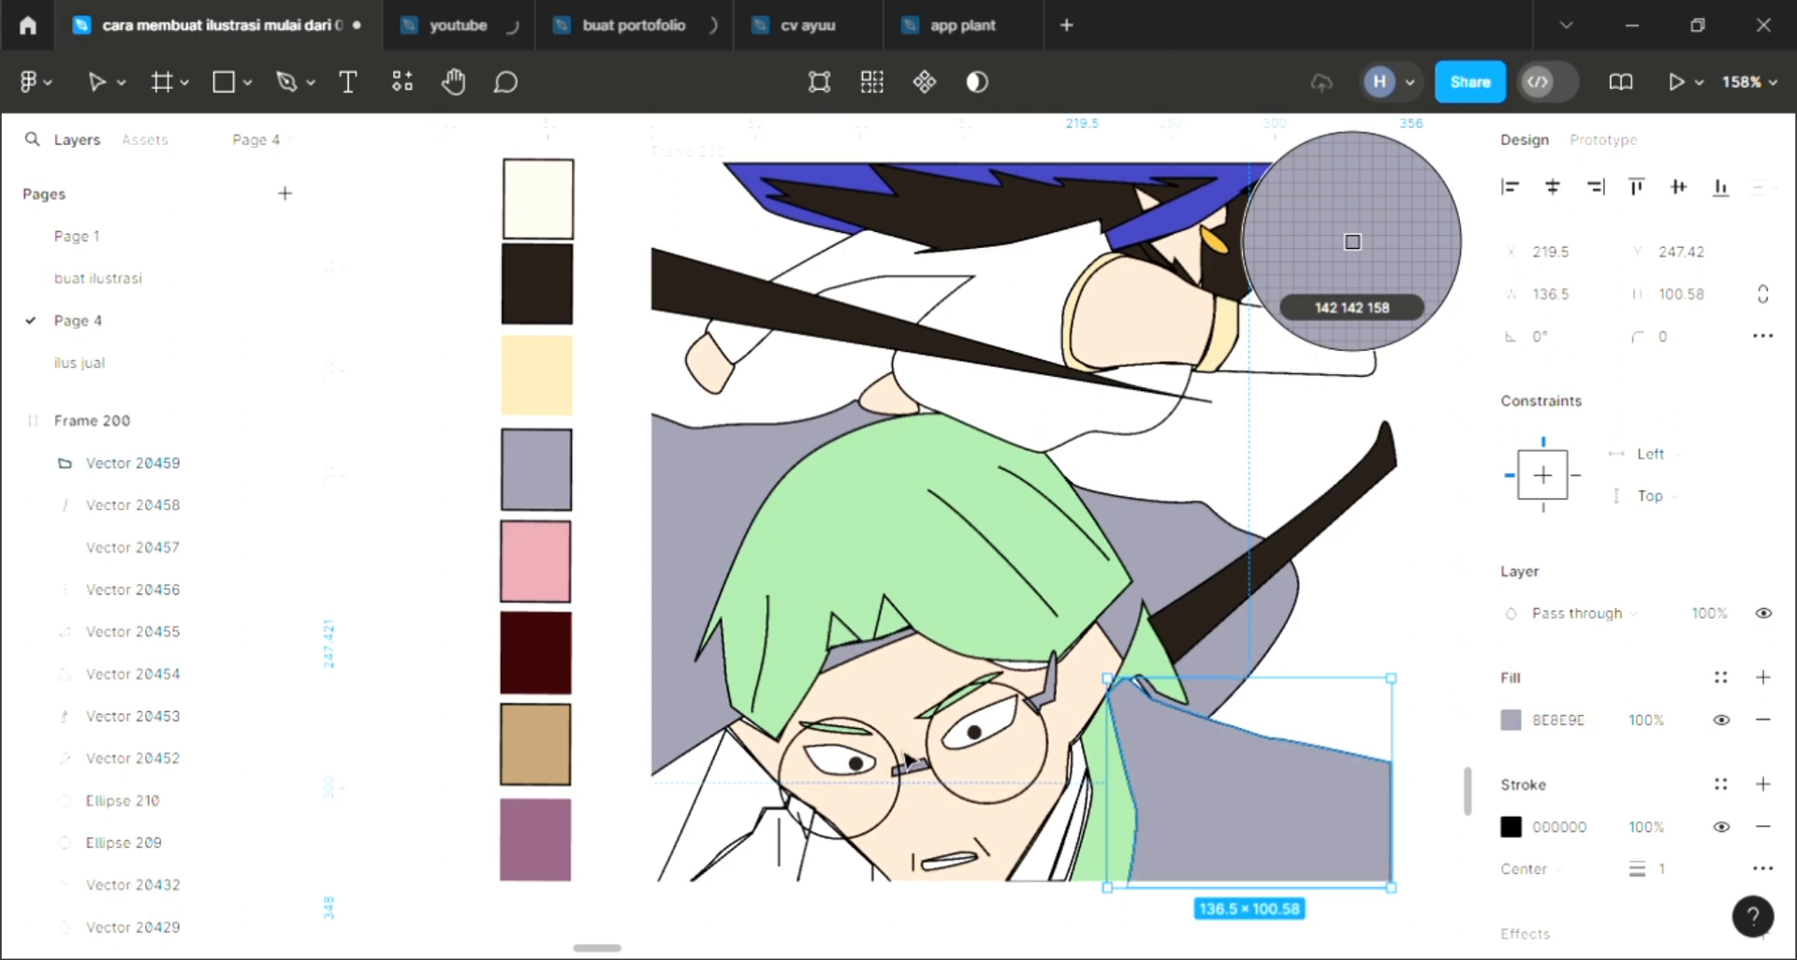
# Add a default D9D9D9 fill to the small four-sided shape next to the lower character's chin.
pyautogui.click(686, 876)
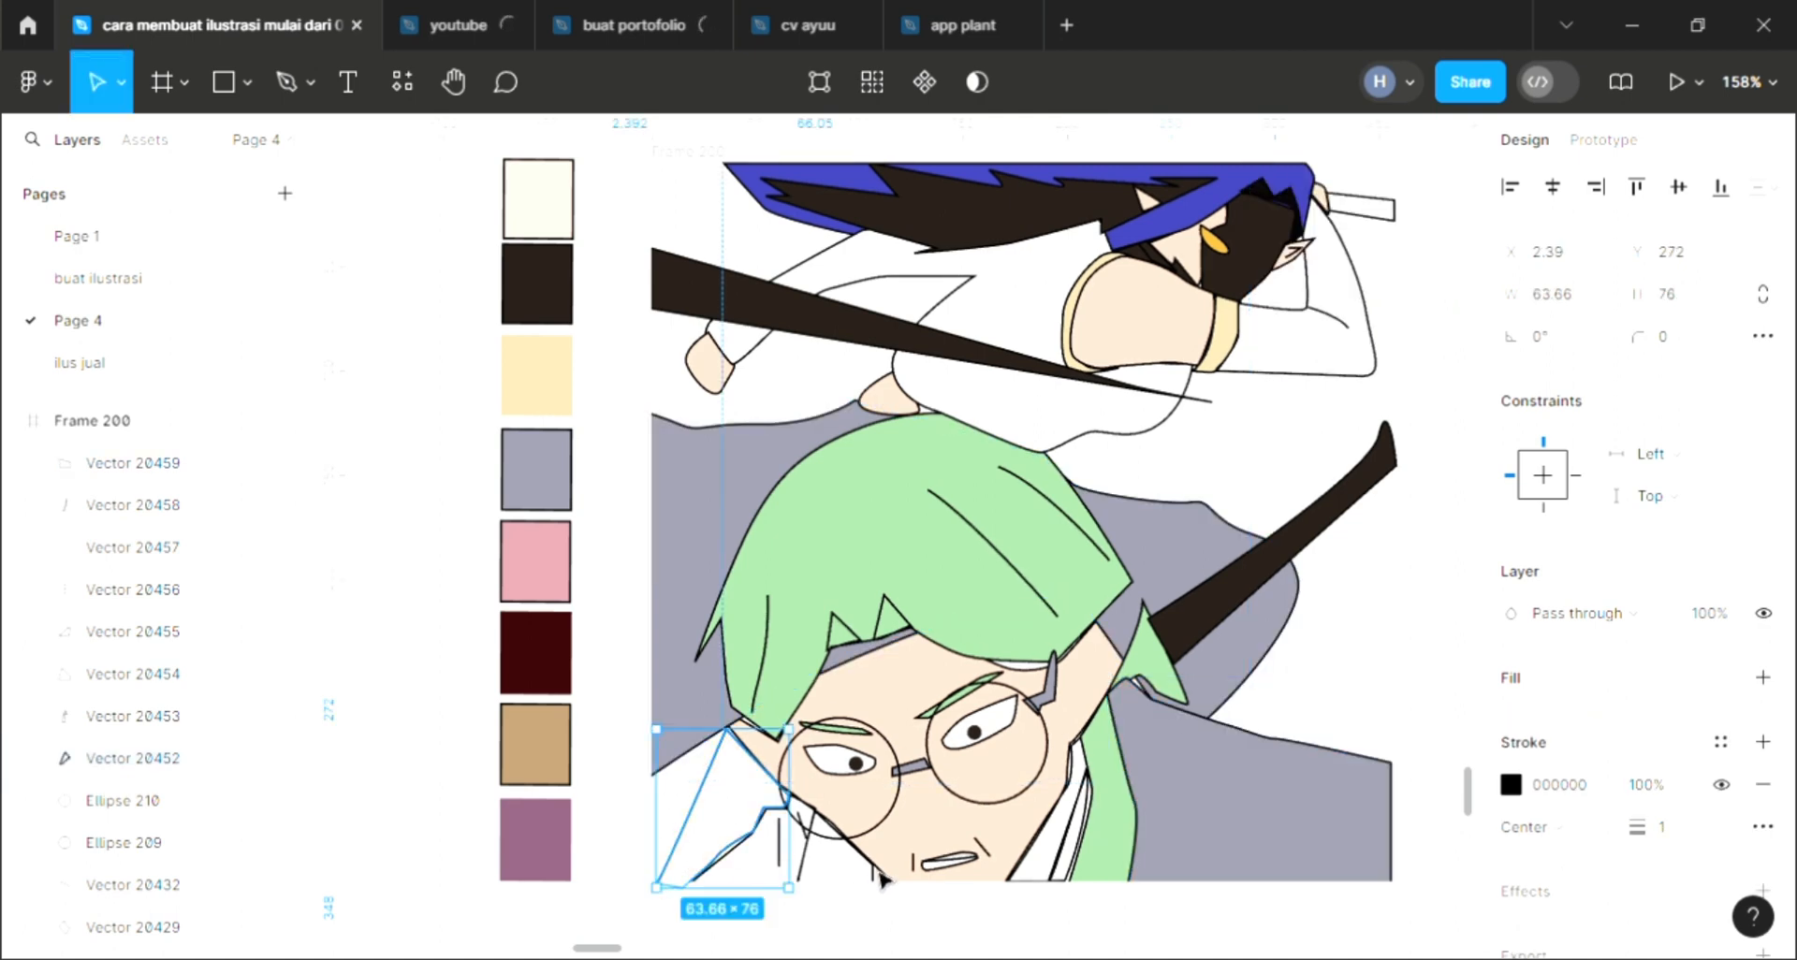
pyautogui.click(879, 875)
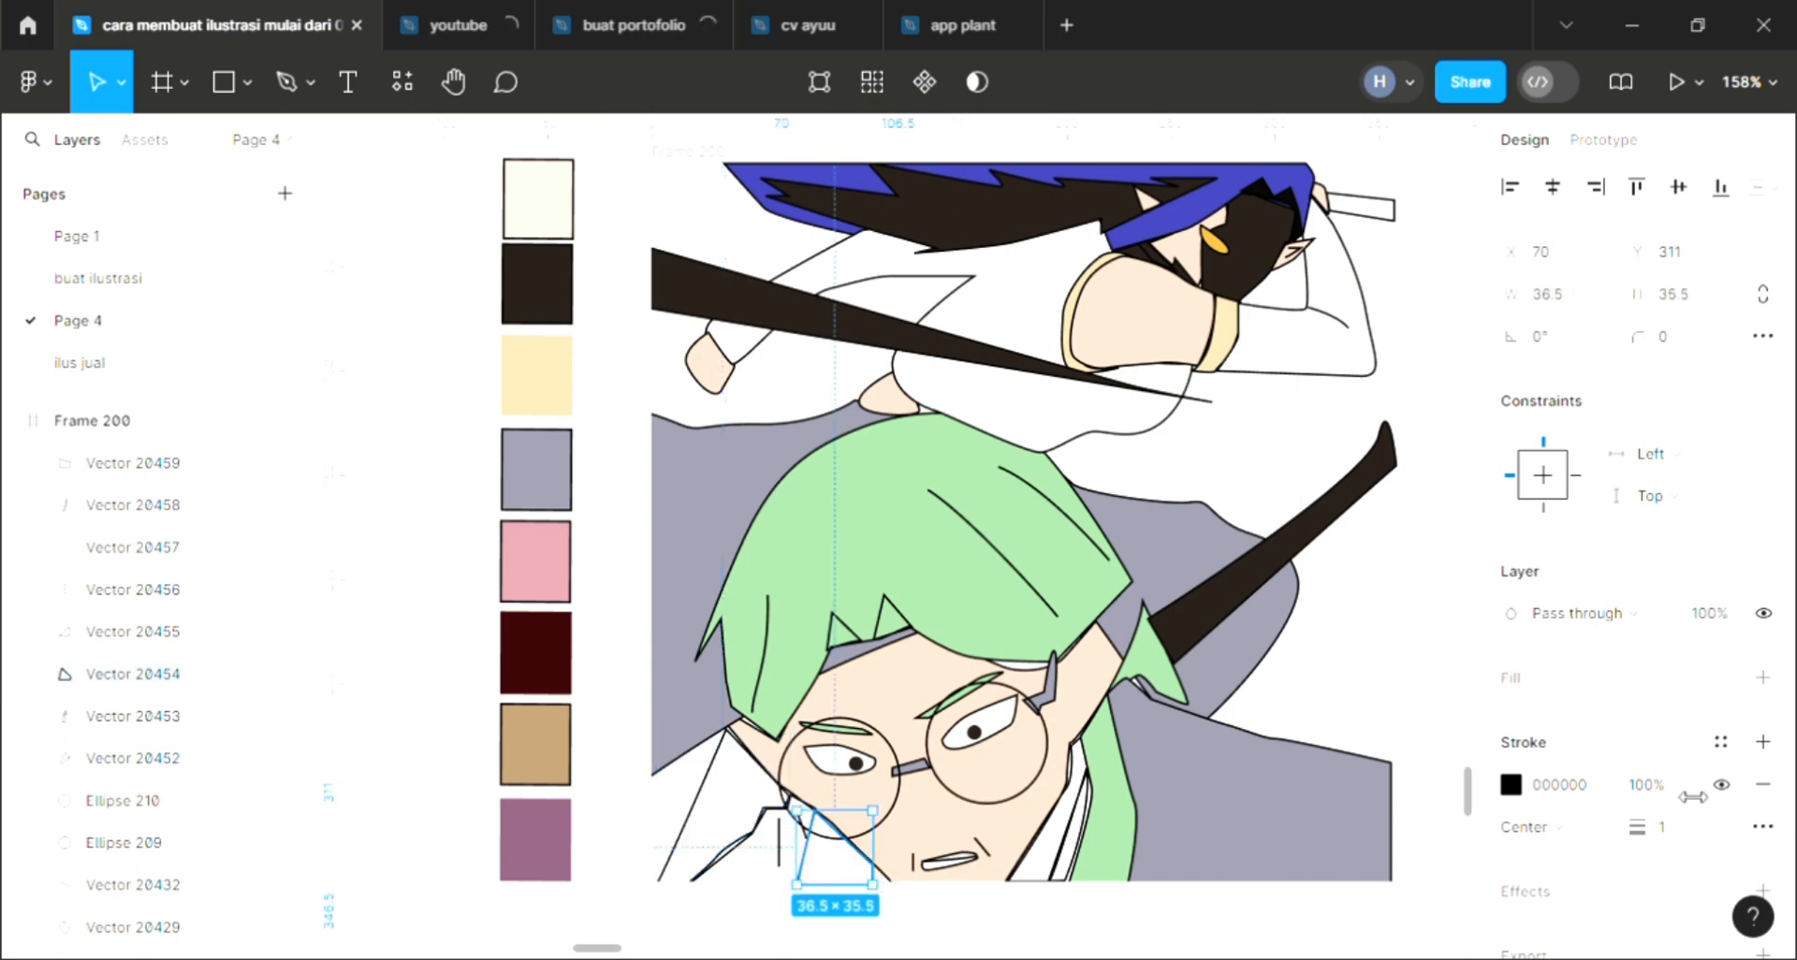
pyautogui.click(1763, 678)
# Recolour the large coat shape with green 9BCE9A sampled from the hair.
pyautogui.click(1144, 728)
pyautogui.press('i')
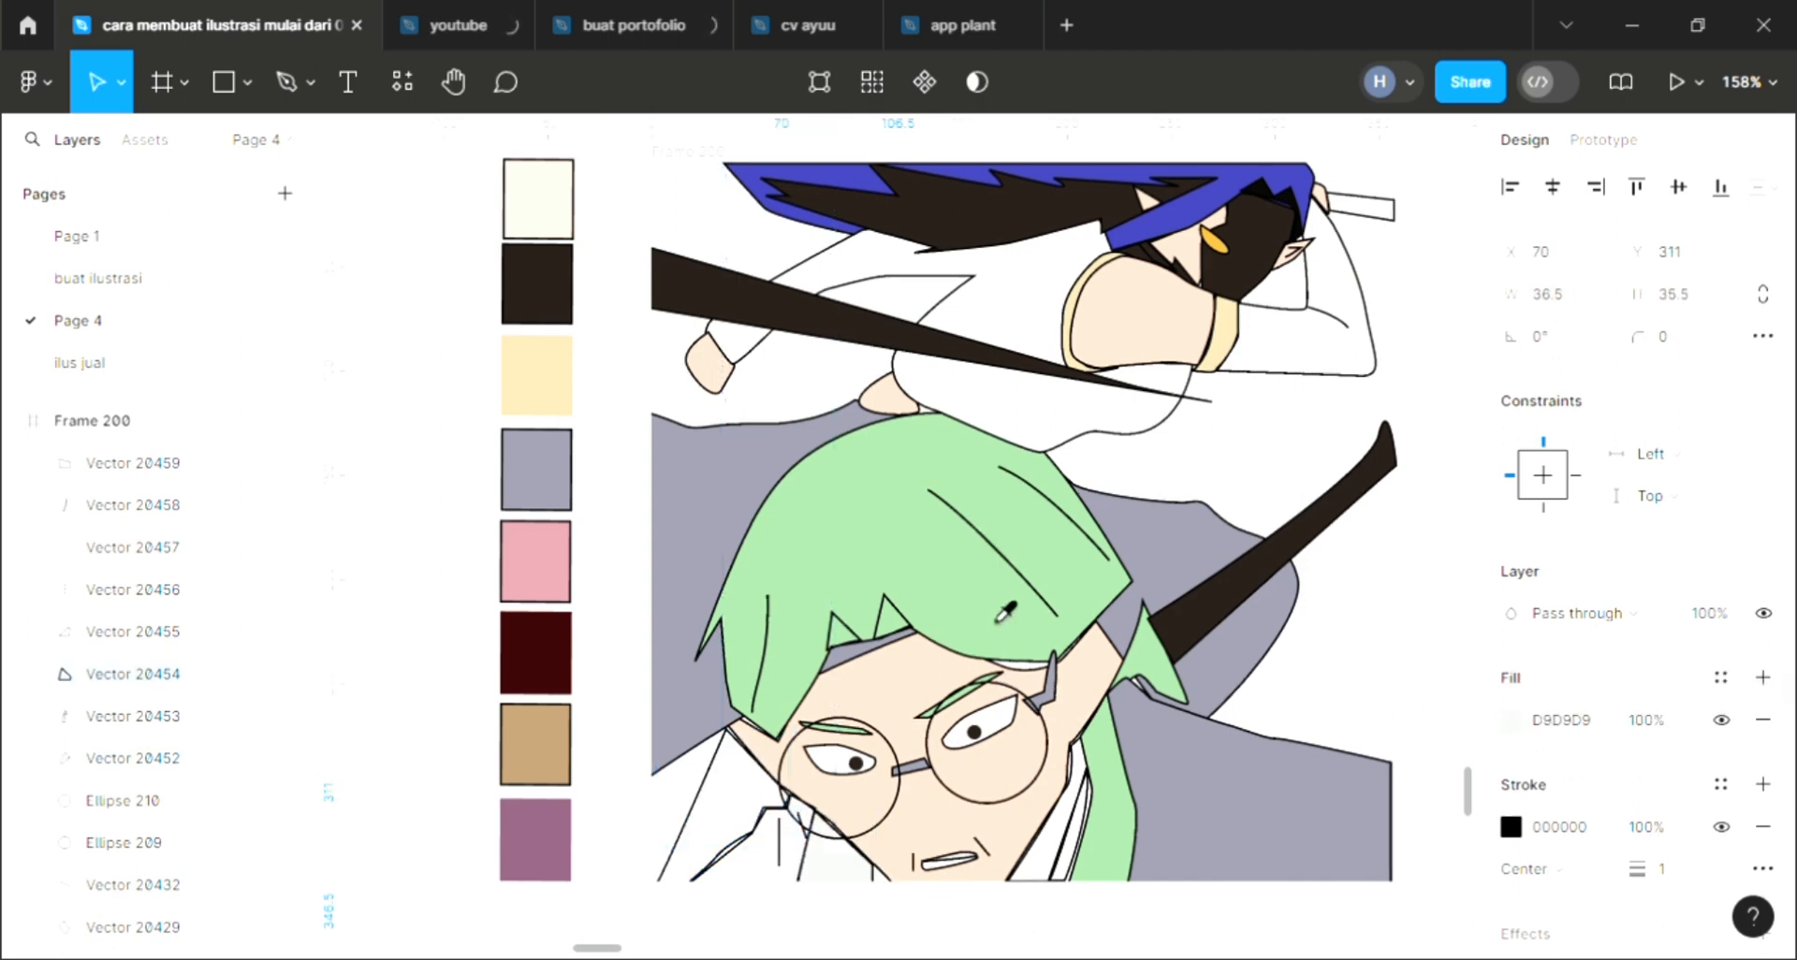
pyautogui.click(996, 629)
# Add a default D9D9D9 fill to the collar shape below the glasses, and shift the long green hair strand left against the face.
pyautogui.click(768, 836)
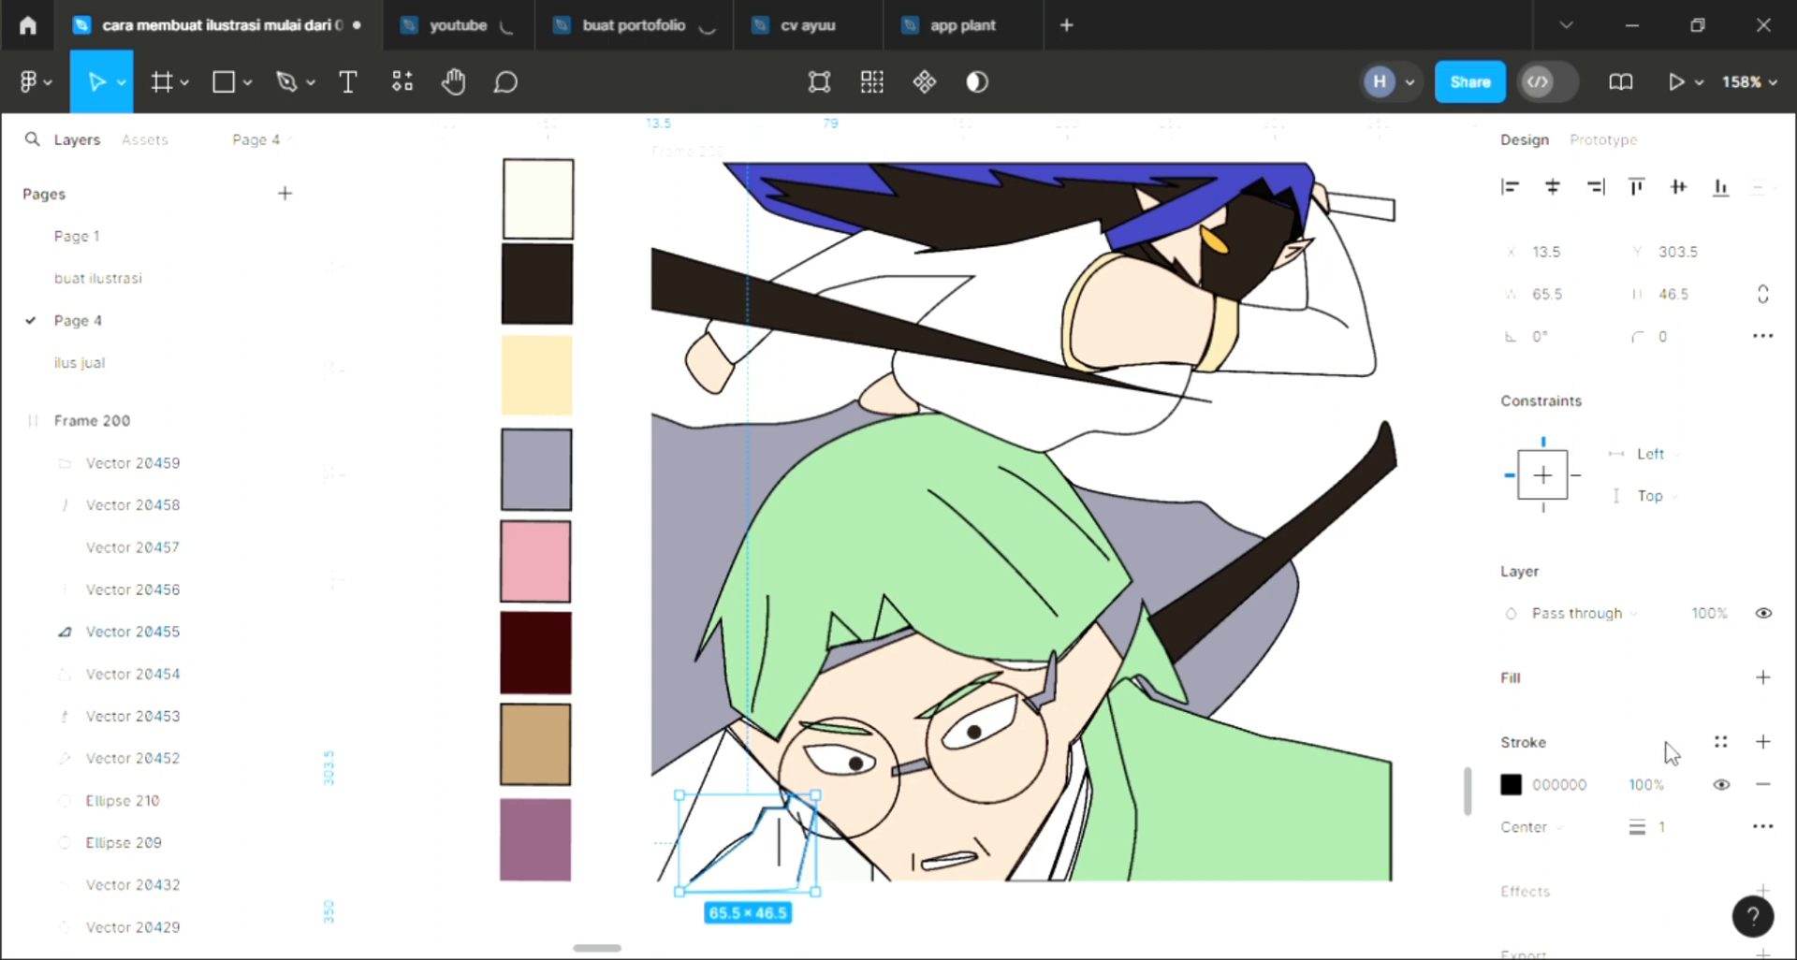
pyautogui.click(1763, 677)
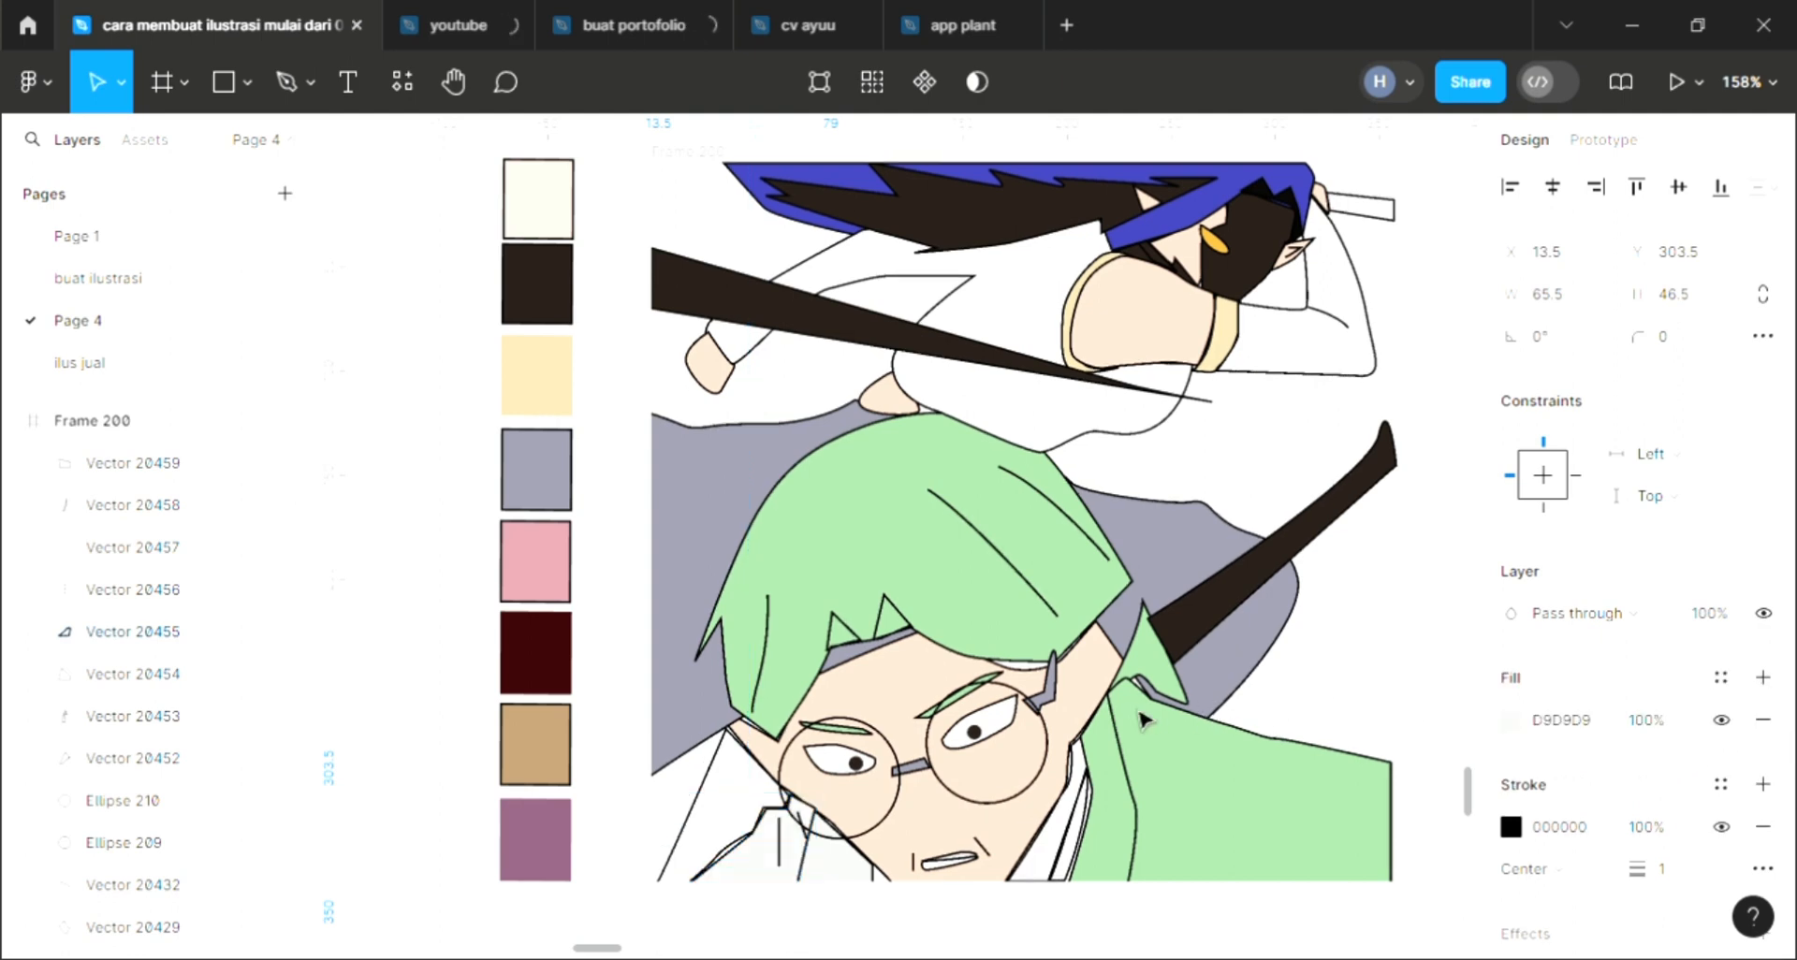
pyautogui.click(1074, 721)
# Try recolouring the lower character's face with sampled grey 8E8E9E.
pyautogui.press('i')
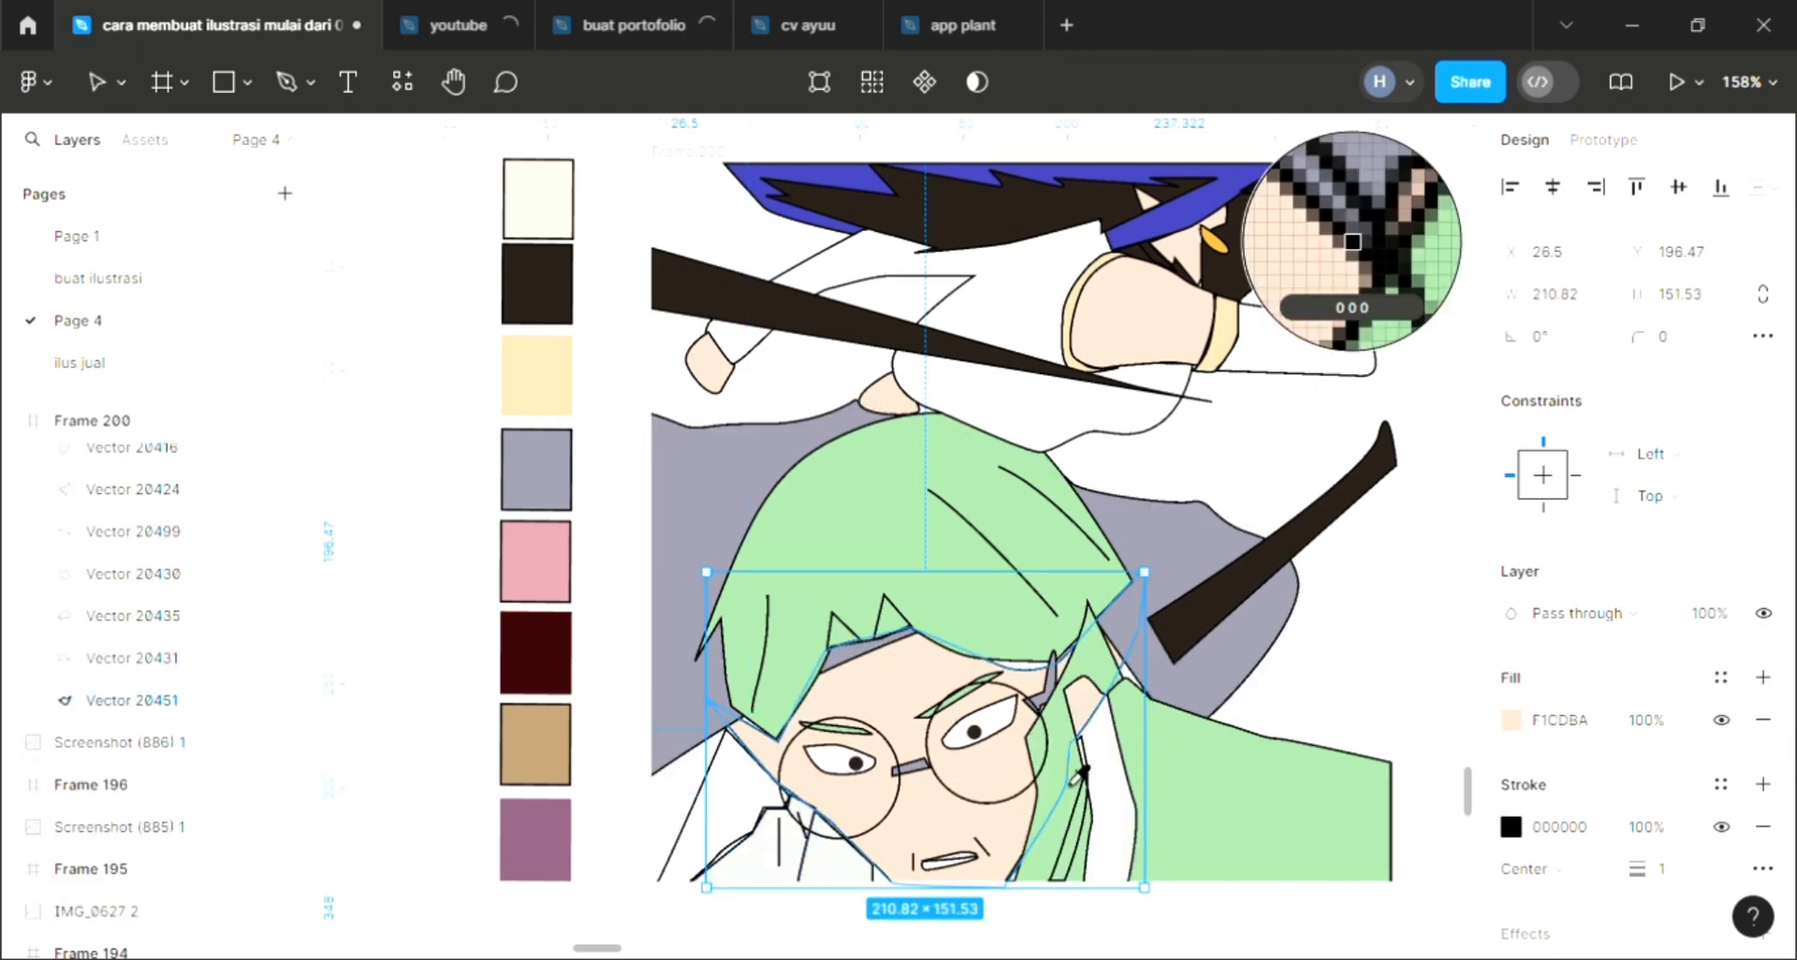
pyautogui.click(811, 873)
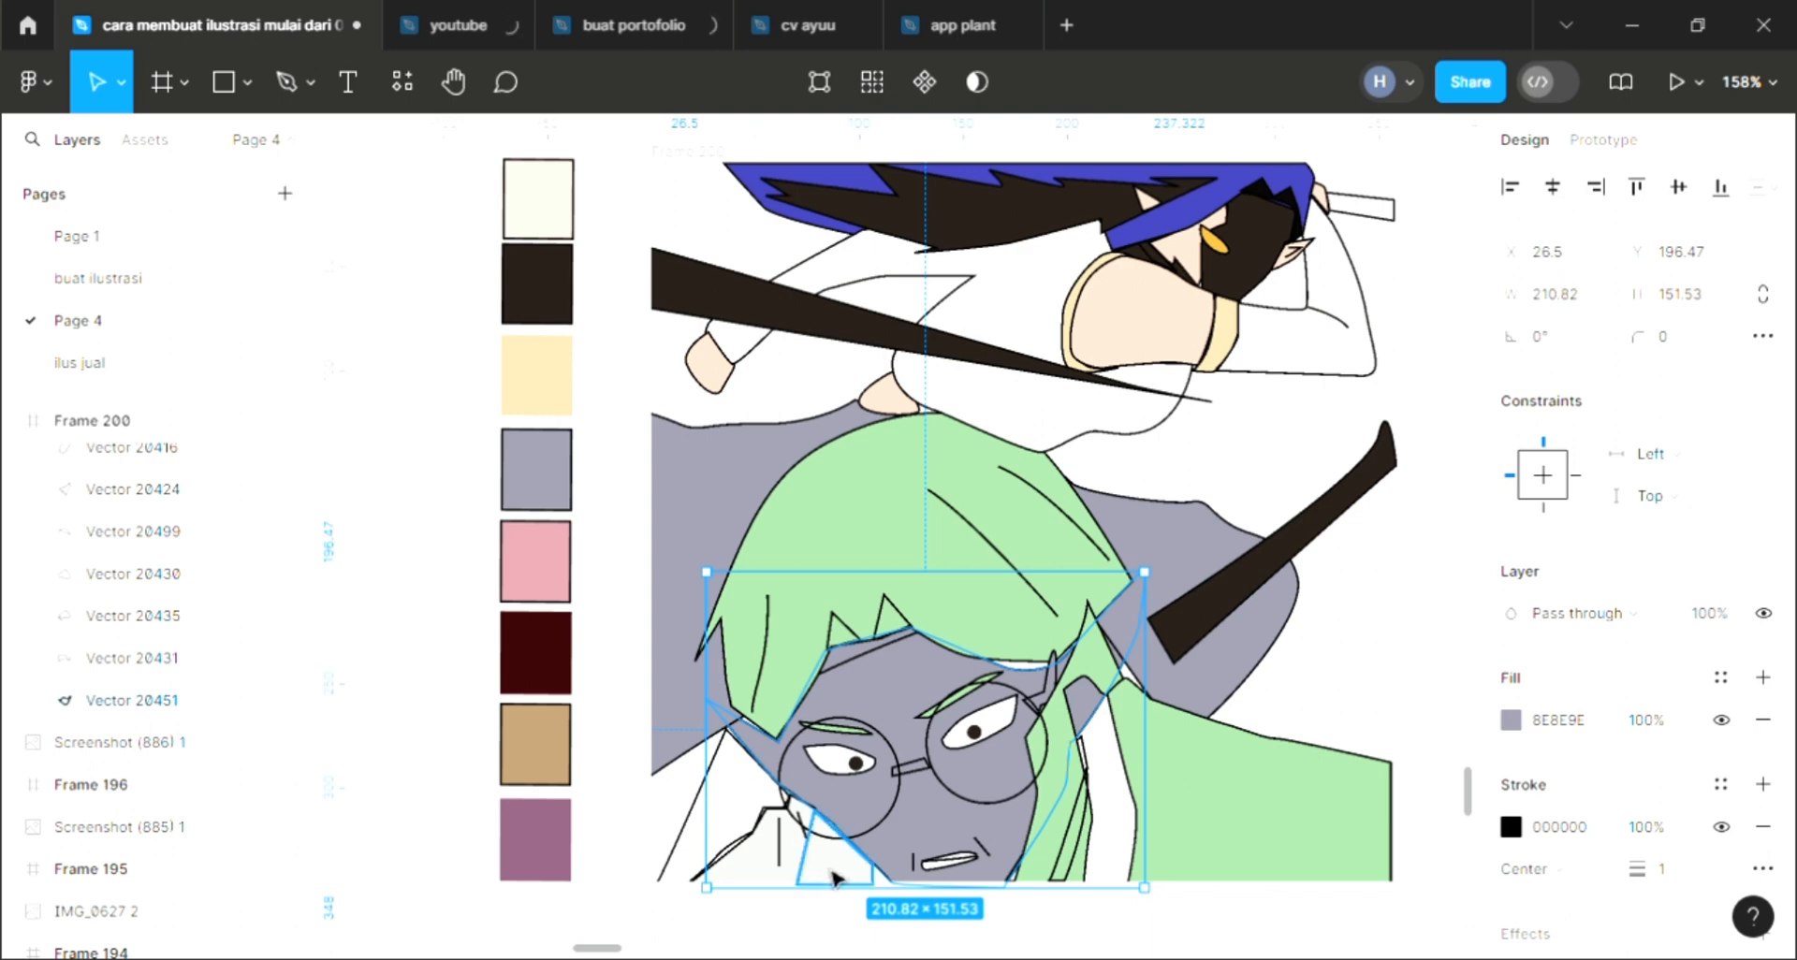
pyautogui.doubleClick(834, 866)
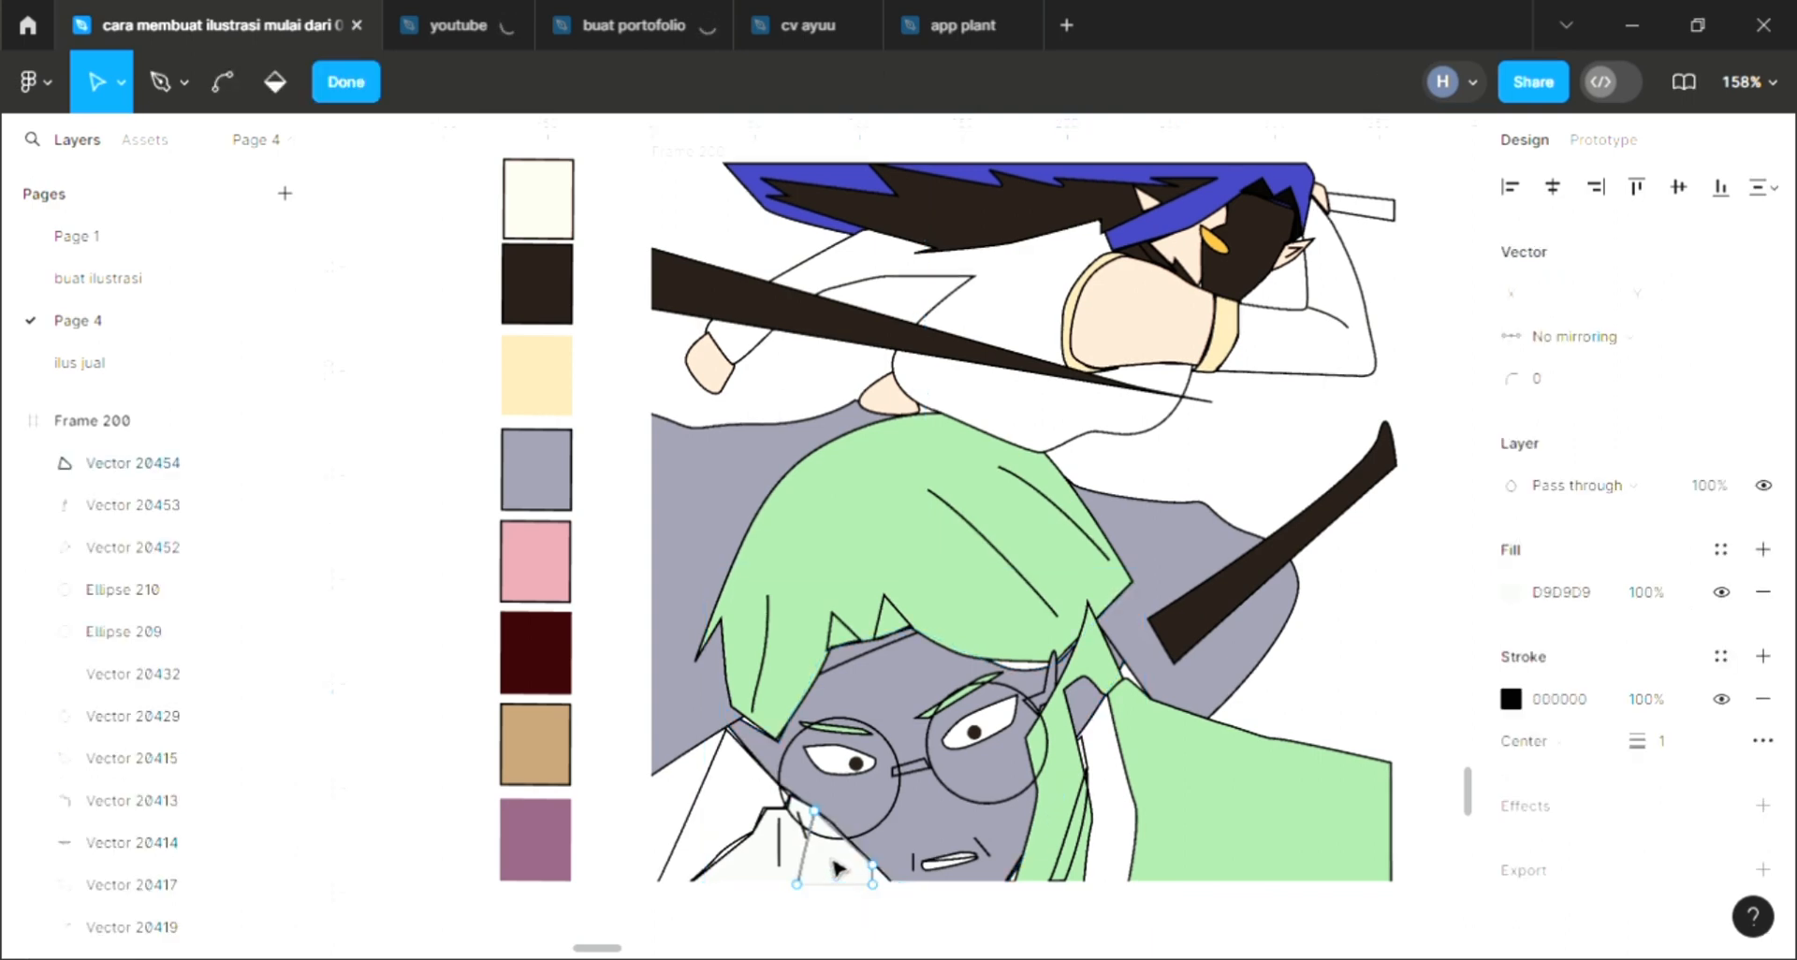
# Undo the face's grey recolouring and clear the selection.
pyautogui.hotkey('ctrl', 'z')
pyautogui.hotkey('ctrl', 'z')
pyautogui.hotkey('ctrl', 'z')
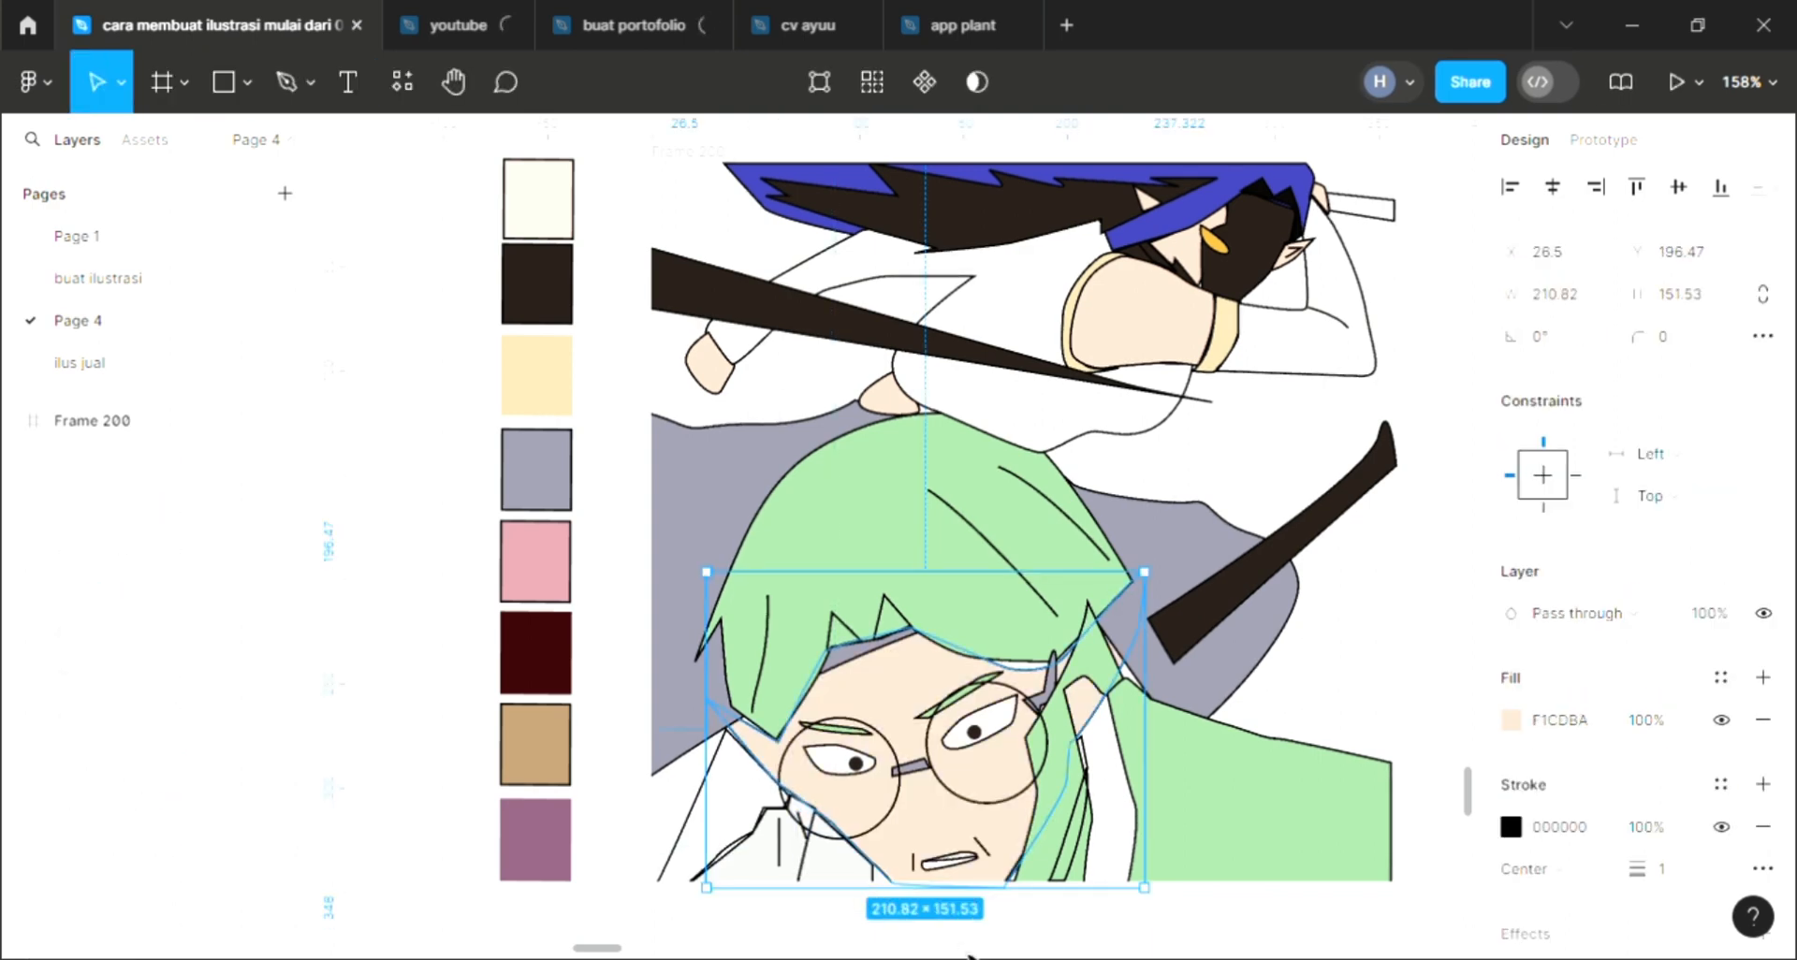
pyautogui.press('Escape')
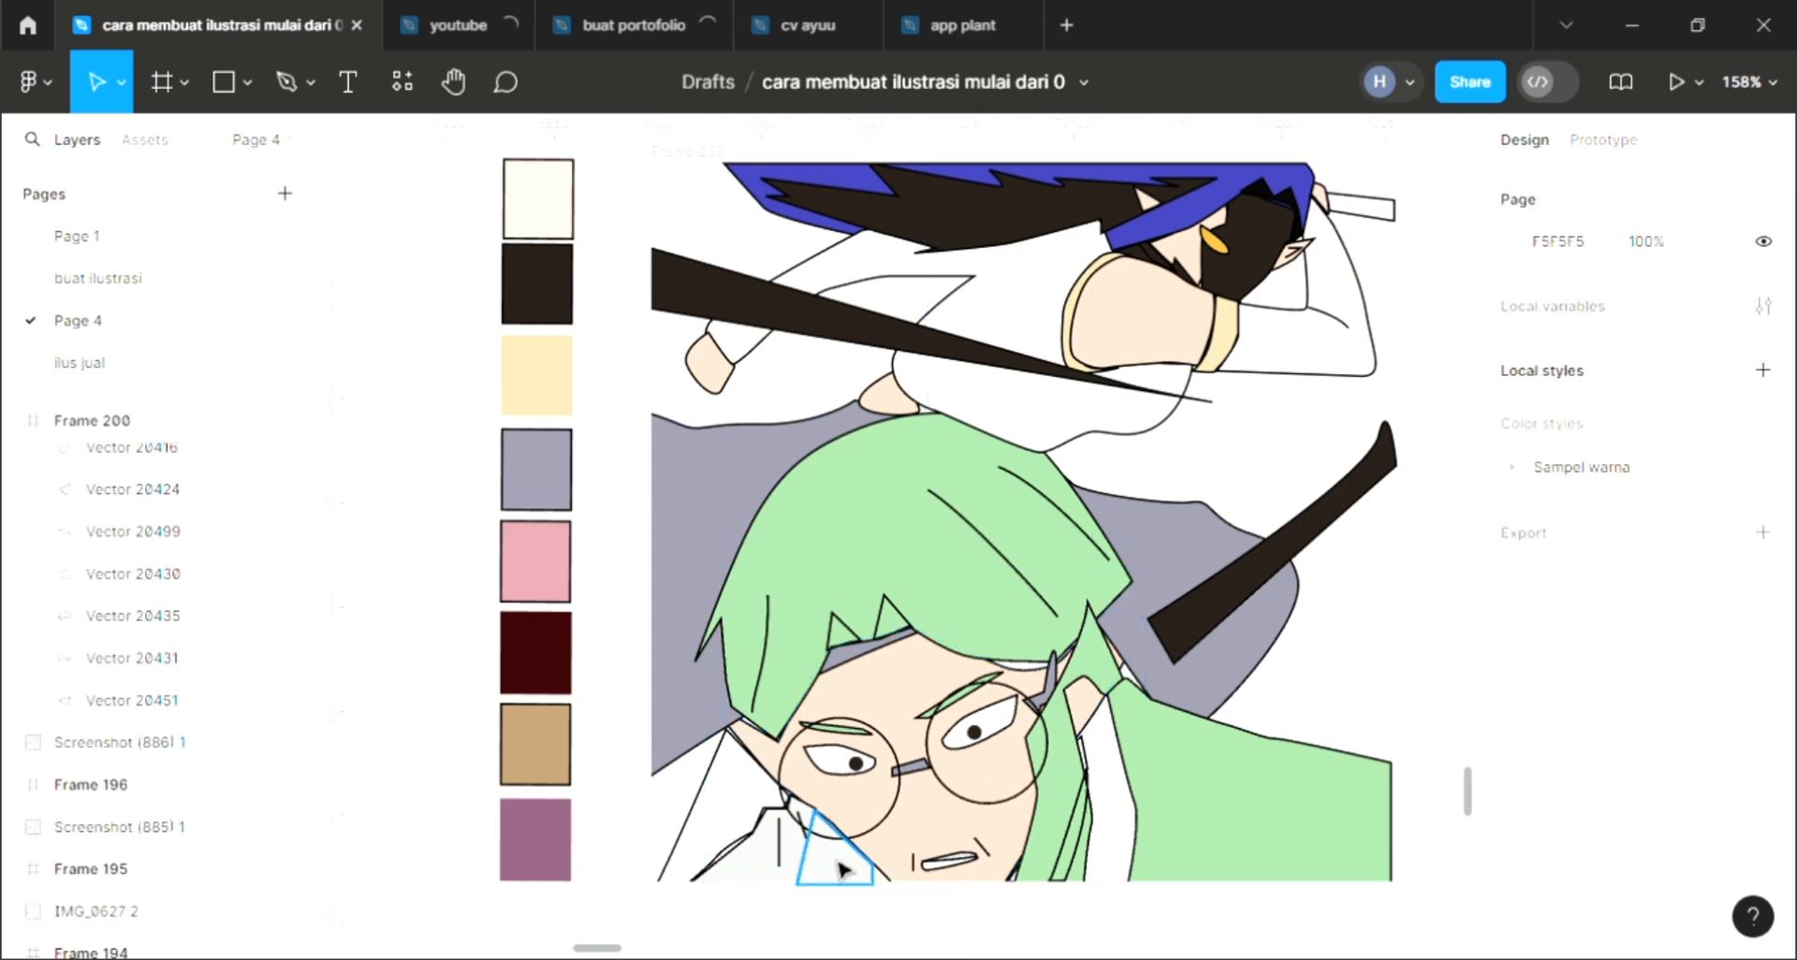
# Fill the small four-sided shape next to the lower character's chin with green sampled from the artwork.
pyautogui.click(843, 870)
pyautogui.press('i')
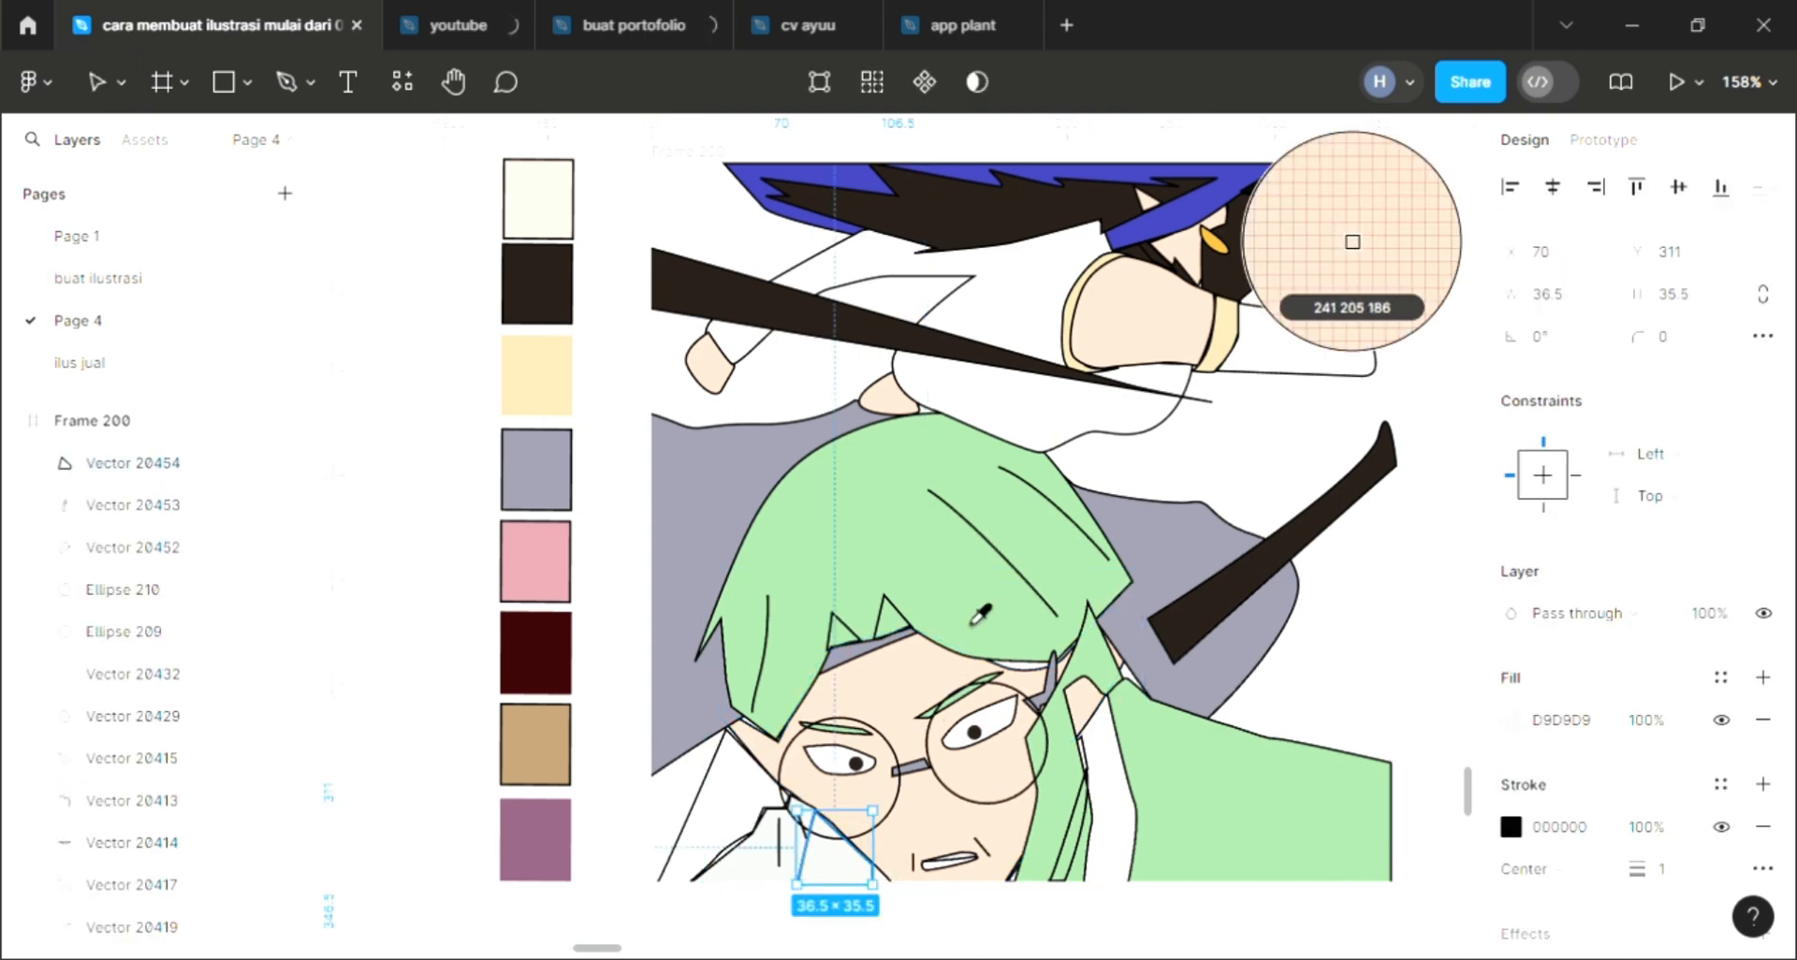
pyautogui.click(1326, 763)
# Refill the large coat shape with sampled grey 8E8E9E, and send the grey wavy shape one level back, behind the face.
pyautogui.click(1328, 760)
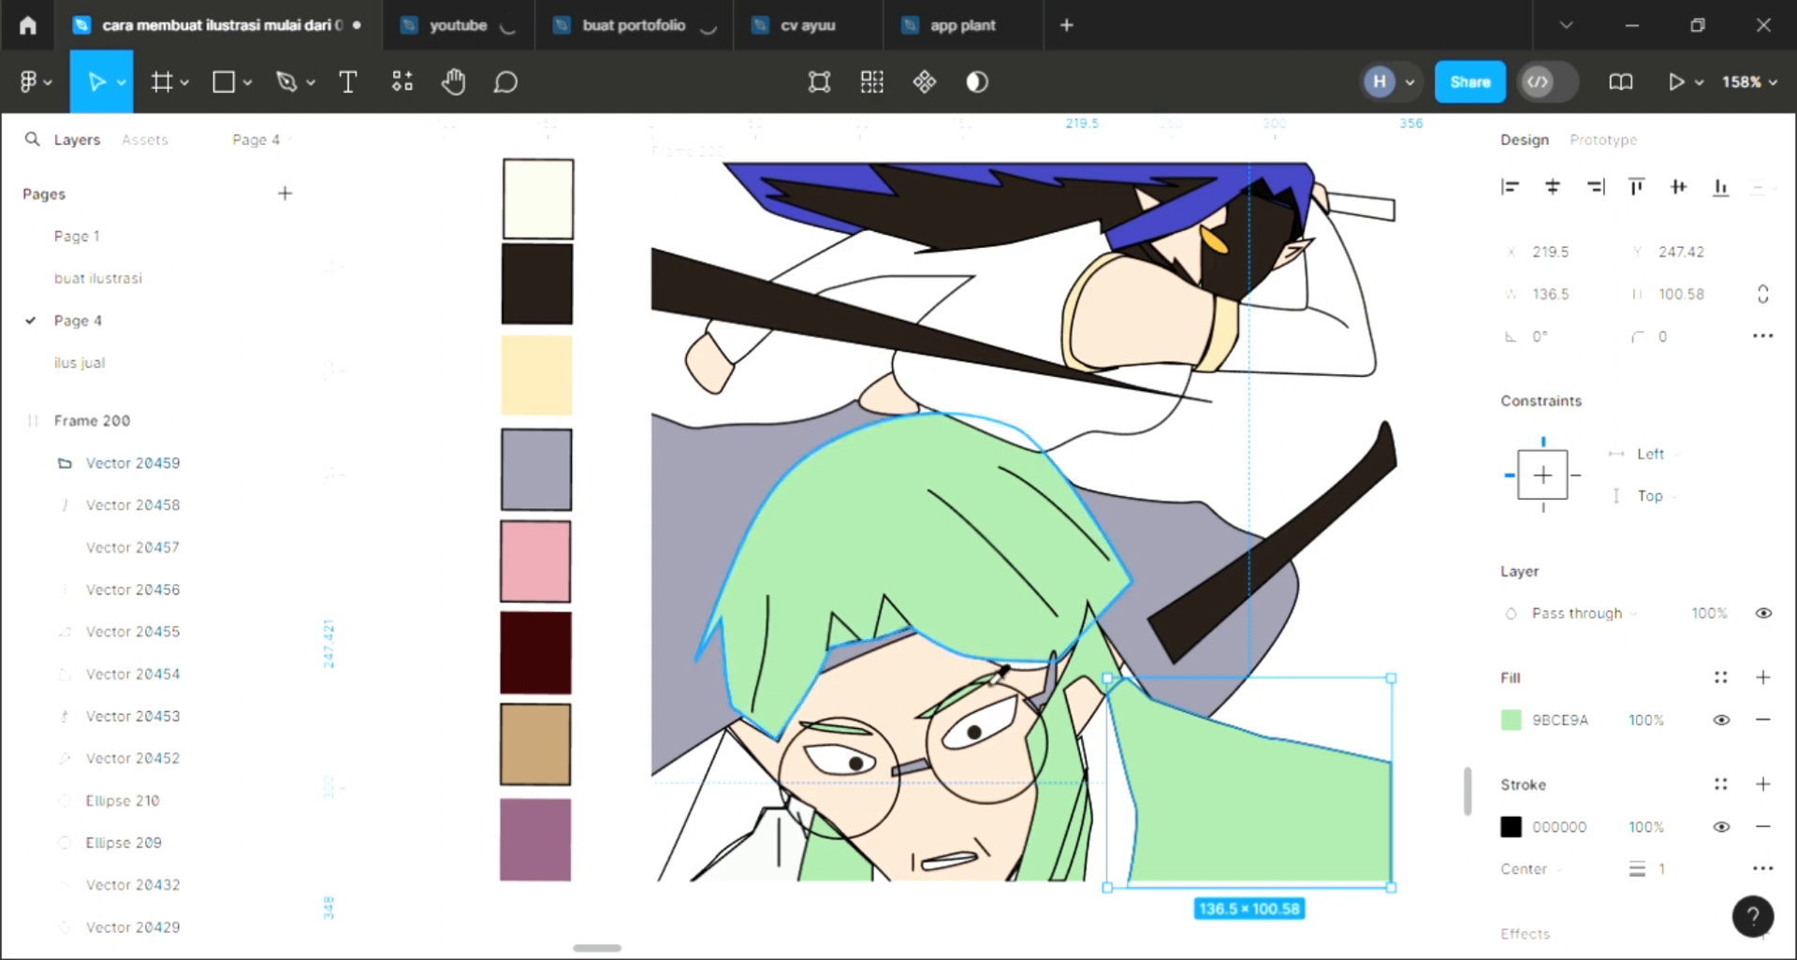
pyautogui.press('i')
pyautogui.click(1245, 704)
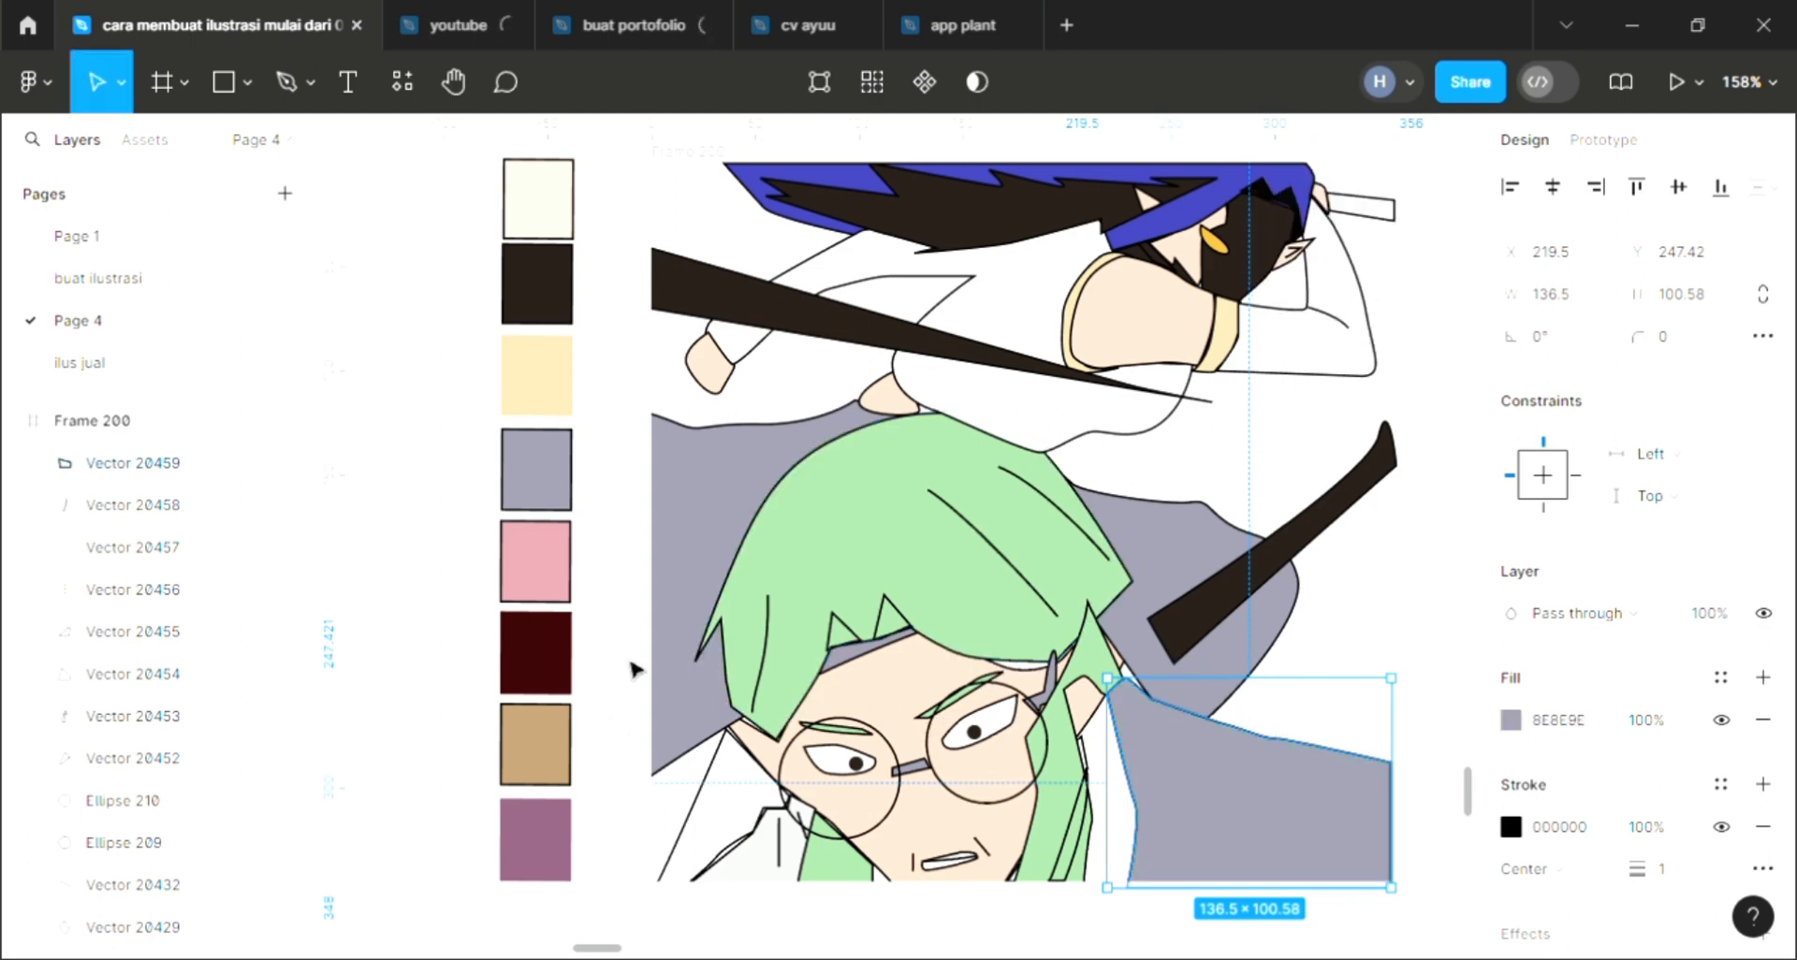
pyautogui.click(688, 535)
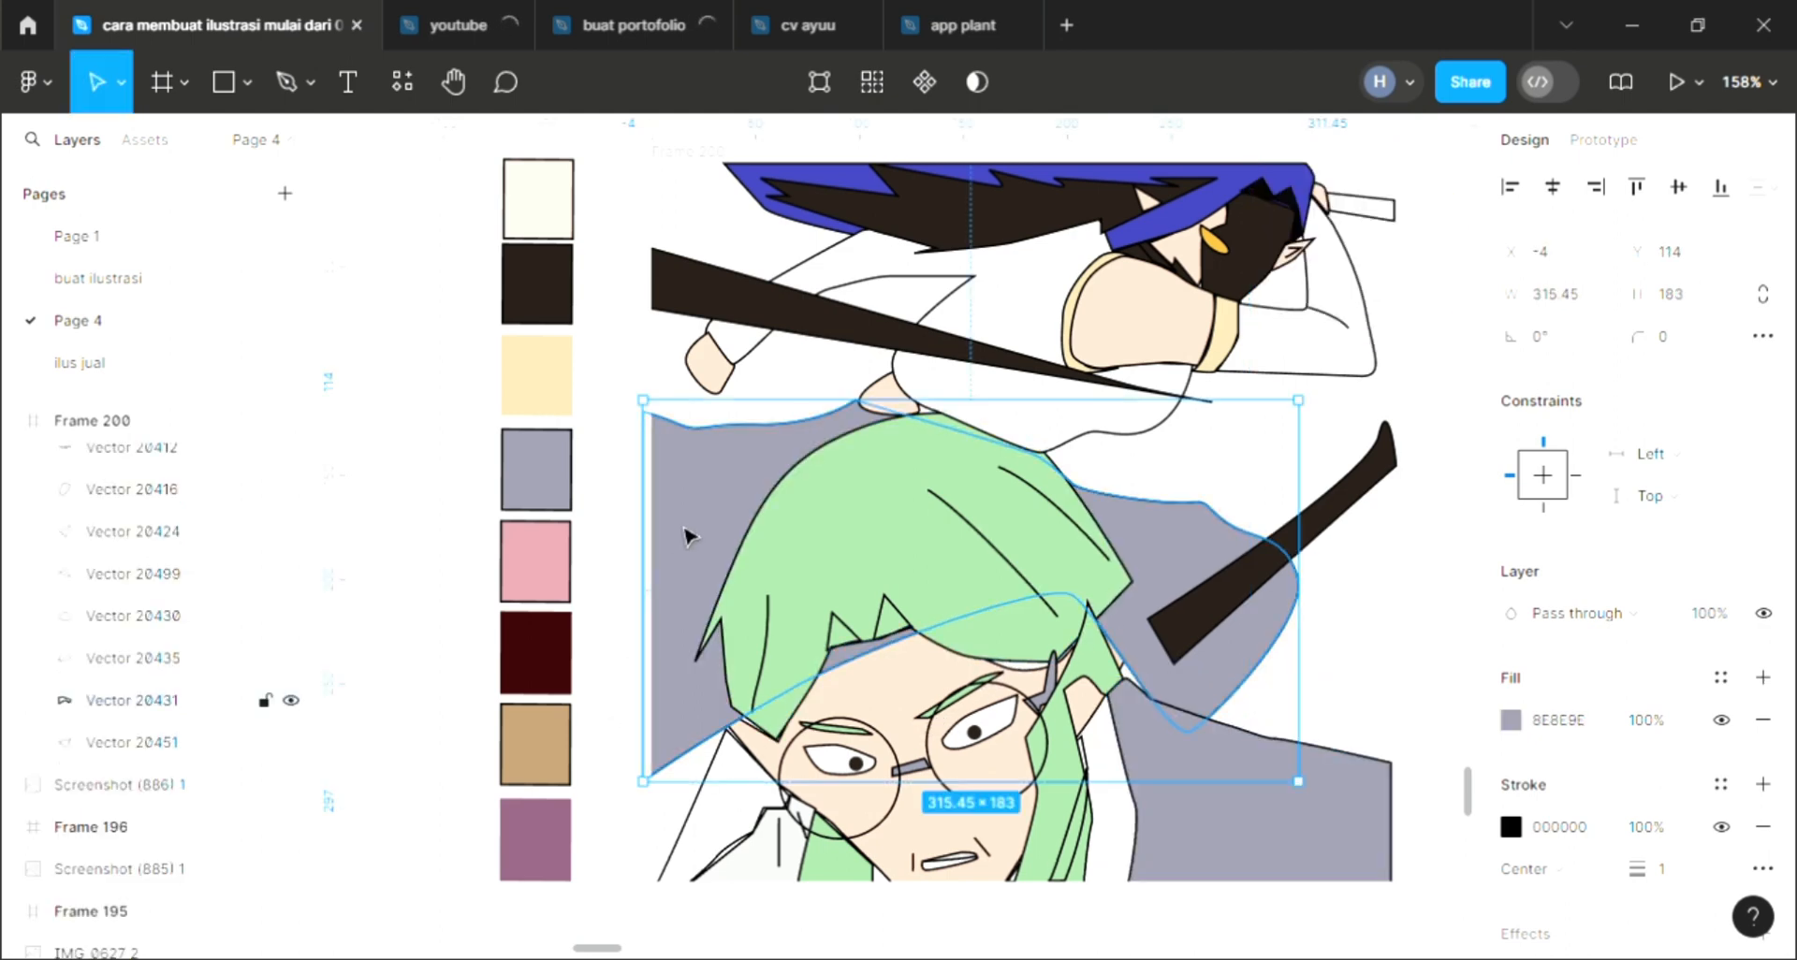
pyautogui.hotkey('ctrl', '[')
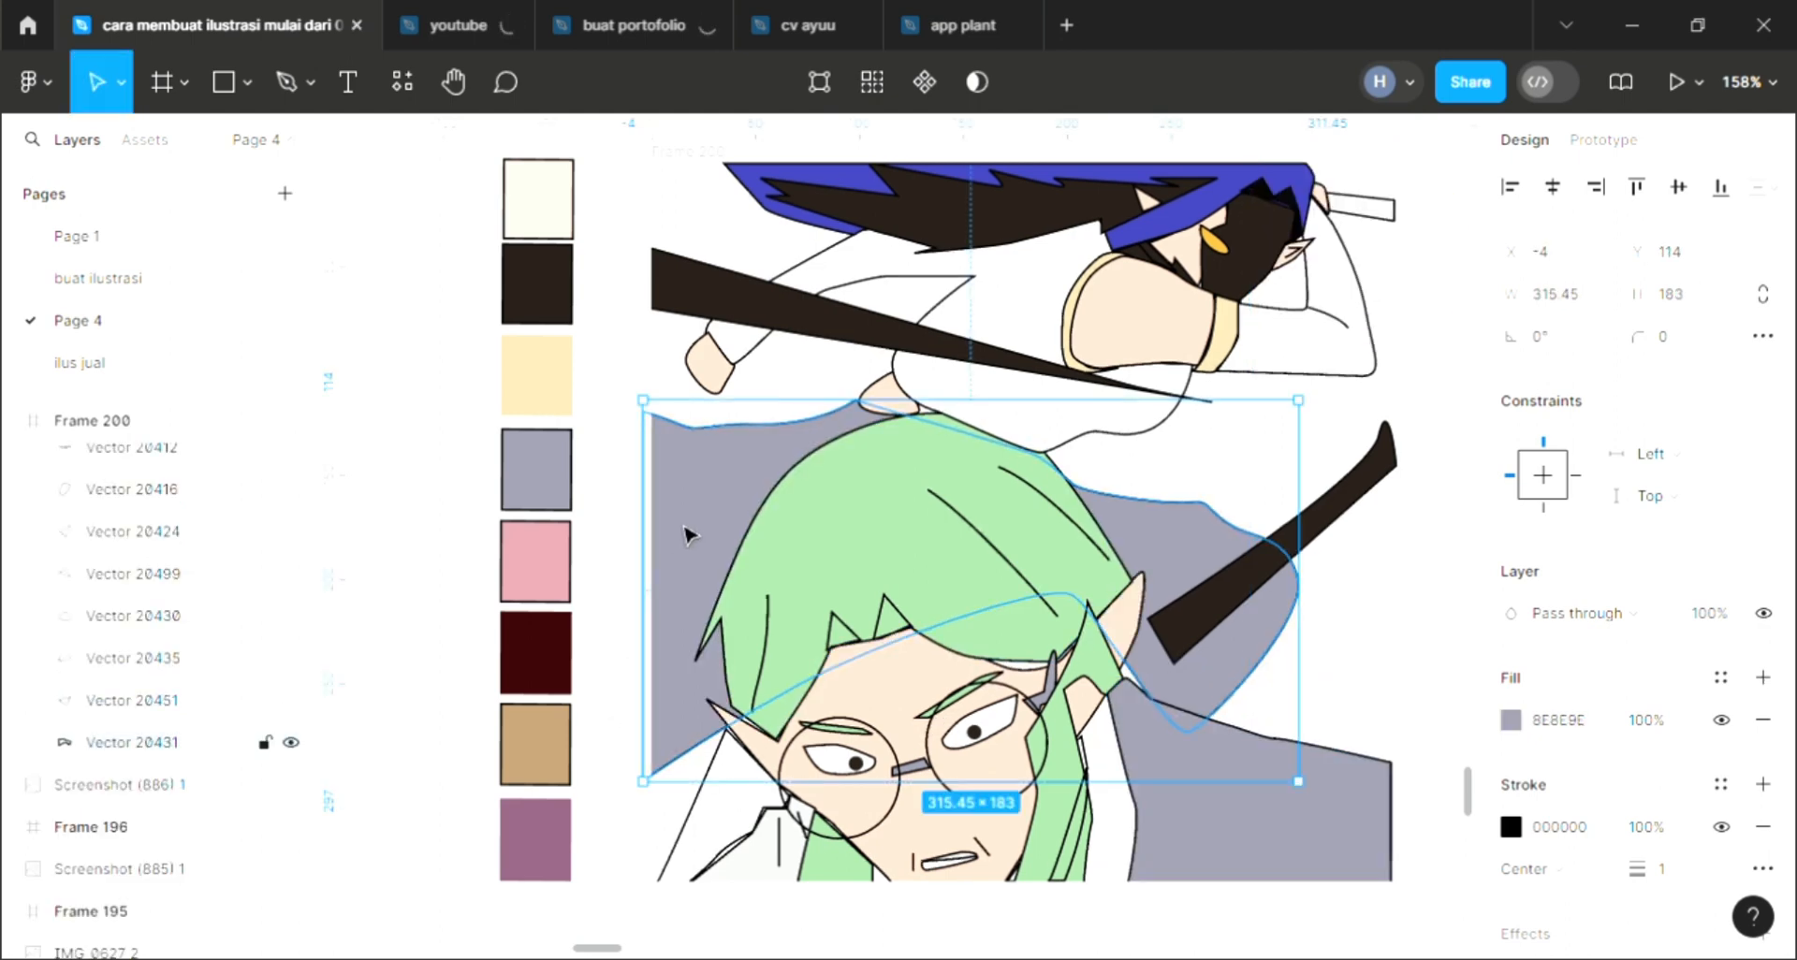
# Fill both small triangles in the lower character's fringe with dark brown 261D18 sampled from the palette.
pyautogui.click(847, 631)
pyautogui.keyDown('shift'); pyautogui.click(894, 620); pyautogui.keyUp('shift')
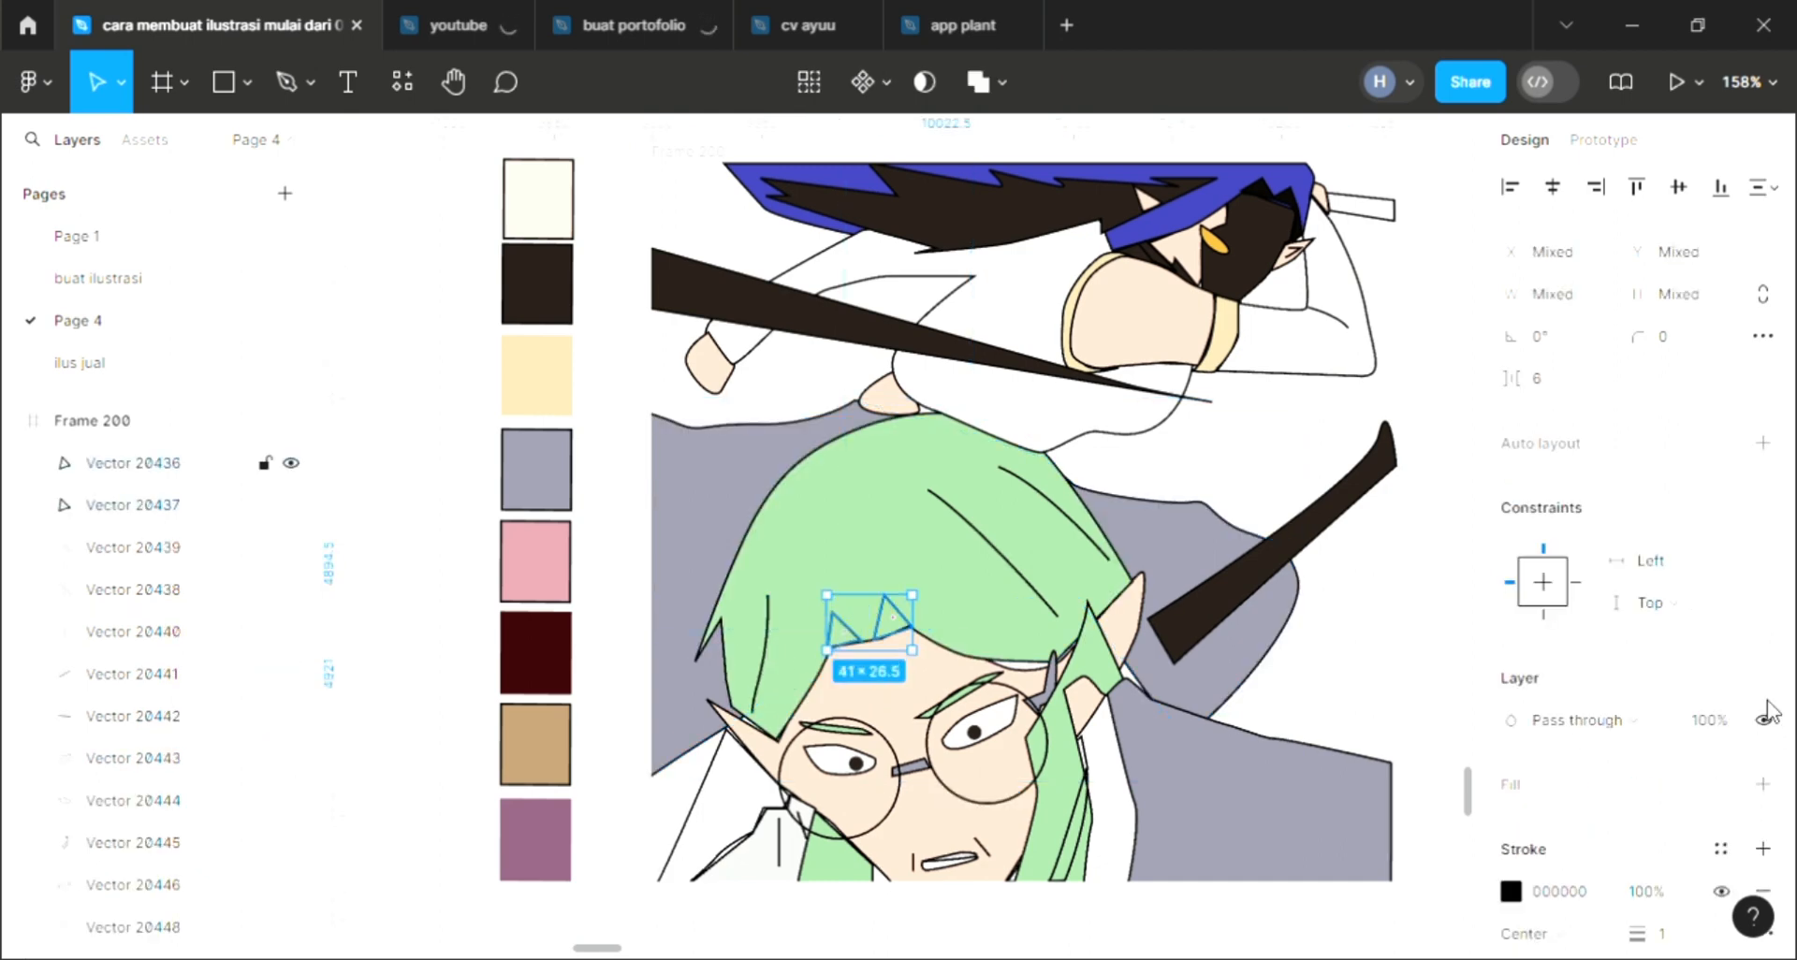
pyautogui.click(1763, 785)
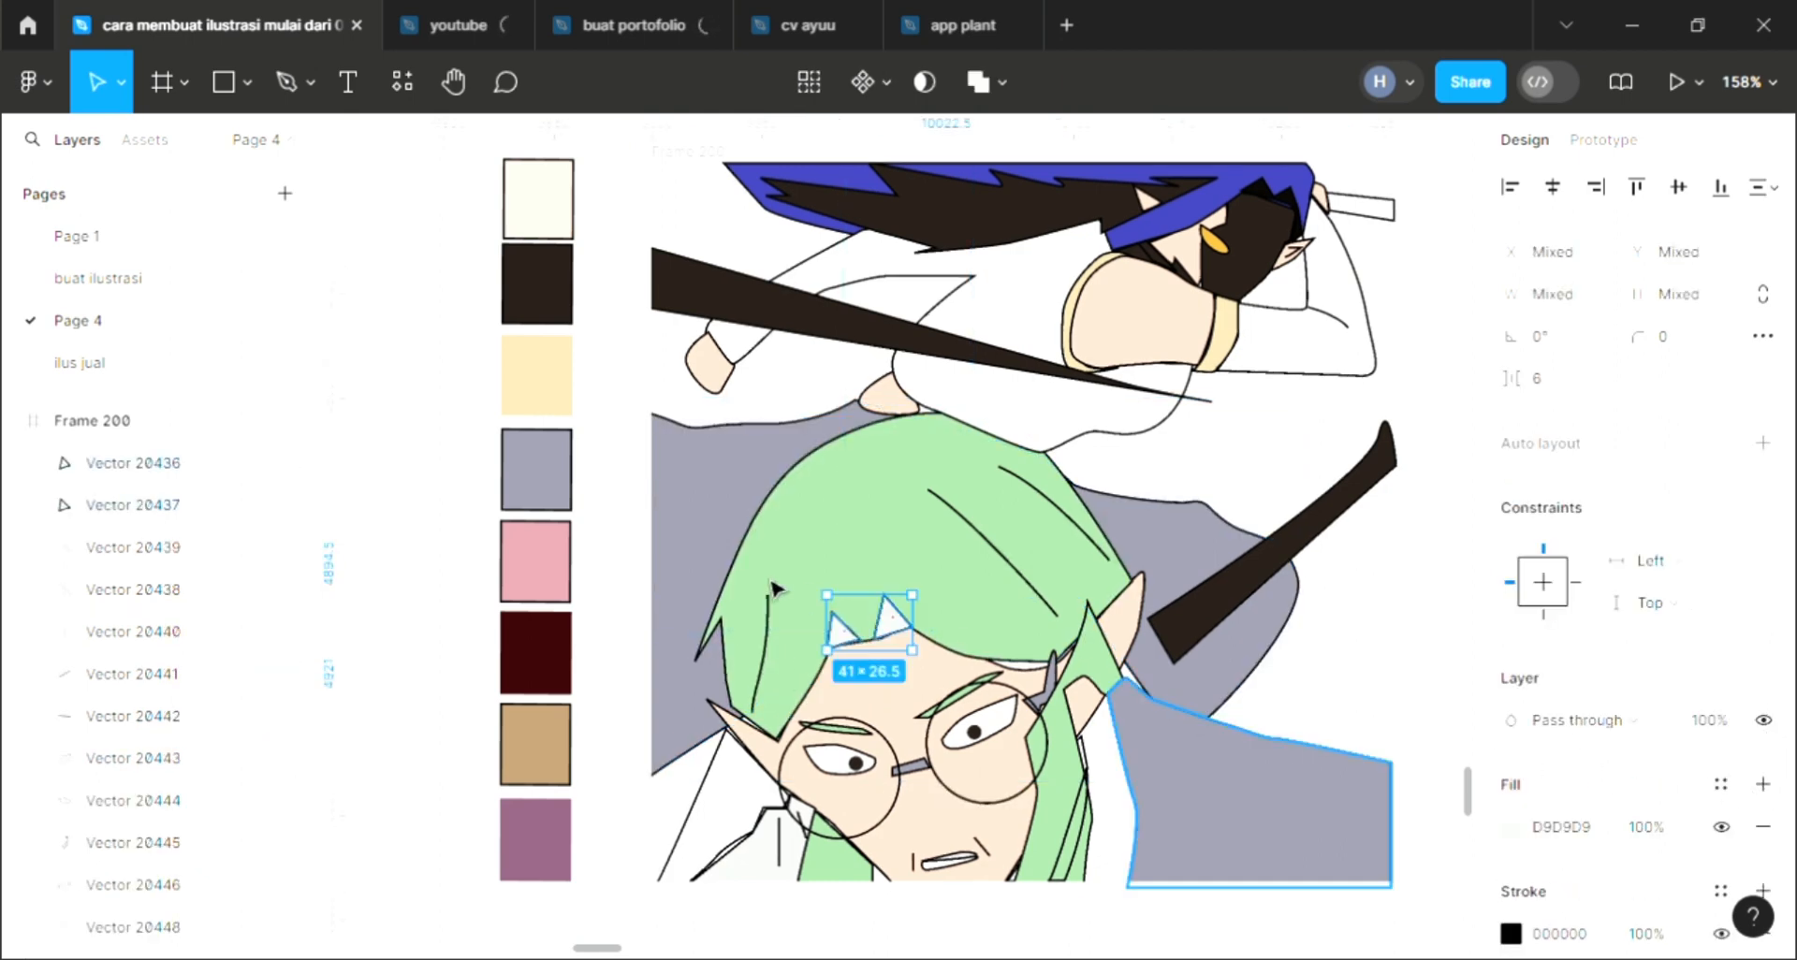
pyautogui.press('i')
pyautogui.click(550, 303)
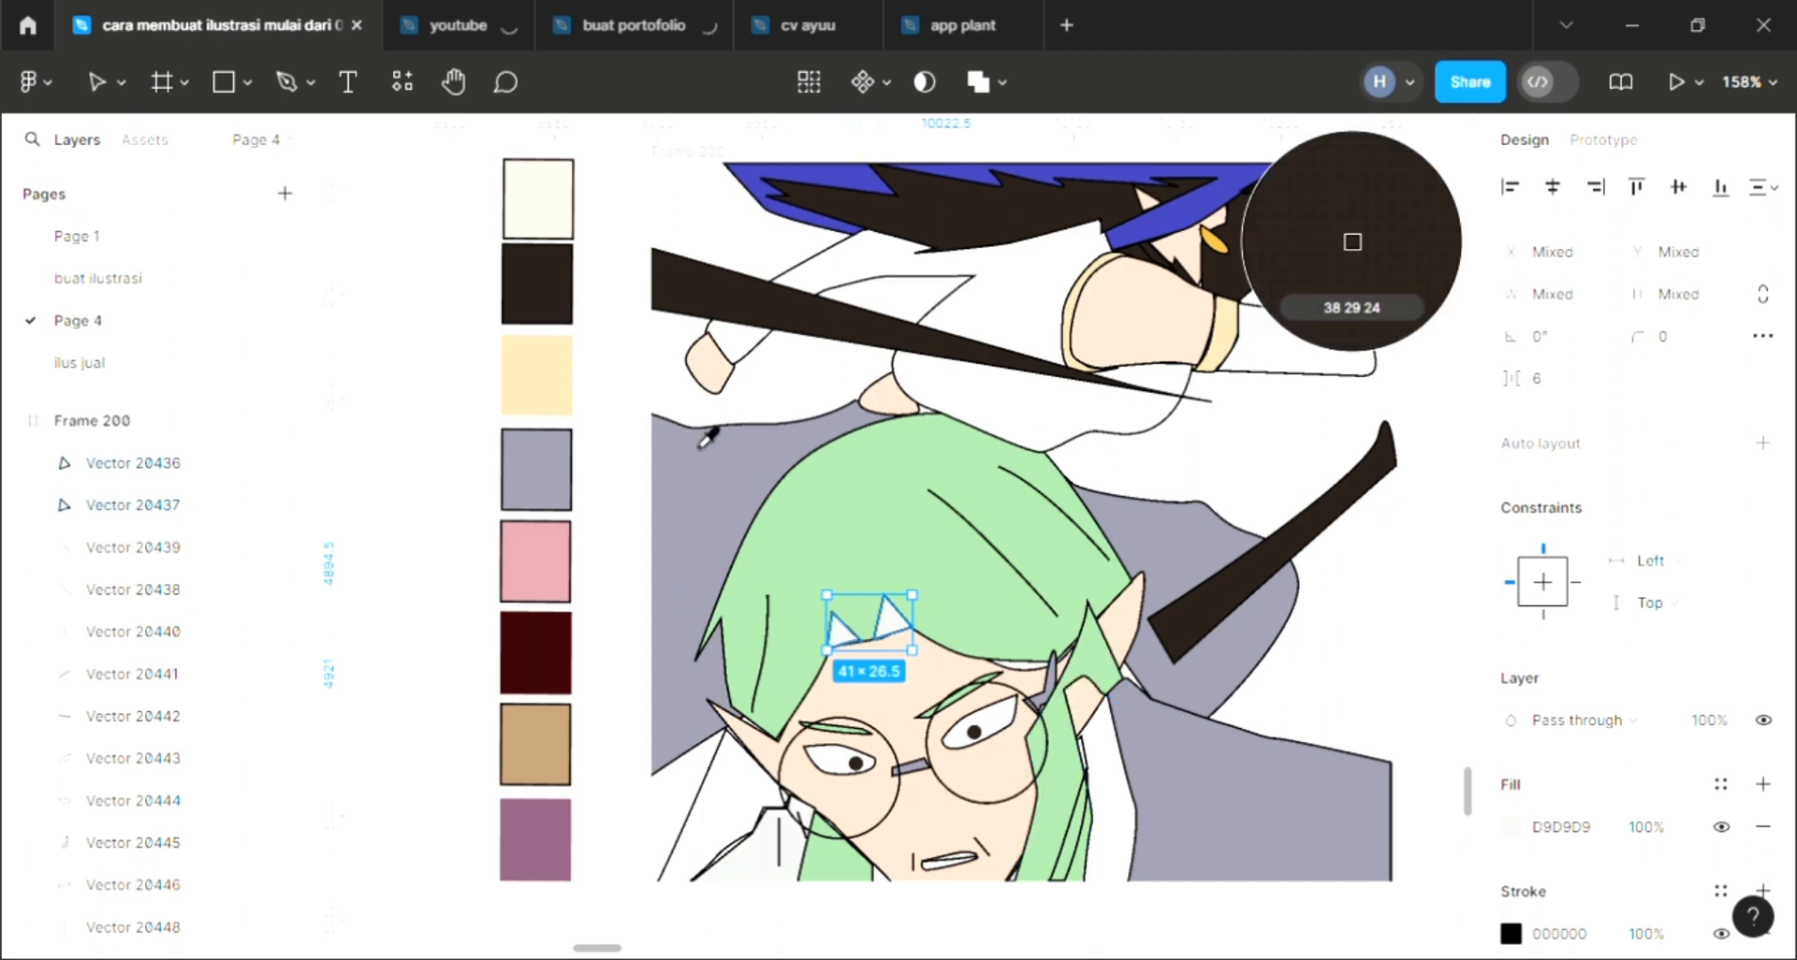
# Fill the outer hair strand under the lower character's pointed ear with green 9BCE9A sampled from the hair.
pyautogui.click(694, 840)
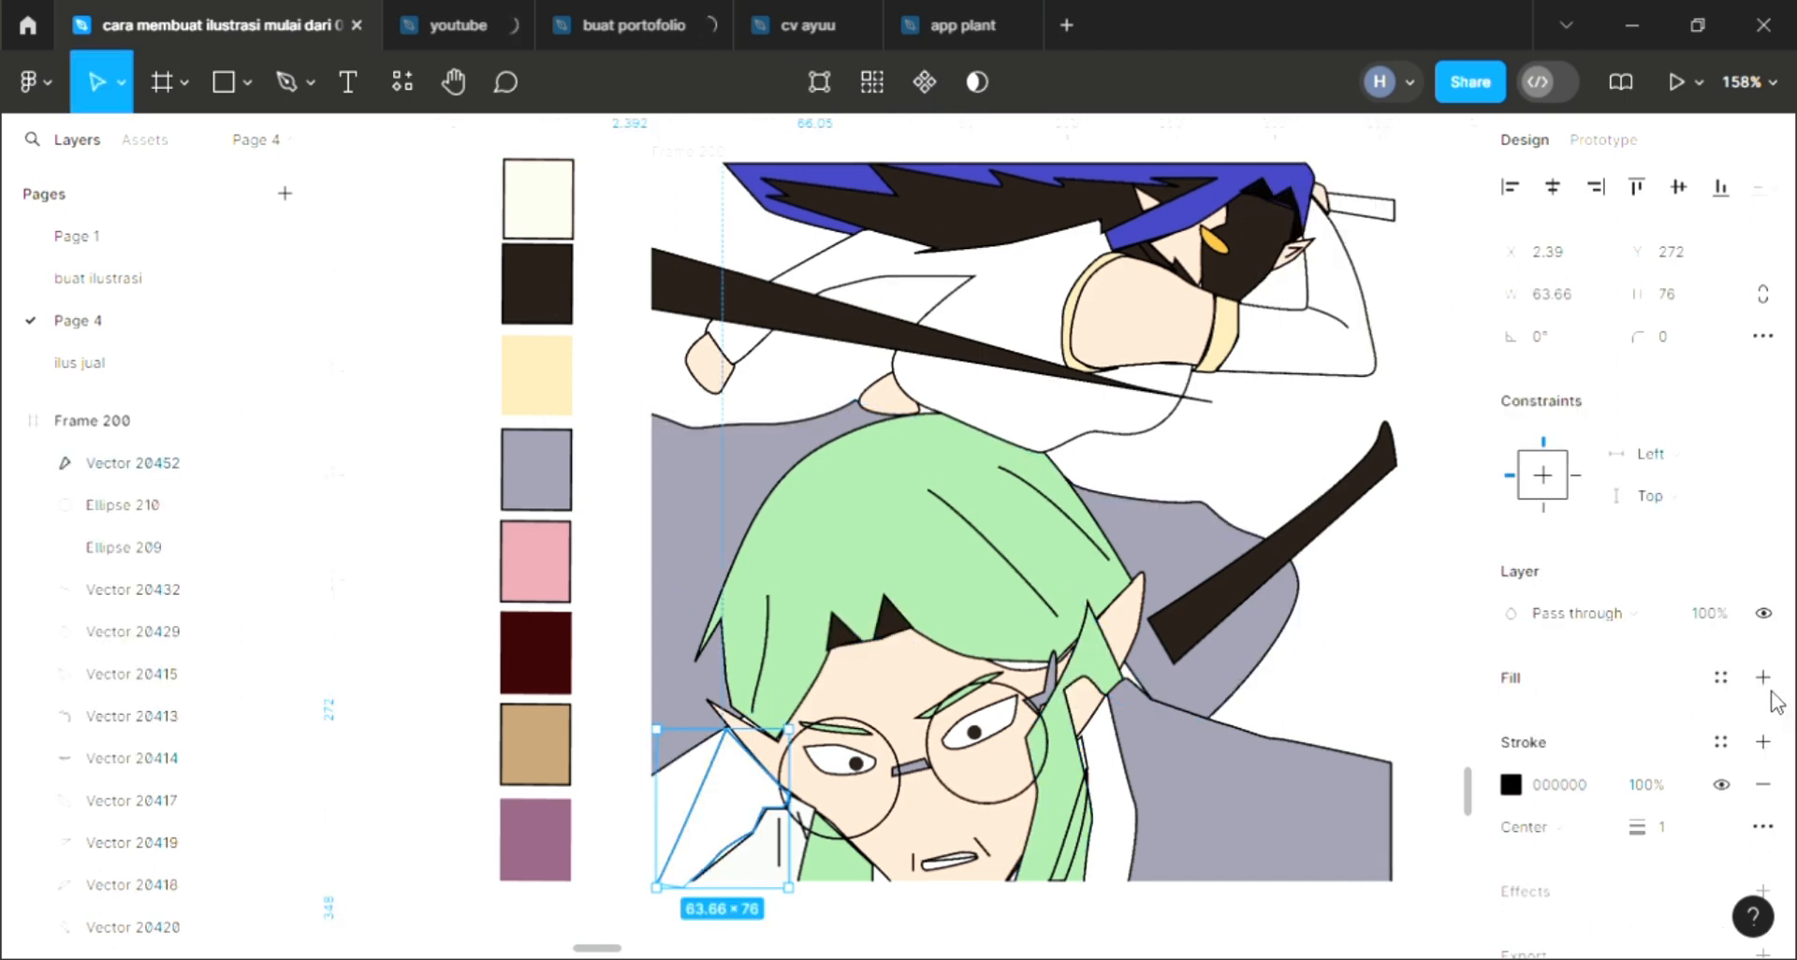
pyautogui.click(1763, 677)
pyautogui.press('i')
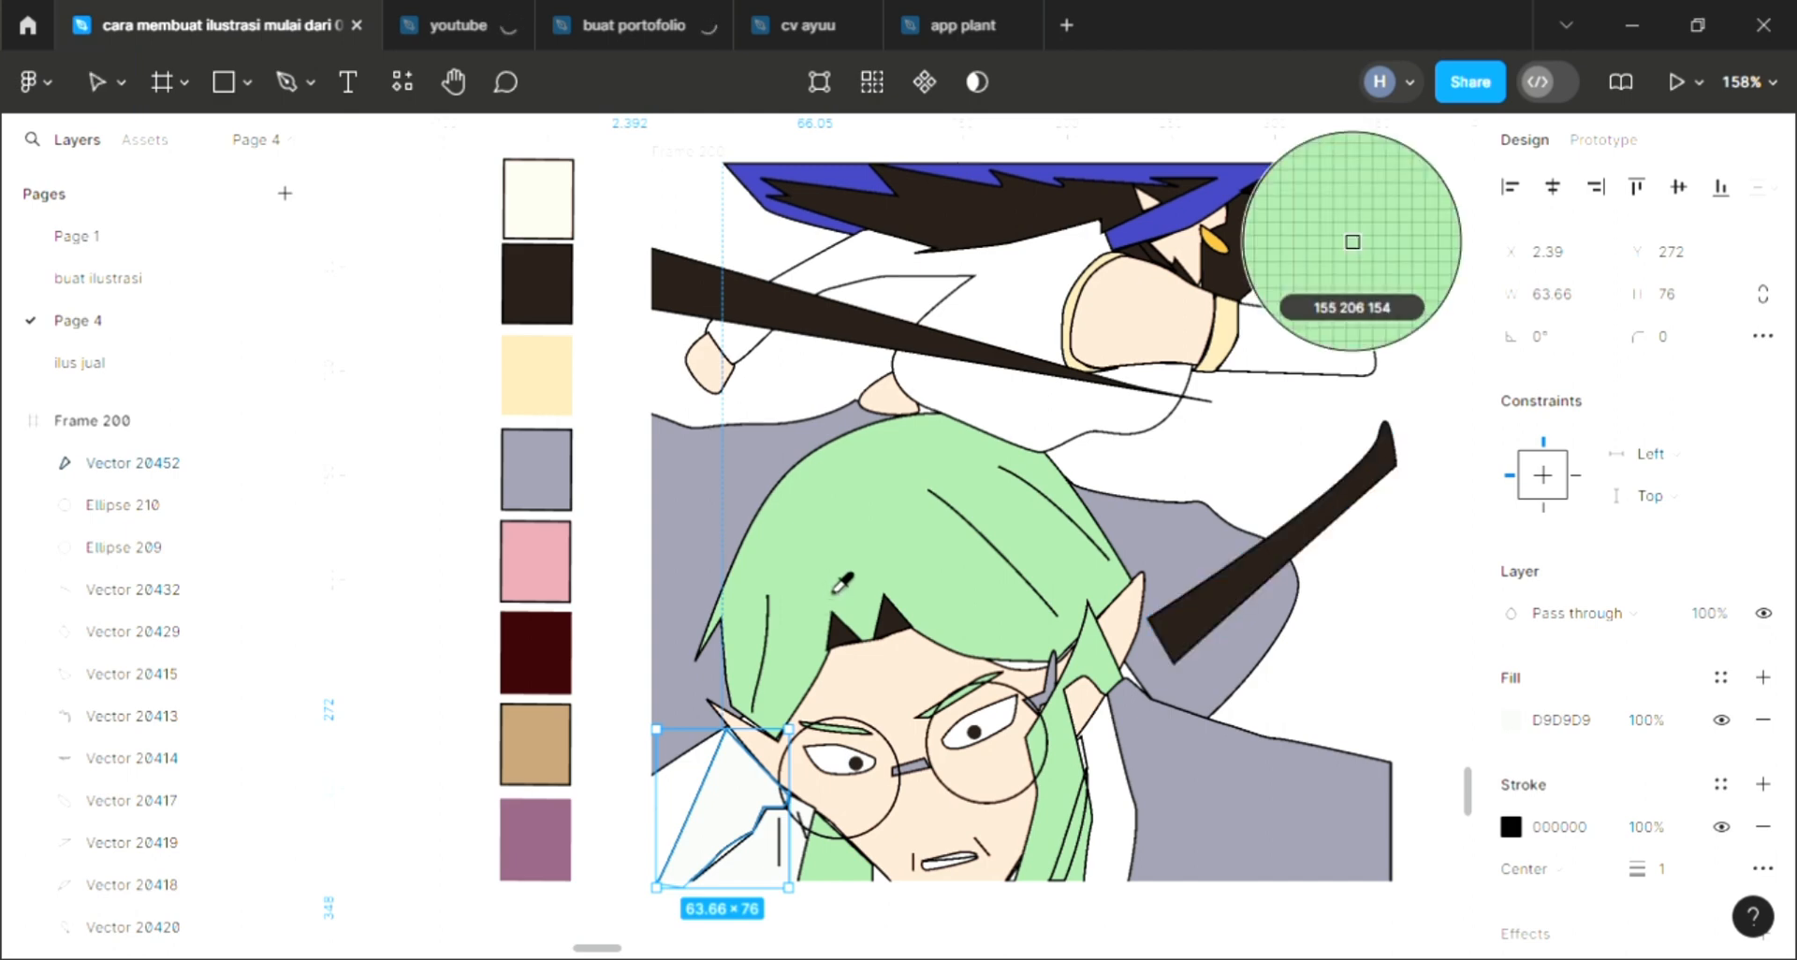
pyautogui.click(868, 599)
# Fill the collar shape between the two lower hair strands with grey 8E8E9E sampled from the coat.
pyautogui.click(762, 862)
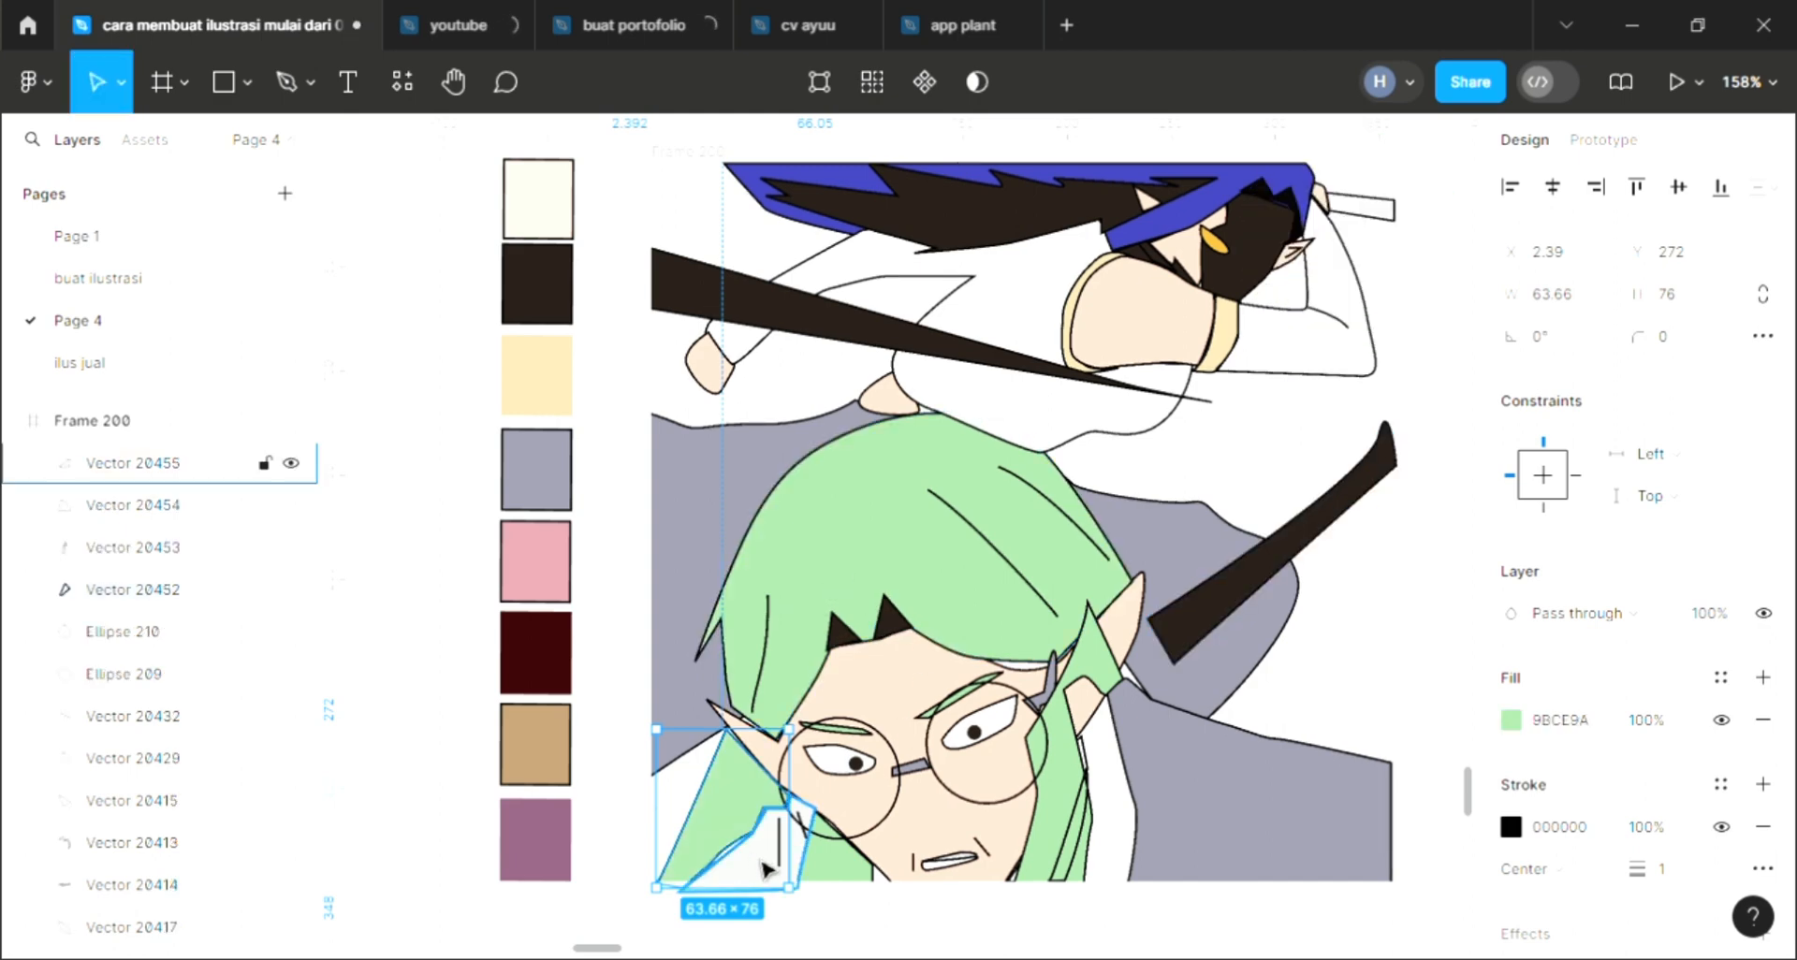
pyautogui.press('i')
pyautogui.click(1219, 831)
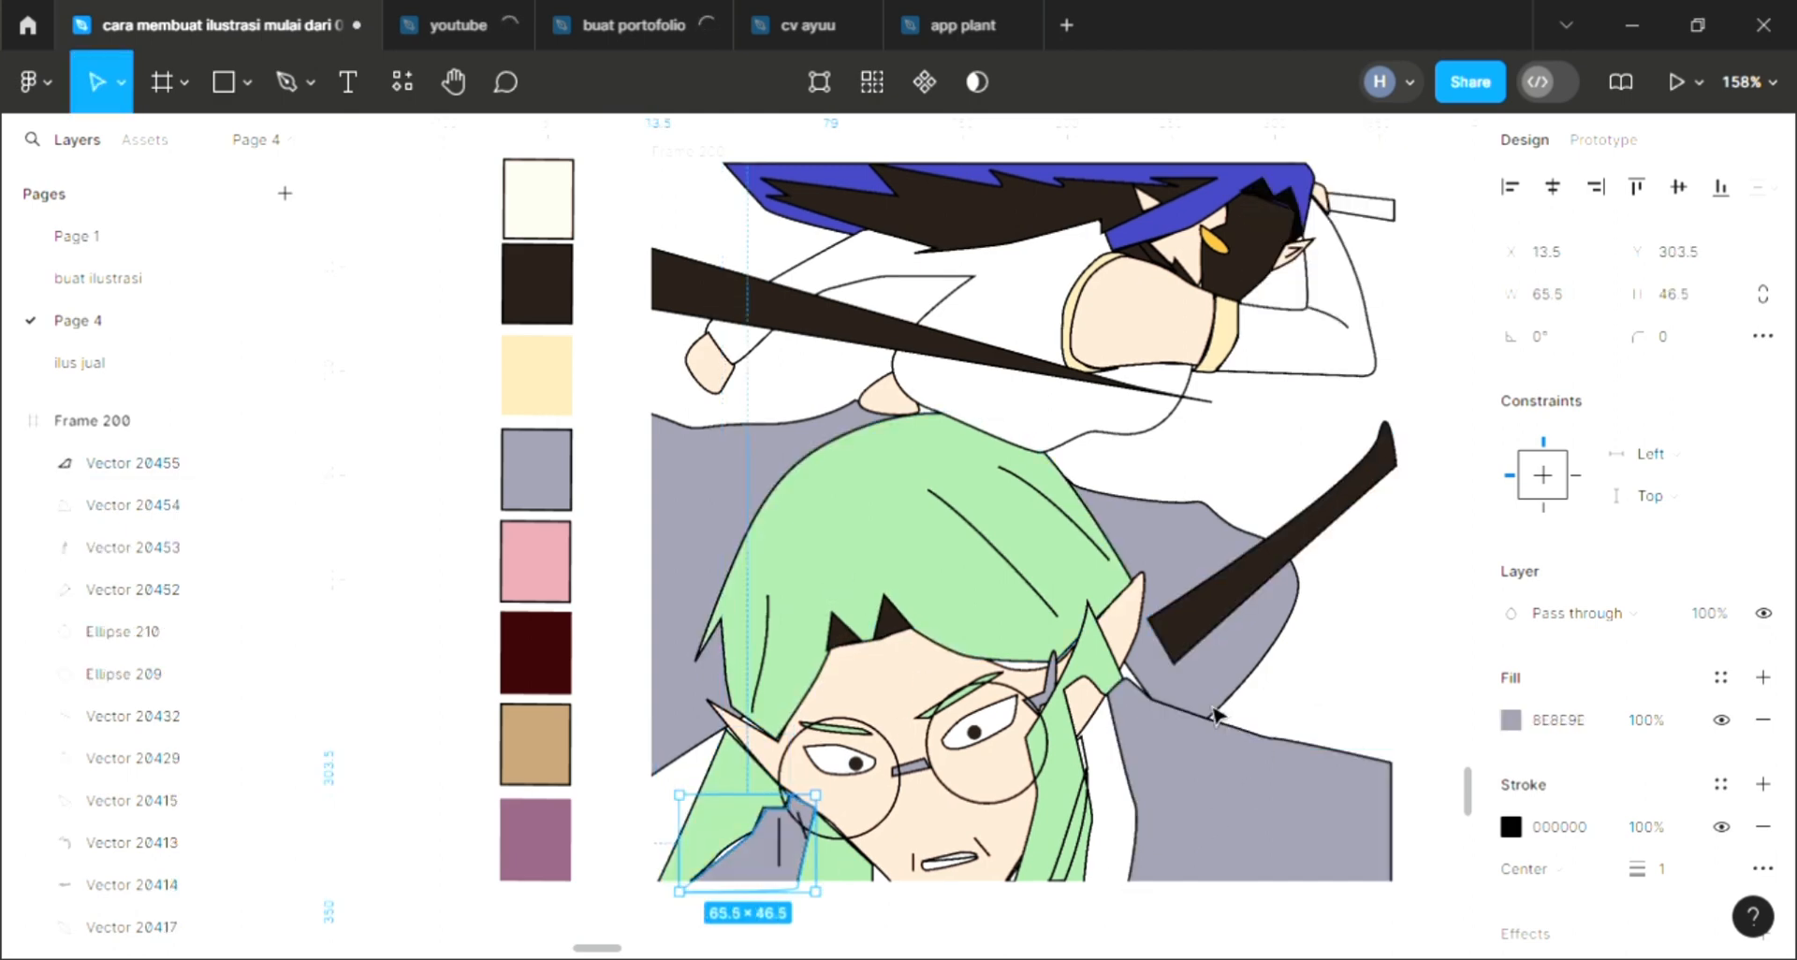
pyautogui.press('Escape')
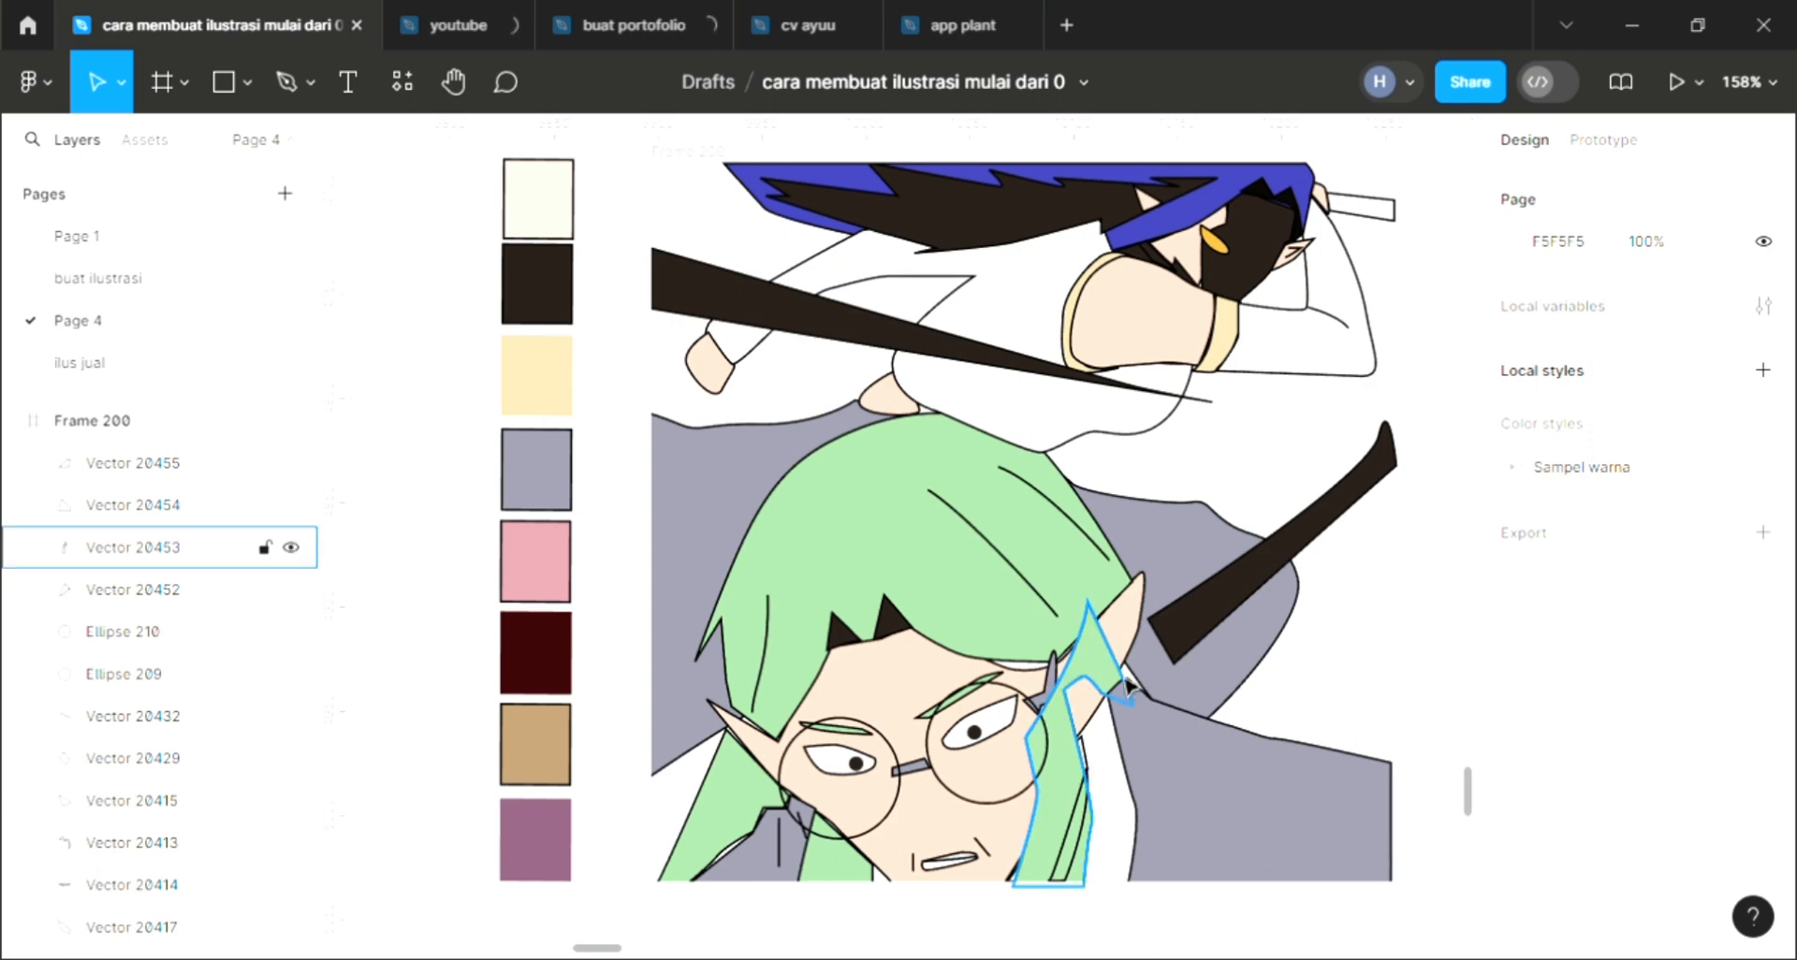
pyautogui.click(1085, 823)
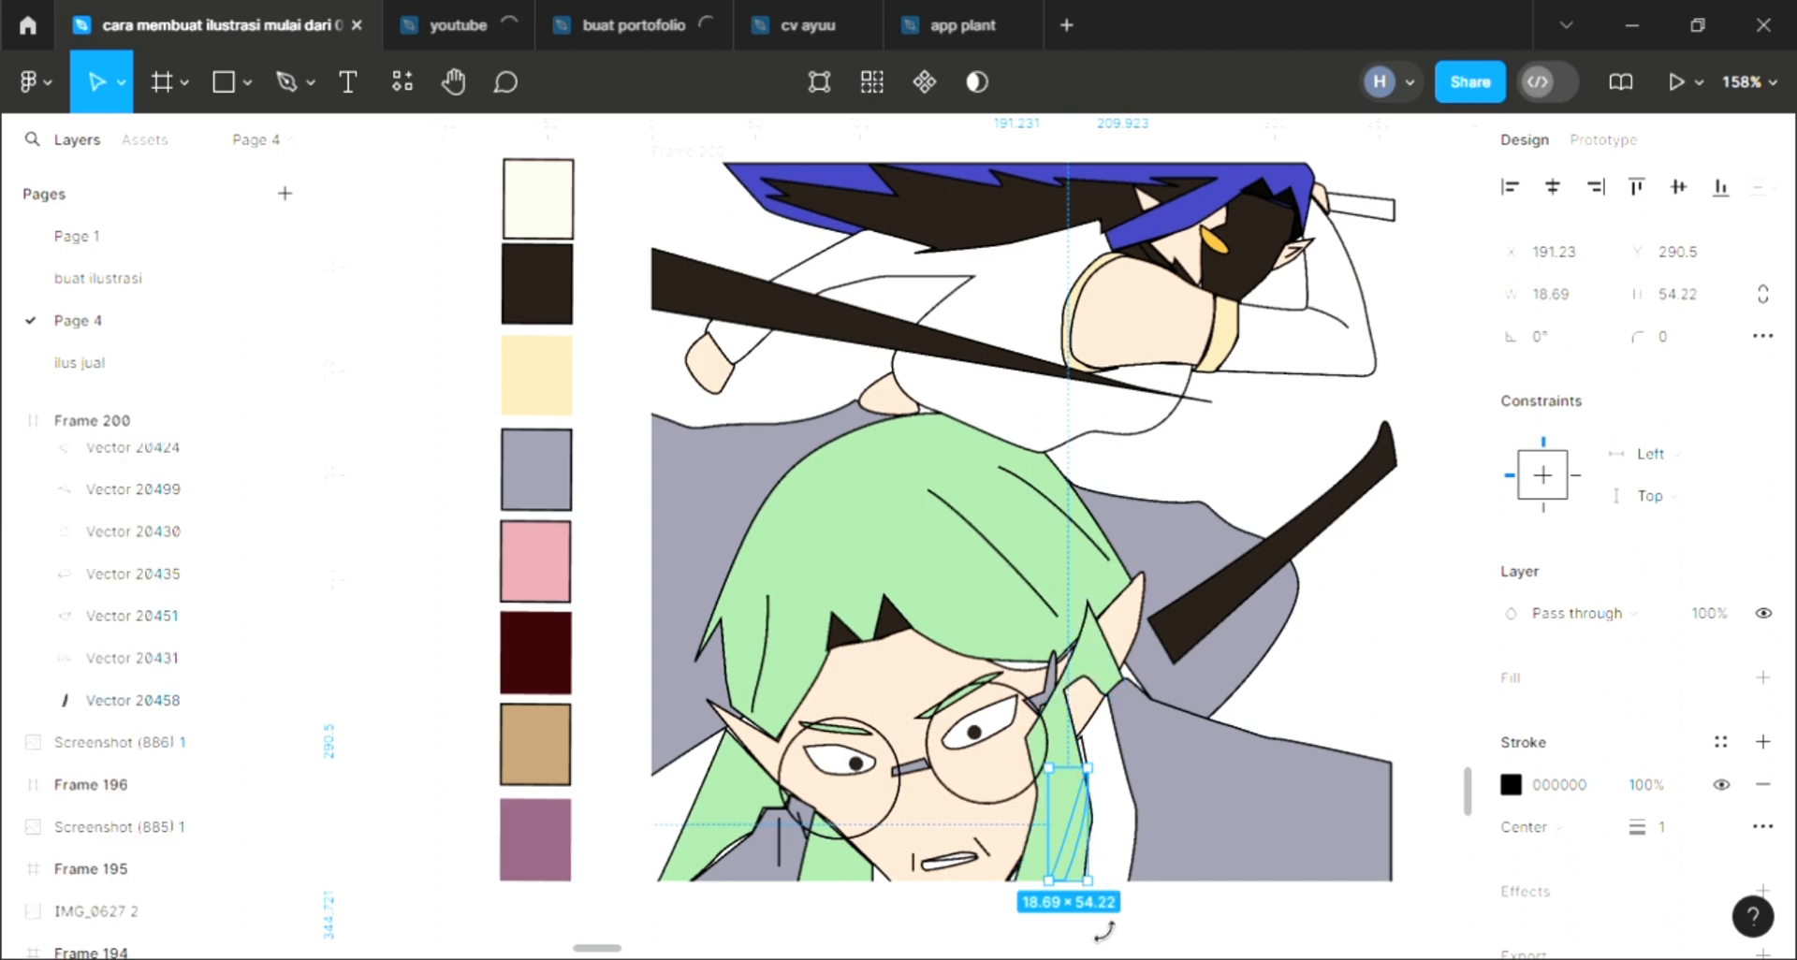
pyautogui.hotkey('ctrl', 'z')
pyautogui.hotkey('ctrl', 'z')
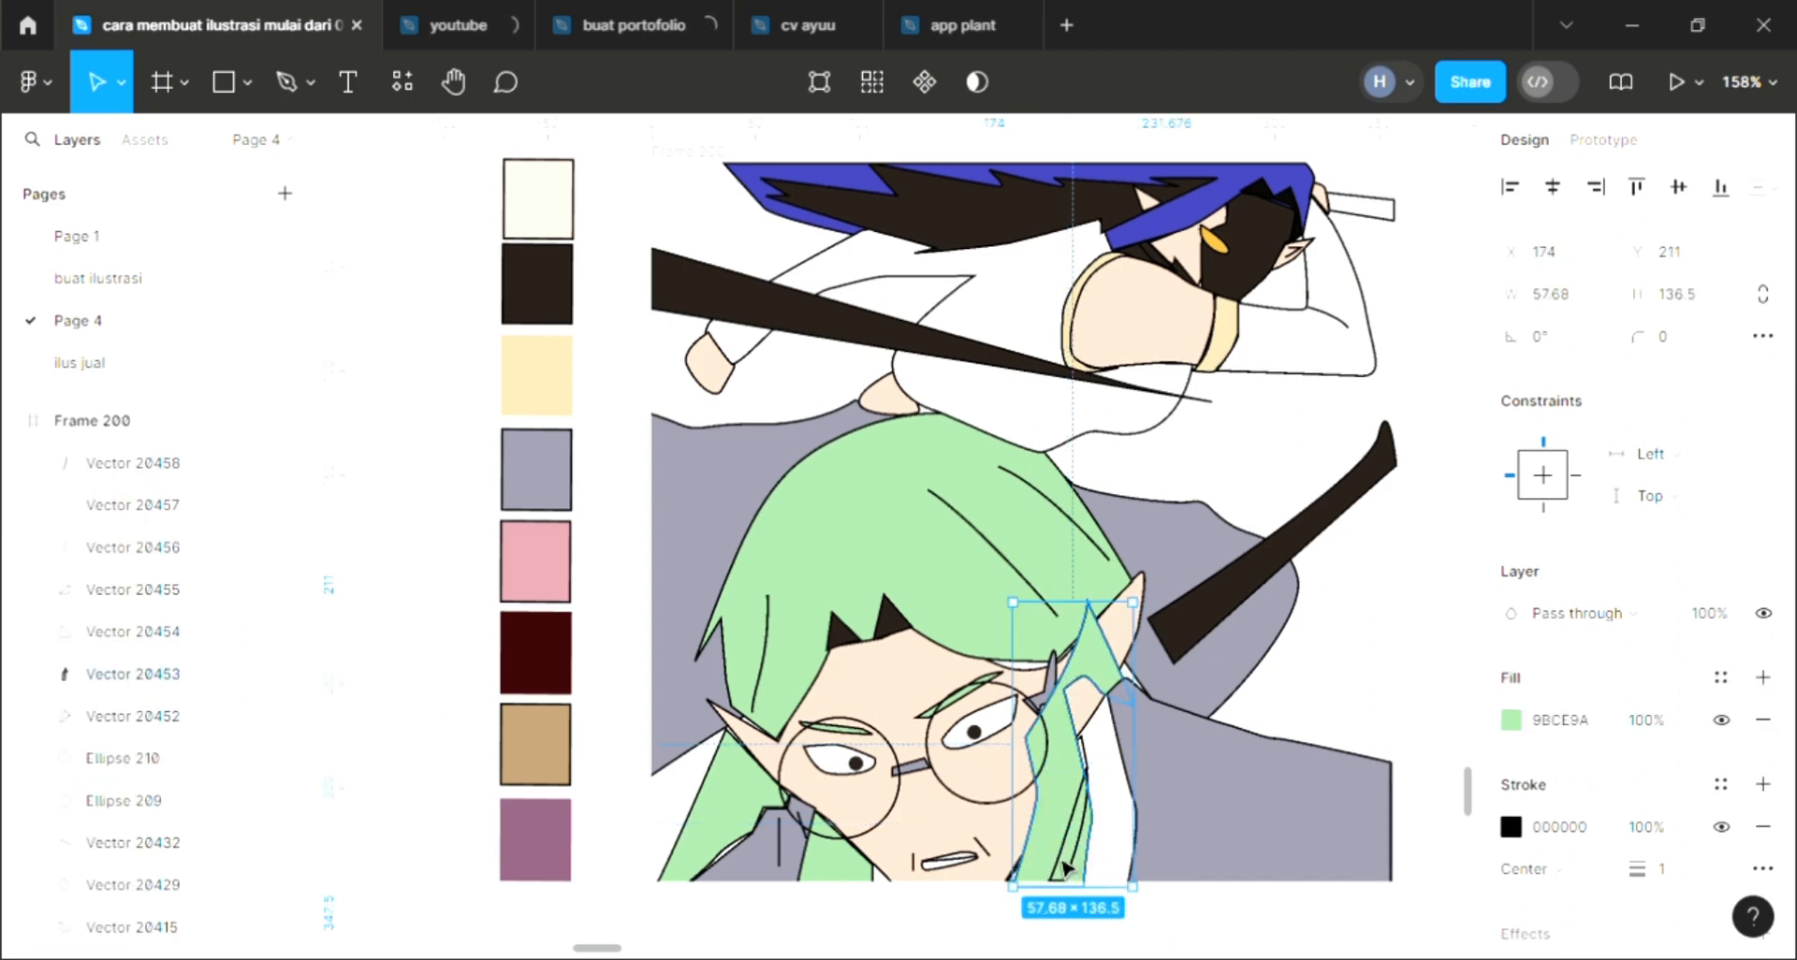
pyautogui.hotkey('ctrl', 'z')
# Send the green hair strand under the lower character's pointed ear behind the face, and the grey wavy coat shape to the very back.
pyautogui.click(1061, 798)
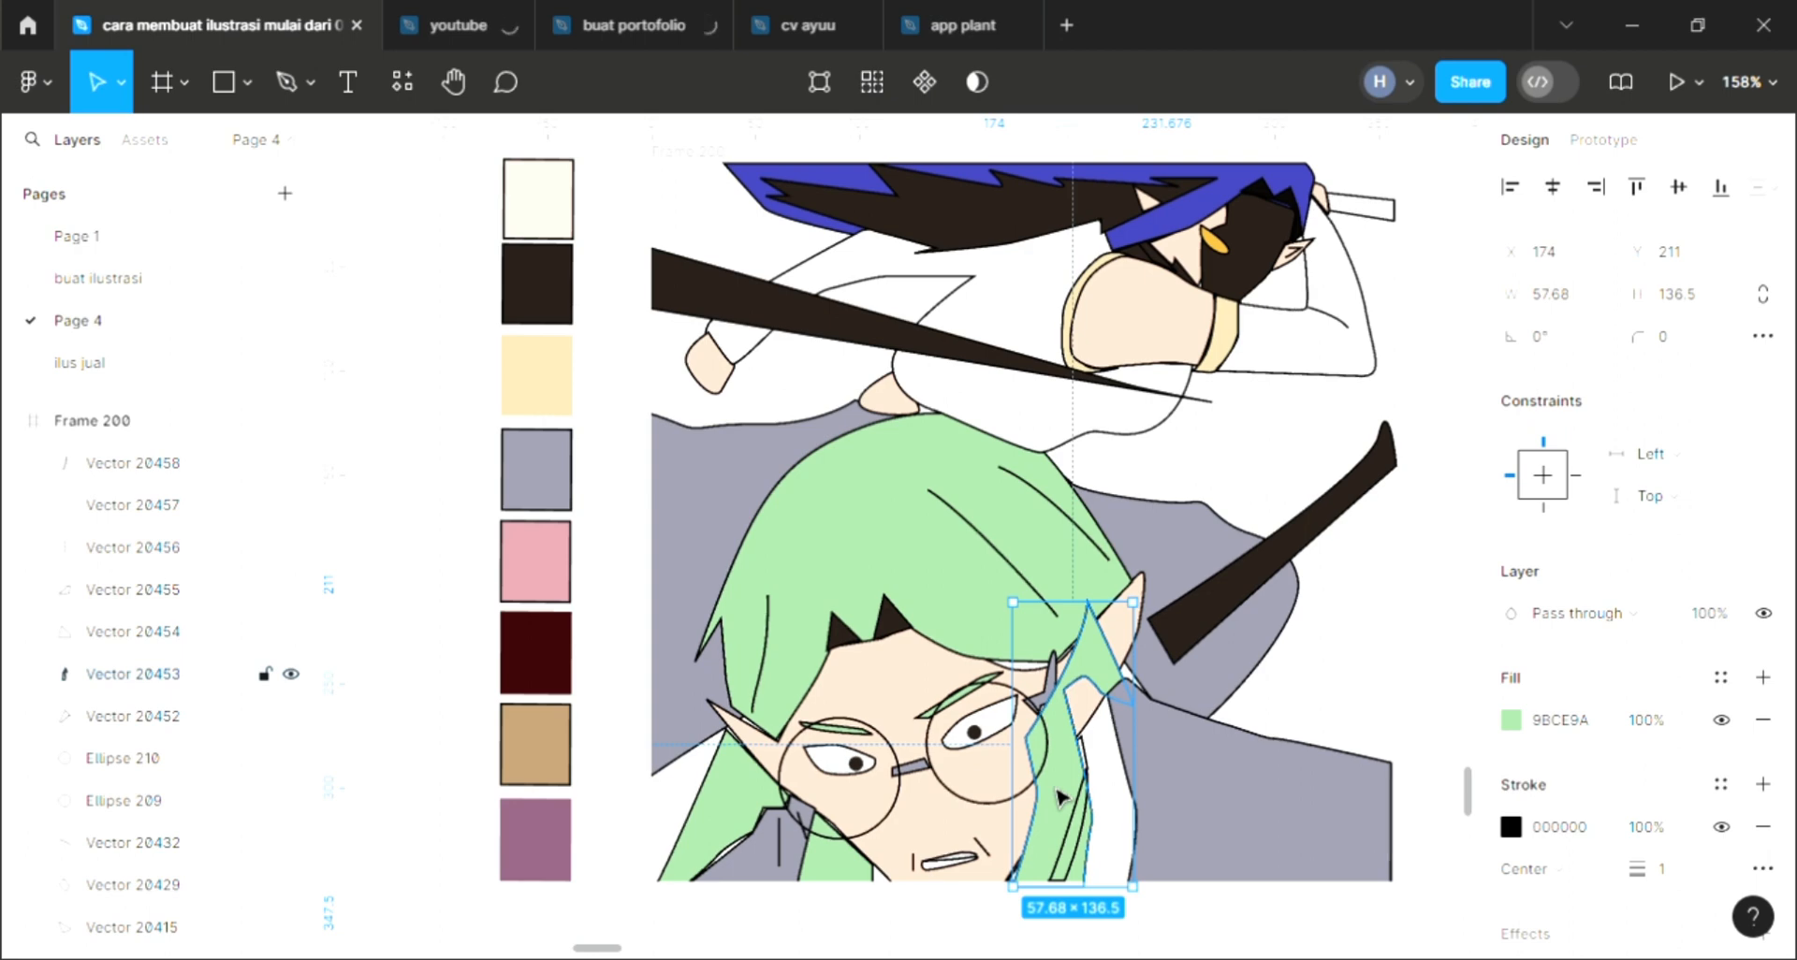
pyautogui.hotkey('ctrl', '[')
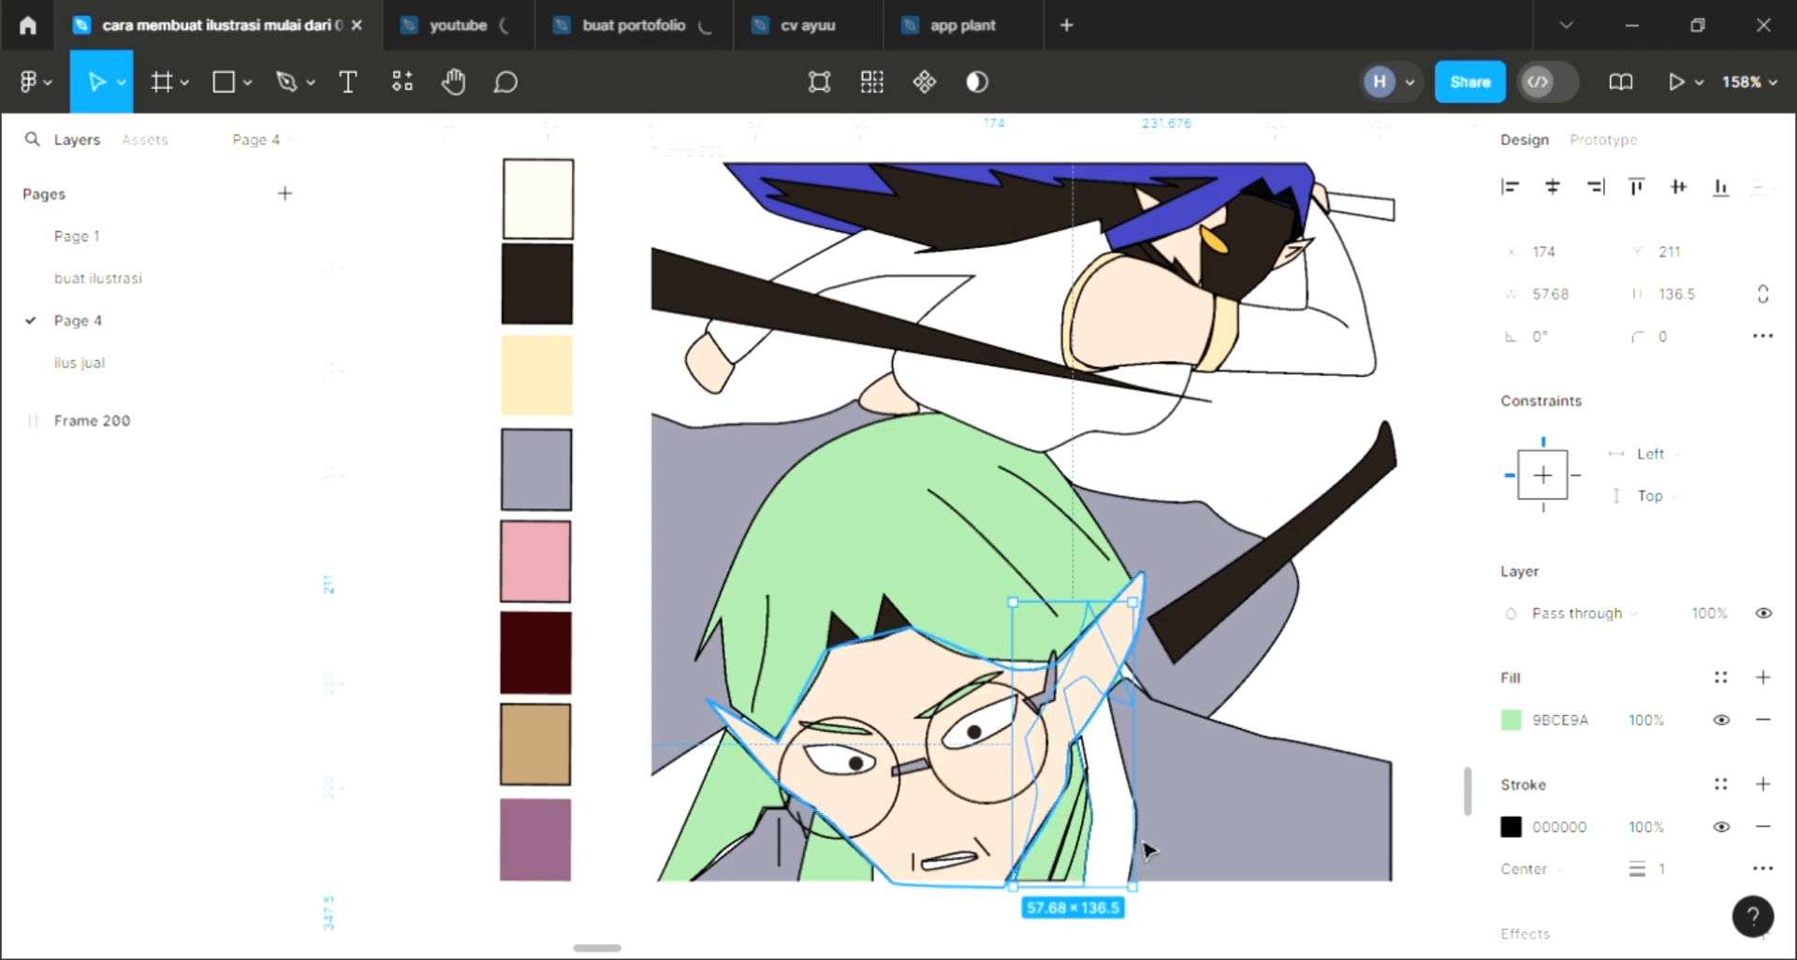
pyautogui.press('Escape')
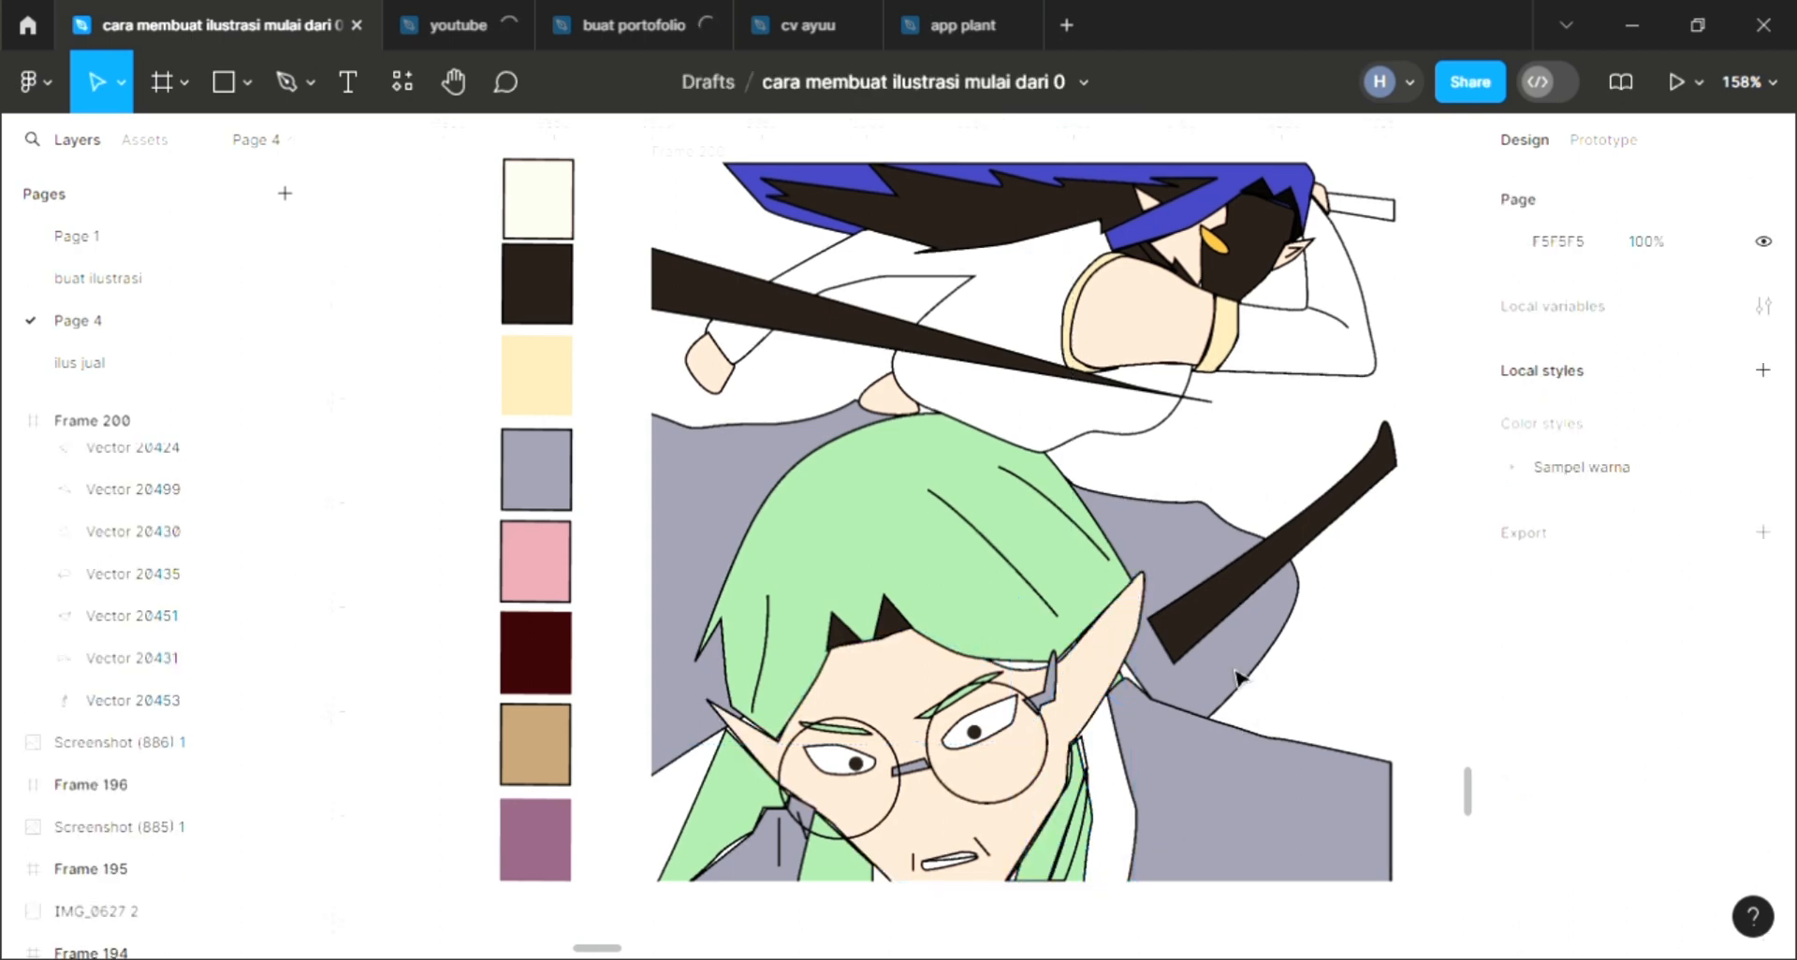
pyautogui.click(1224, 671)
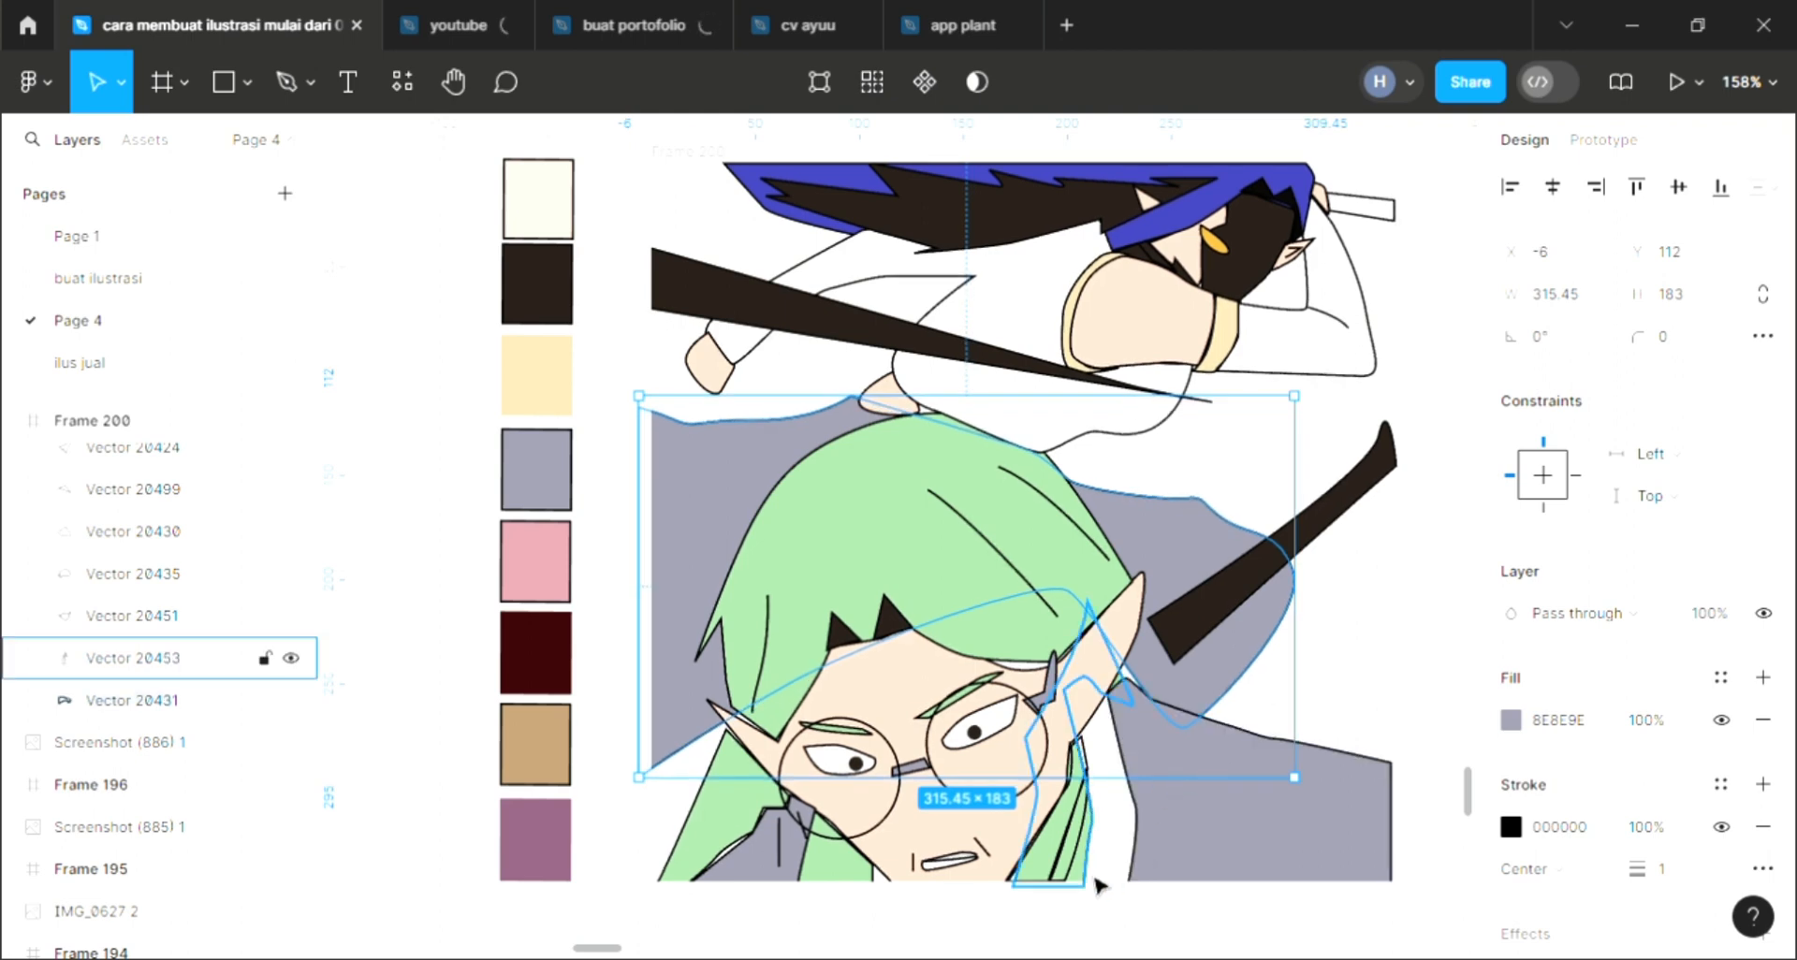
pyautogui.click(1088, 846)
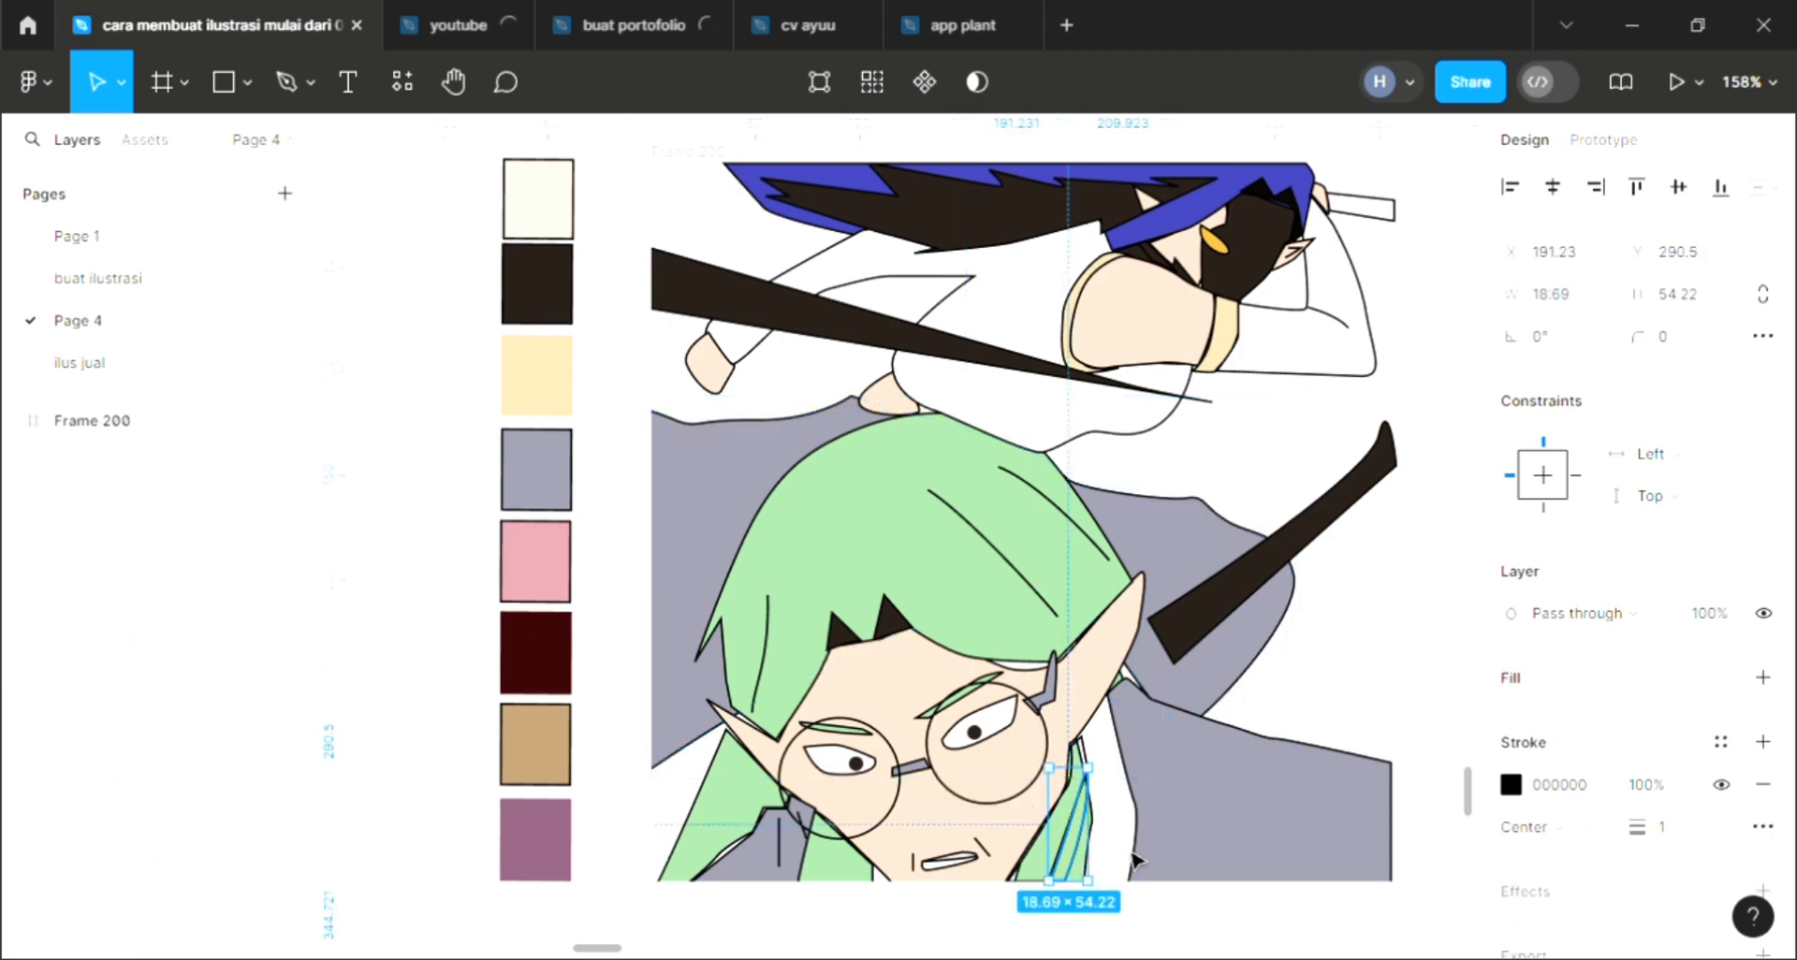
pyautogui.click(1165, 927)
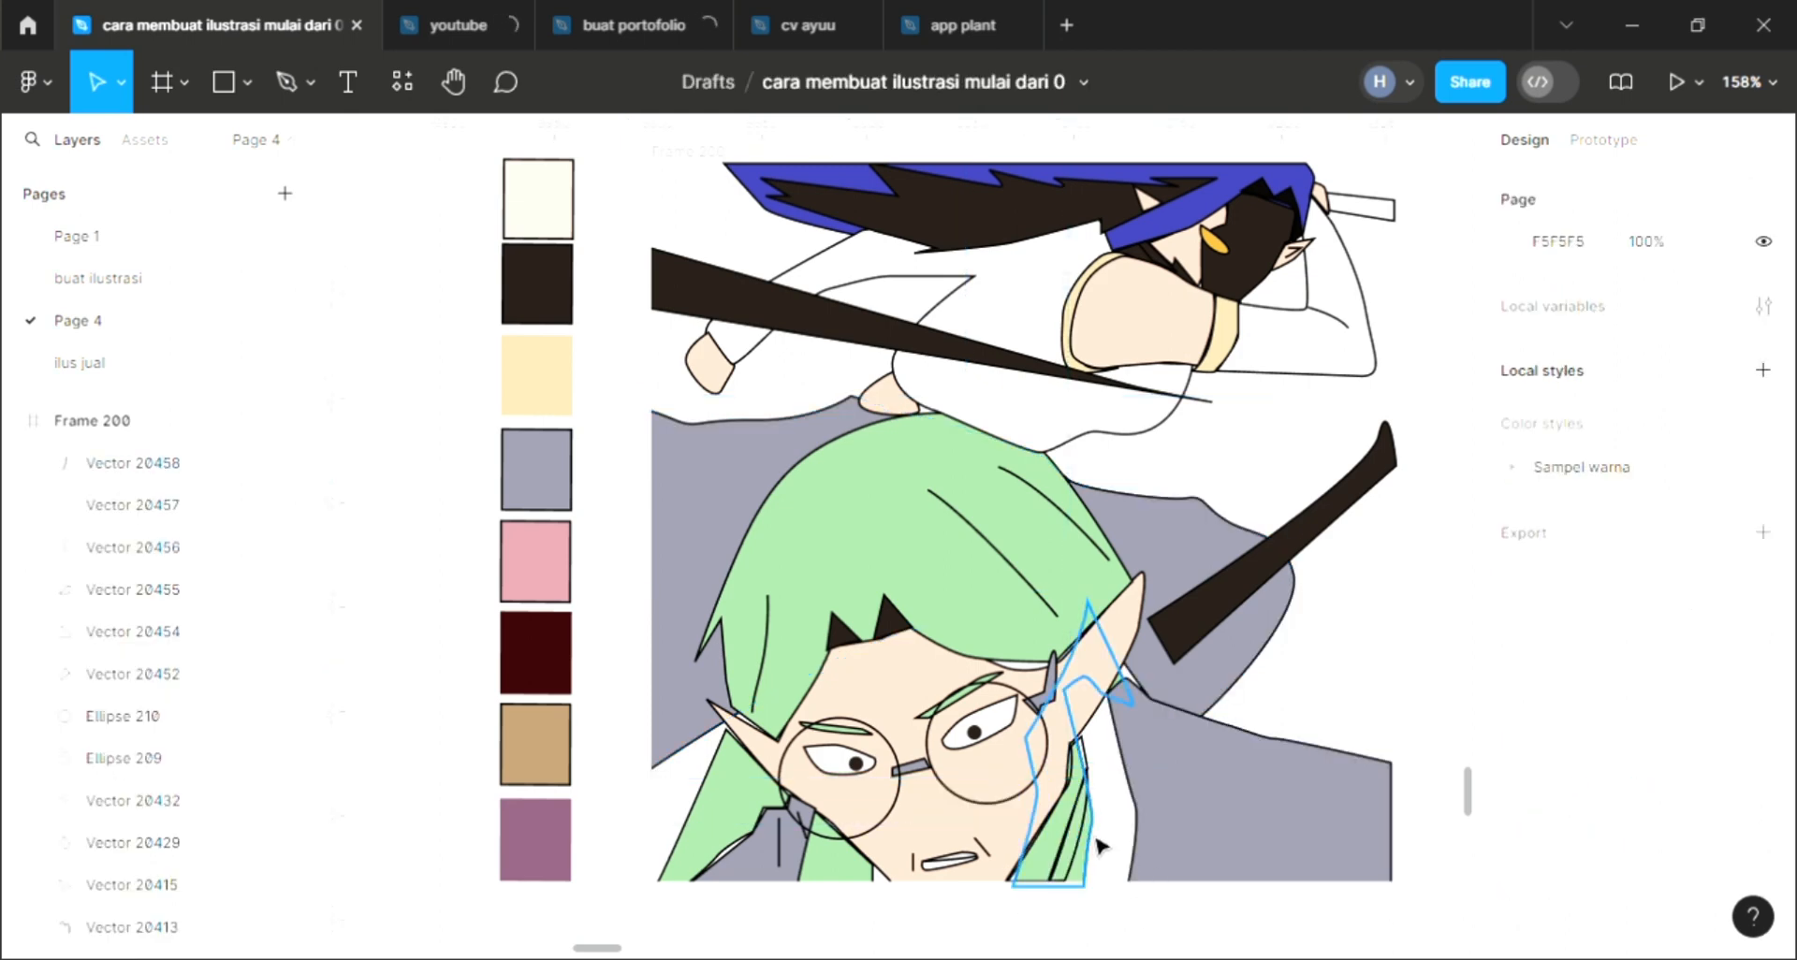
# Reshape the grey shoulder shape, extending its inner edge points across the white gap and under the hair beside the face.
pyautogui.click(1146, 823)
pyautogui.doubleClick(1147, 824)
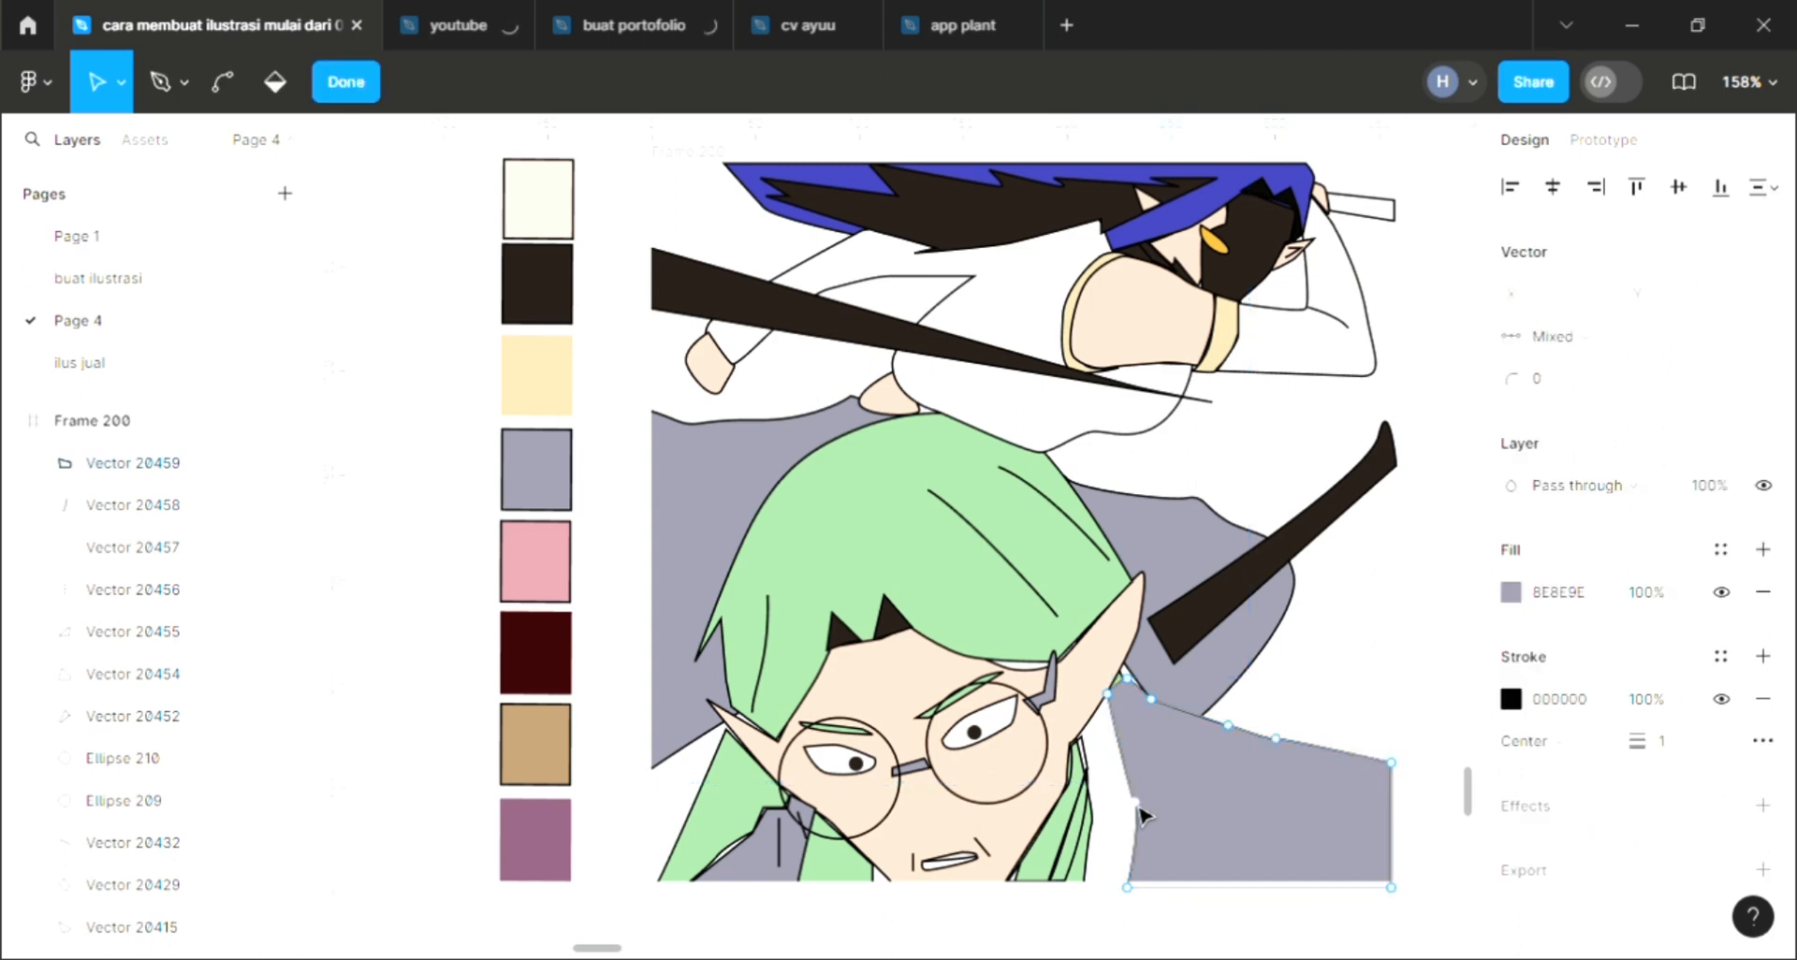
pyautogui.moveTo(1142, 822); pyautogui.dragTo(1058, 793)
pyautogui.moveTo(1108, 693)
pyautogui.mouseDown()
pyautogui.moveTo(1093, 667)
pyautogui.moveTo(1088, 690)
pyautogui.mouseUp()
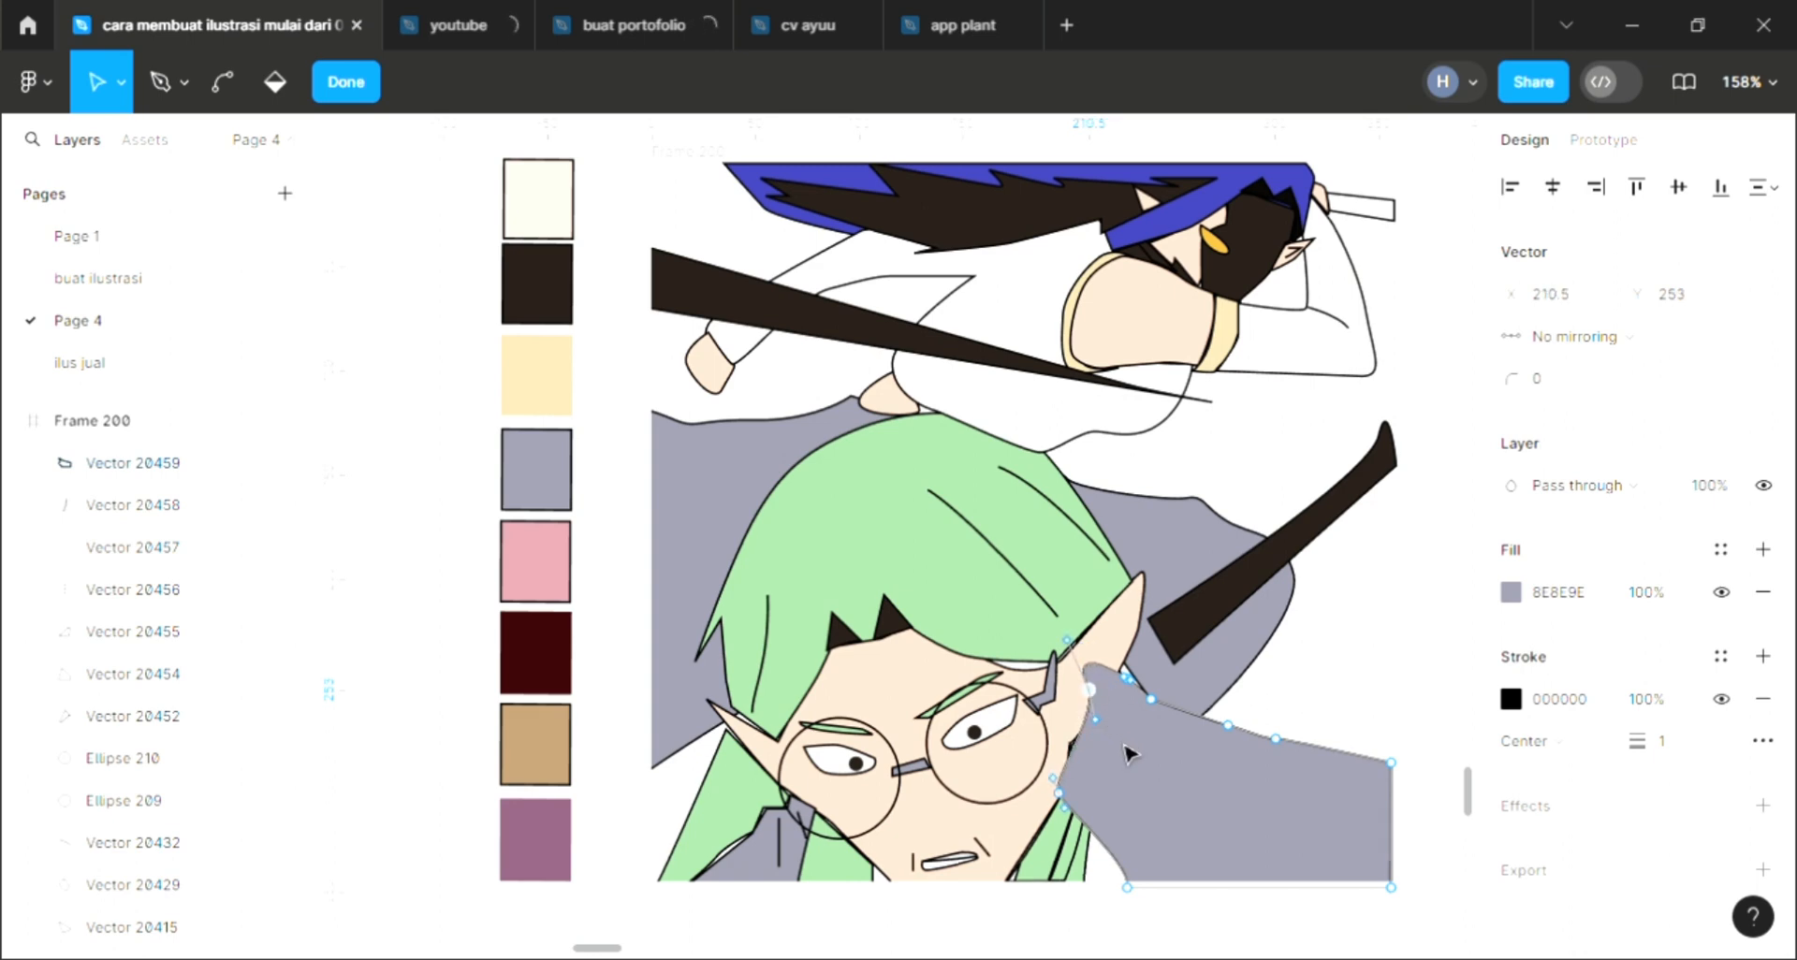
pyautogui.moveTo(1121, 875); pyautogui.dragTo(1090, 882)
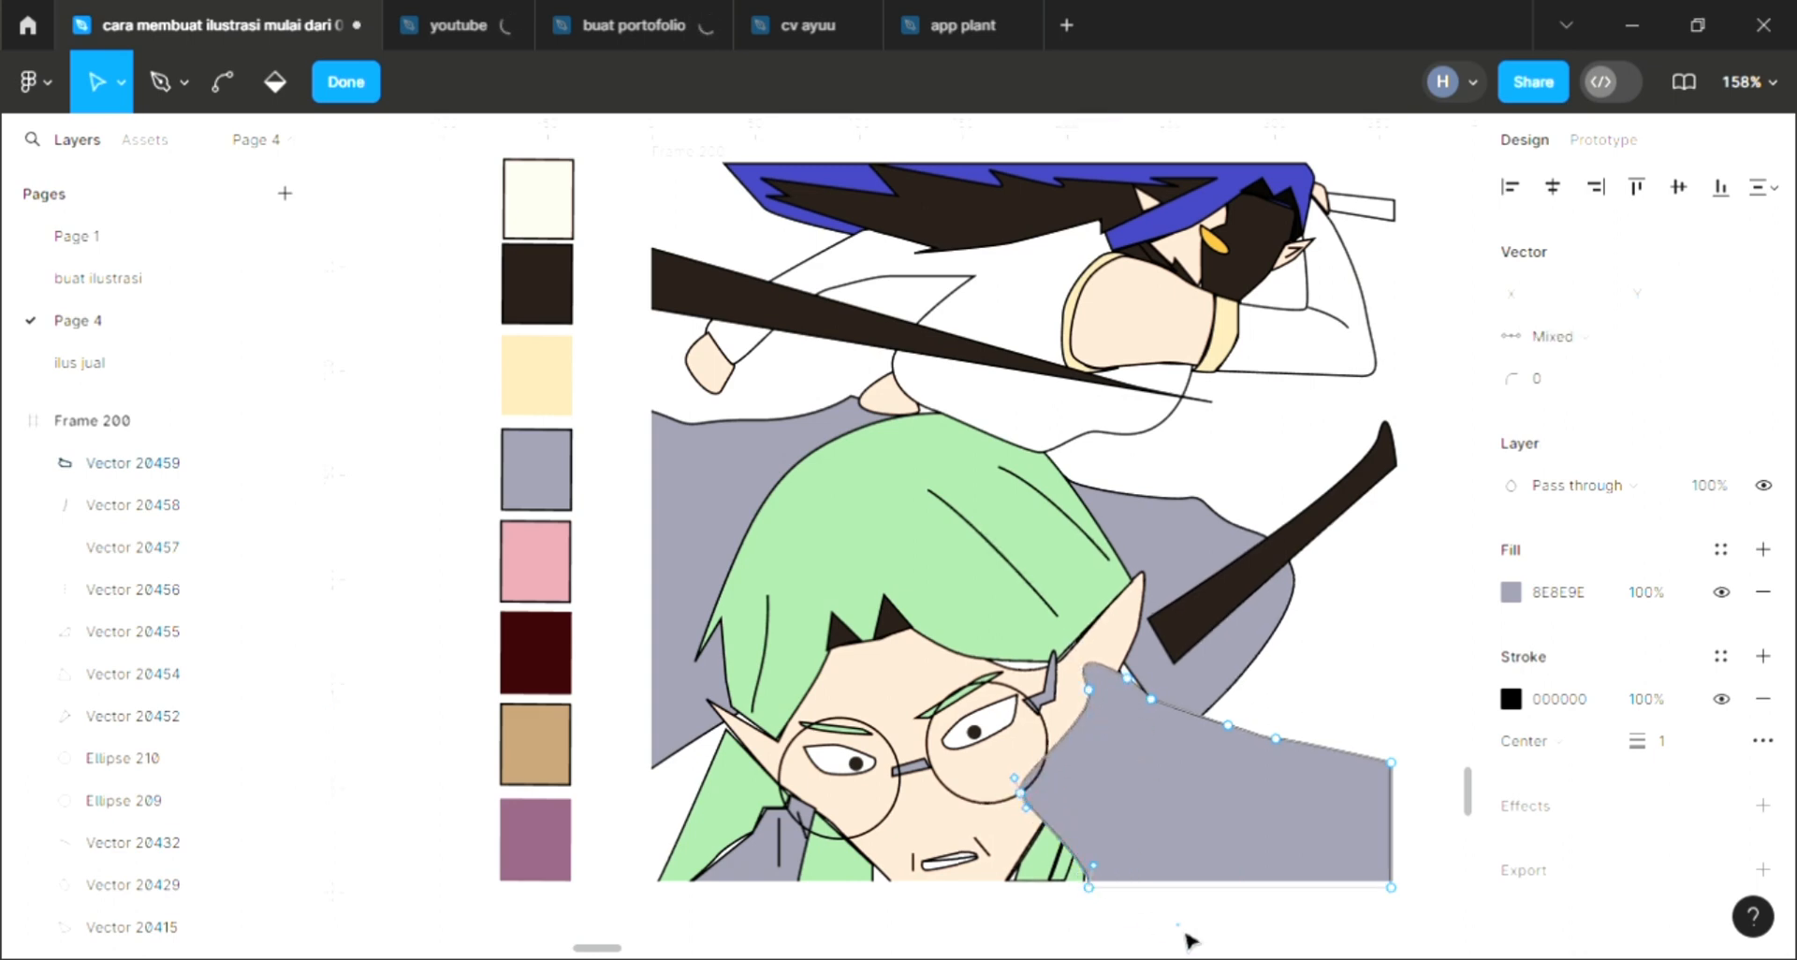
pyautogui.press('Escape')
pyautogui.press('Escape')
# Send the extended grey shoulder shape to the back of the frame, behind the hair and face.
pyautogui.click(1207, 815)
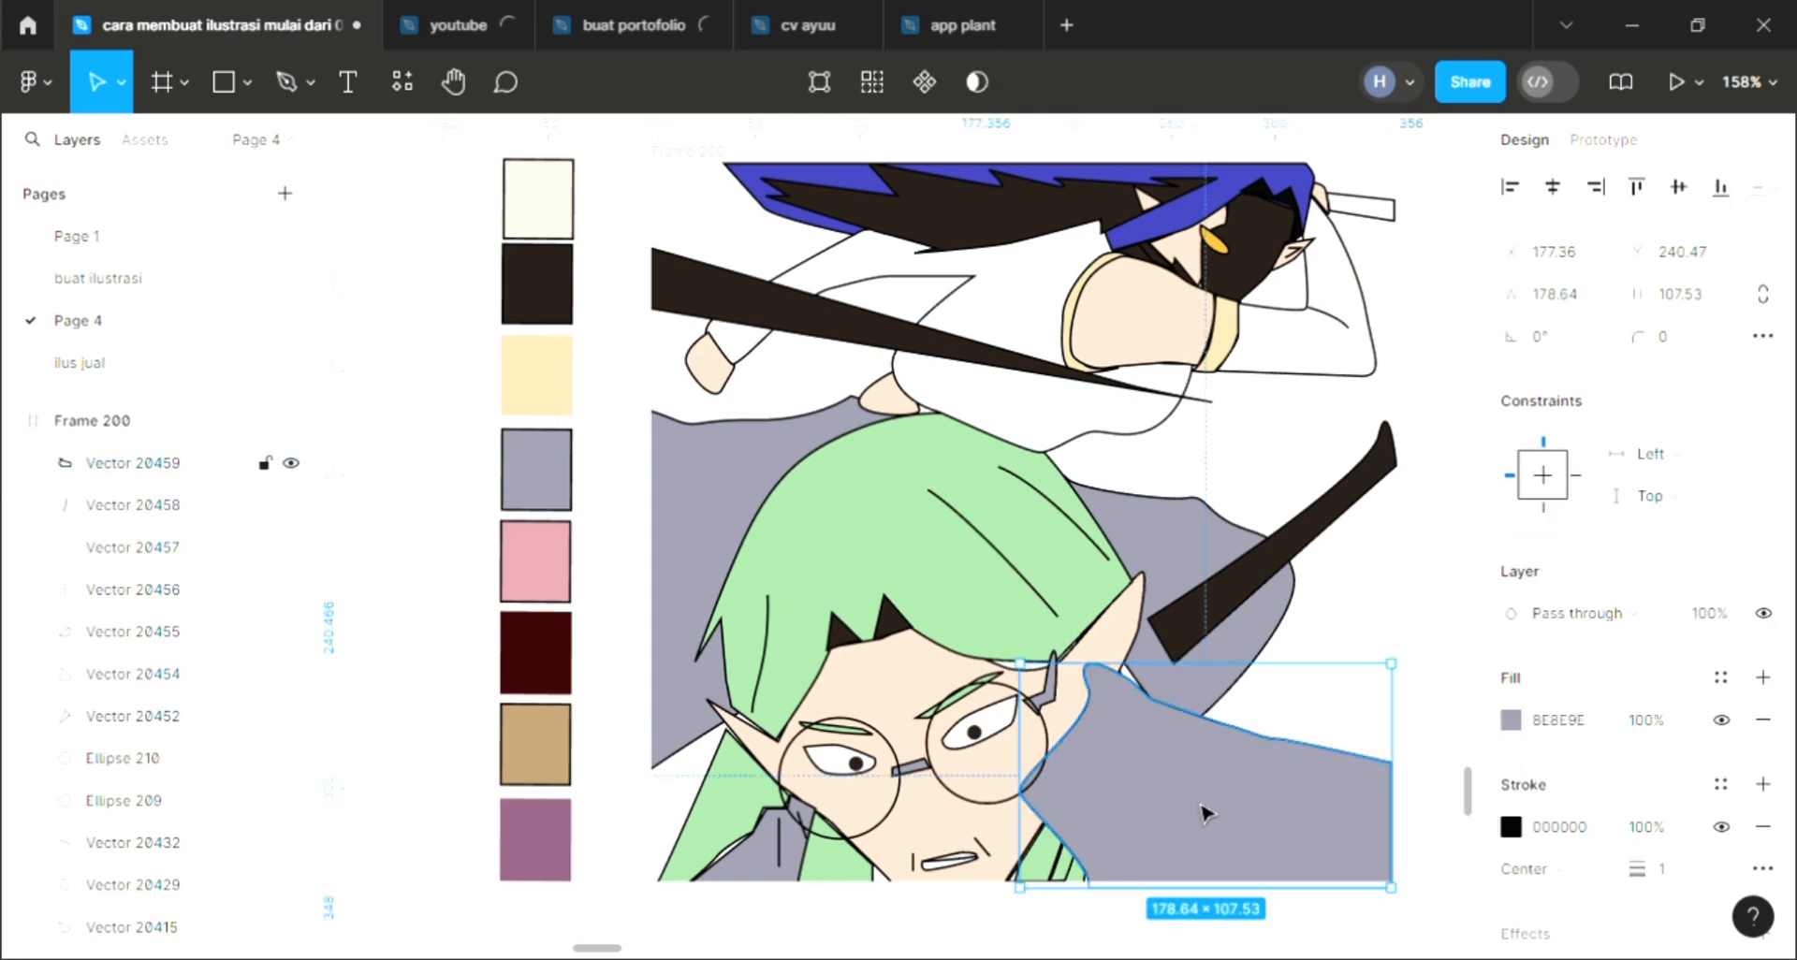
pyautogui.hotkey('ctrl', 'shift', '[')
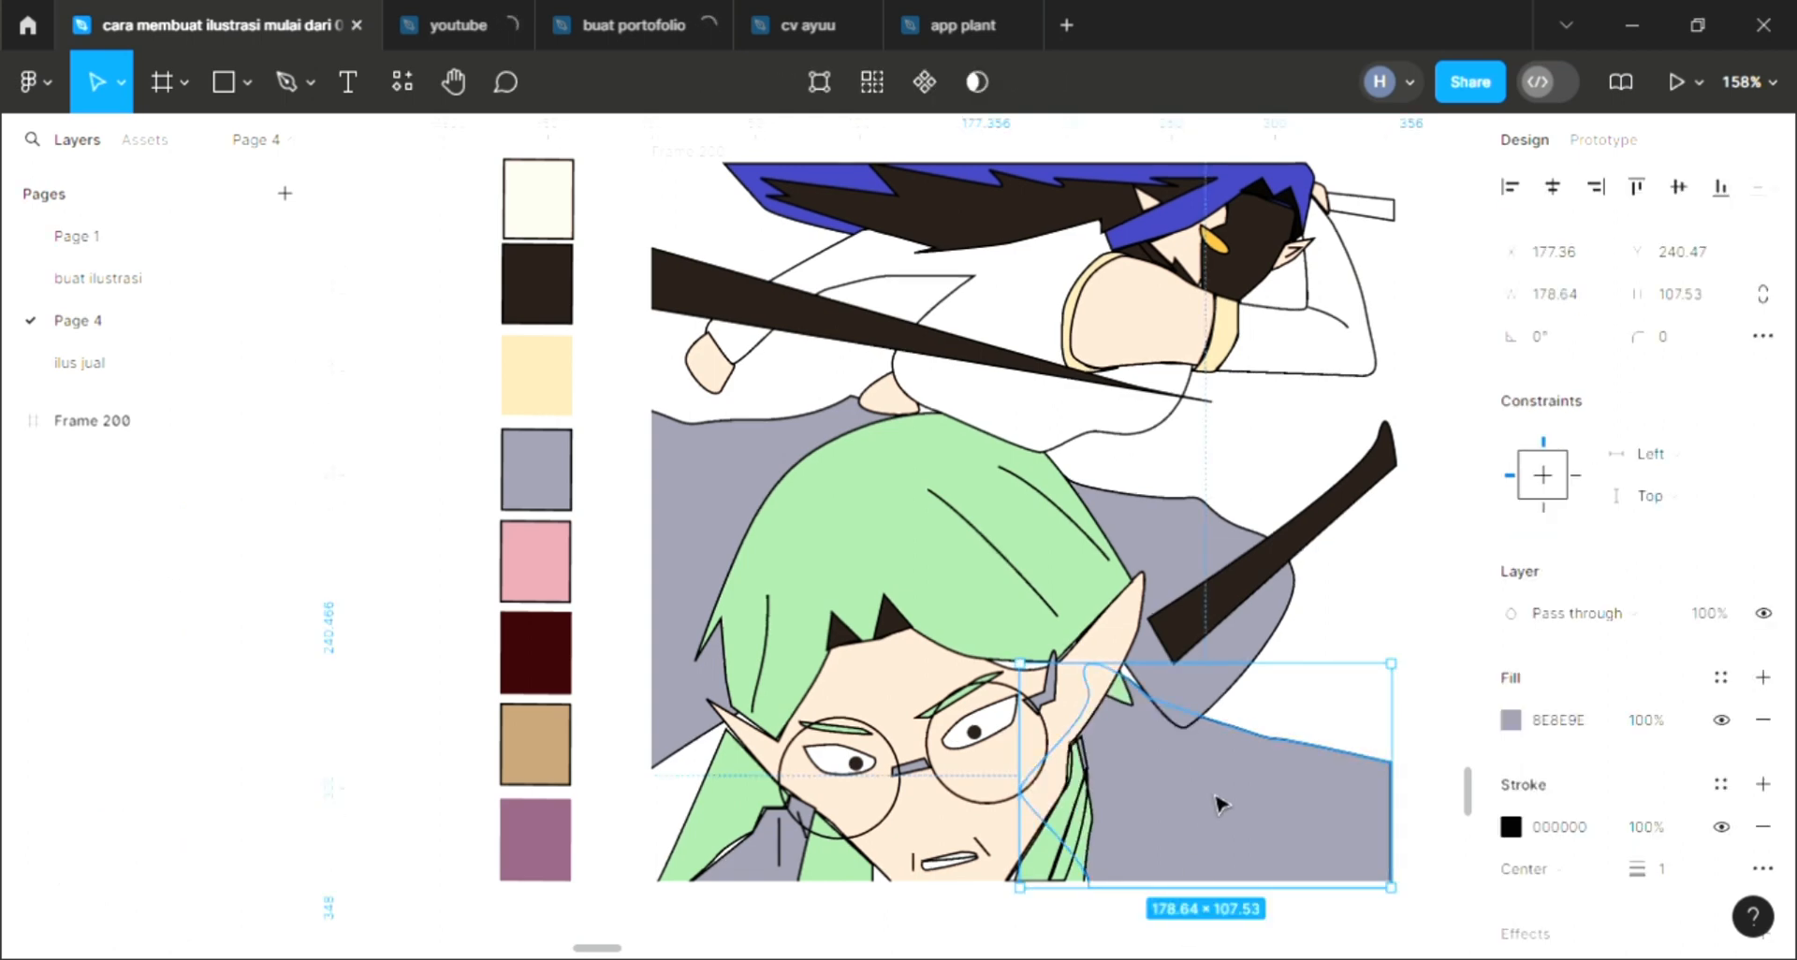
pyautogui.scroll(-2, 1404, 538)
pyautogui.click(1407, 552)
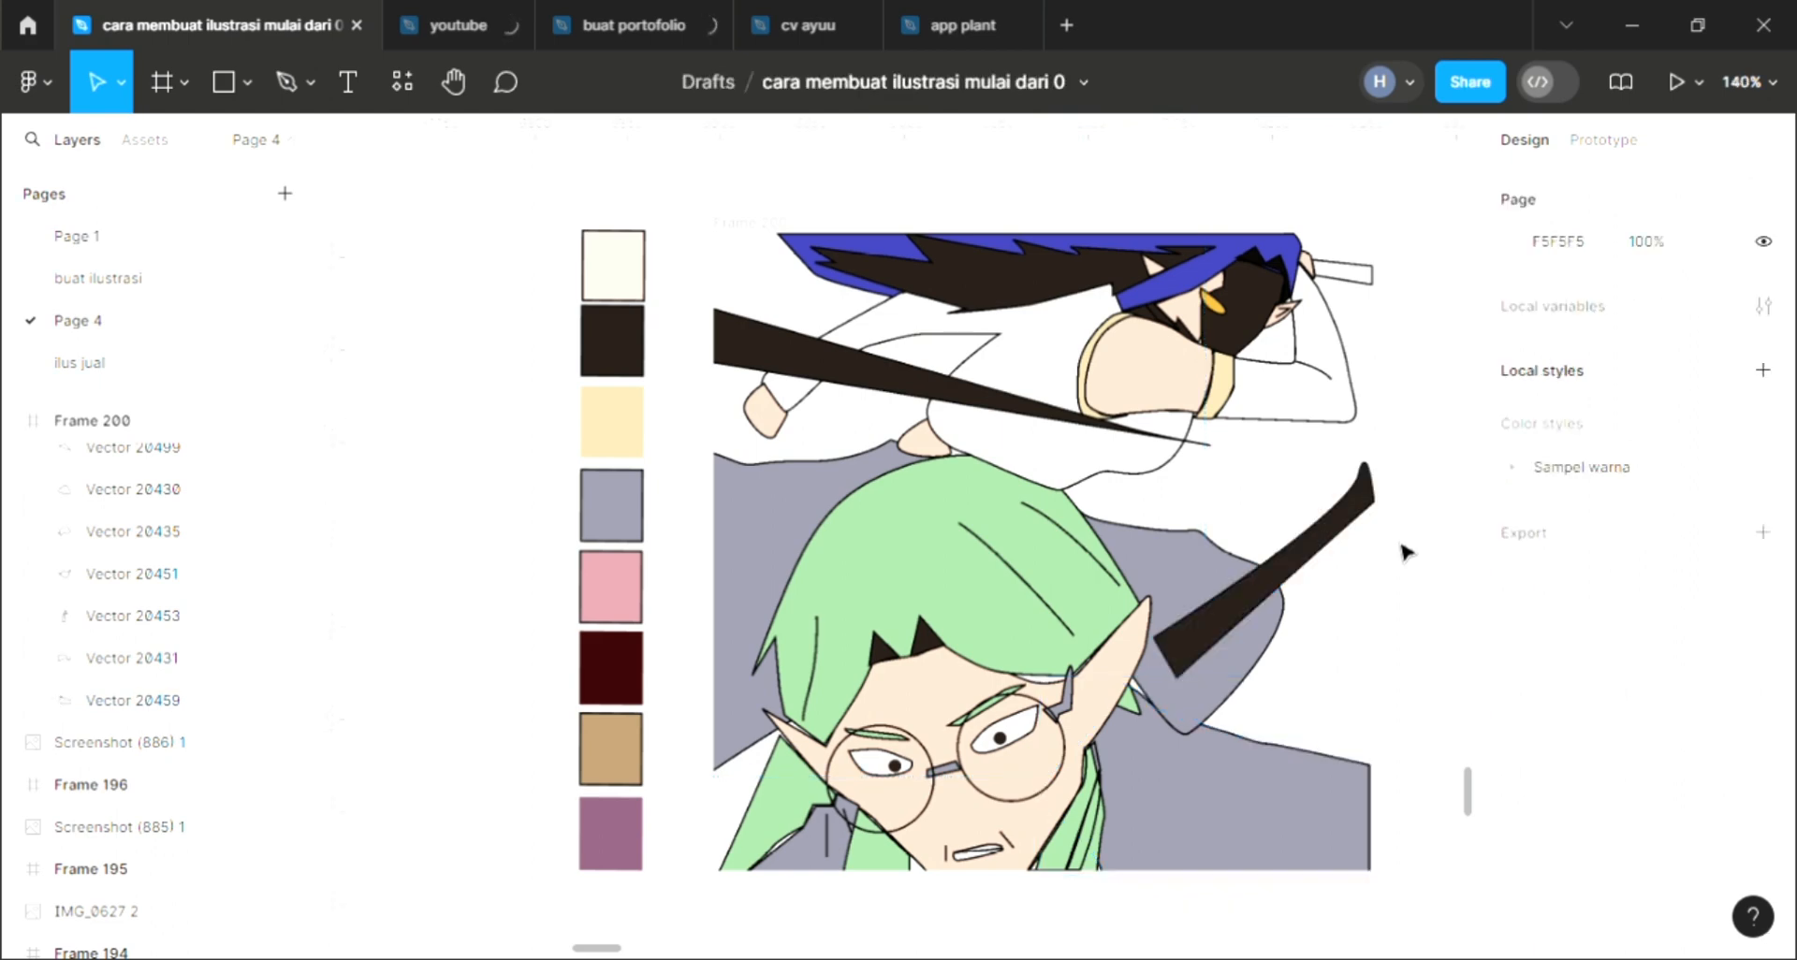
# Change the background fill of Frame 200 to solid salmon red F67272.
pyautogui.scroll(1, 1407, 552)
pyautogui.click(728, 286)
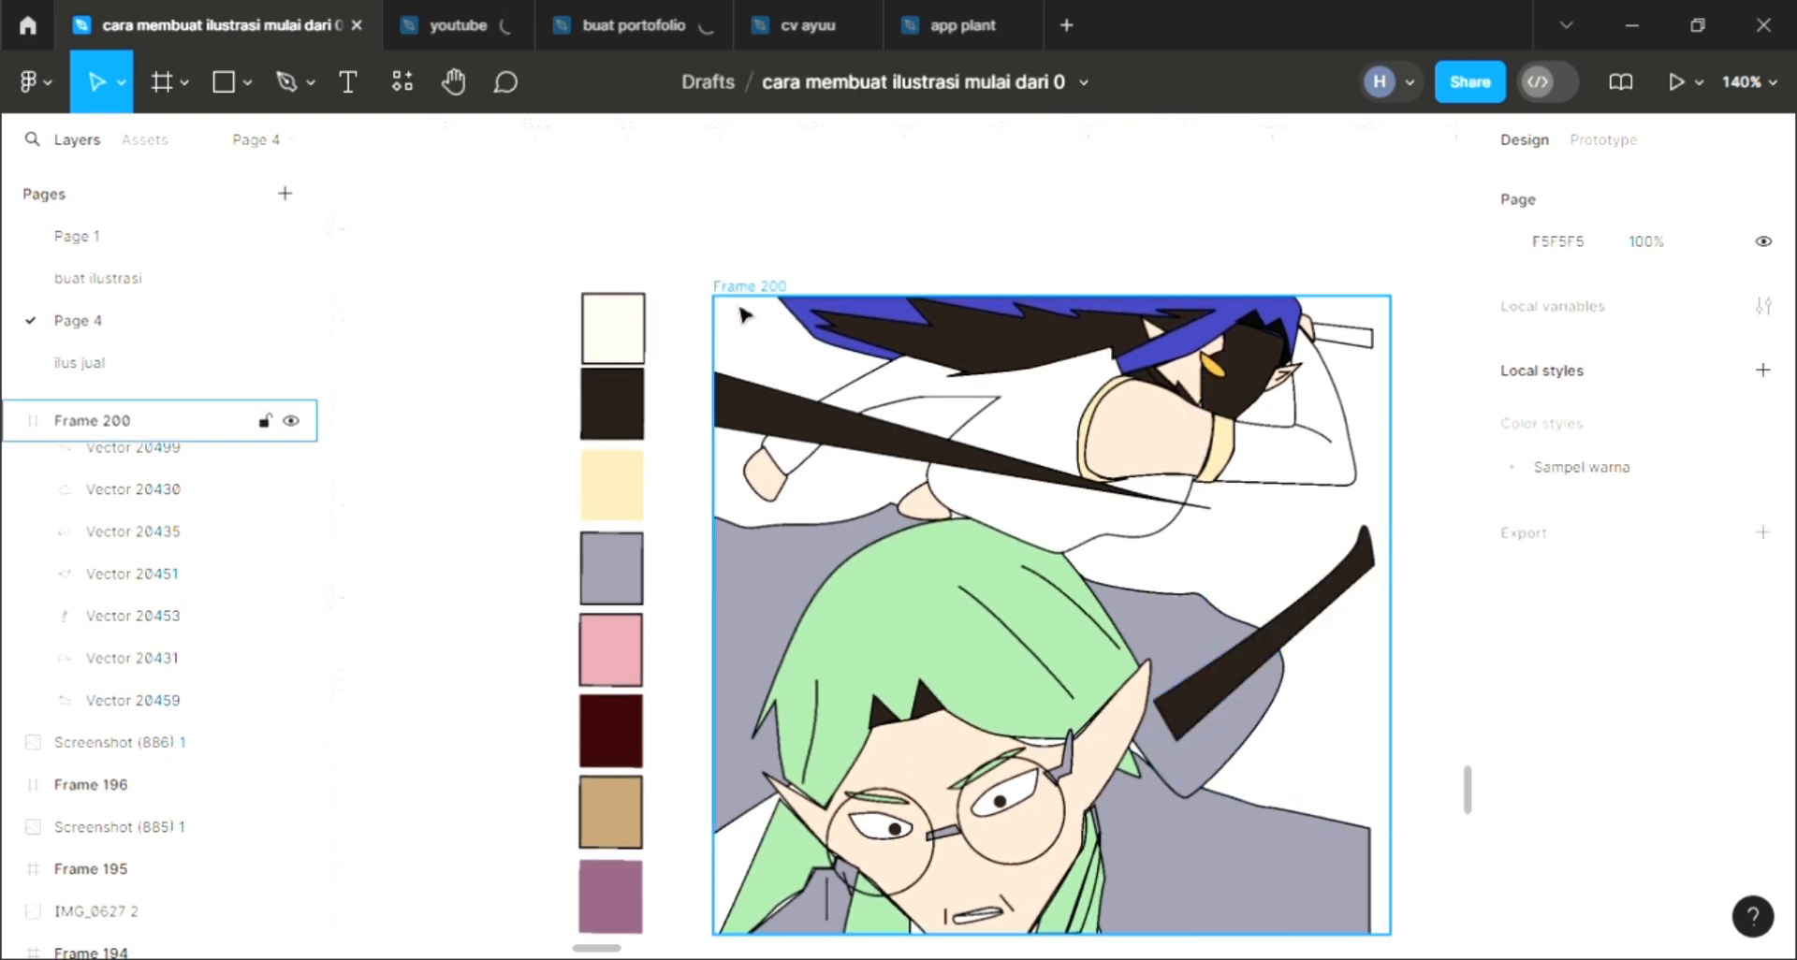
pyautogui.hscroll(1, 1060, 713)
pyautogui.scroll(-1, 1061, 713)
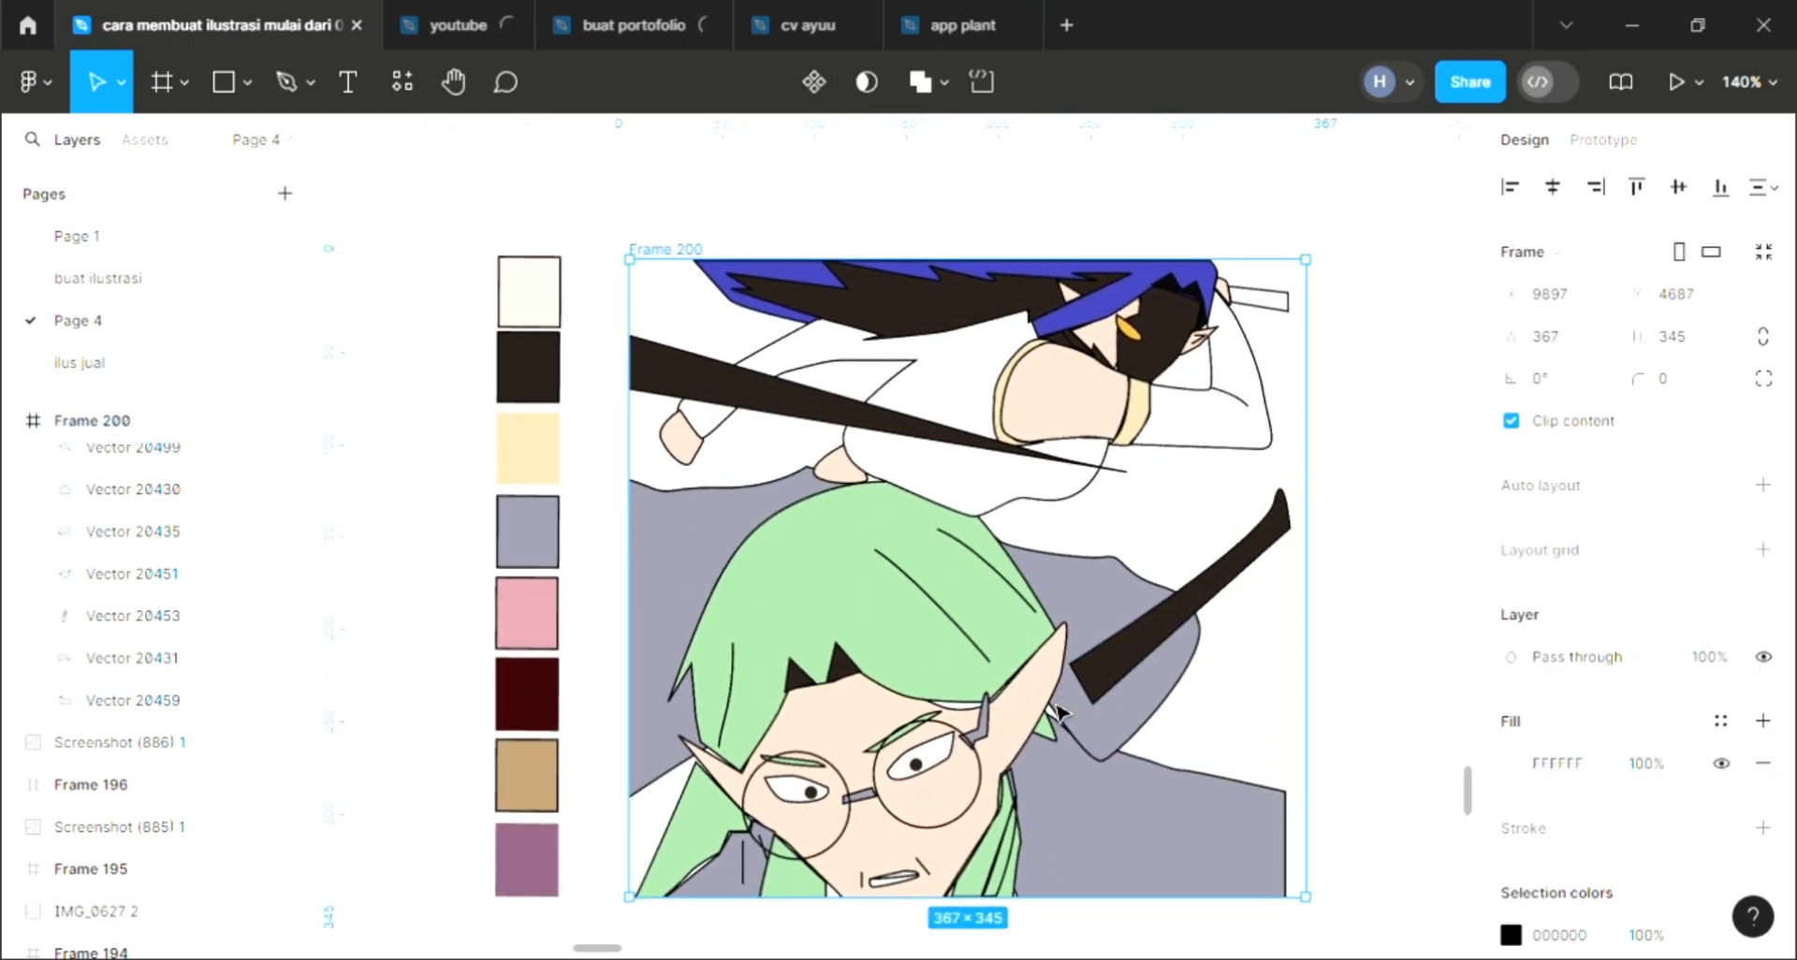
pyautogui.hscroll(2, 1060, 713)
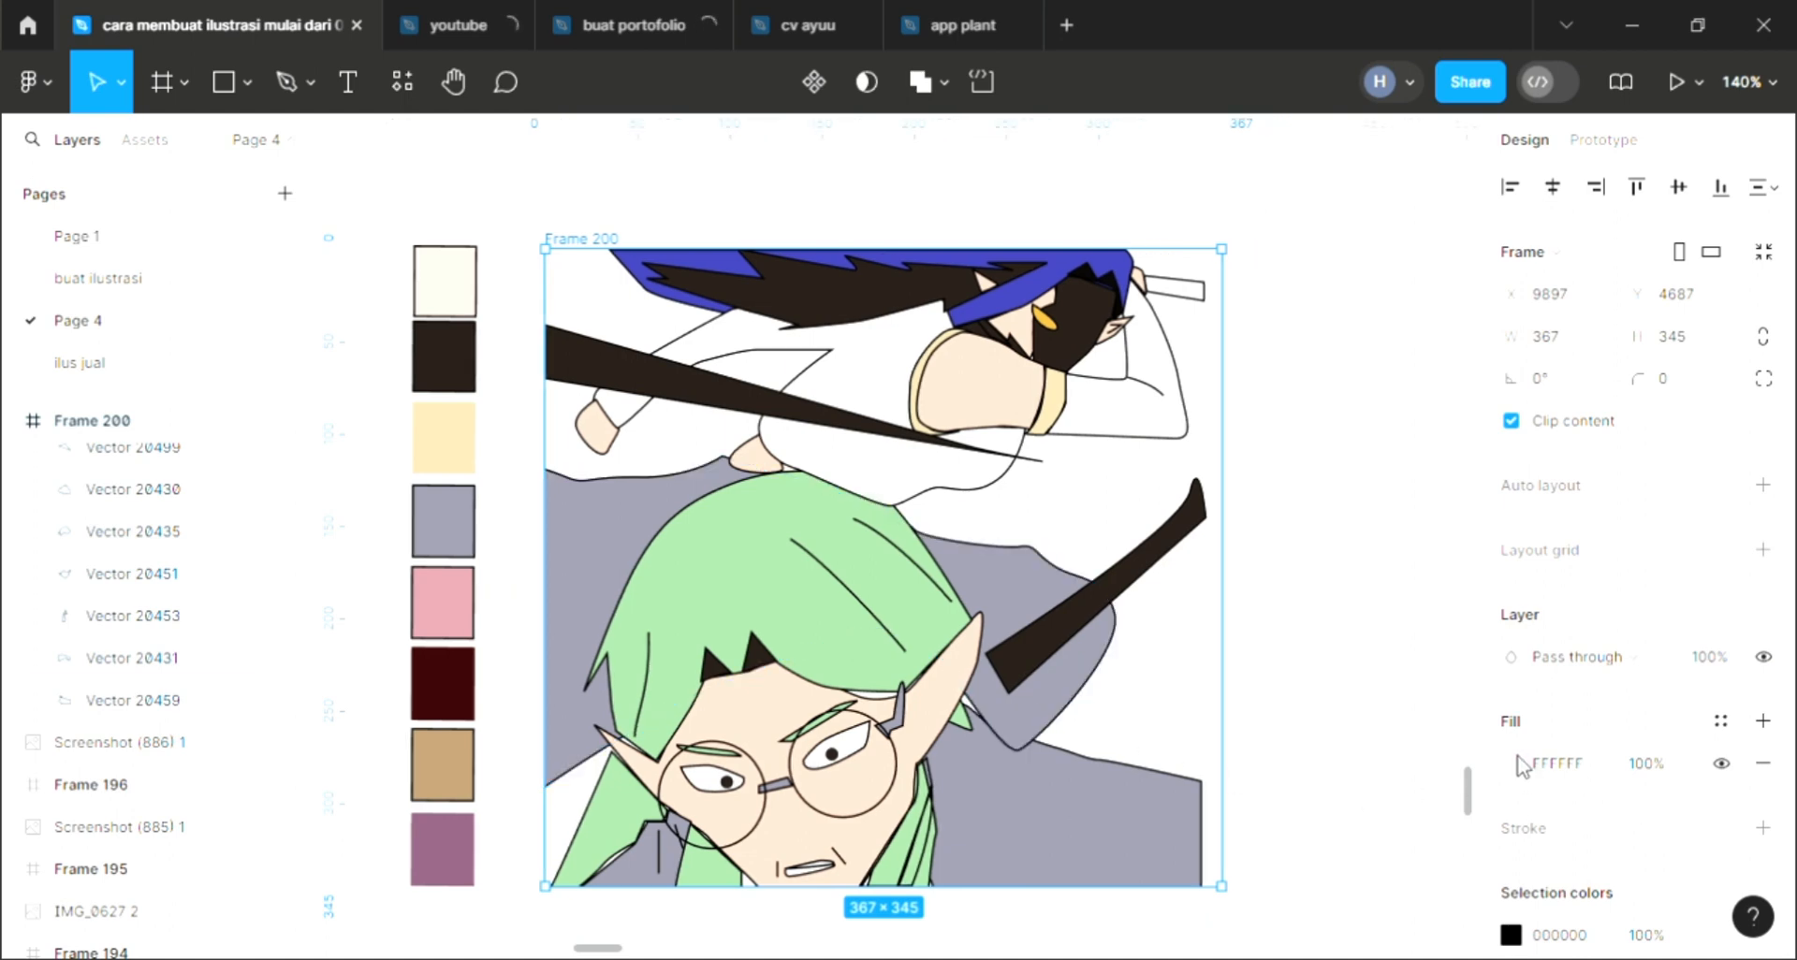
pyautogui.click(1511, 760)
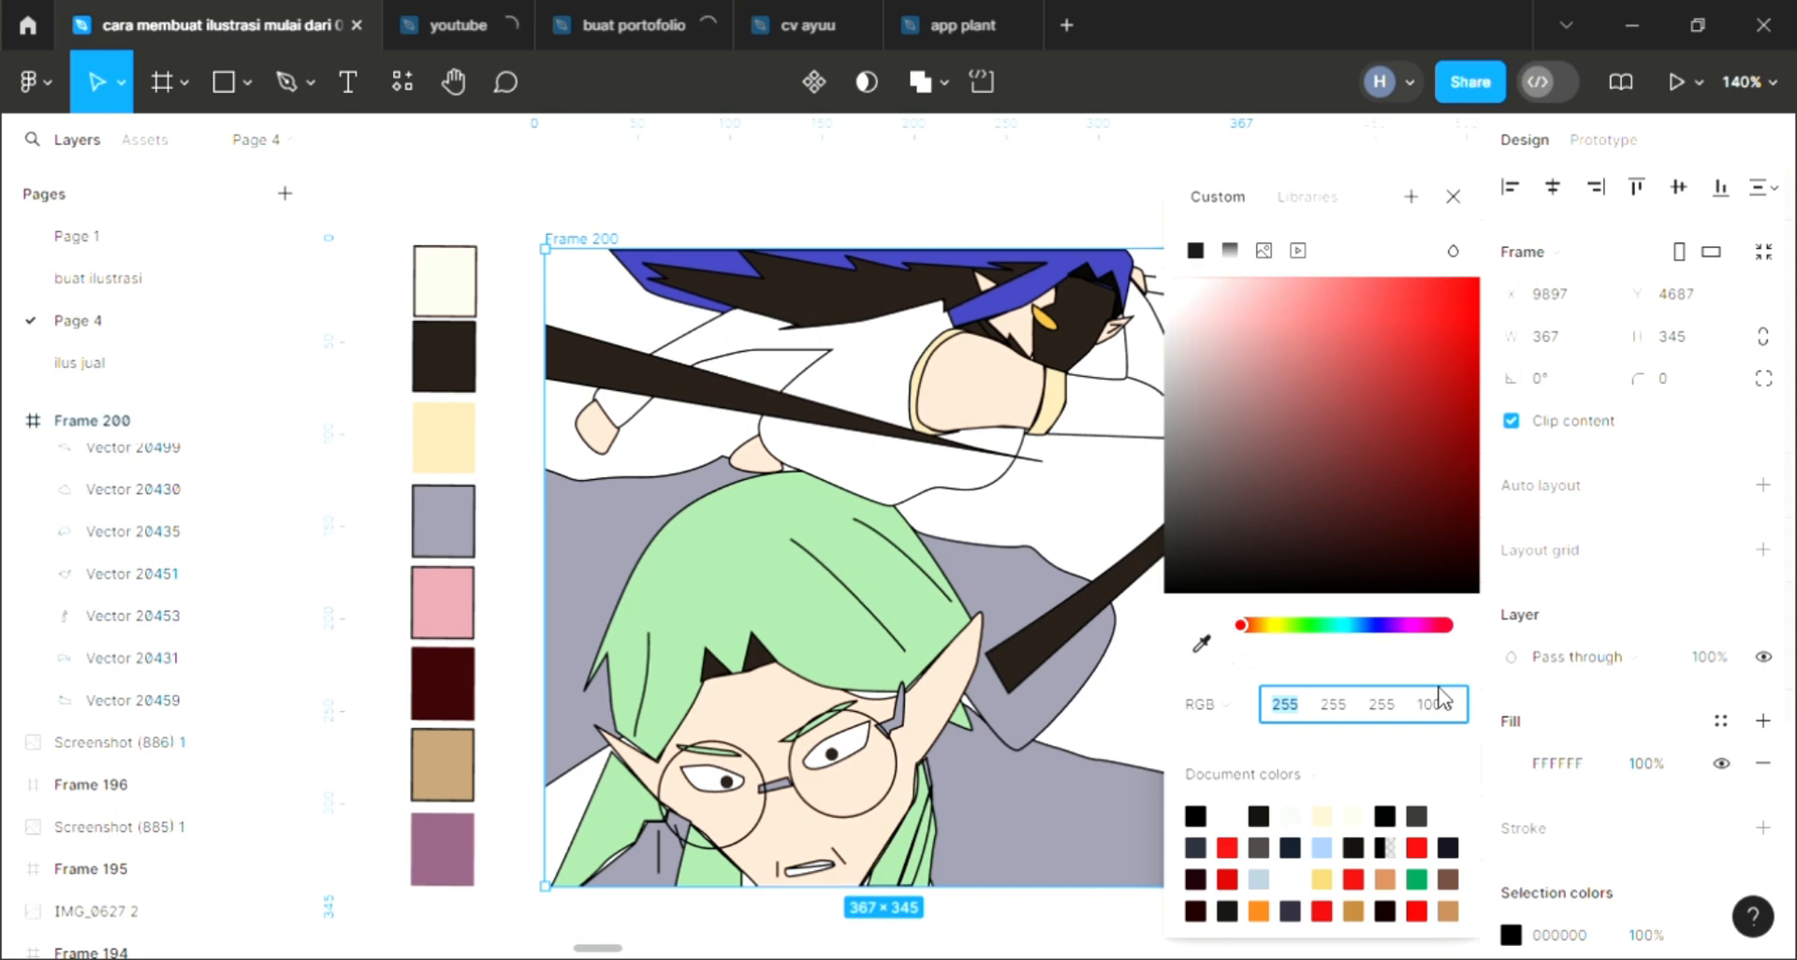
pyautogui.click(1332, 292)
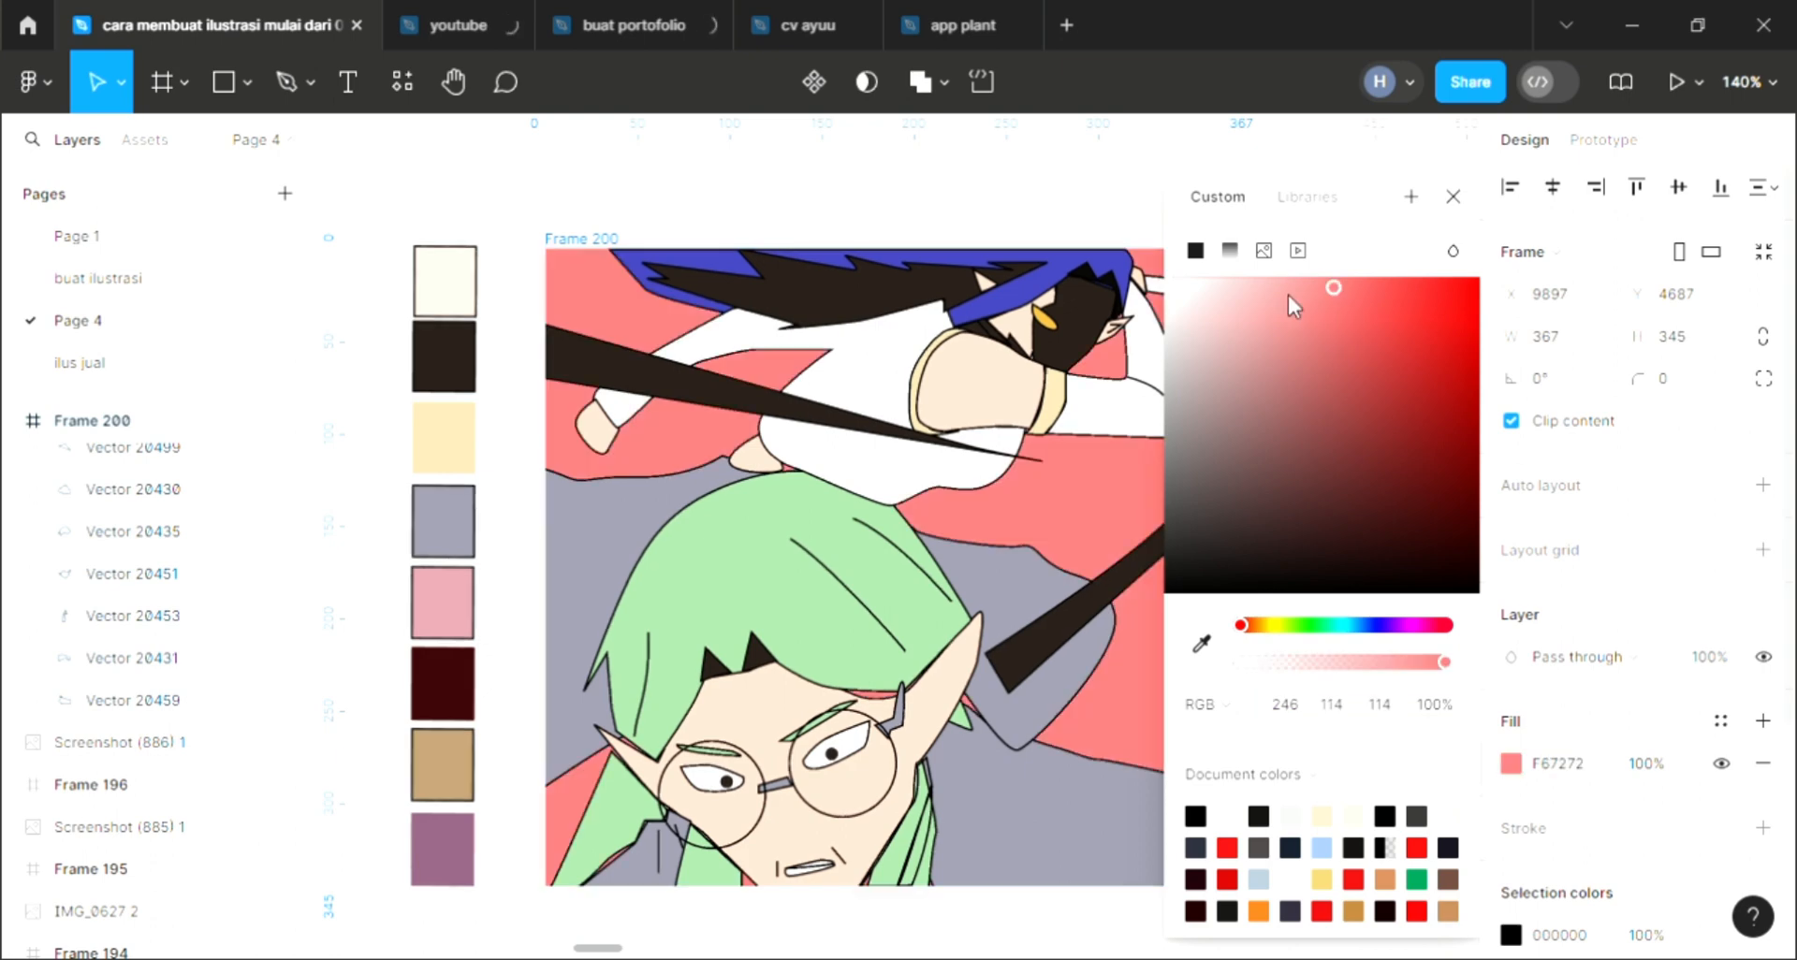
# Try linear and radial gradients from F67272 to 904343 on the frame background, ending on Linear.
pyautogui.click(1230, 250)
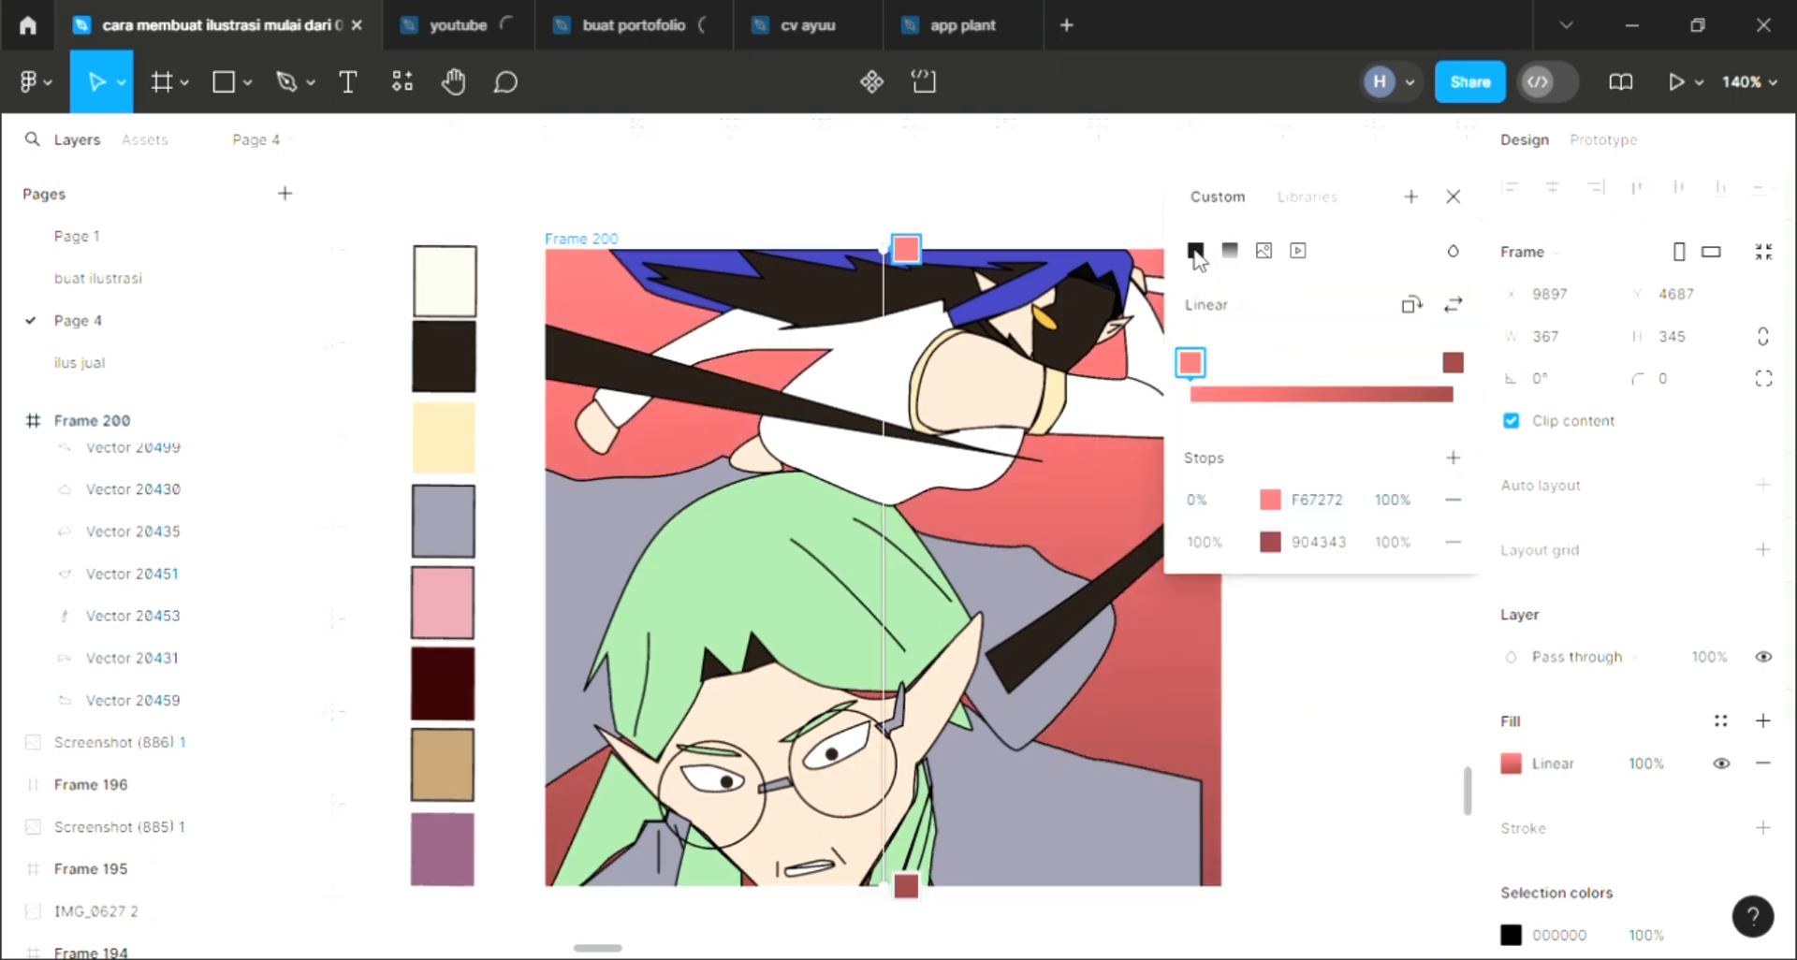
pyautogui.hotkey('ctrl', 'z')
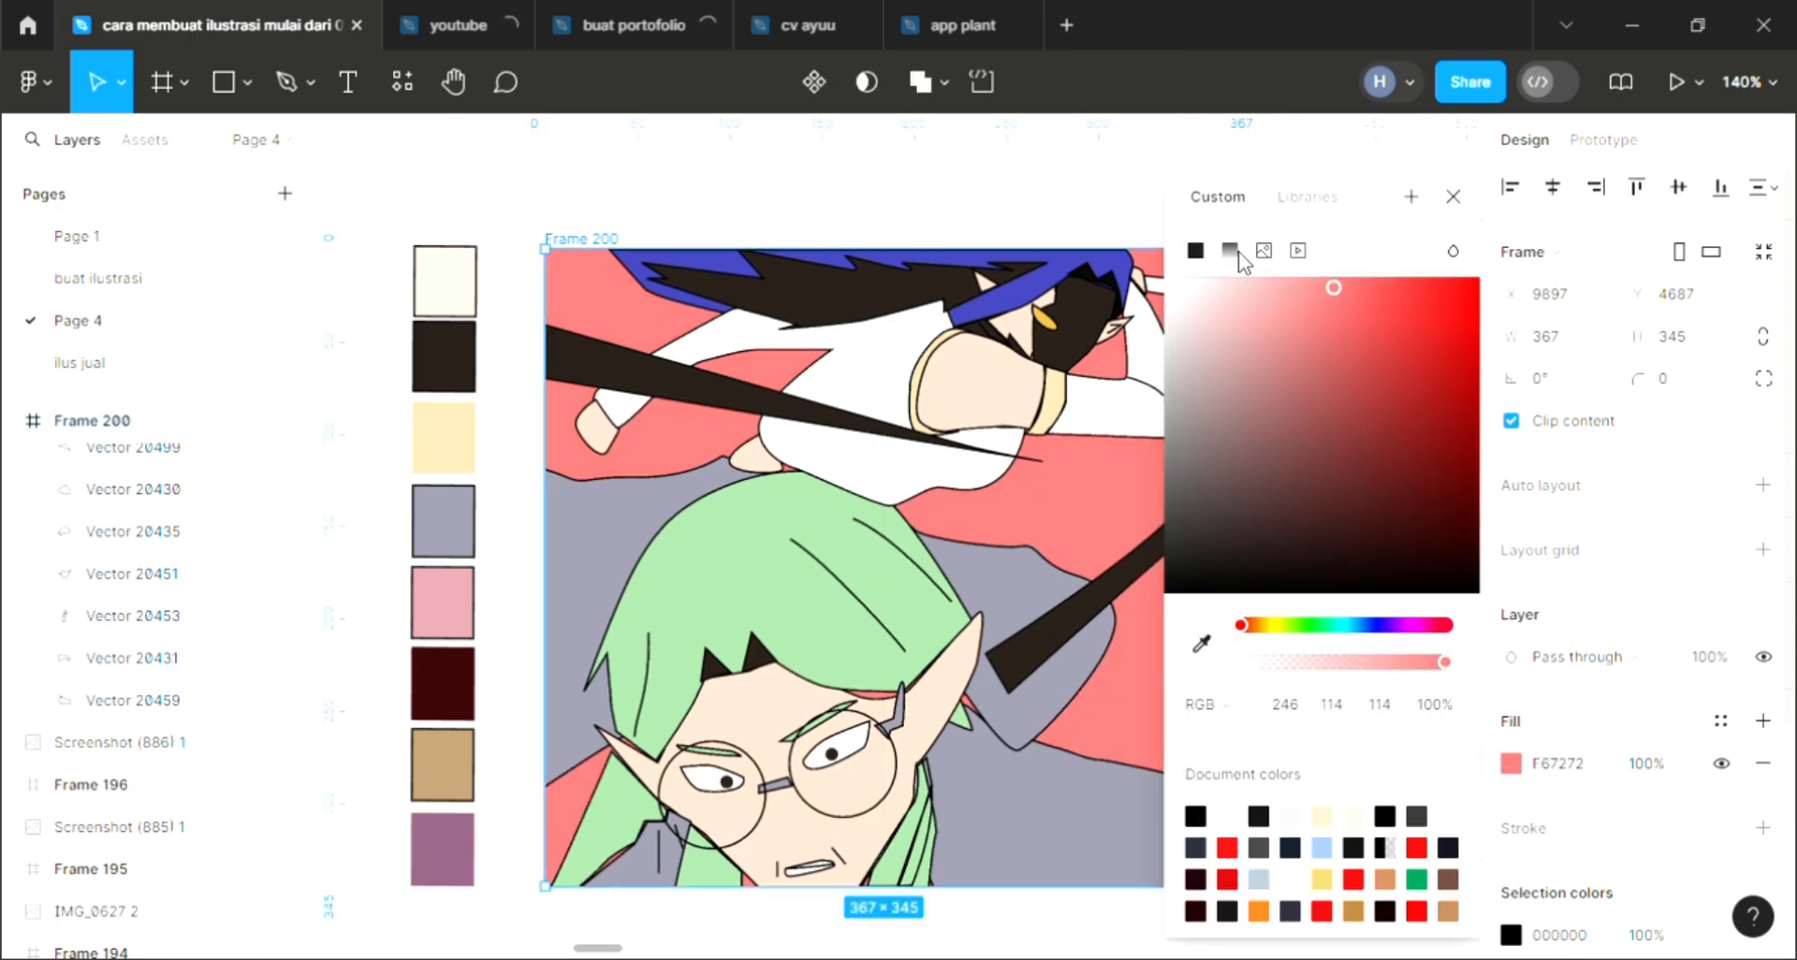
pyautogui.click(1231, 252)
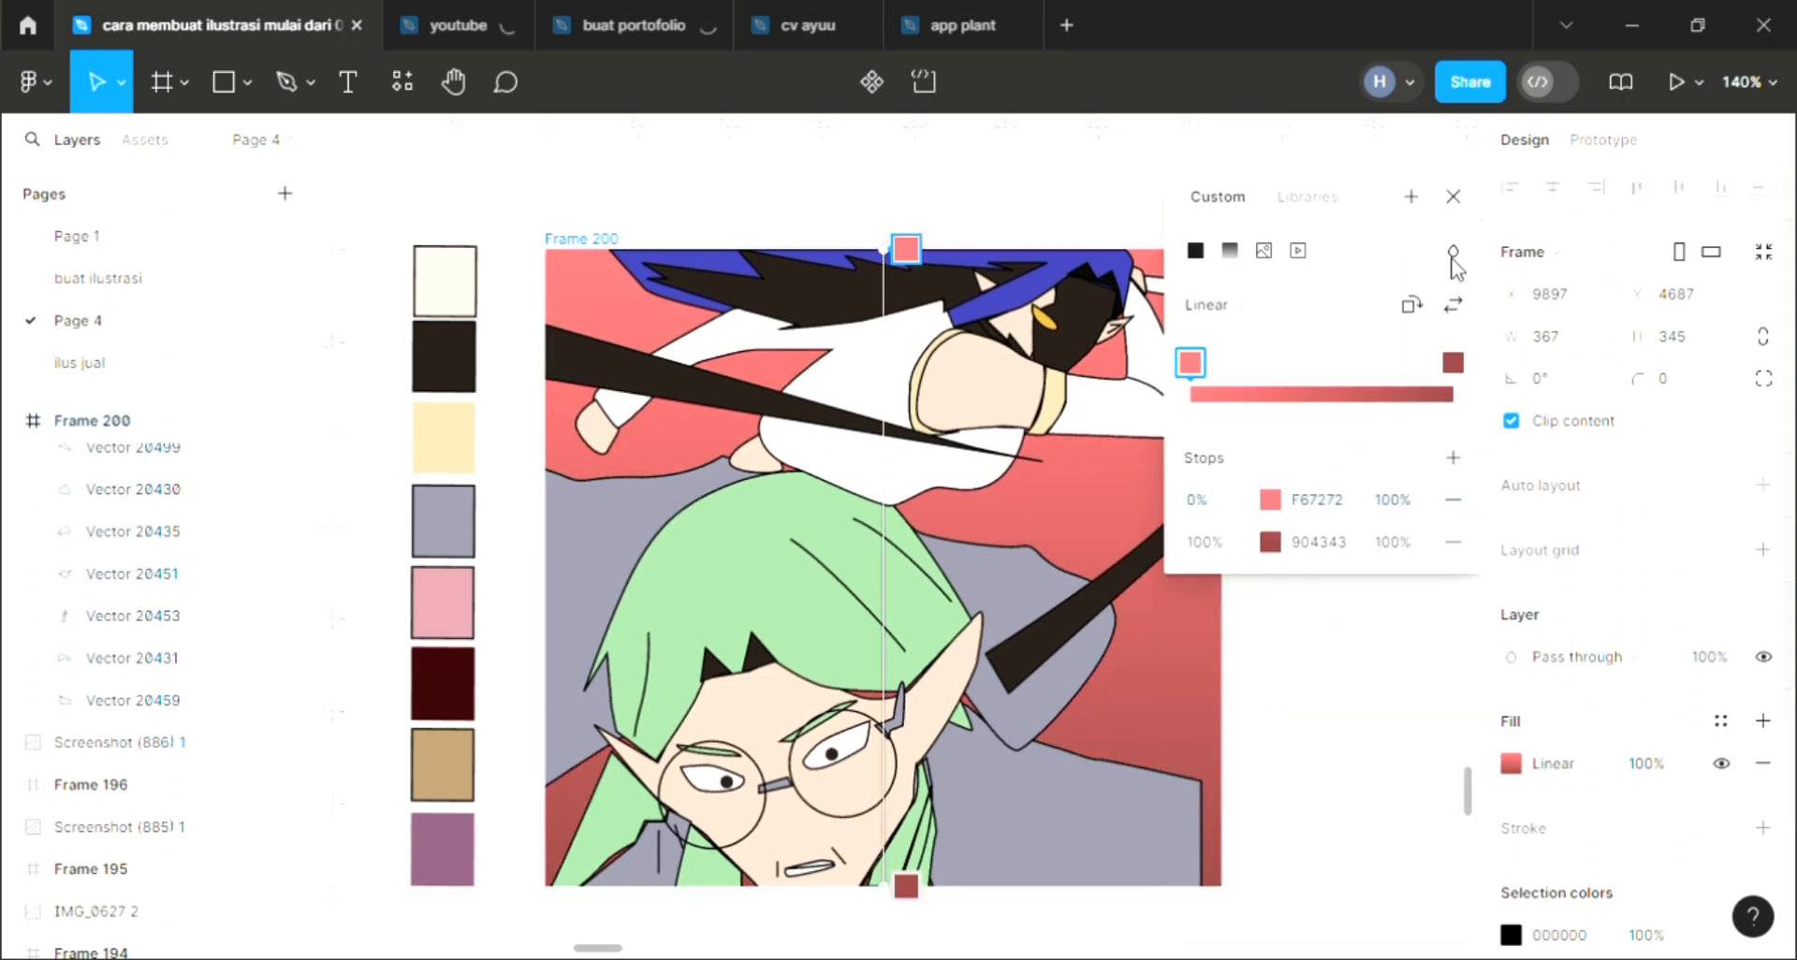
pyautogui.click(1241, 311)
pyautogui.click(1241, 310)
pyautogui.click(1249, 311)
pyautogui.click(1261, 340)
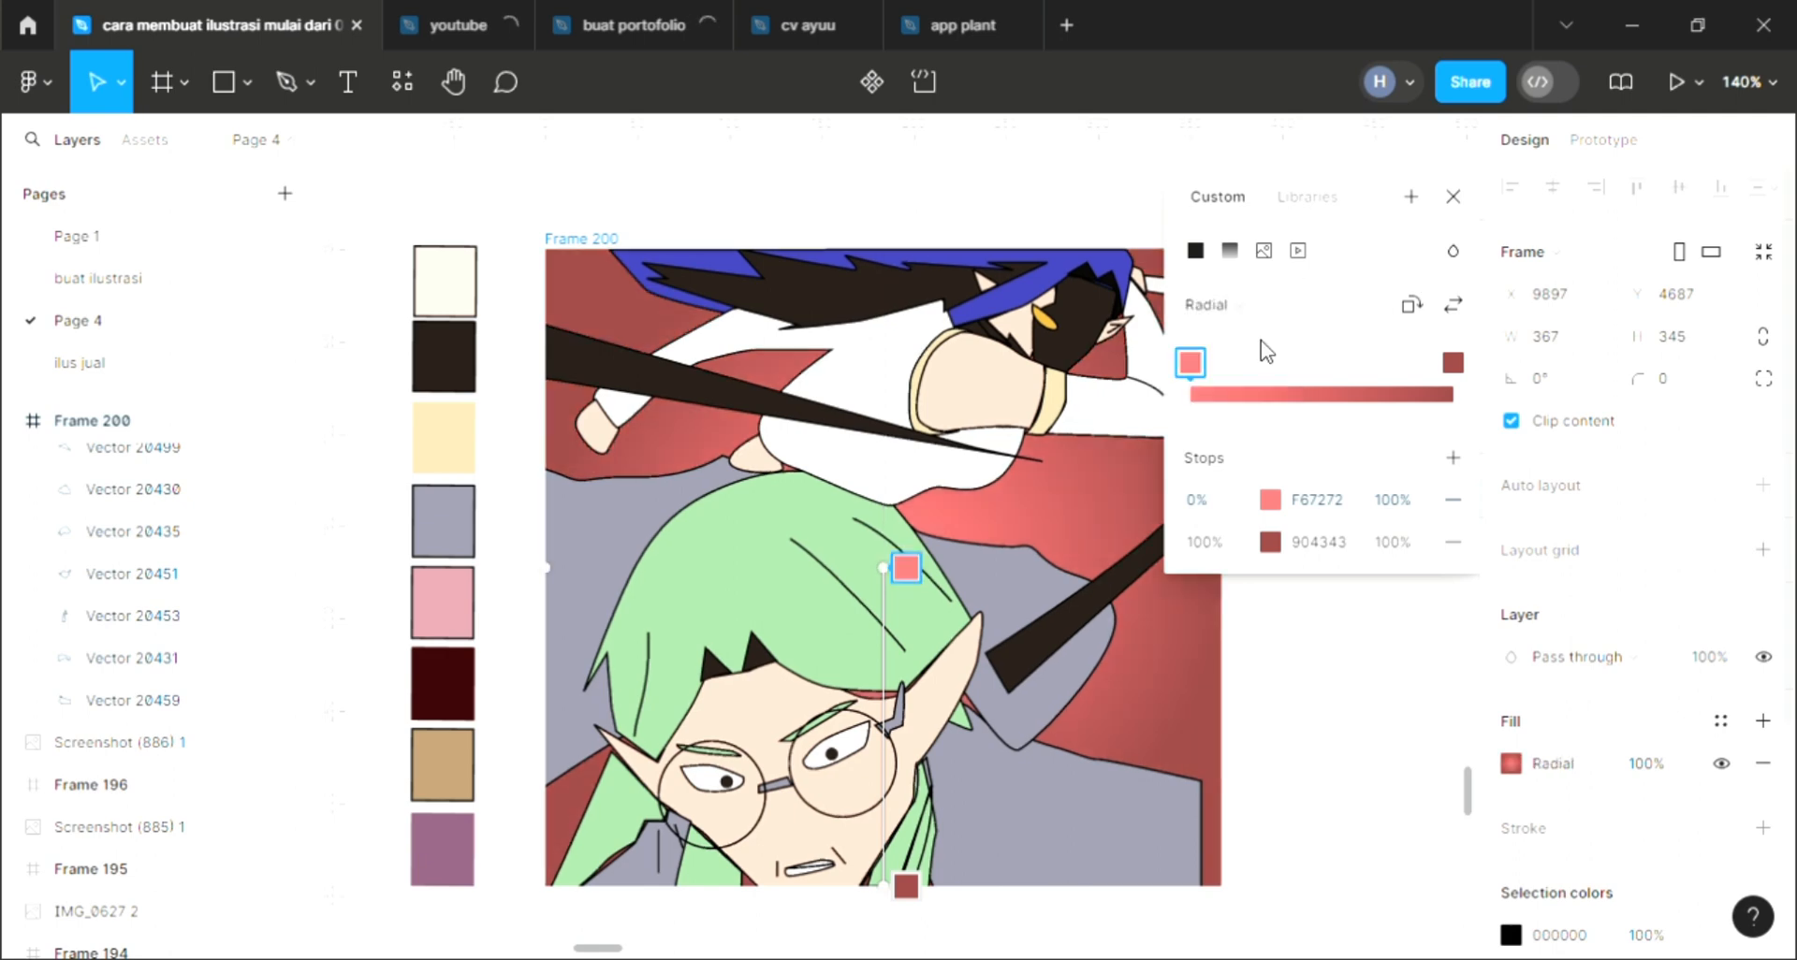
pyautogui.click(1245, 311)
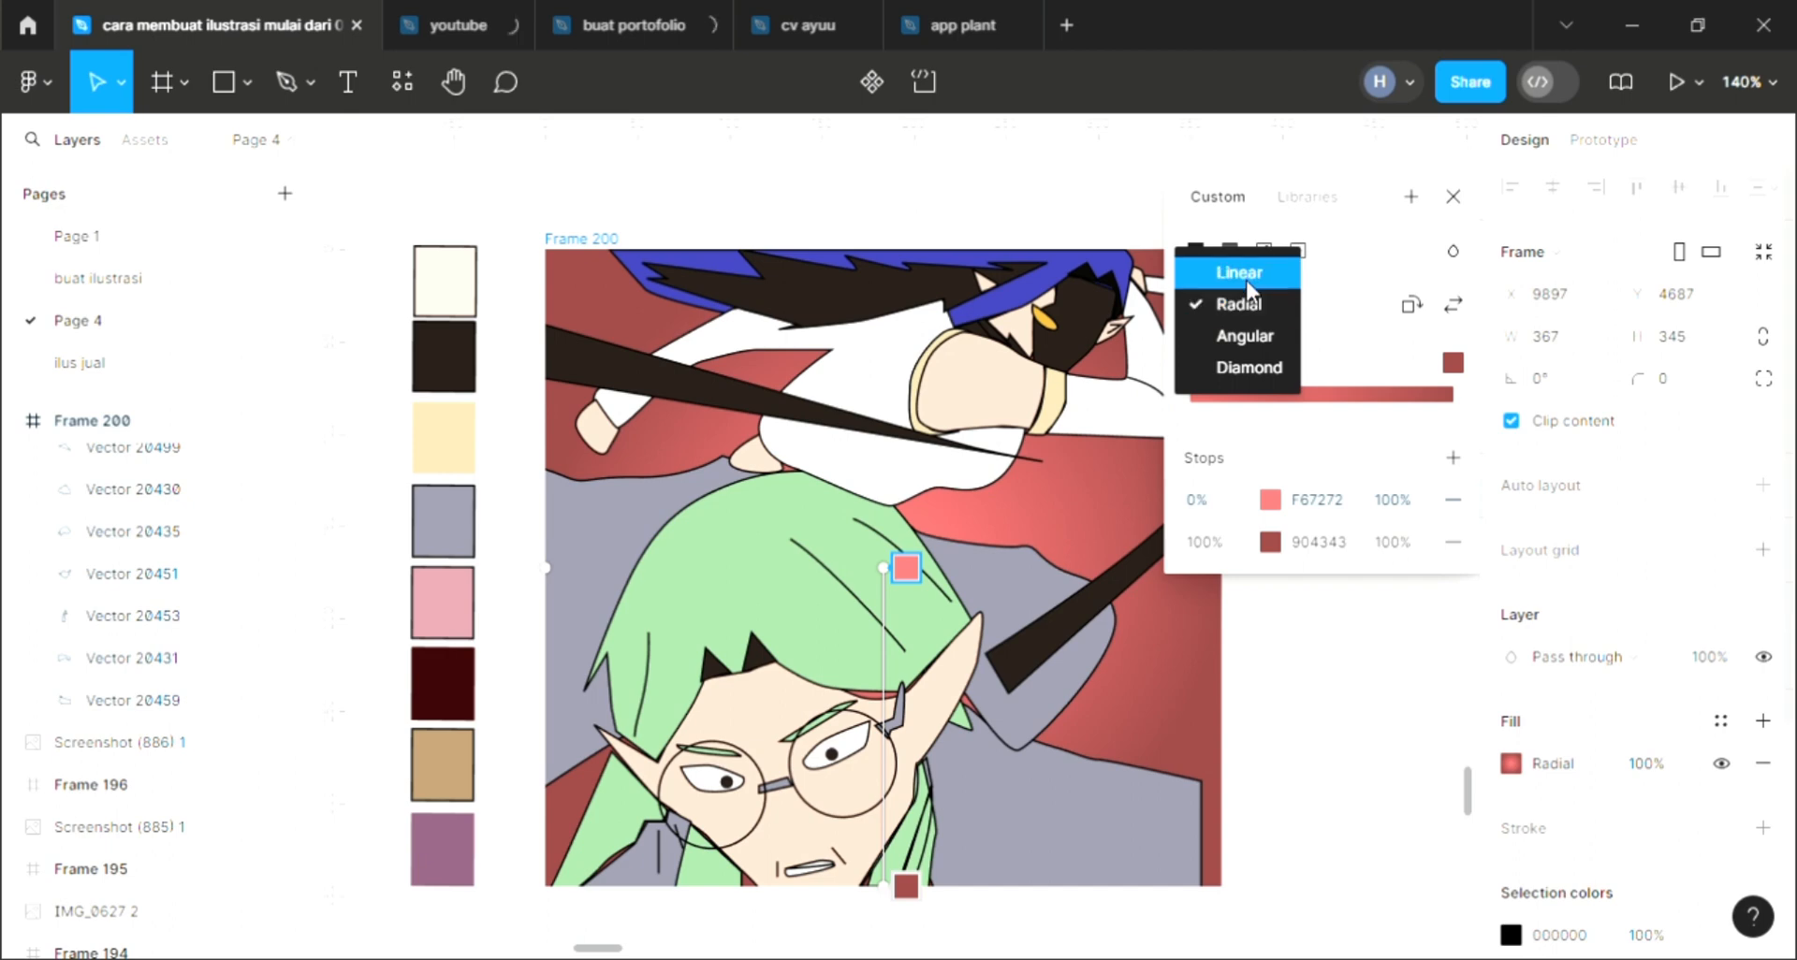
pyautogui.click(1233, 270)
# Rotate the background gradient through a full turn, back to running from top to bottom.
pyautogui.click(1412, 306)
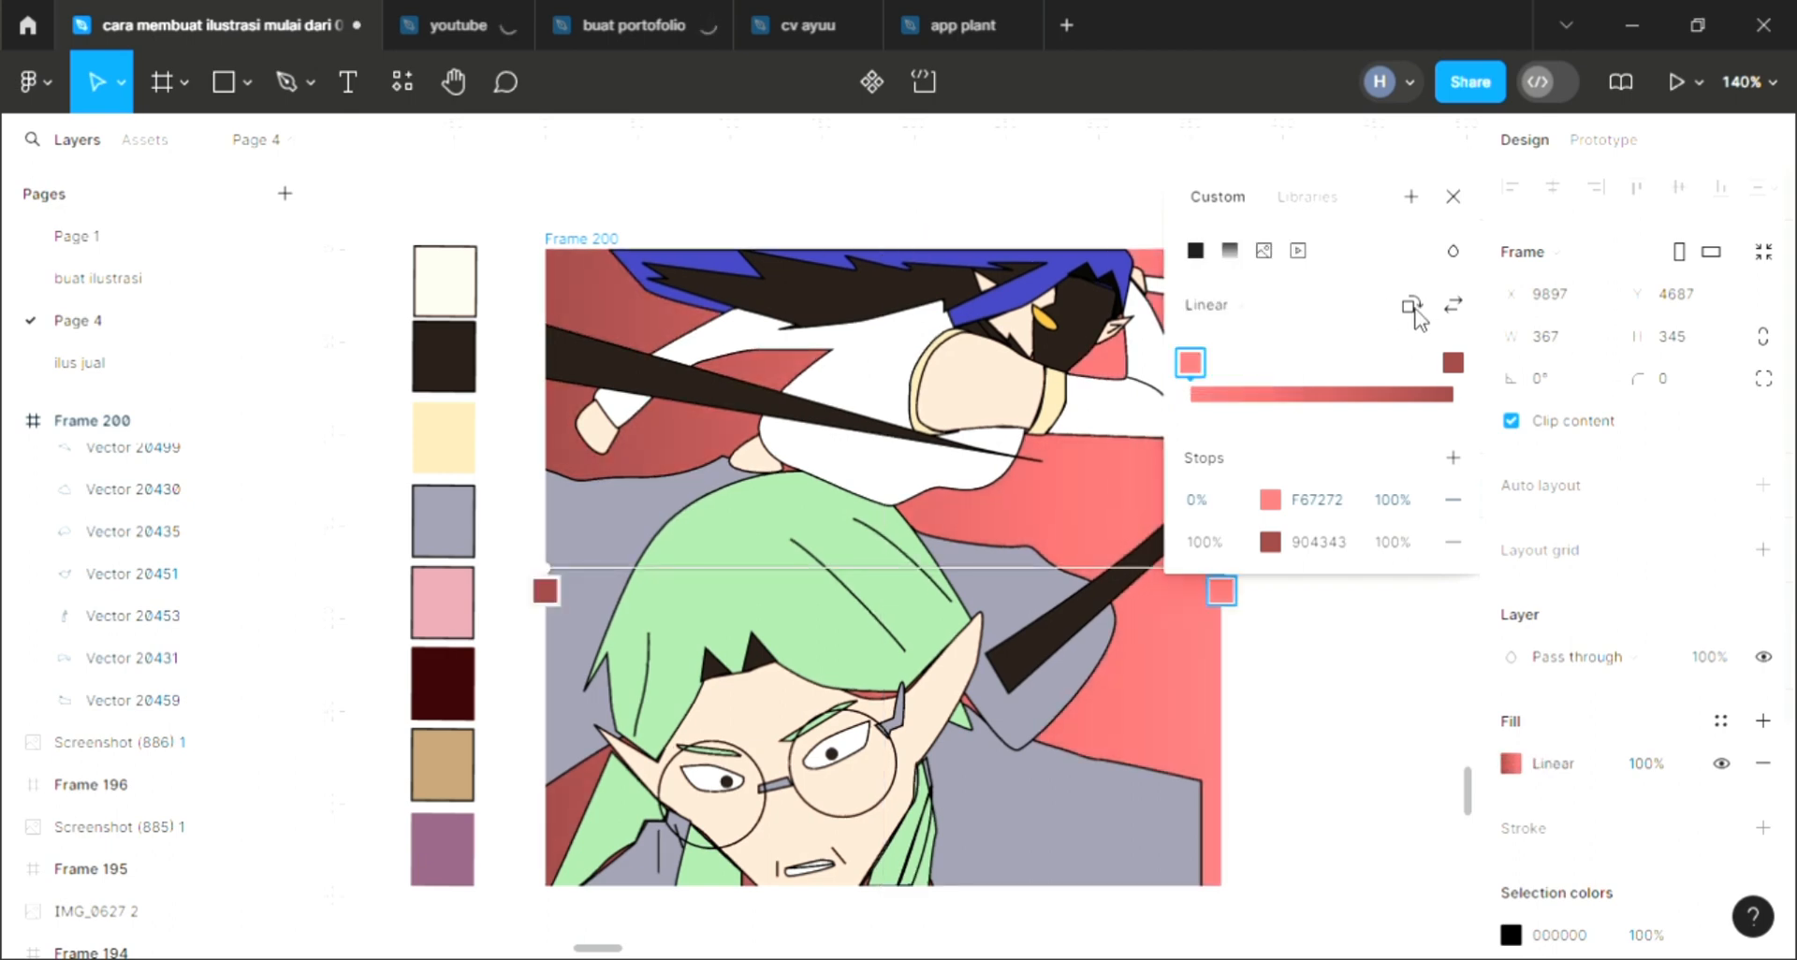
pyautogui.click(1412, 307)
pyautogui.click(1411, 309)
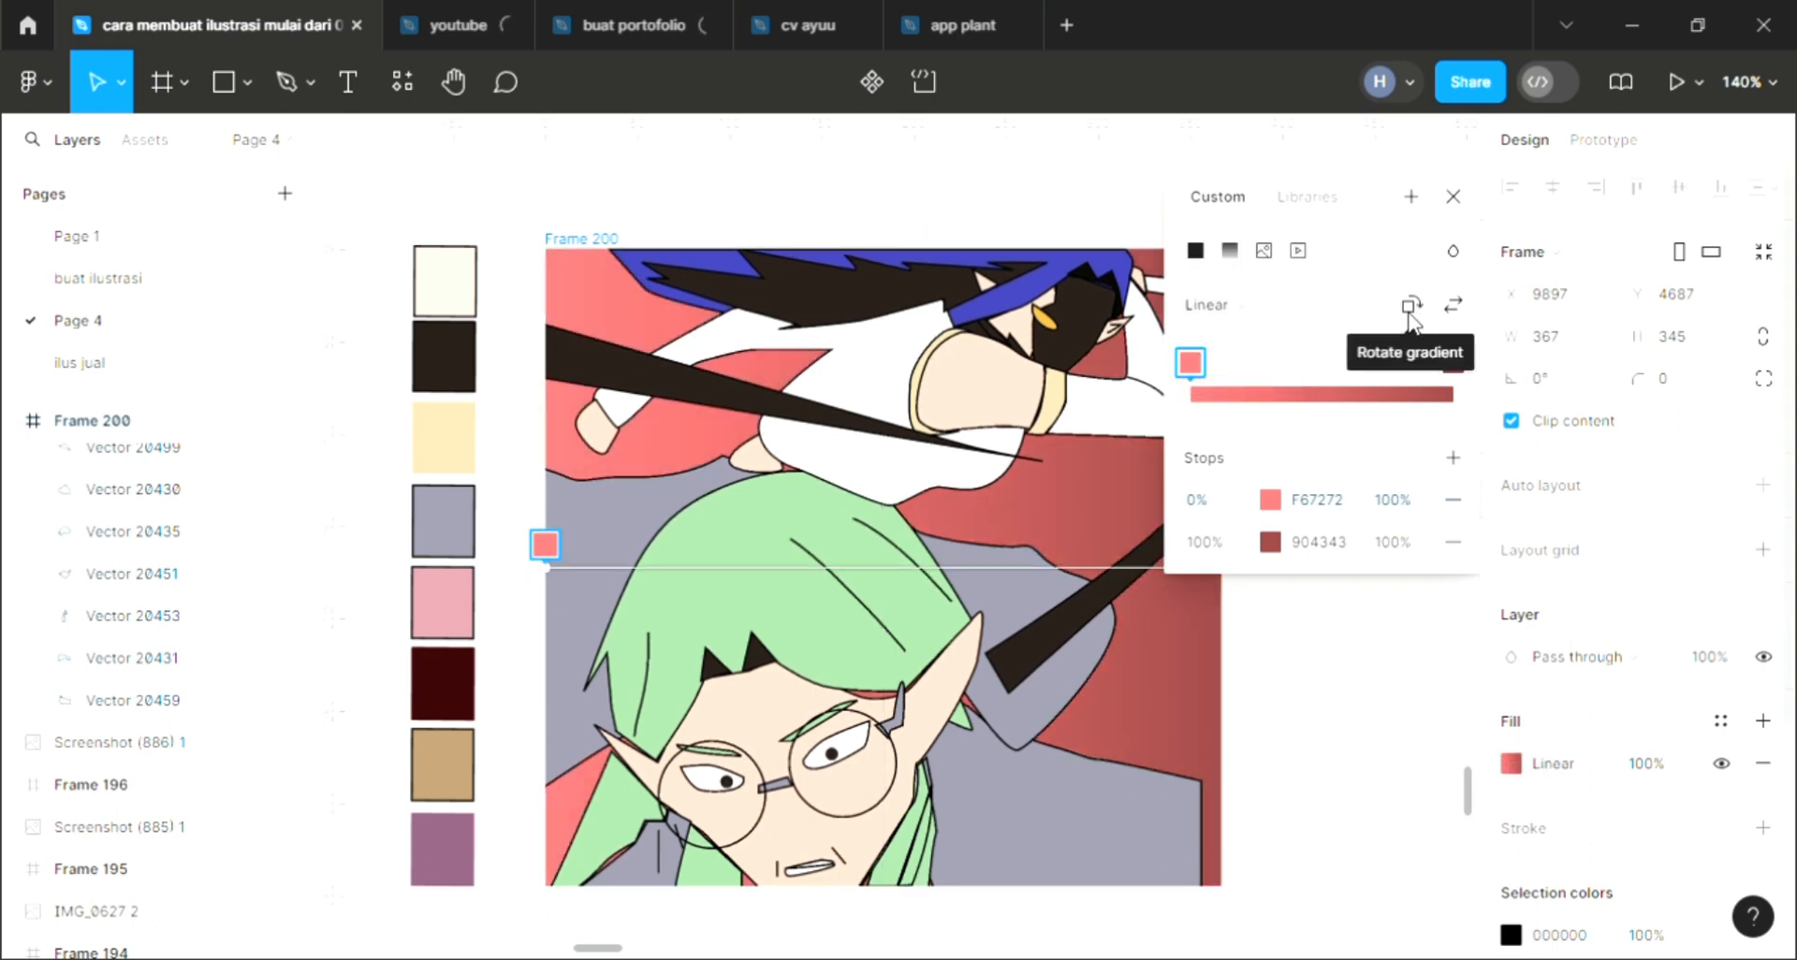
pyautogui.click(1413, 308)
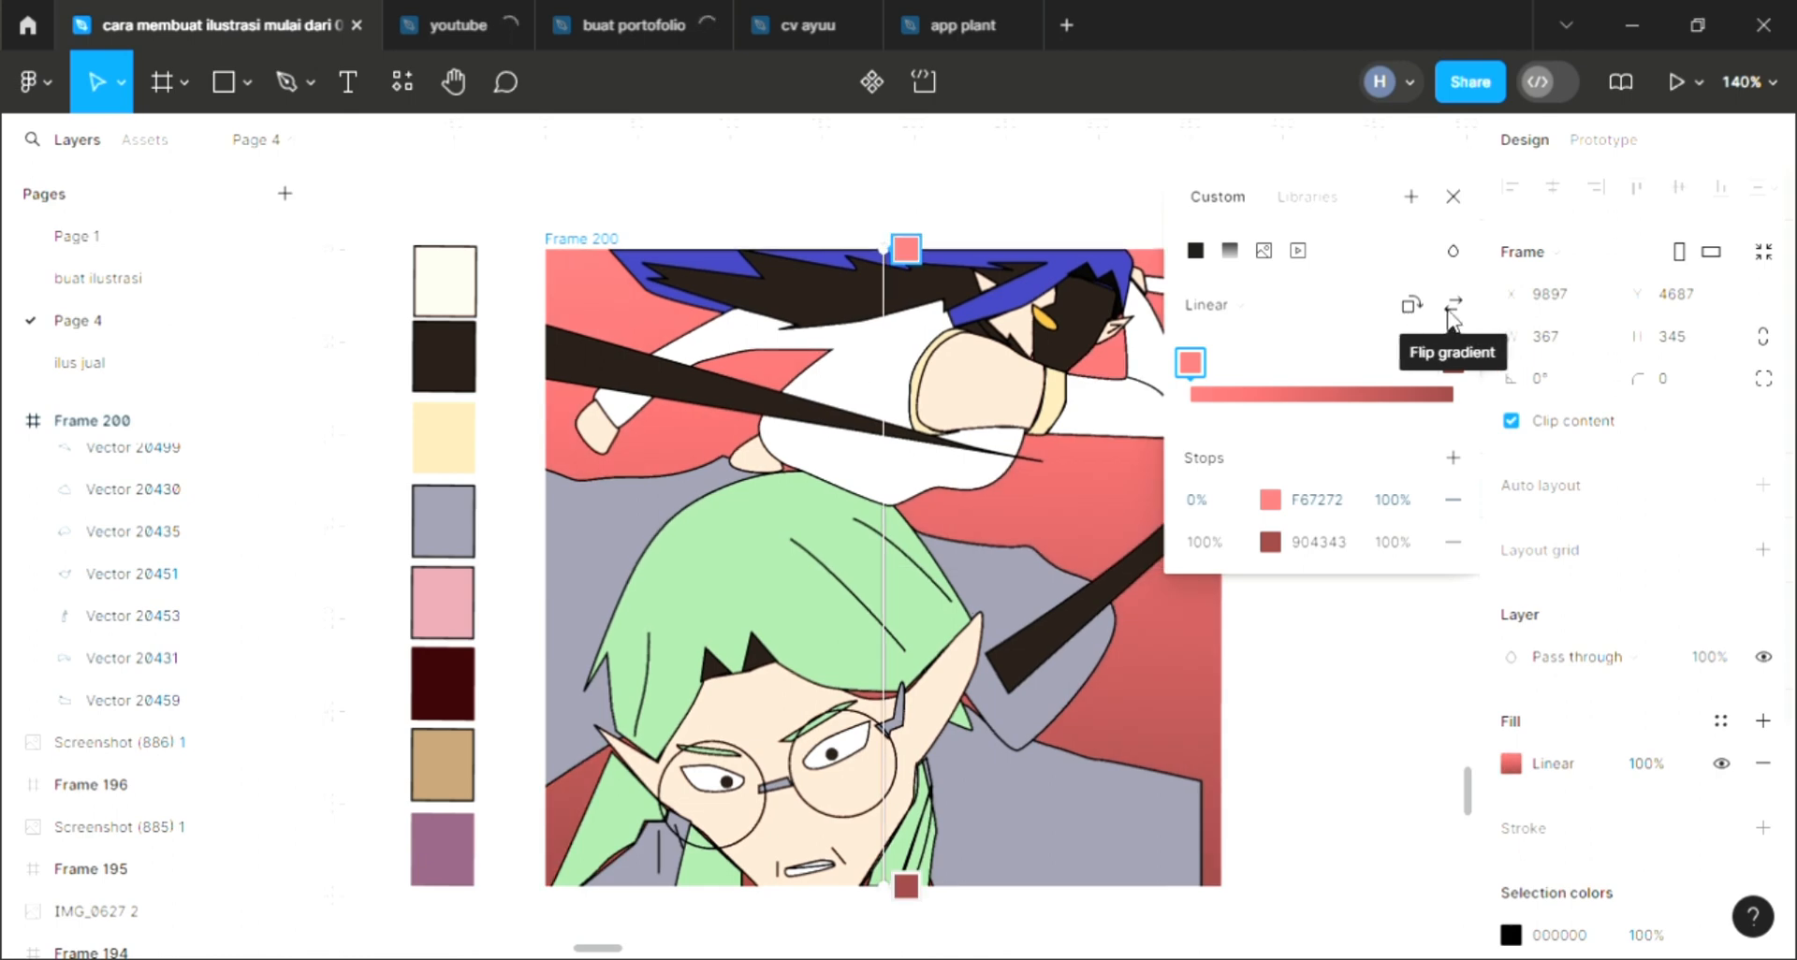
# Look through the fill's blend modes and library colours, and add a gradient stop E06767 at 22%.
pyautogui.click(1451, 255)
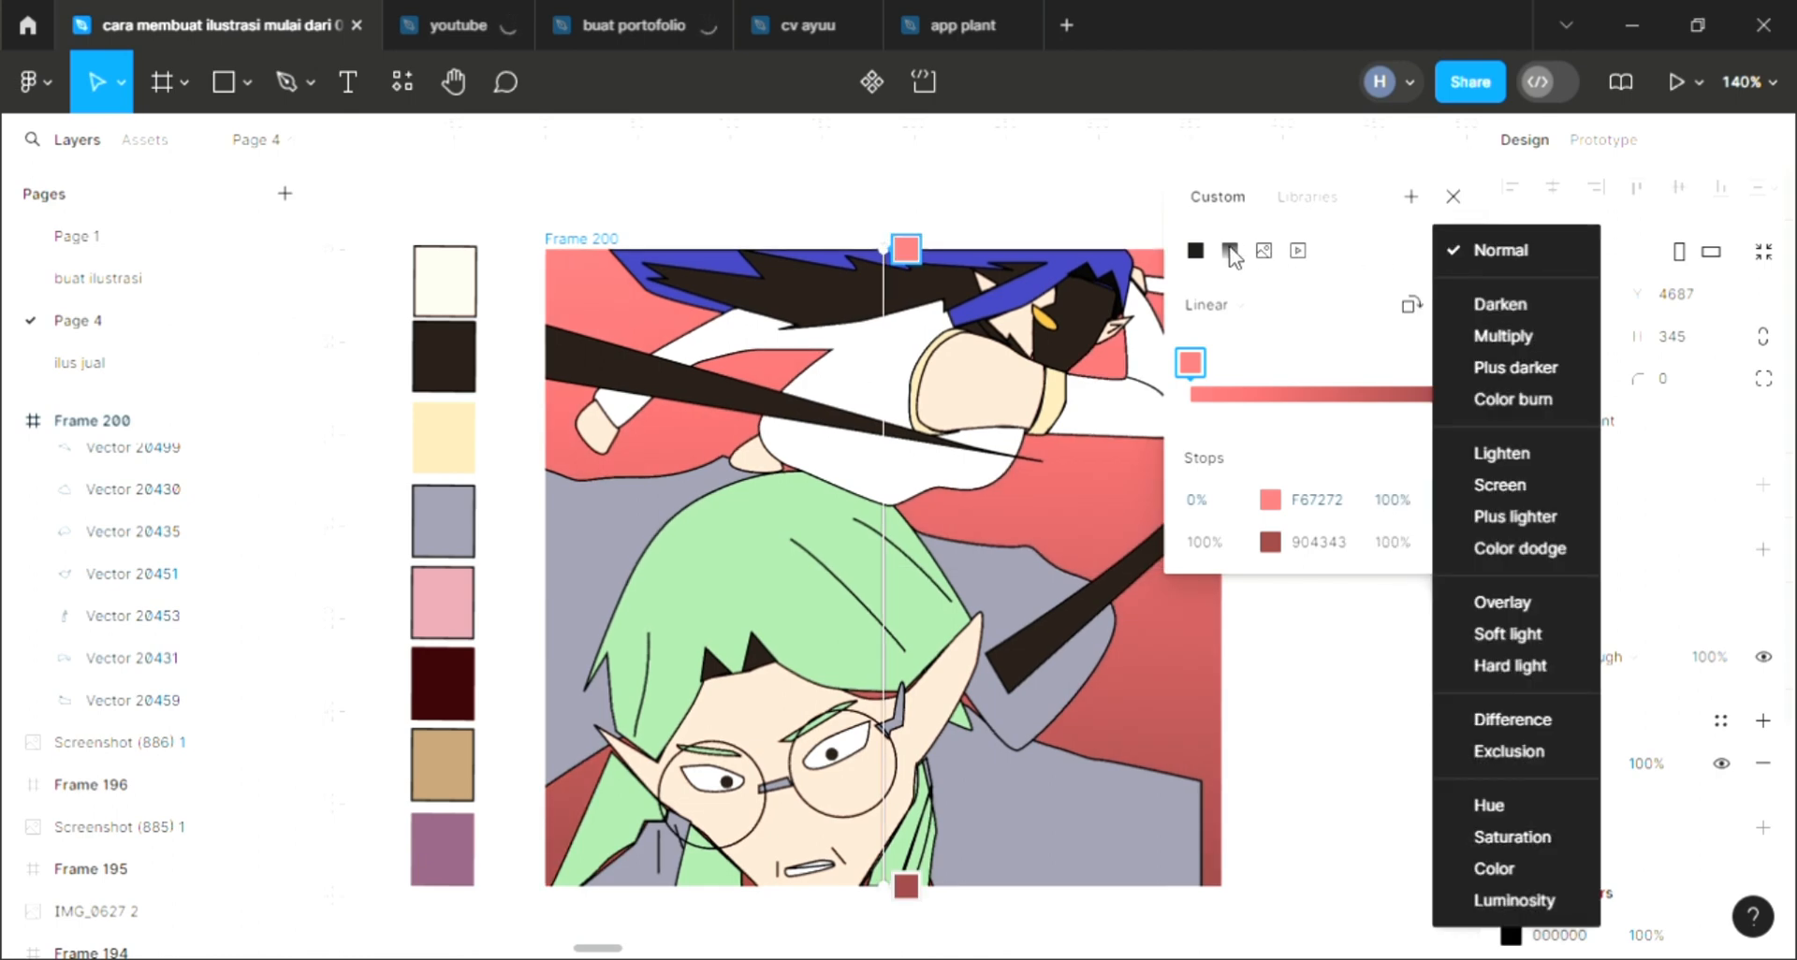
pyautogui.click(1307, 198)
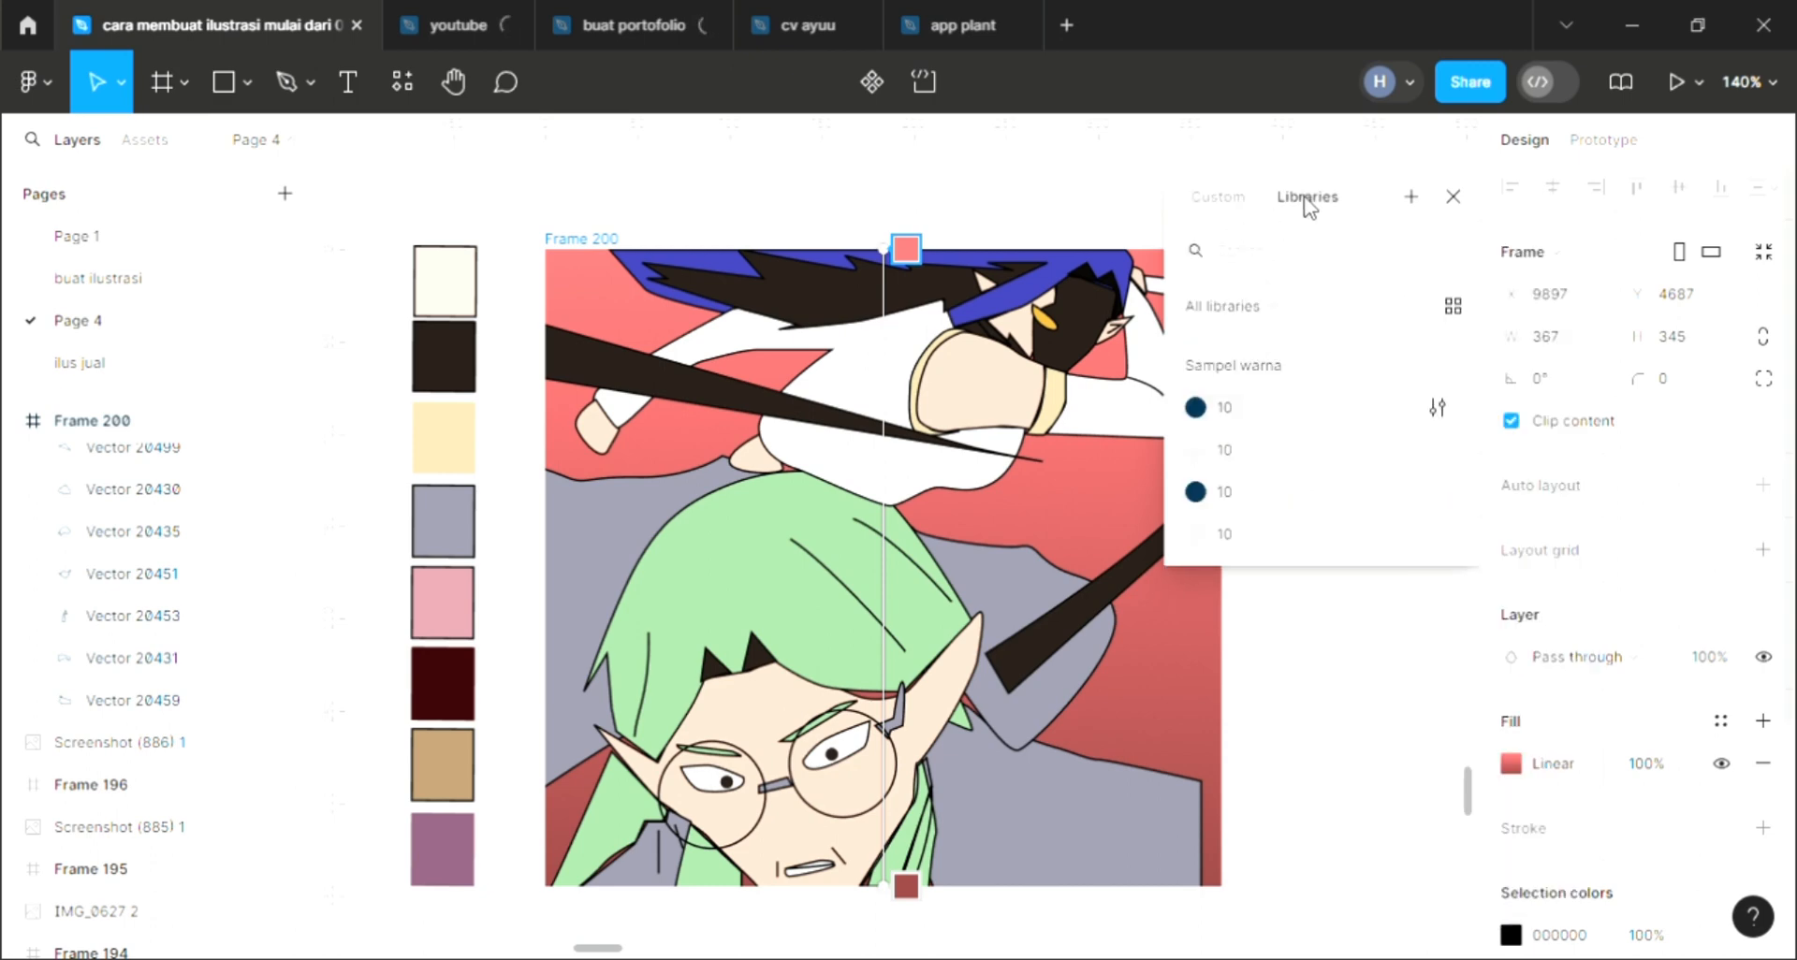
pyautogui.click(1216, 199)
pyautogui.click(1250, 395)
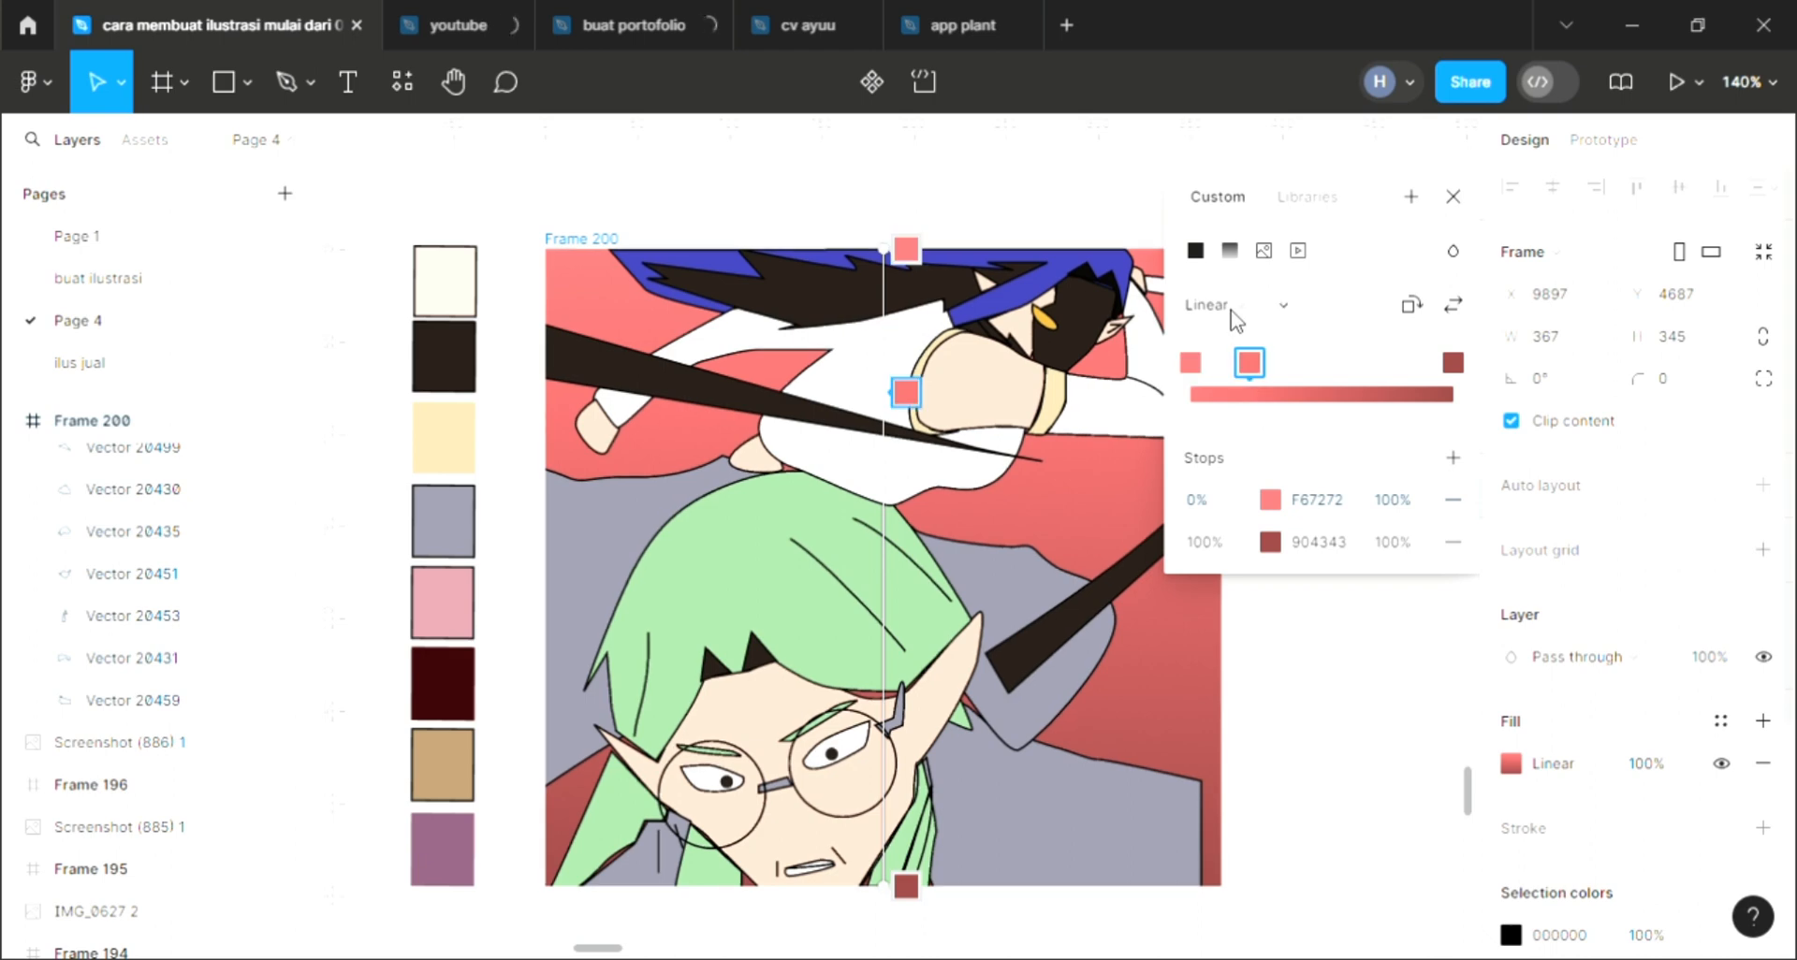
pyautogui.click(1228, 309)
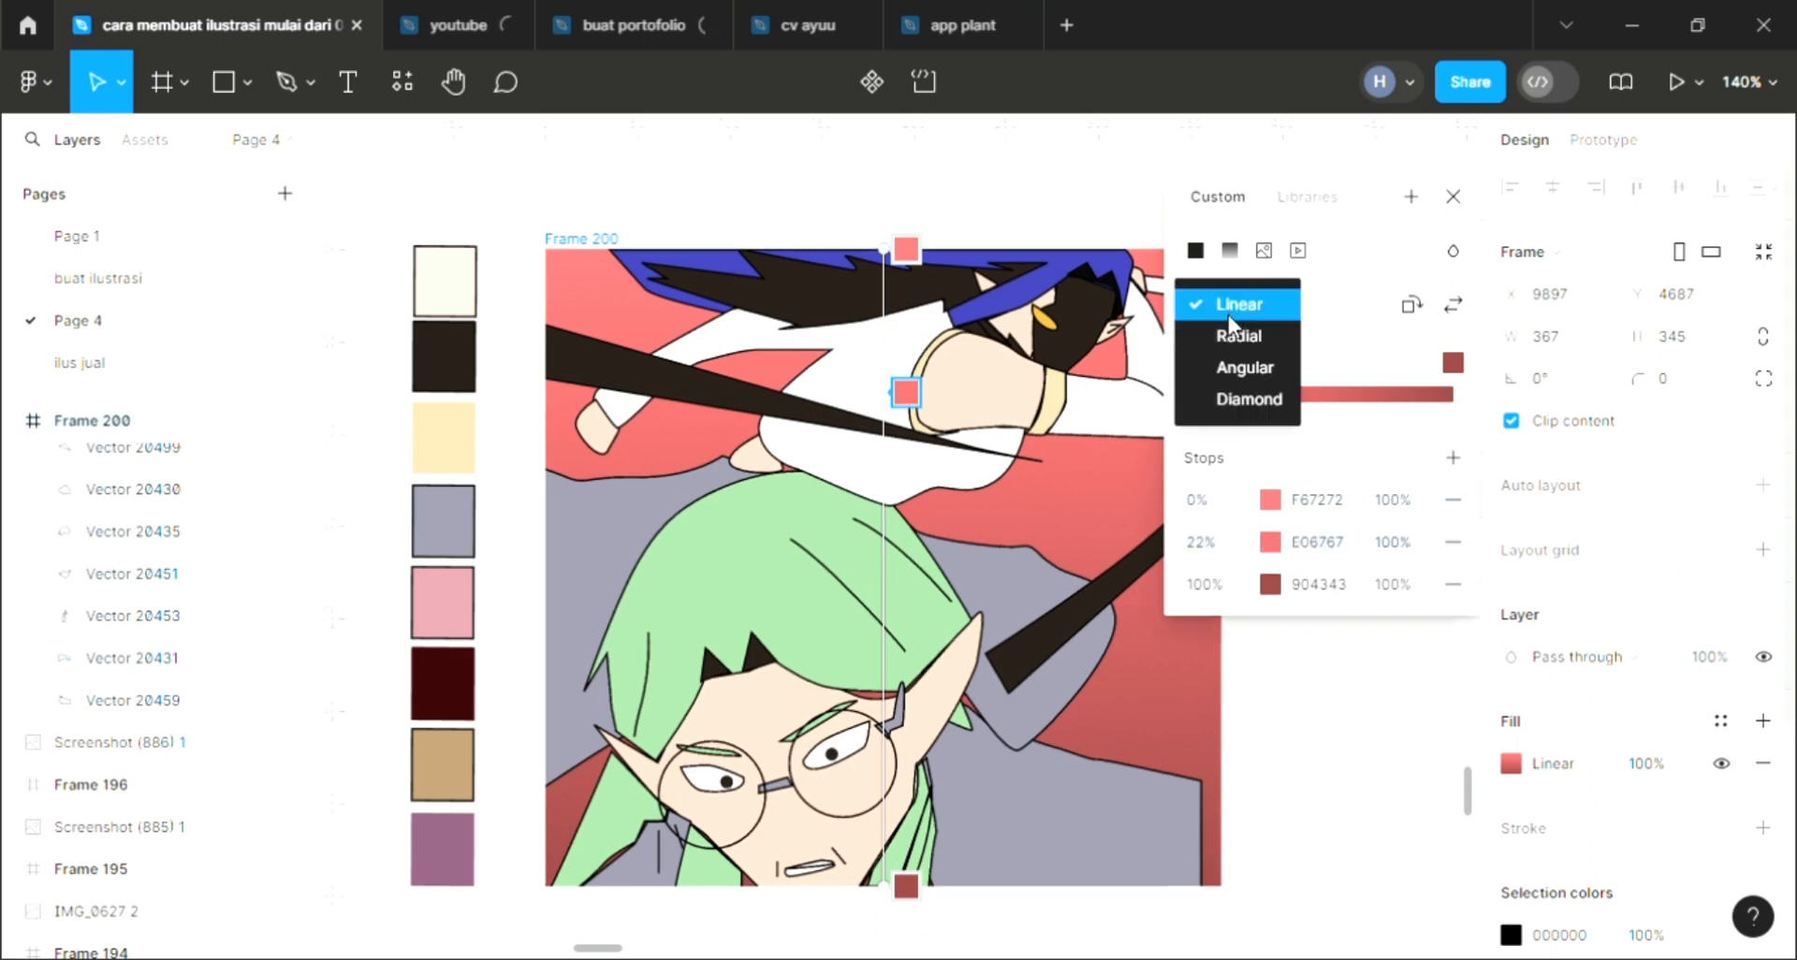
pyautogui.click(1336, 337)
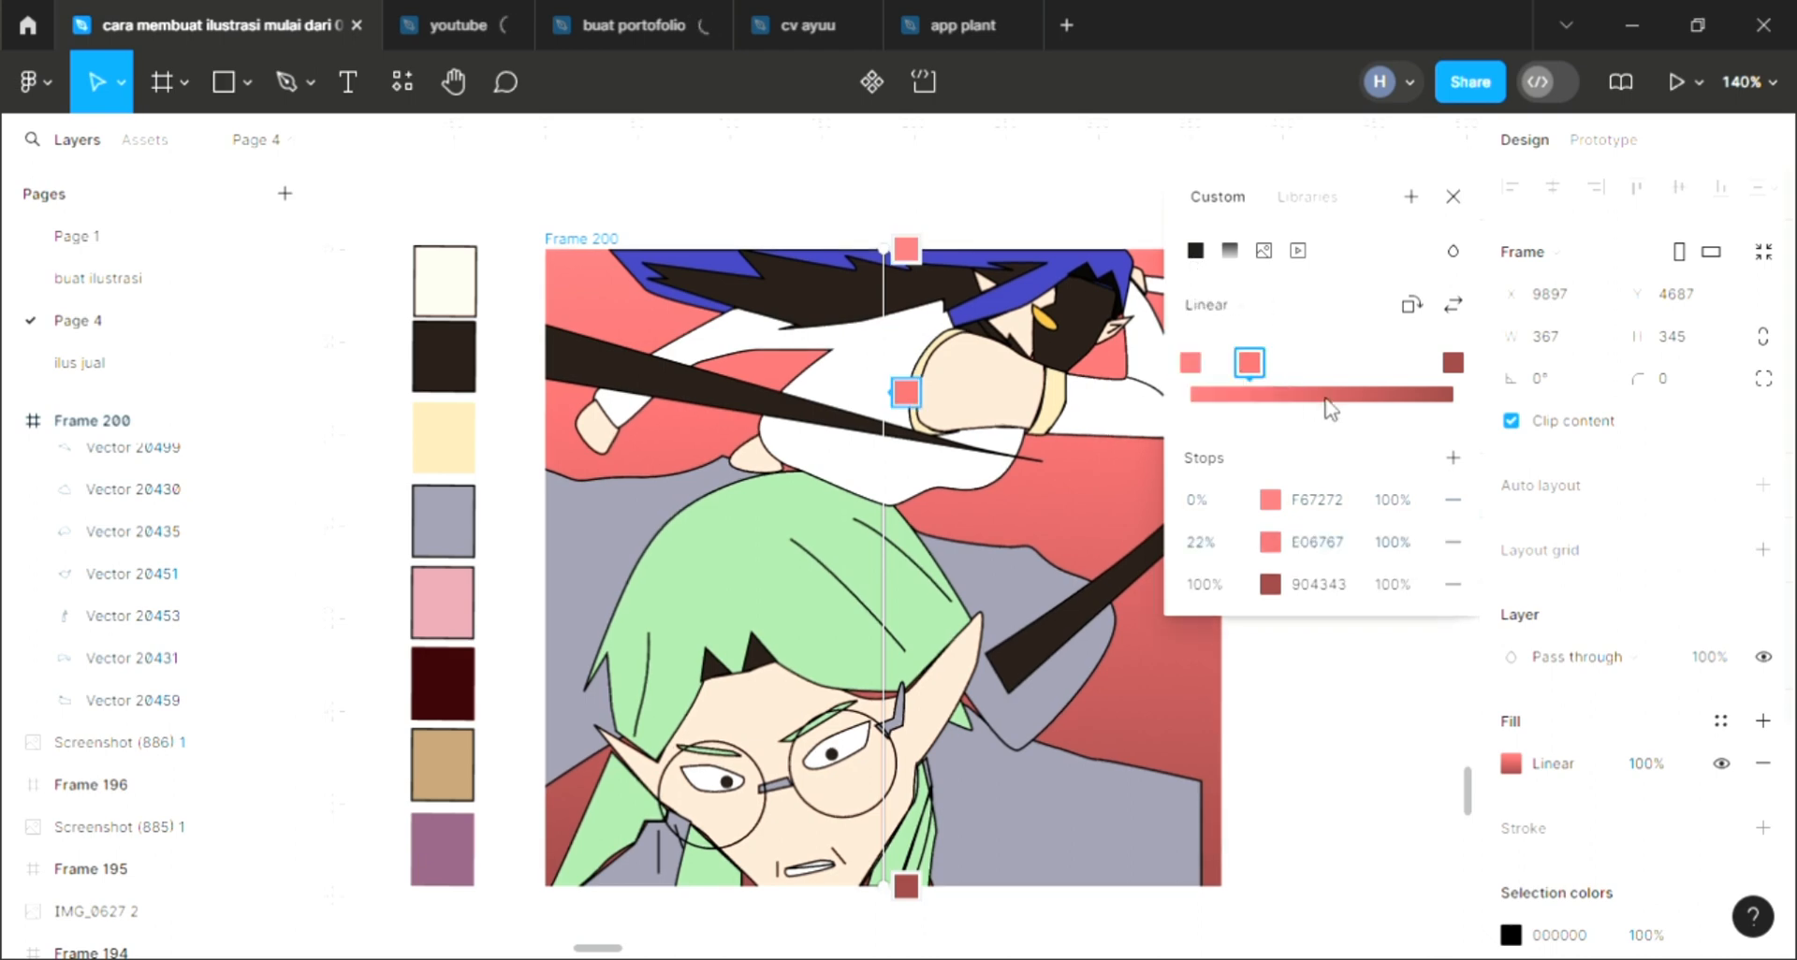
# Switch the frame background to solid, shift its hue to cyan 72F6F6, and turn it into a linear gradient.
pyautogui.click(1196, 251)
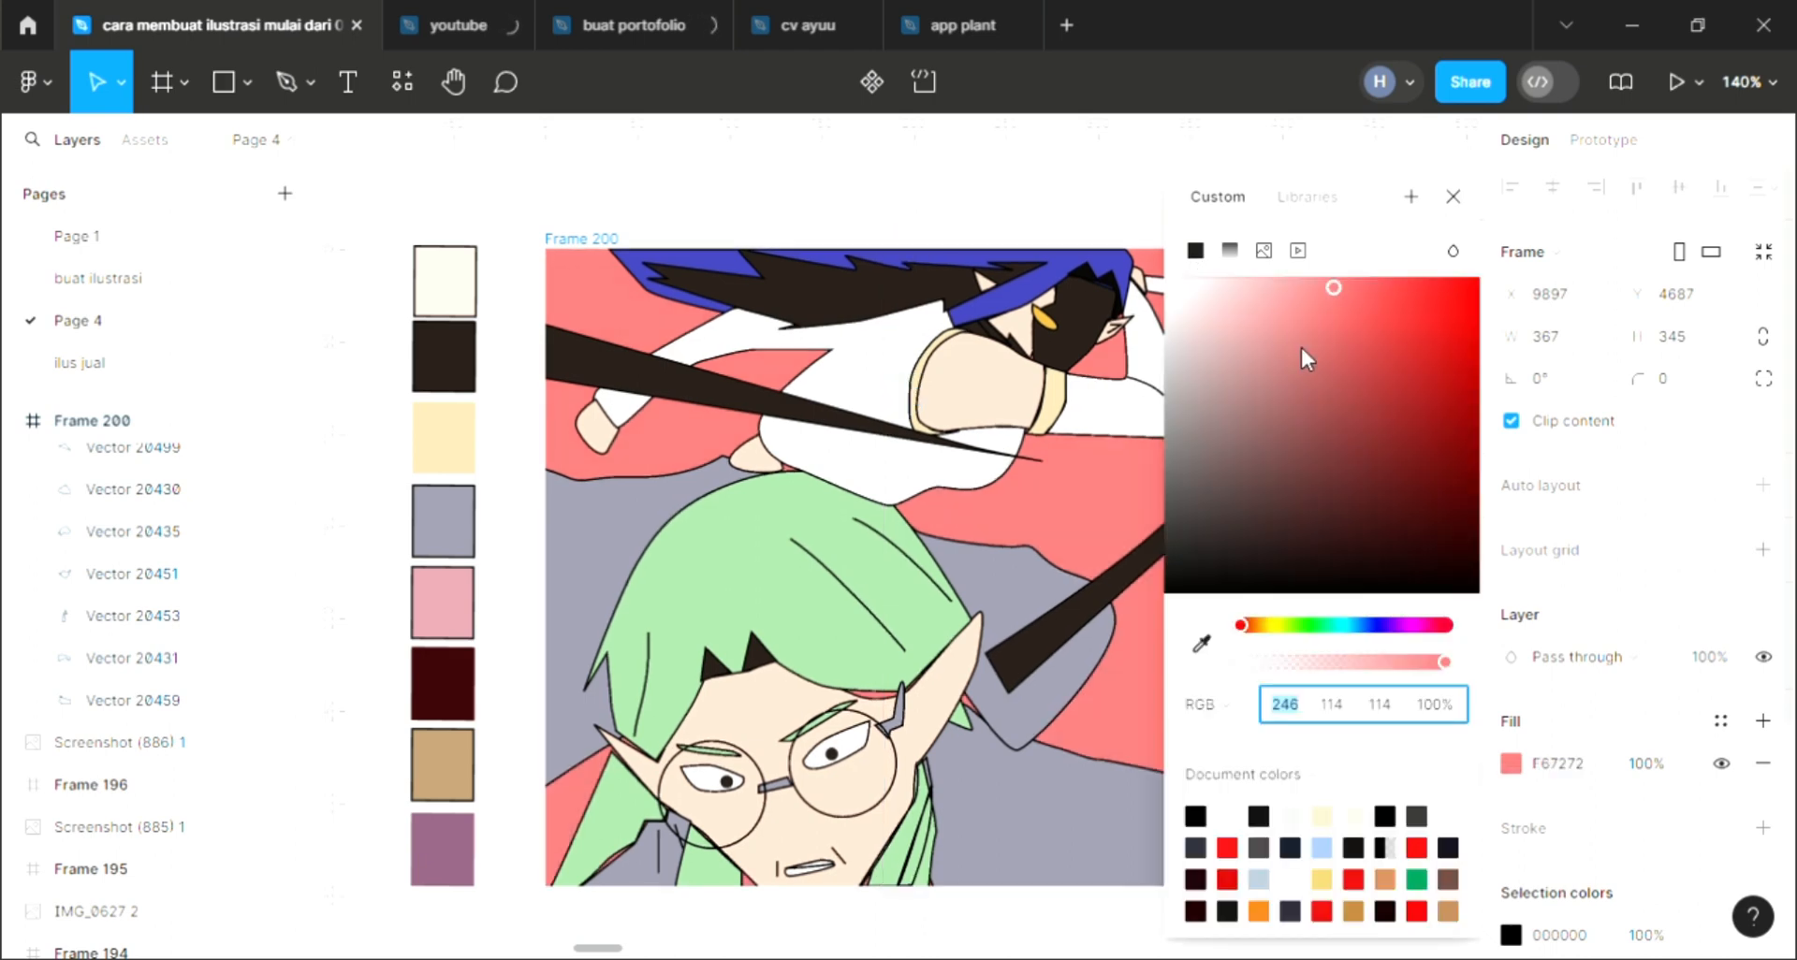
pyautogui.click(1363, 625)
pyautogui.moveTo(1348, 633); pyautogui.dragTo(1343, 627)
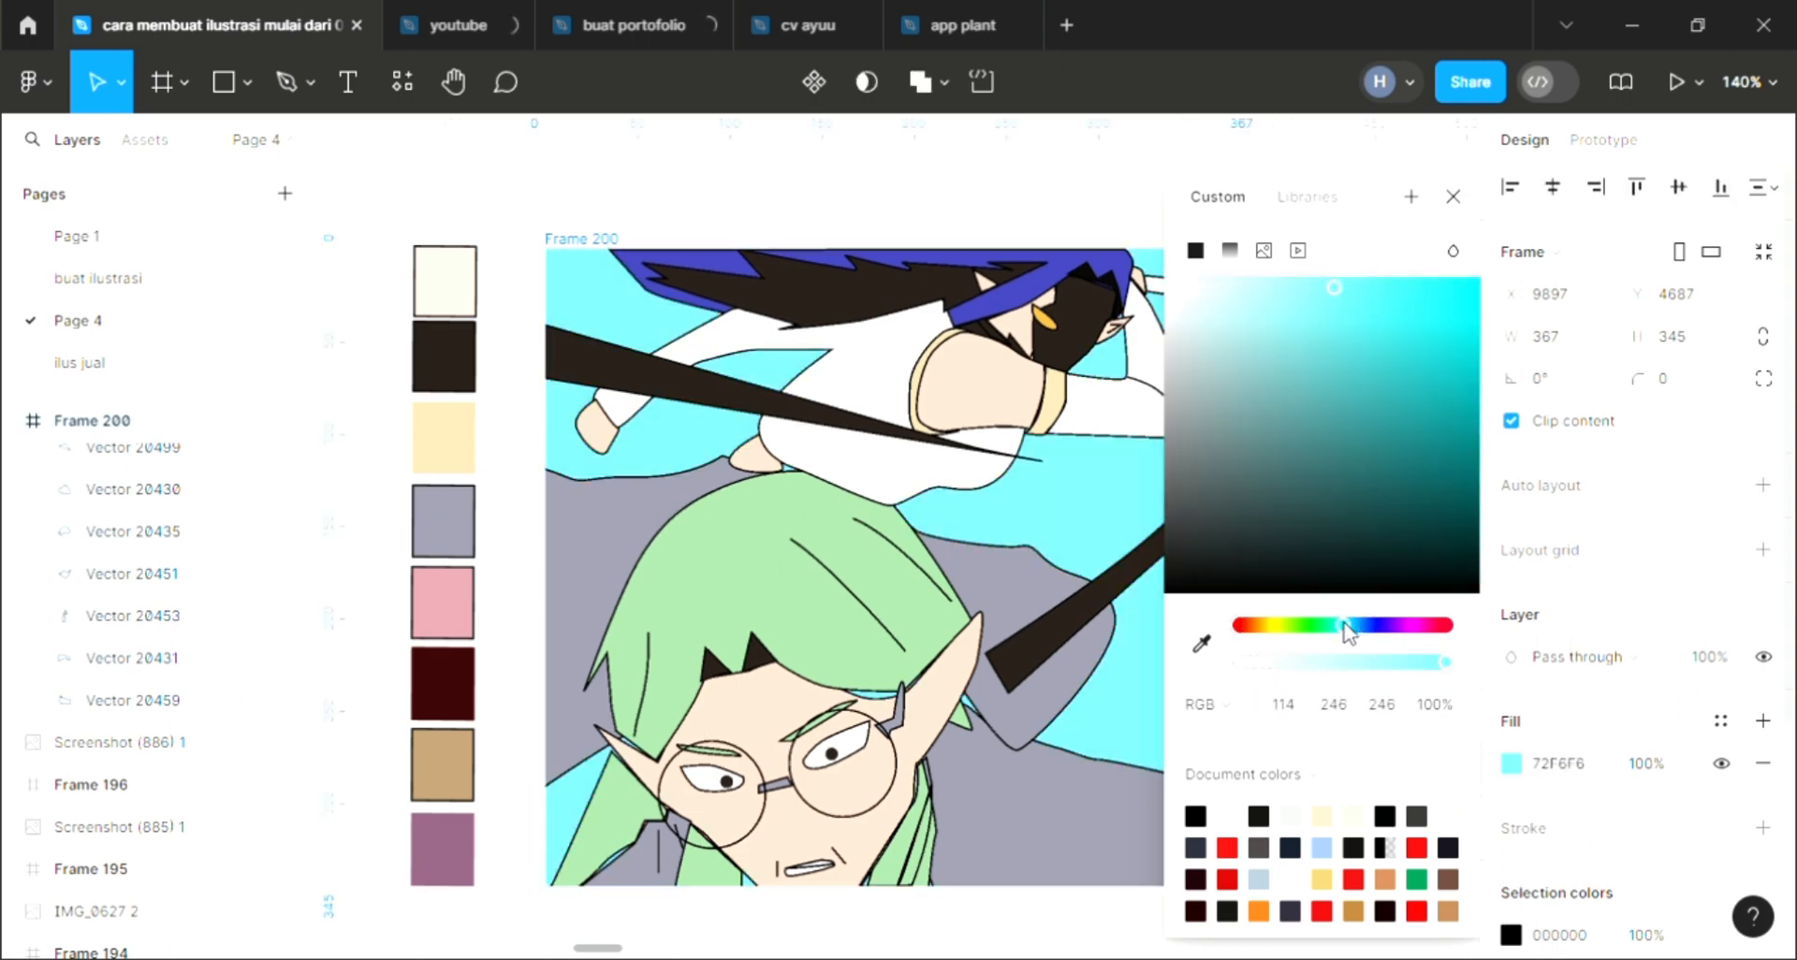
pyautogui.click(1230, 251)
pyautogui.click(1453, 196)
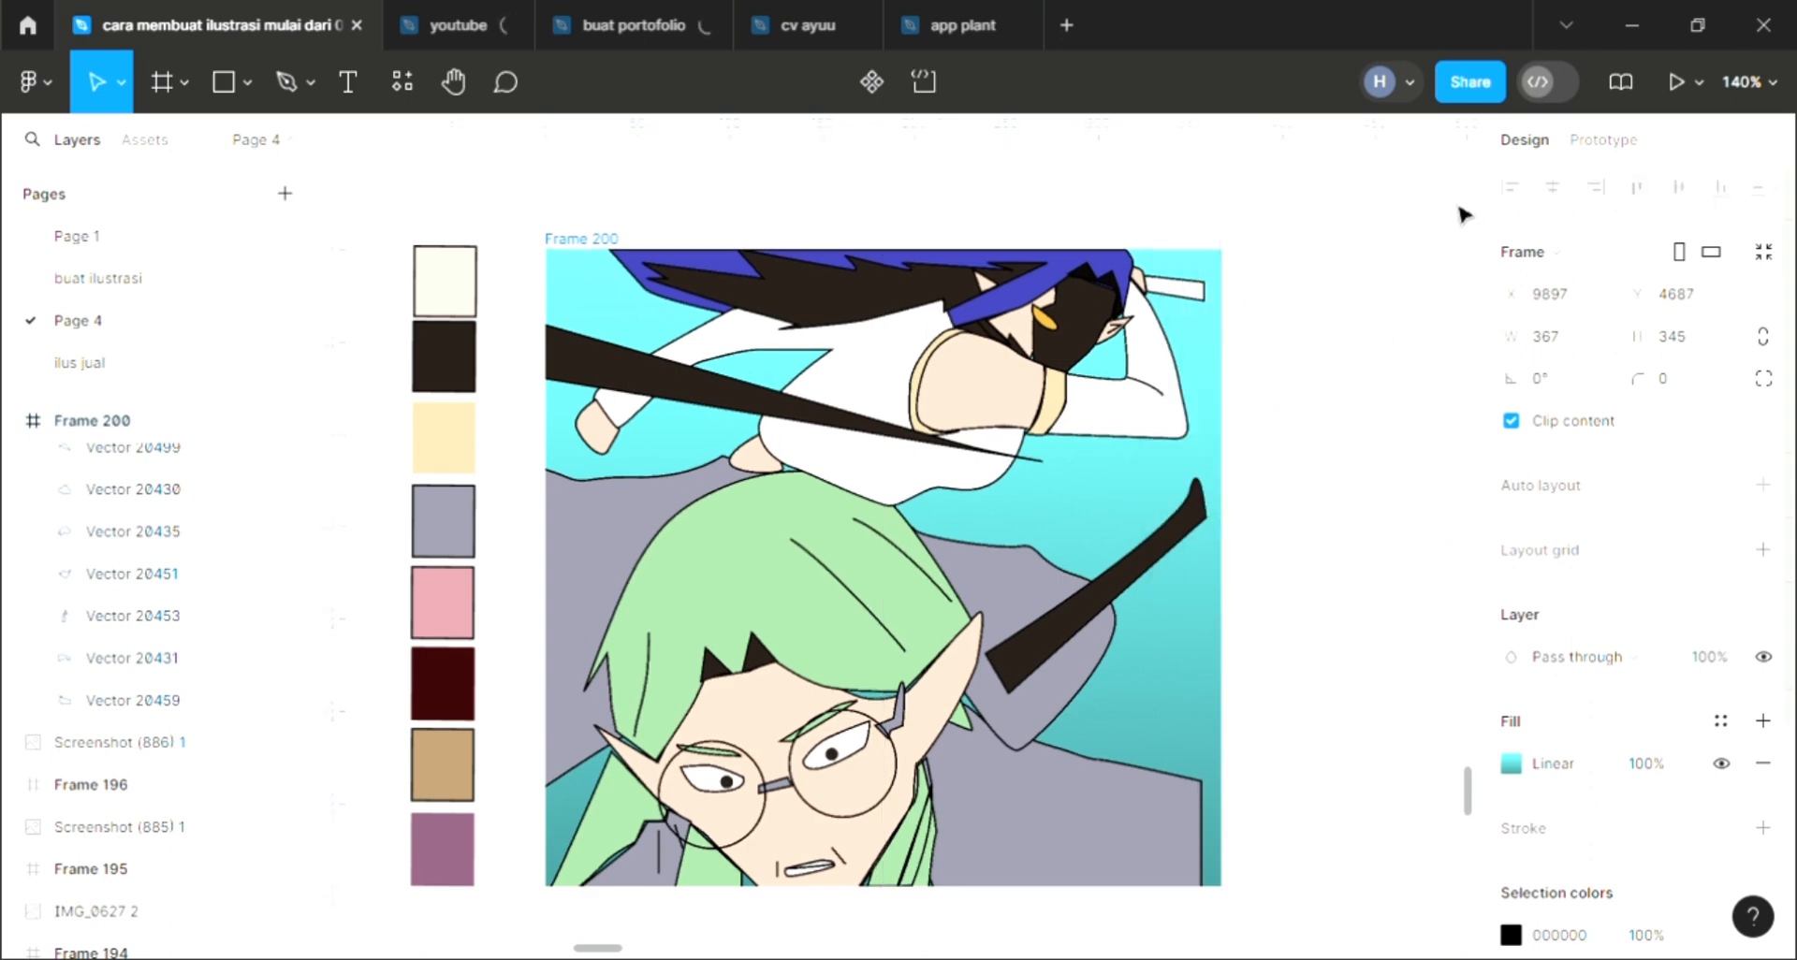
# Reshape the upper edge of the green-haired character's face to cover the background gap between the fringe and the pointed ear.
pyautogui.click(1099, 665)
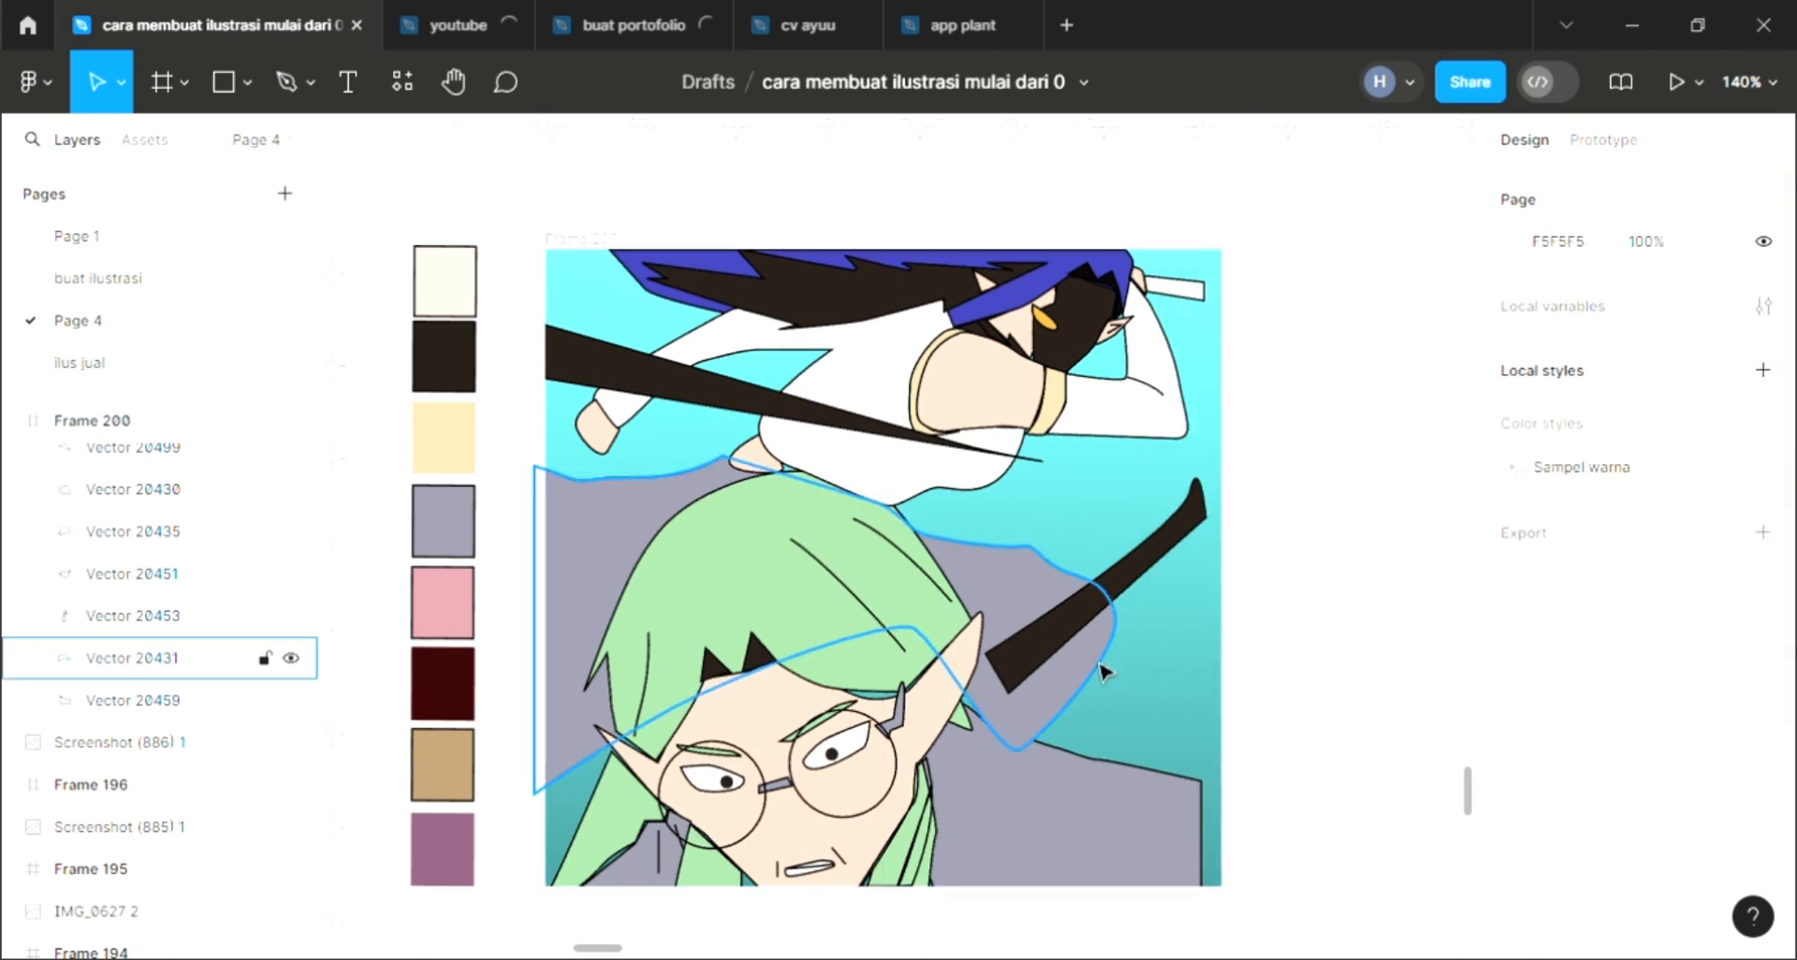
pyautogui.hscroll(-1, 1099, 665)
pyautogui.scroll(3, 846, 697)
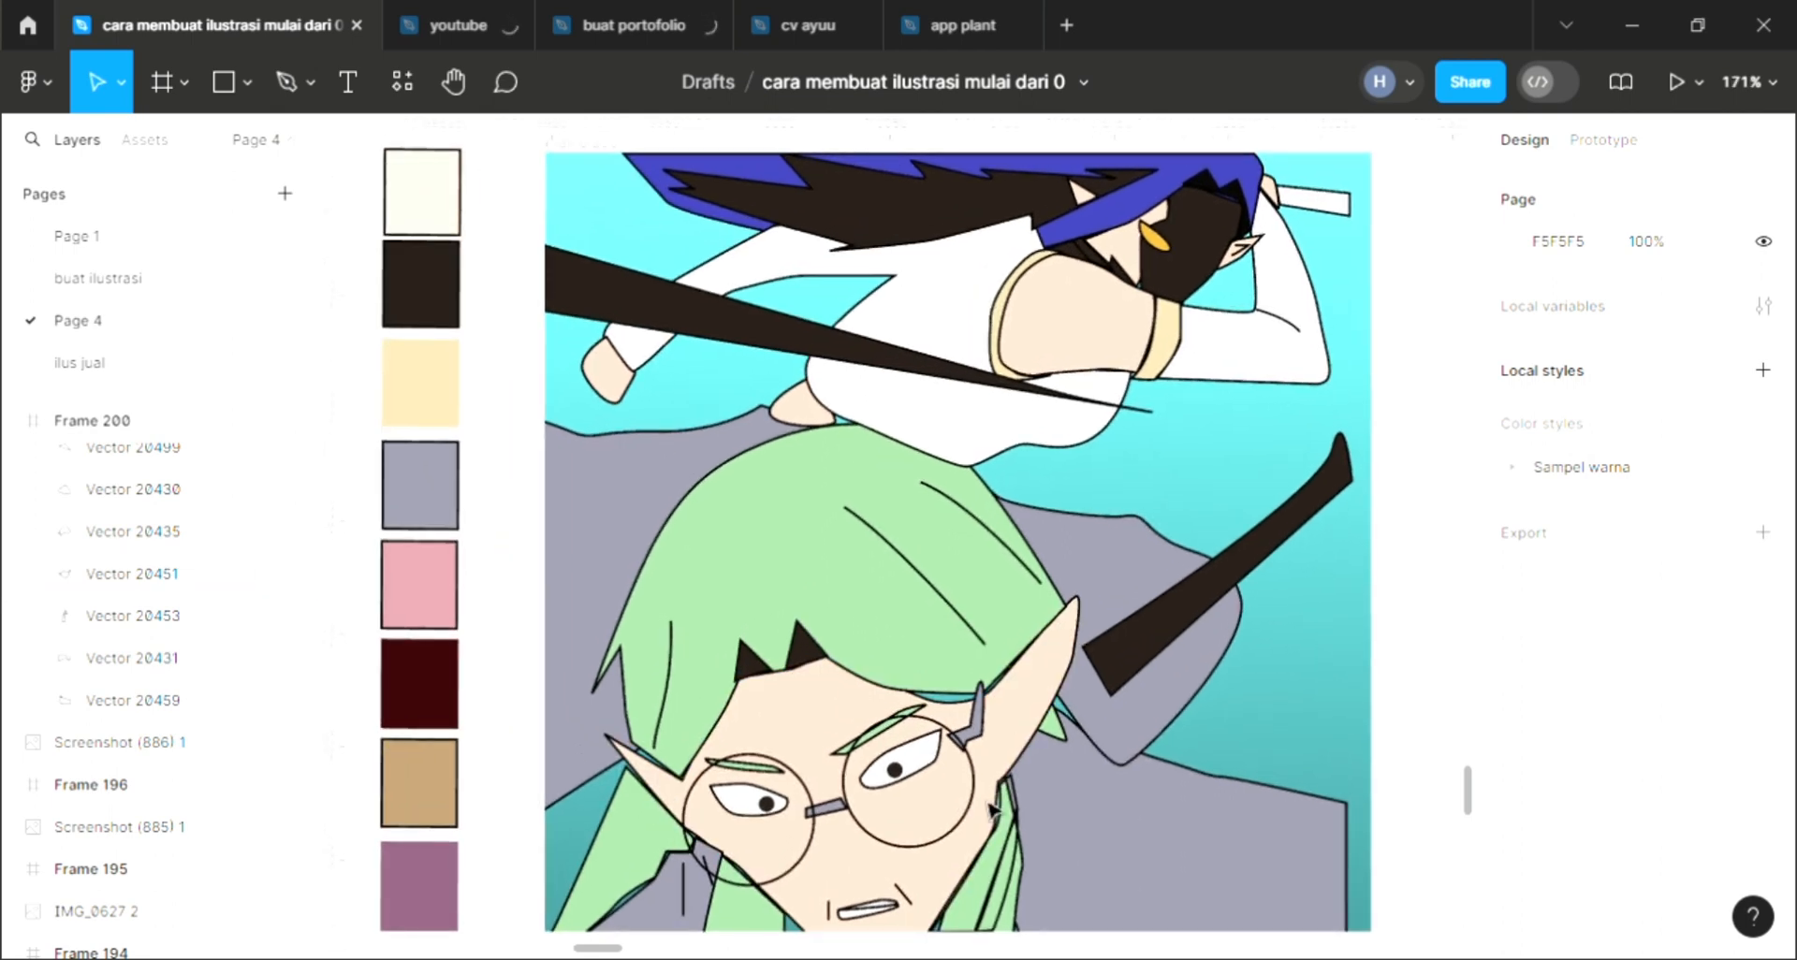
pyautogui.click(1020, 700)
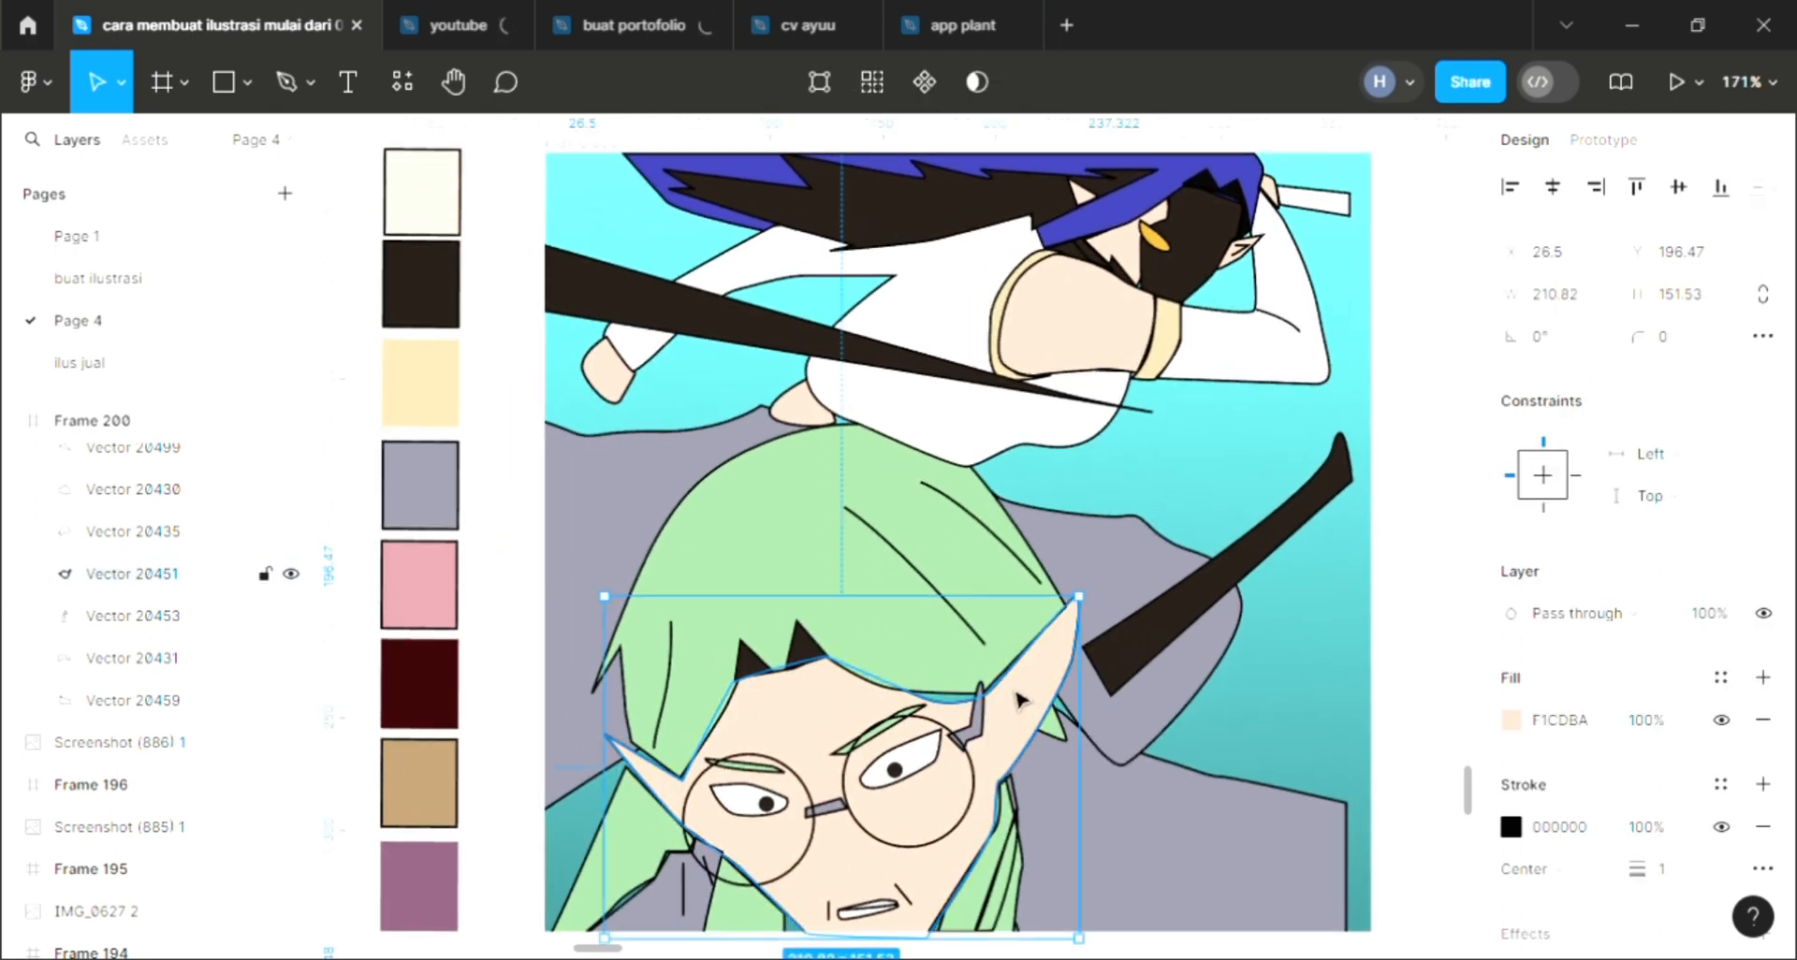
pyautogui.doubleClick(981, 711)
pyautogui.click(926, 681)
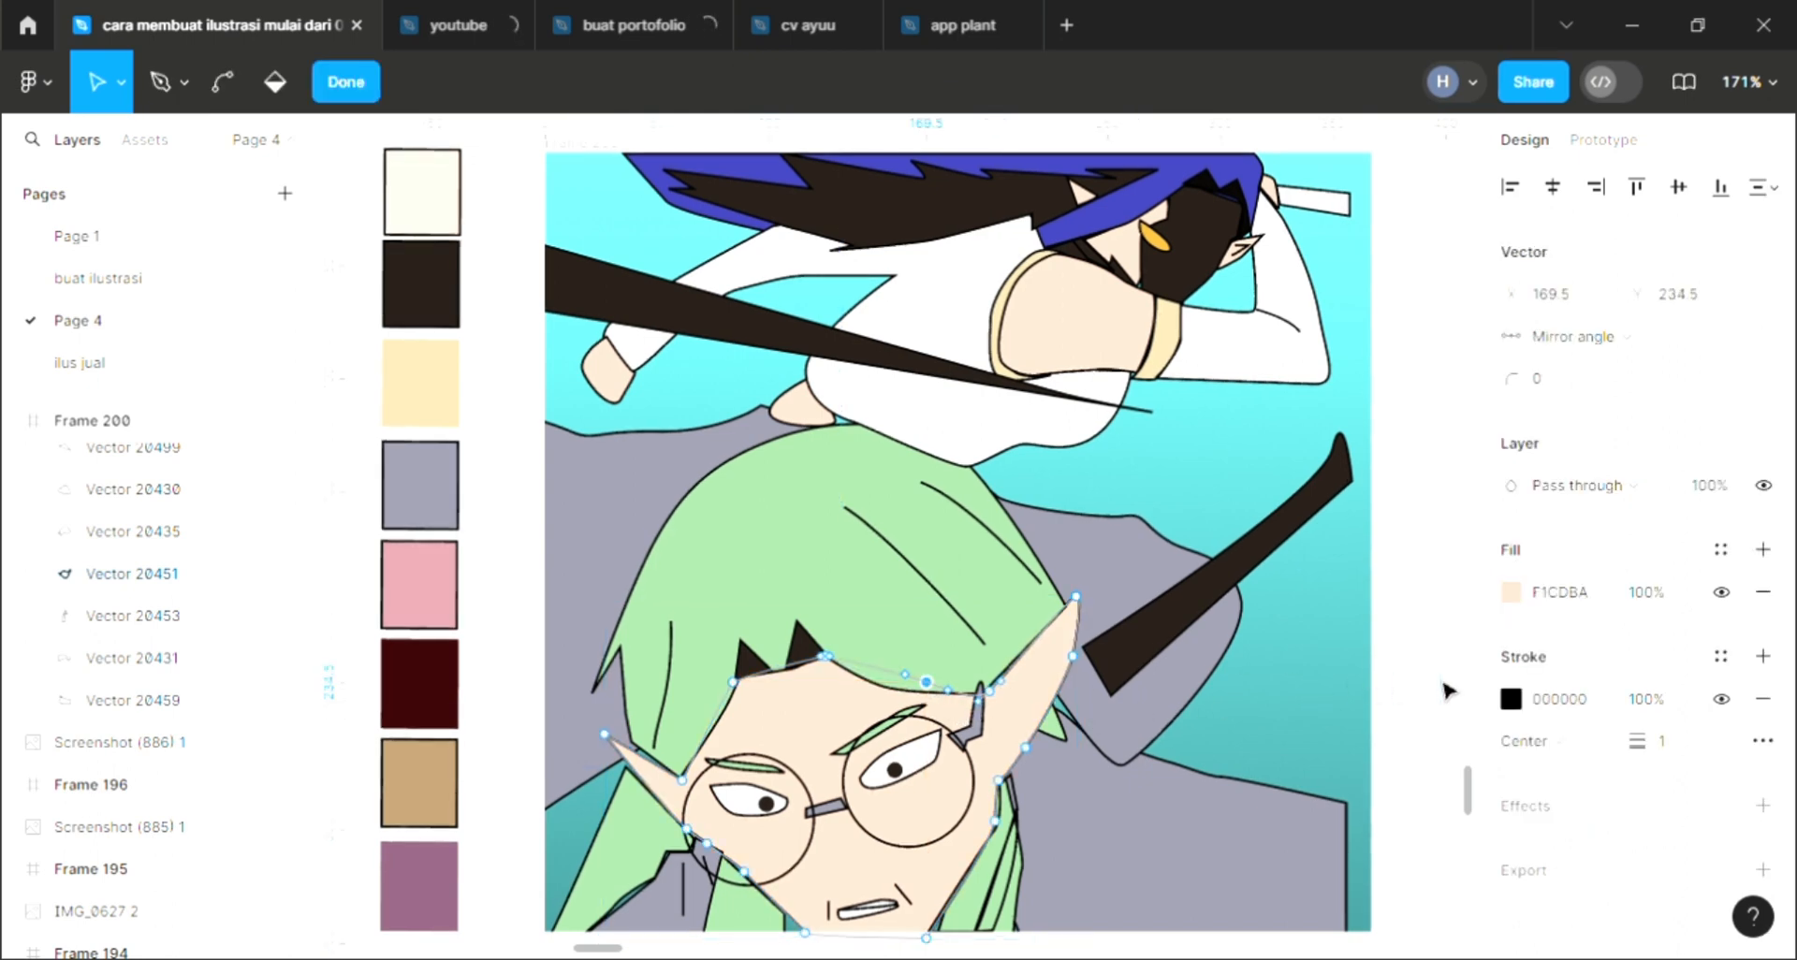
pyautogui.click(1371, 697)
pyautogui.click(1178, 697)
# Send the upper grey background shape one level backward and adjust its lower edge to close the gap beside the pointed ear.
pyautogui.click(1191, 723)
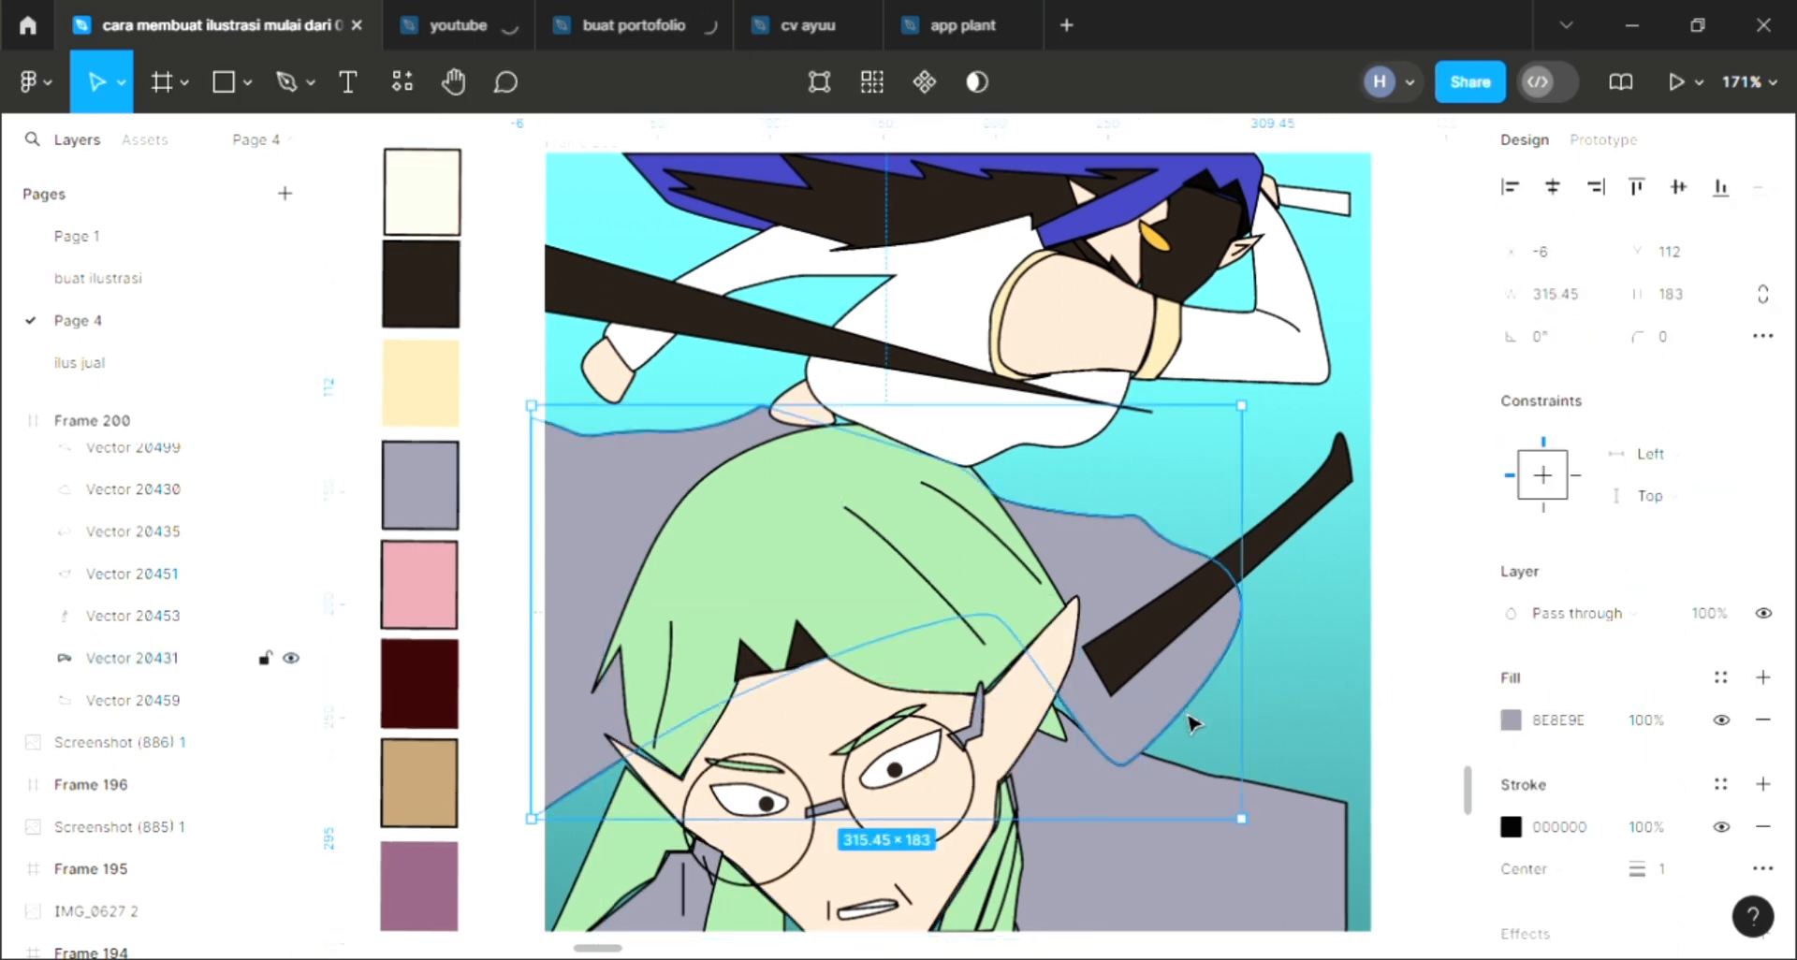
pyautogui.hotkey('ctrl', '[')
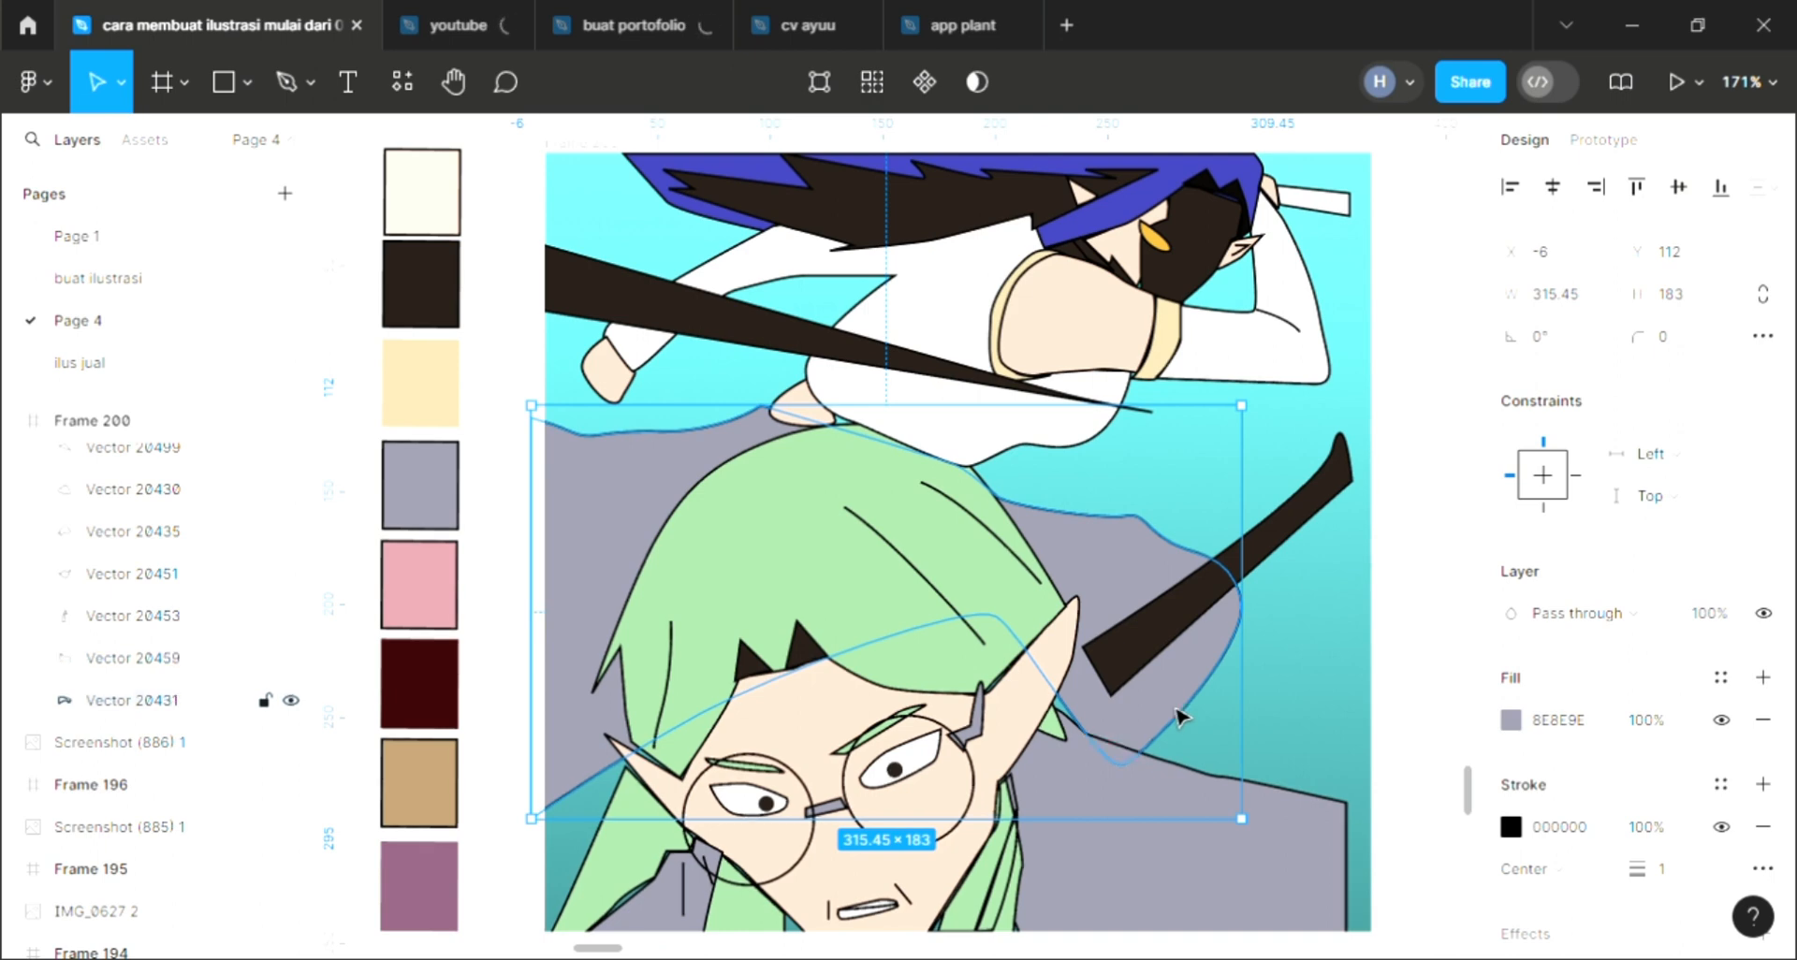
pyautogui.doubleClick(1106, 723)
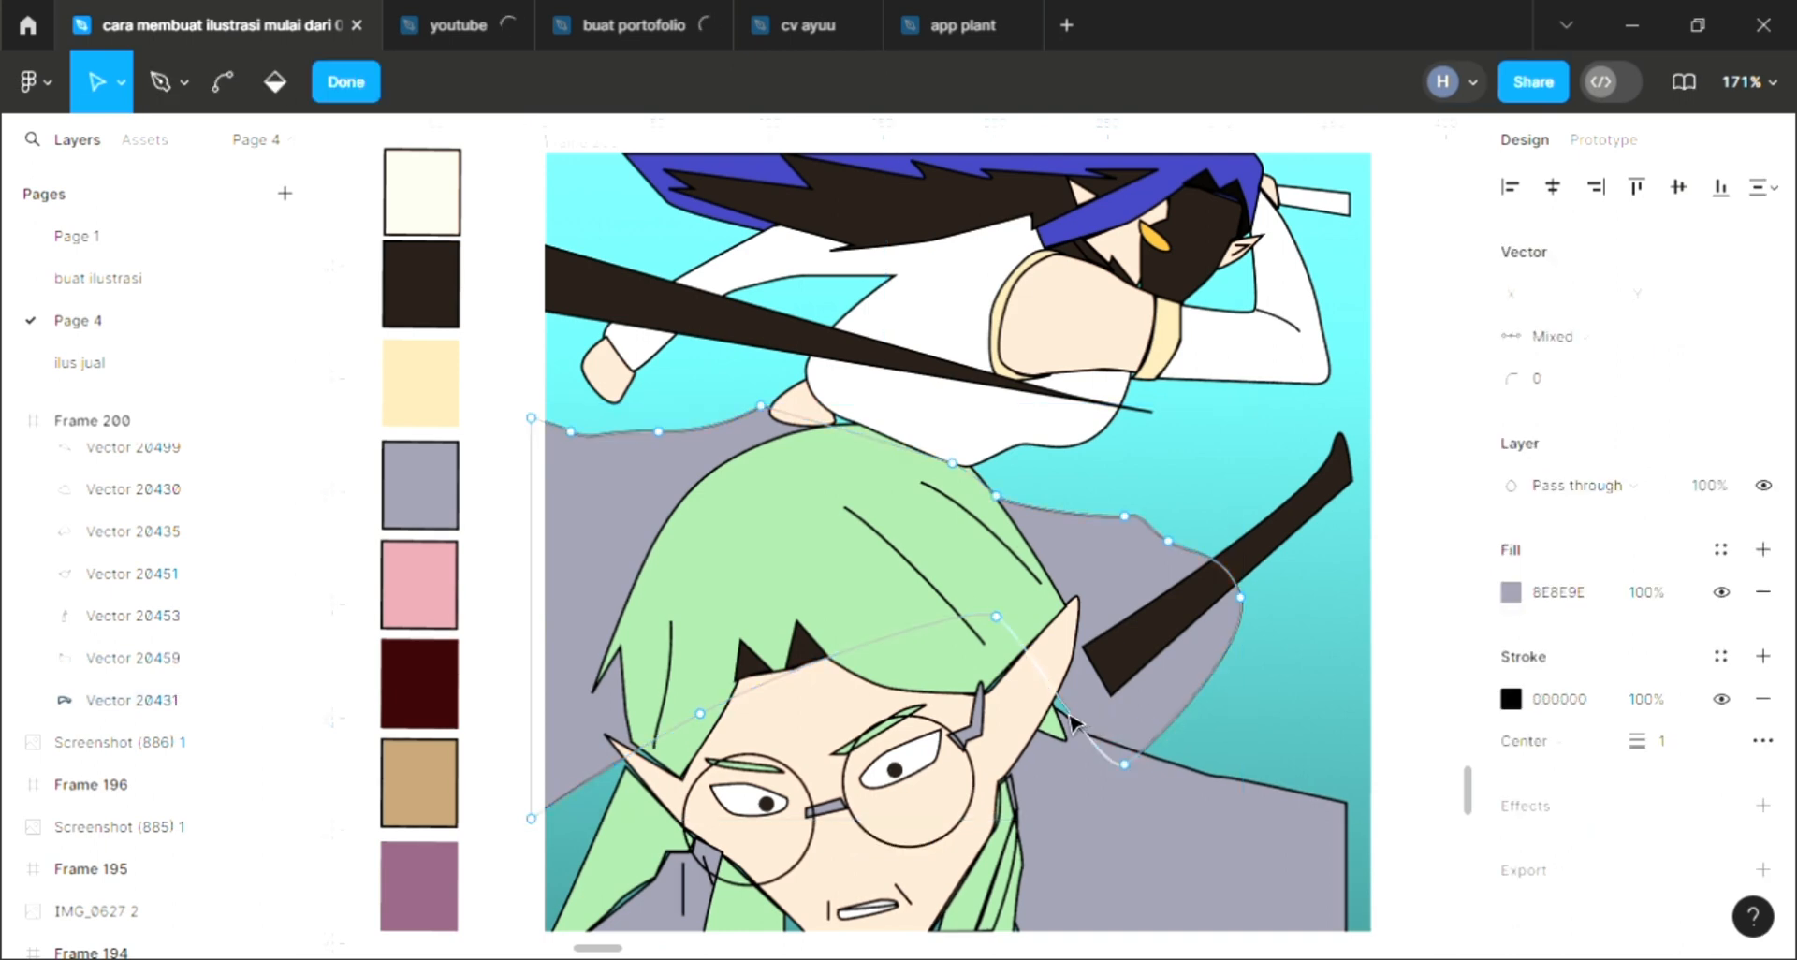
pyautogui.press('Escape')
pyautogui.press('Escape')
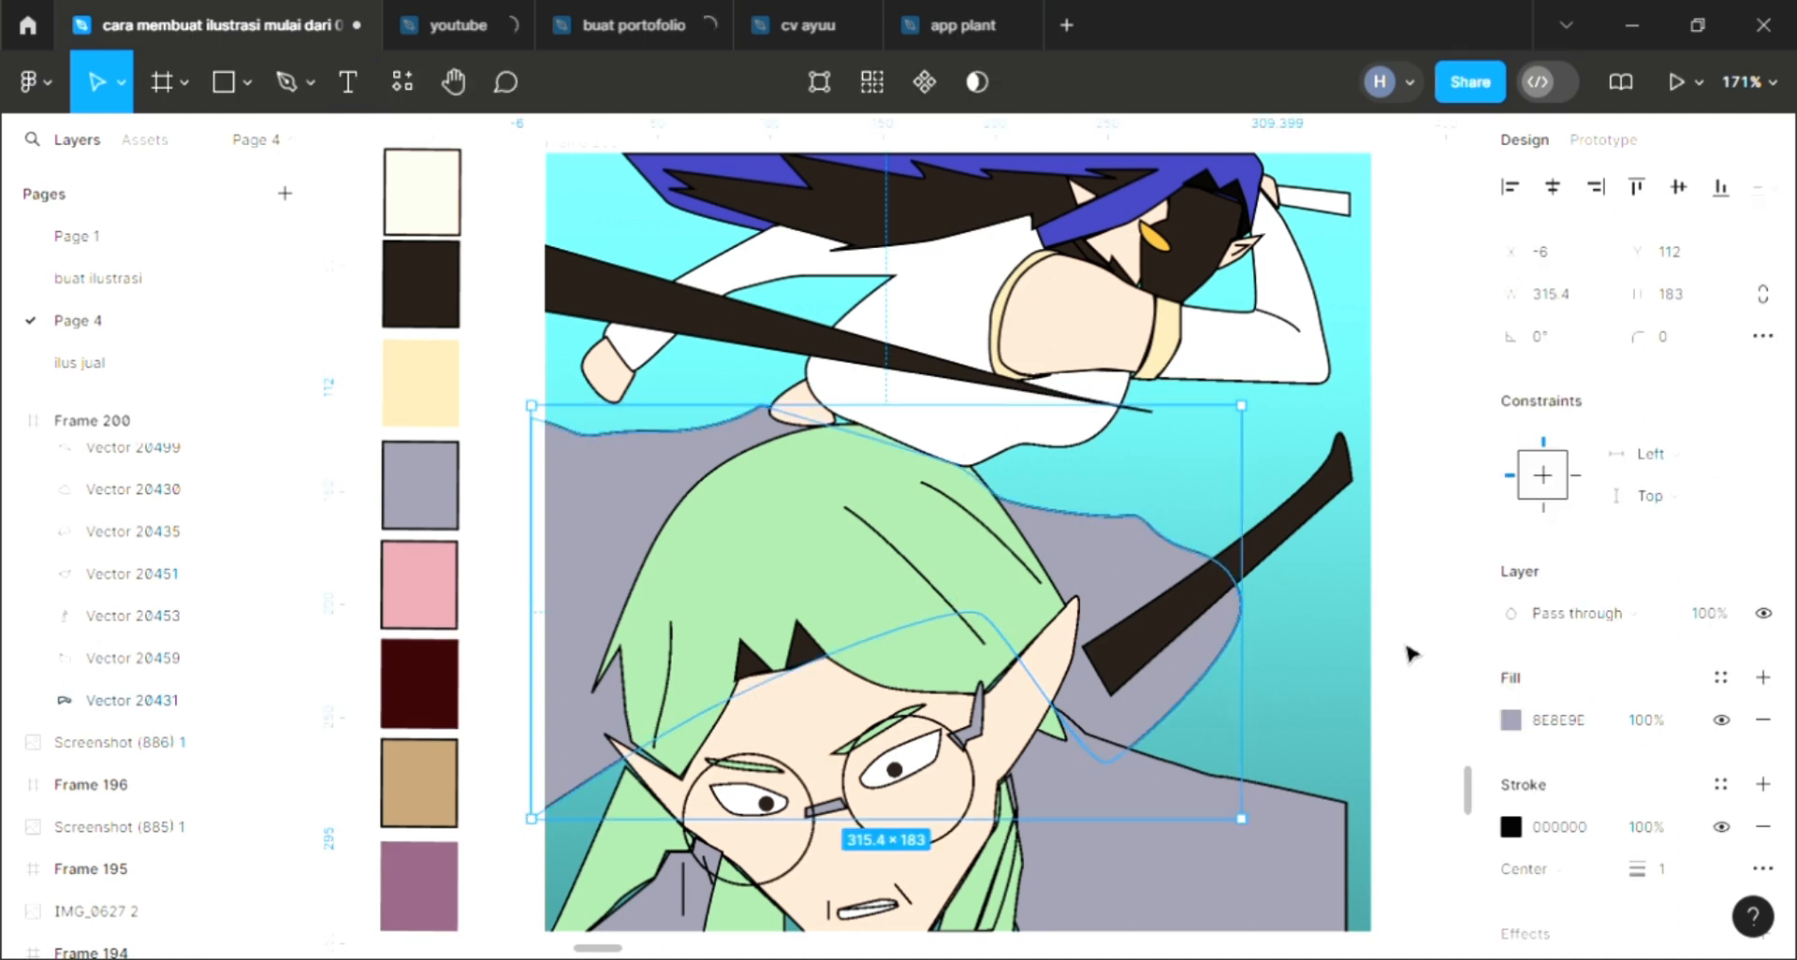
pyautogui.click(1411, 653)
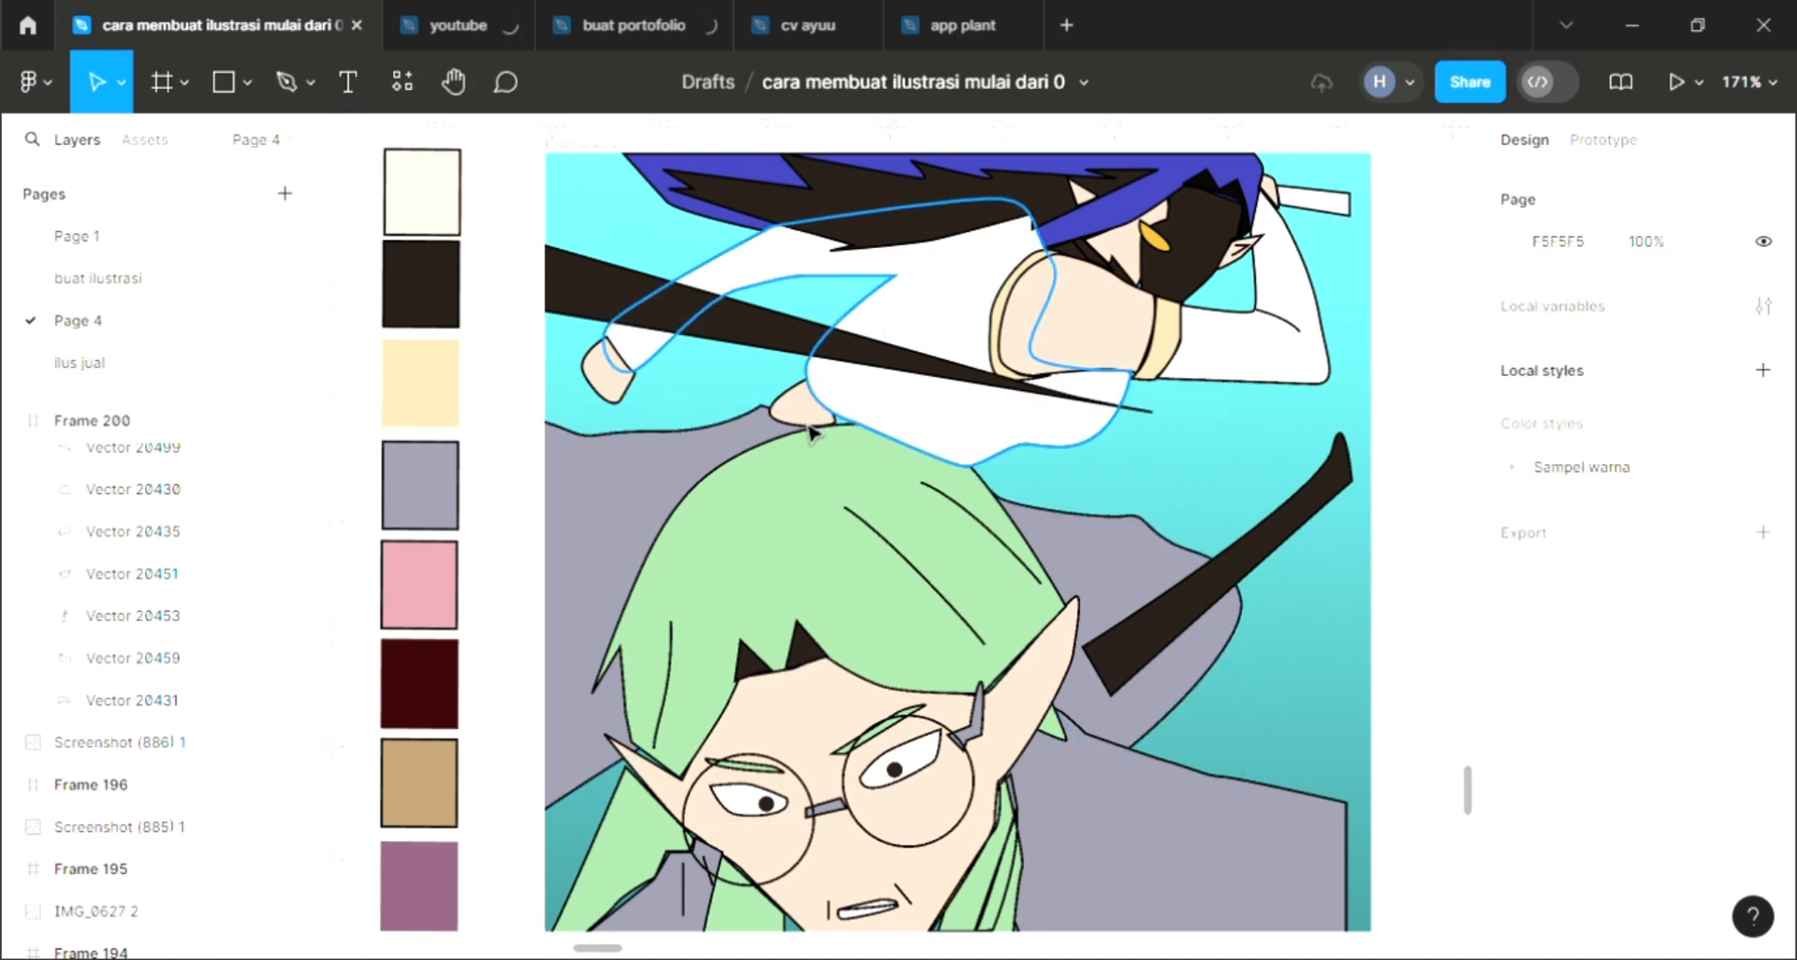
# Extend the lower edge of the flying character's white outfit toward the green hair and send the outfit shape to the back.
pyautogui.doubleClick(881, 438)
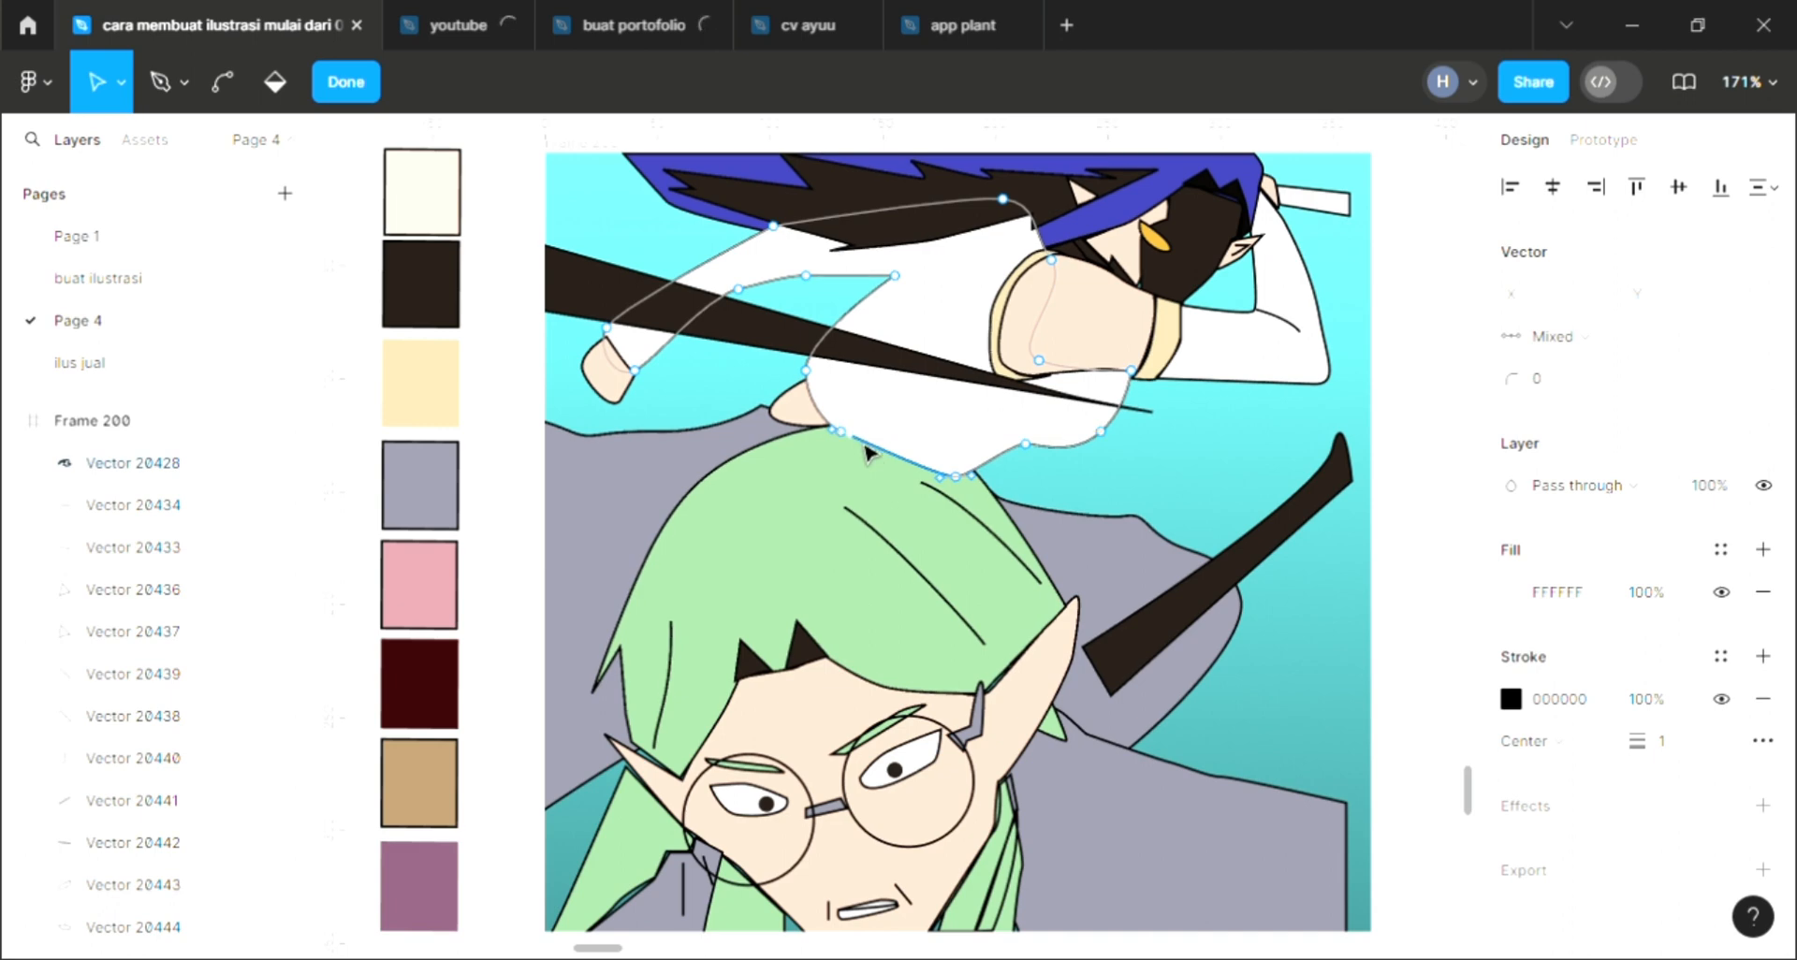
pyautogui.press('Escape')
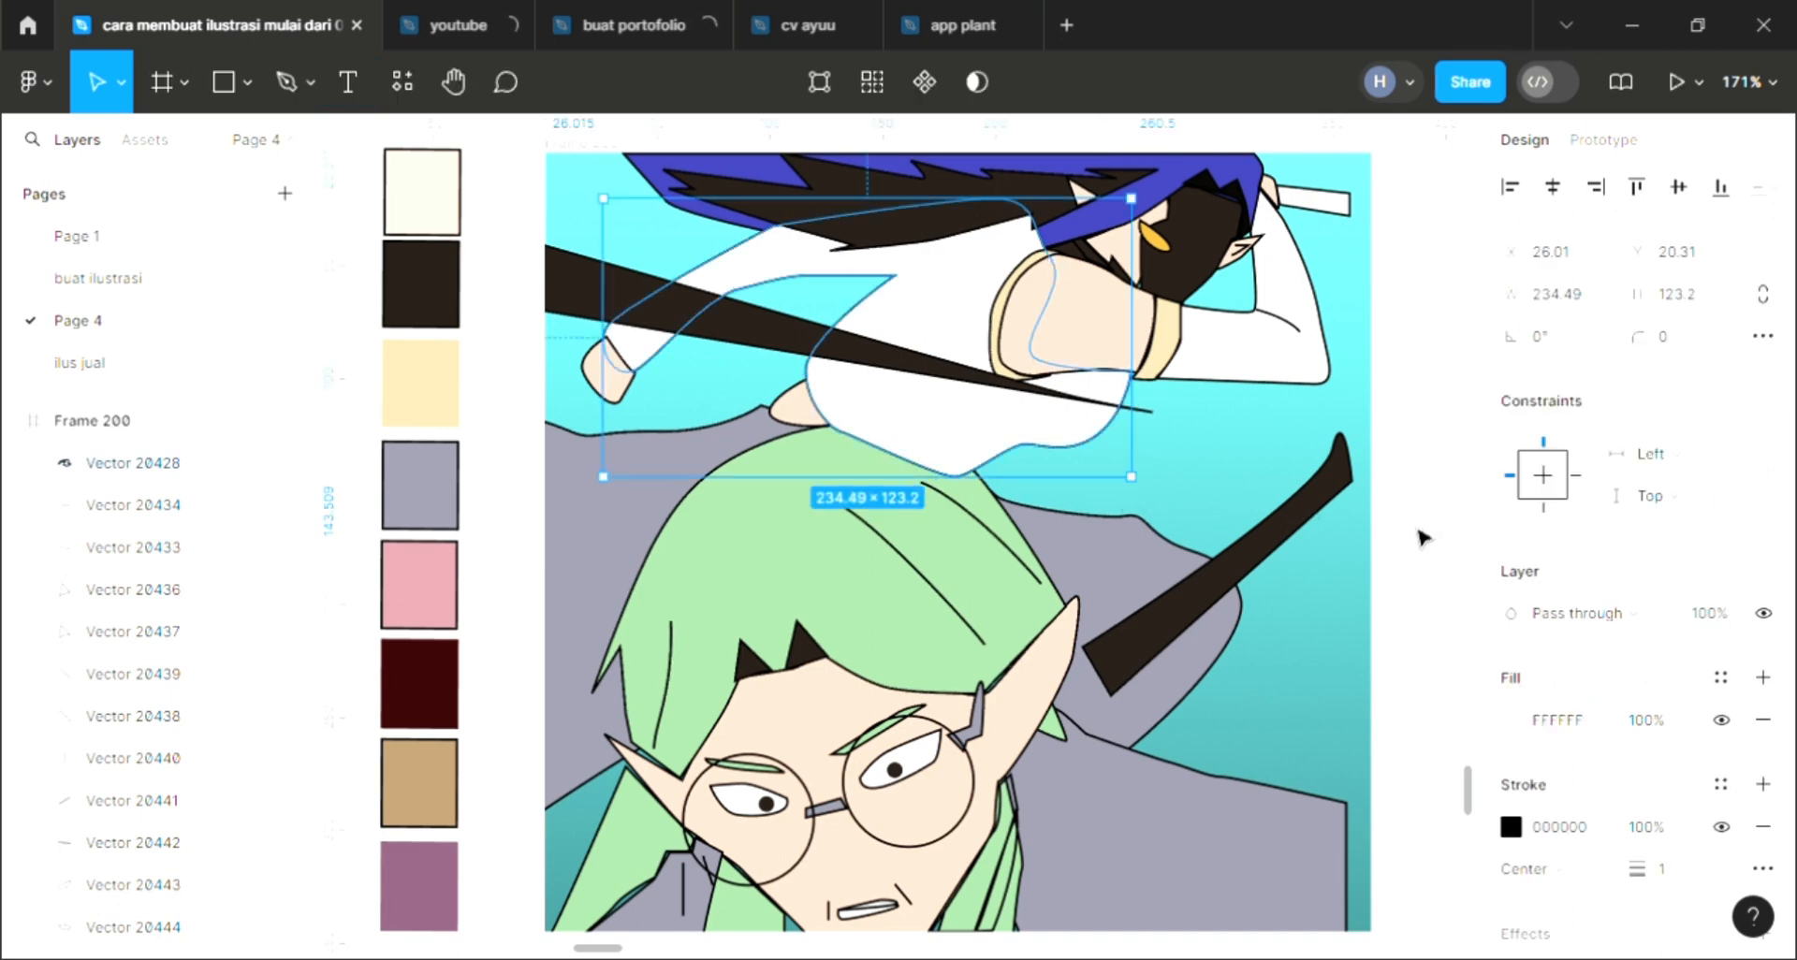
pyautogui.press('Escape')
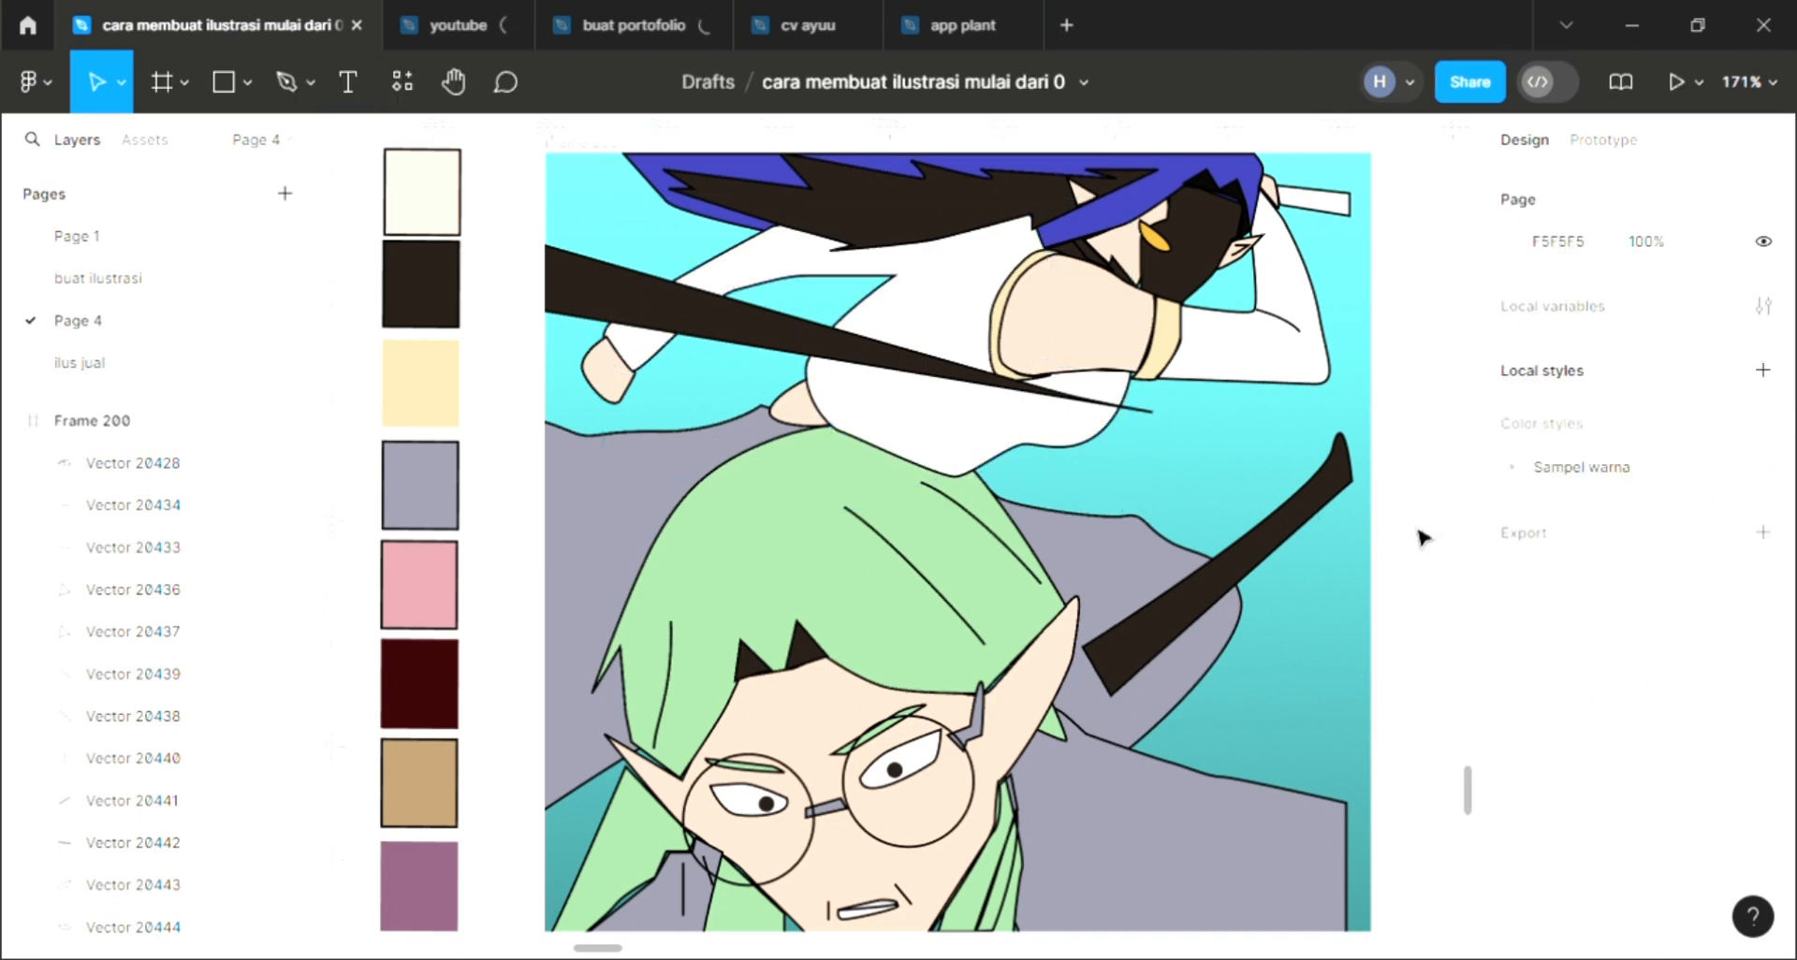
pyautogui.click(941, 432)
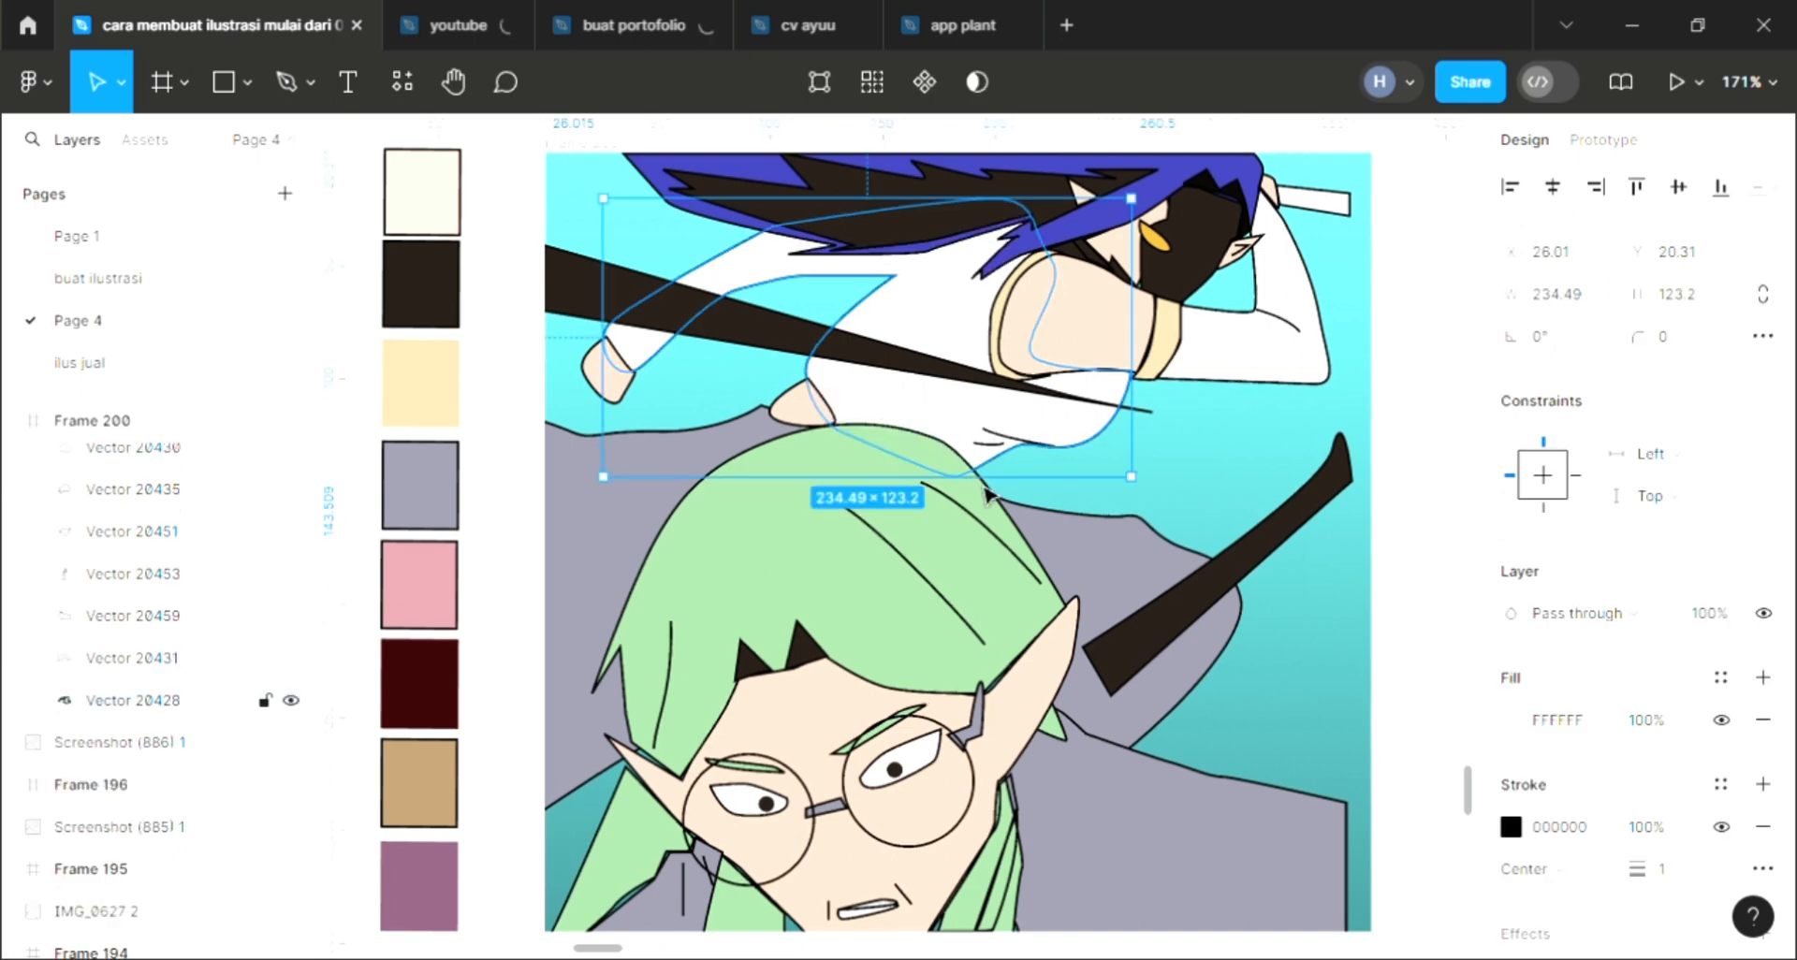
pyautogui.click(1269, 636)
pyautogui.scroll(1, 1263, 633)
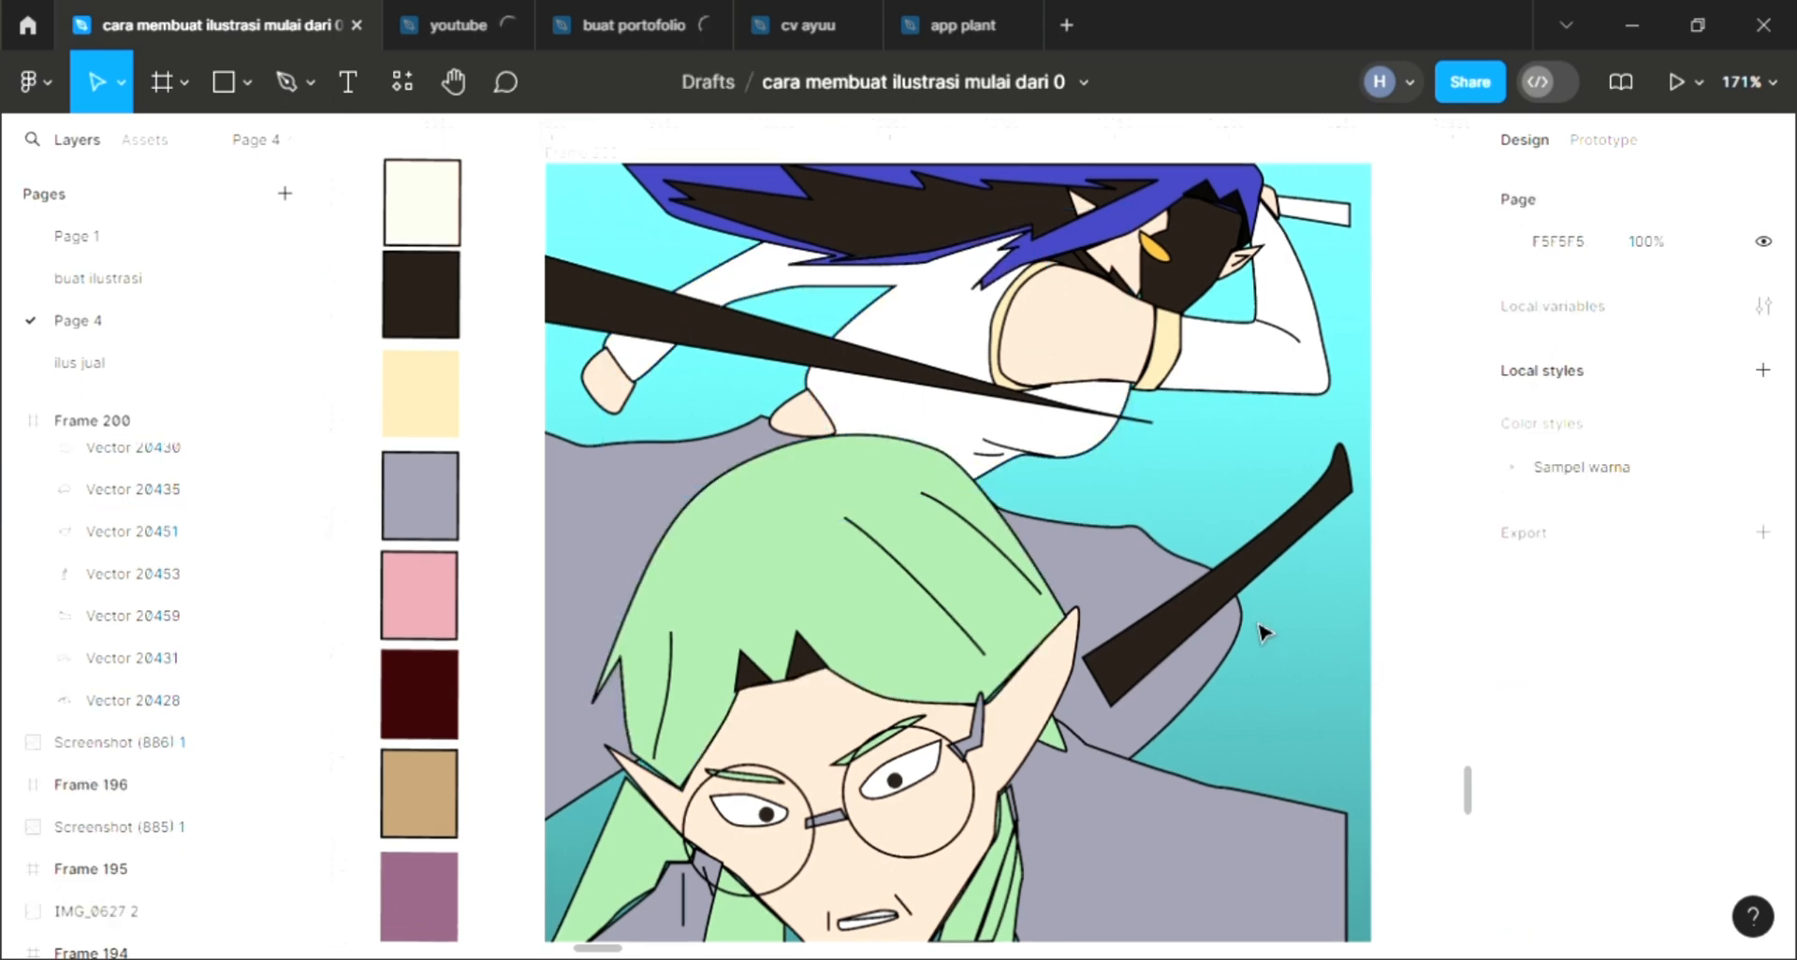